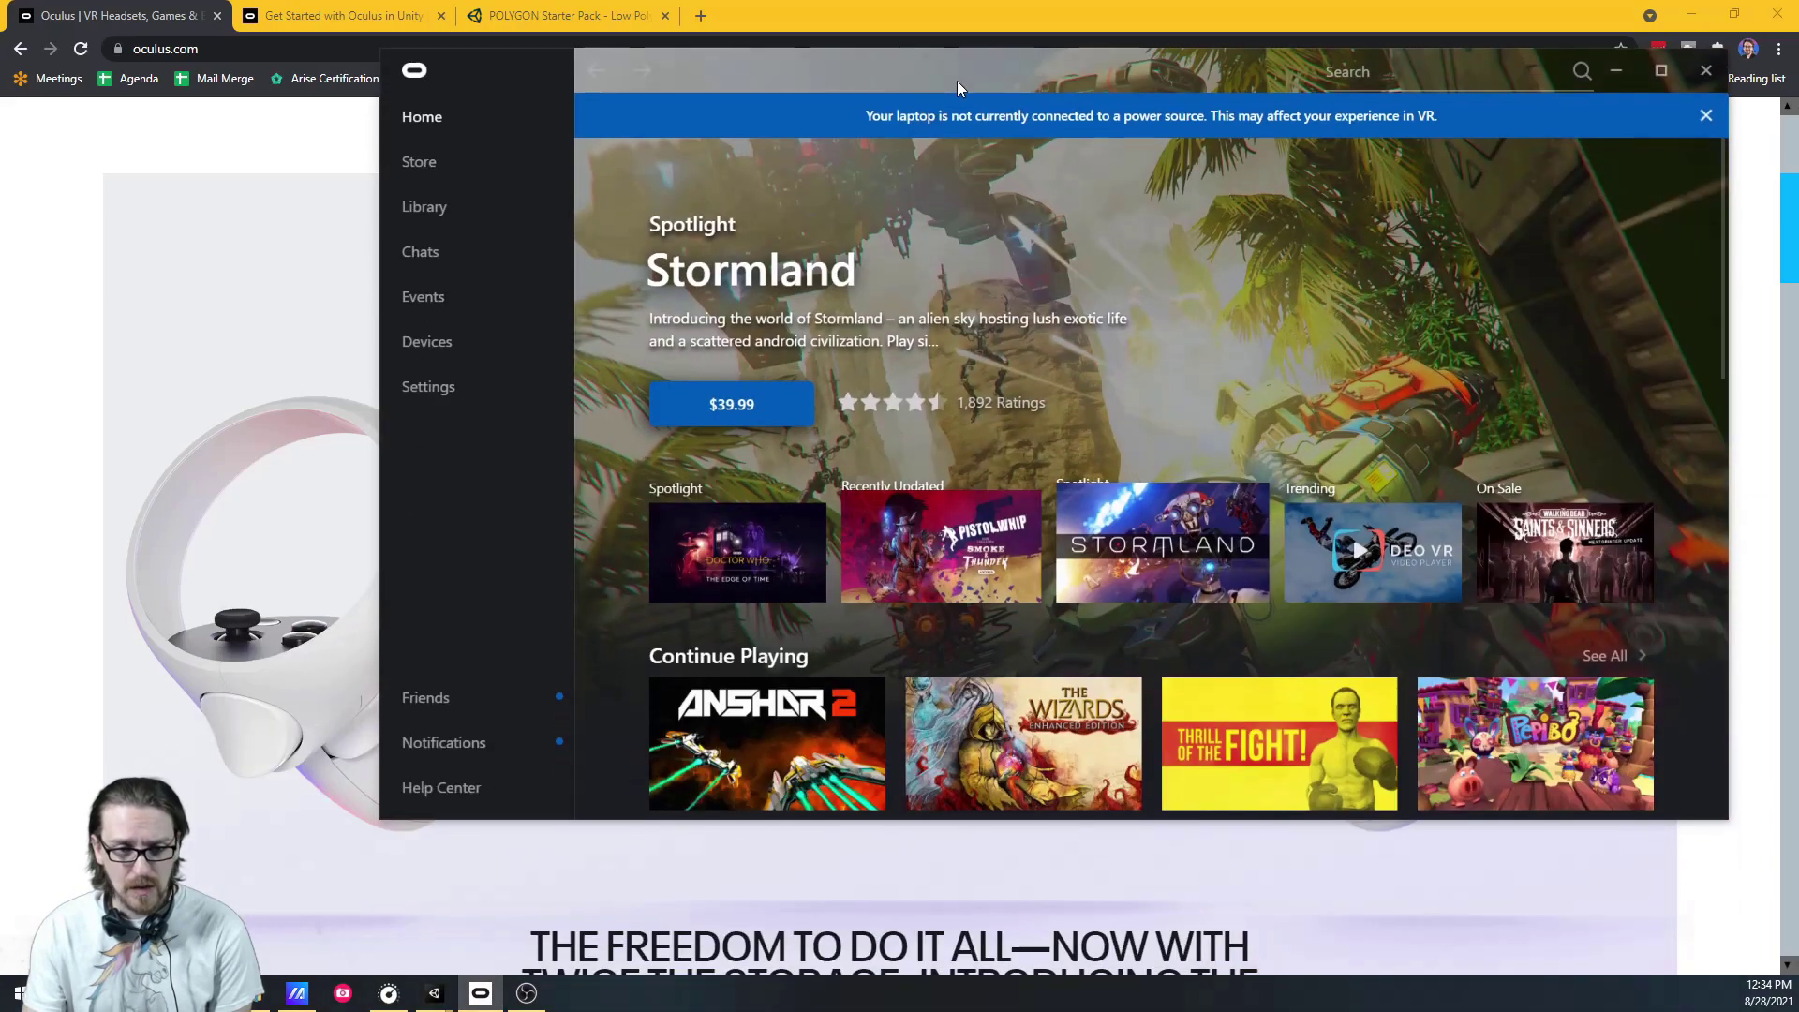
Move the Oculus desktop app window aside and close it
drag(957, 80, 779, 99)
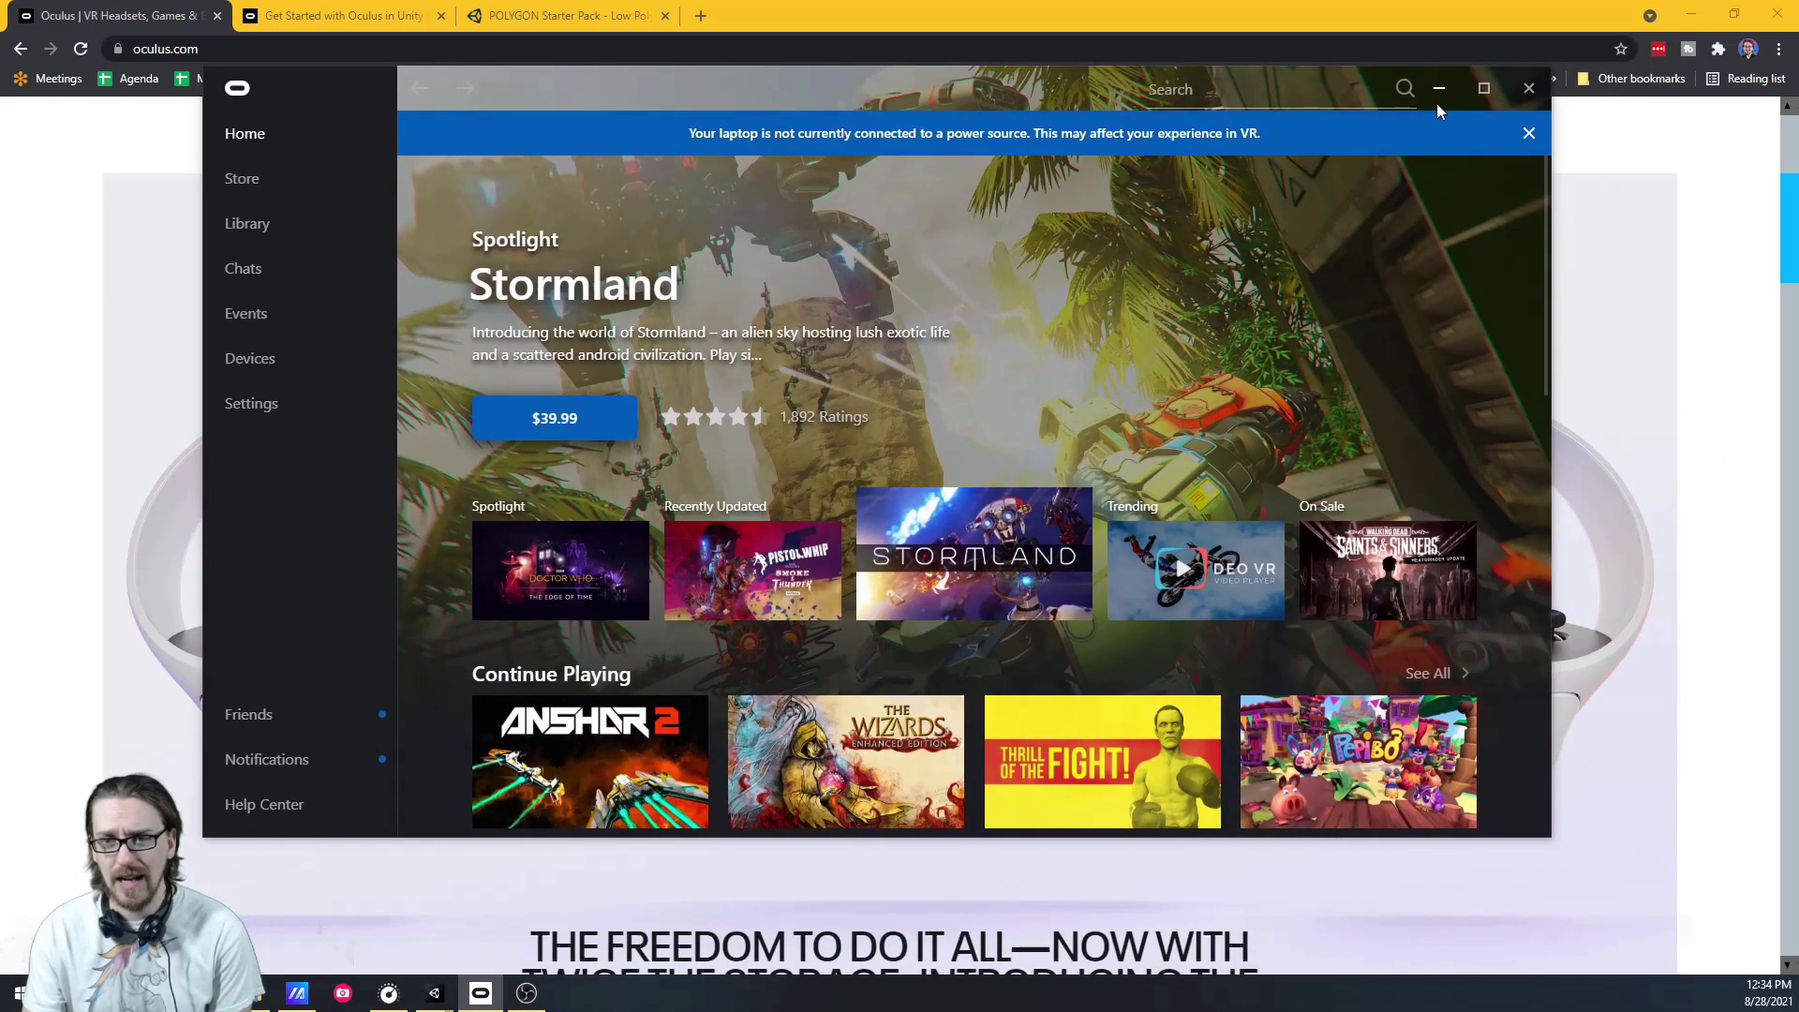
click(1527, 89)
Close the oculus.com tab and go via Set Up Development Environment to the Enable Device page
click(217, 16)
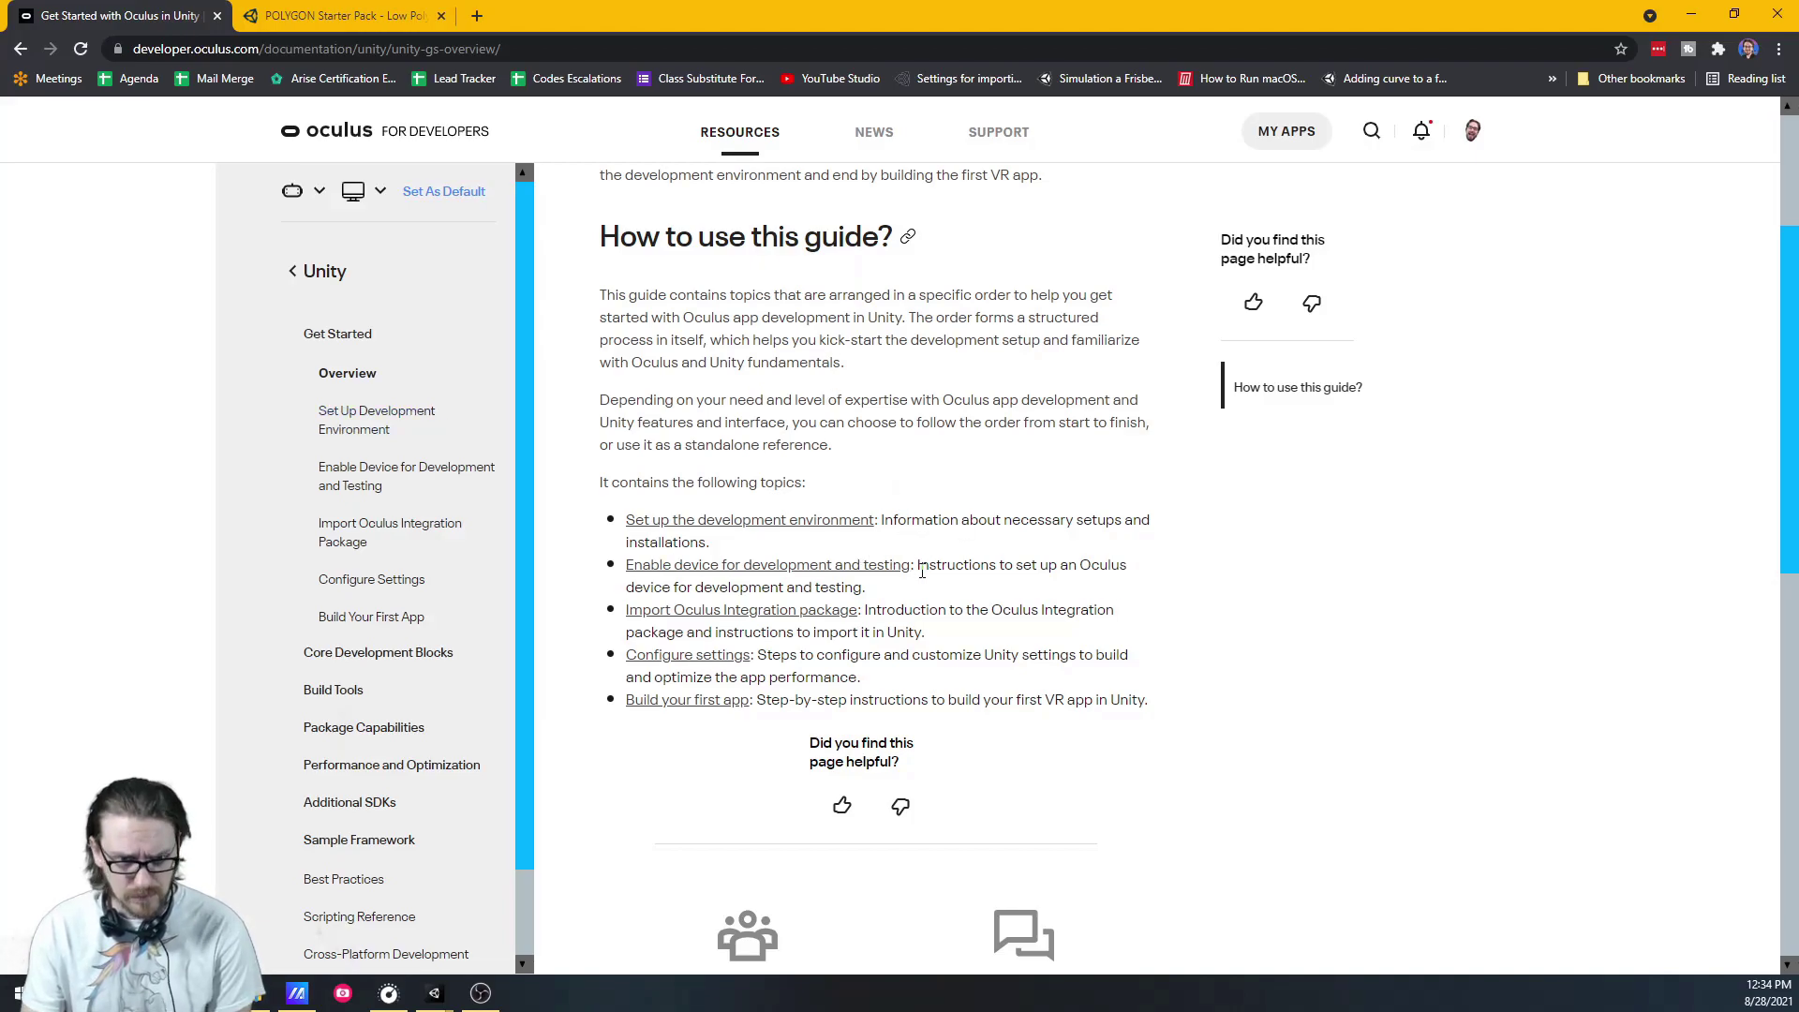
click(822, 521)
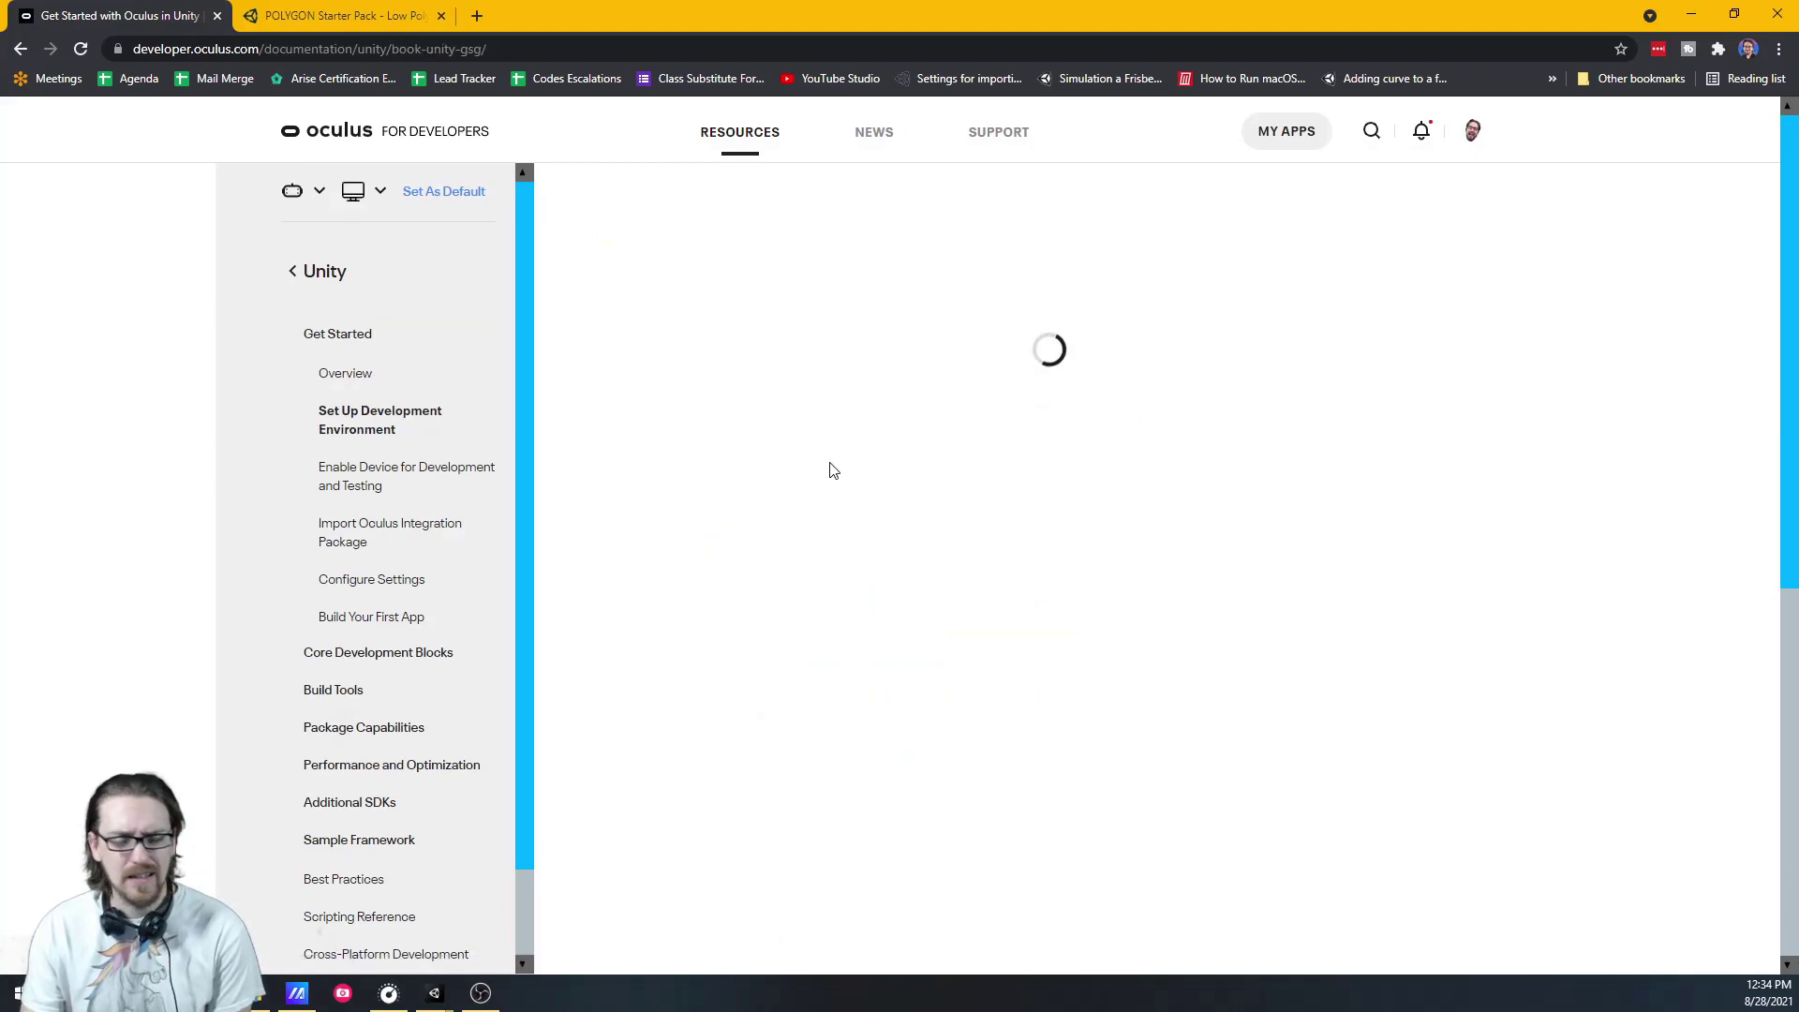
scroll(770, 530, down, 3)
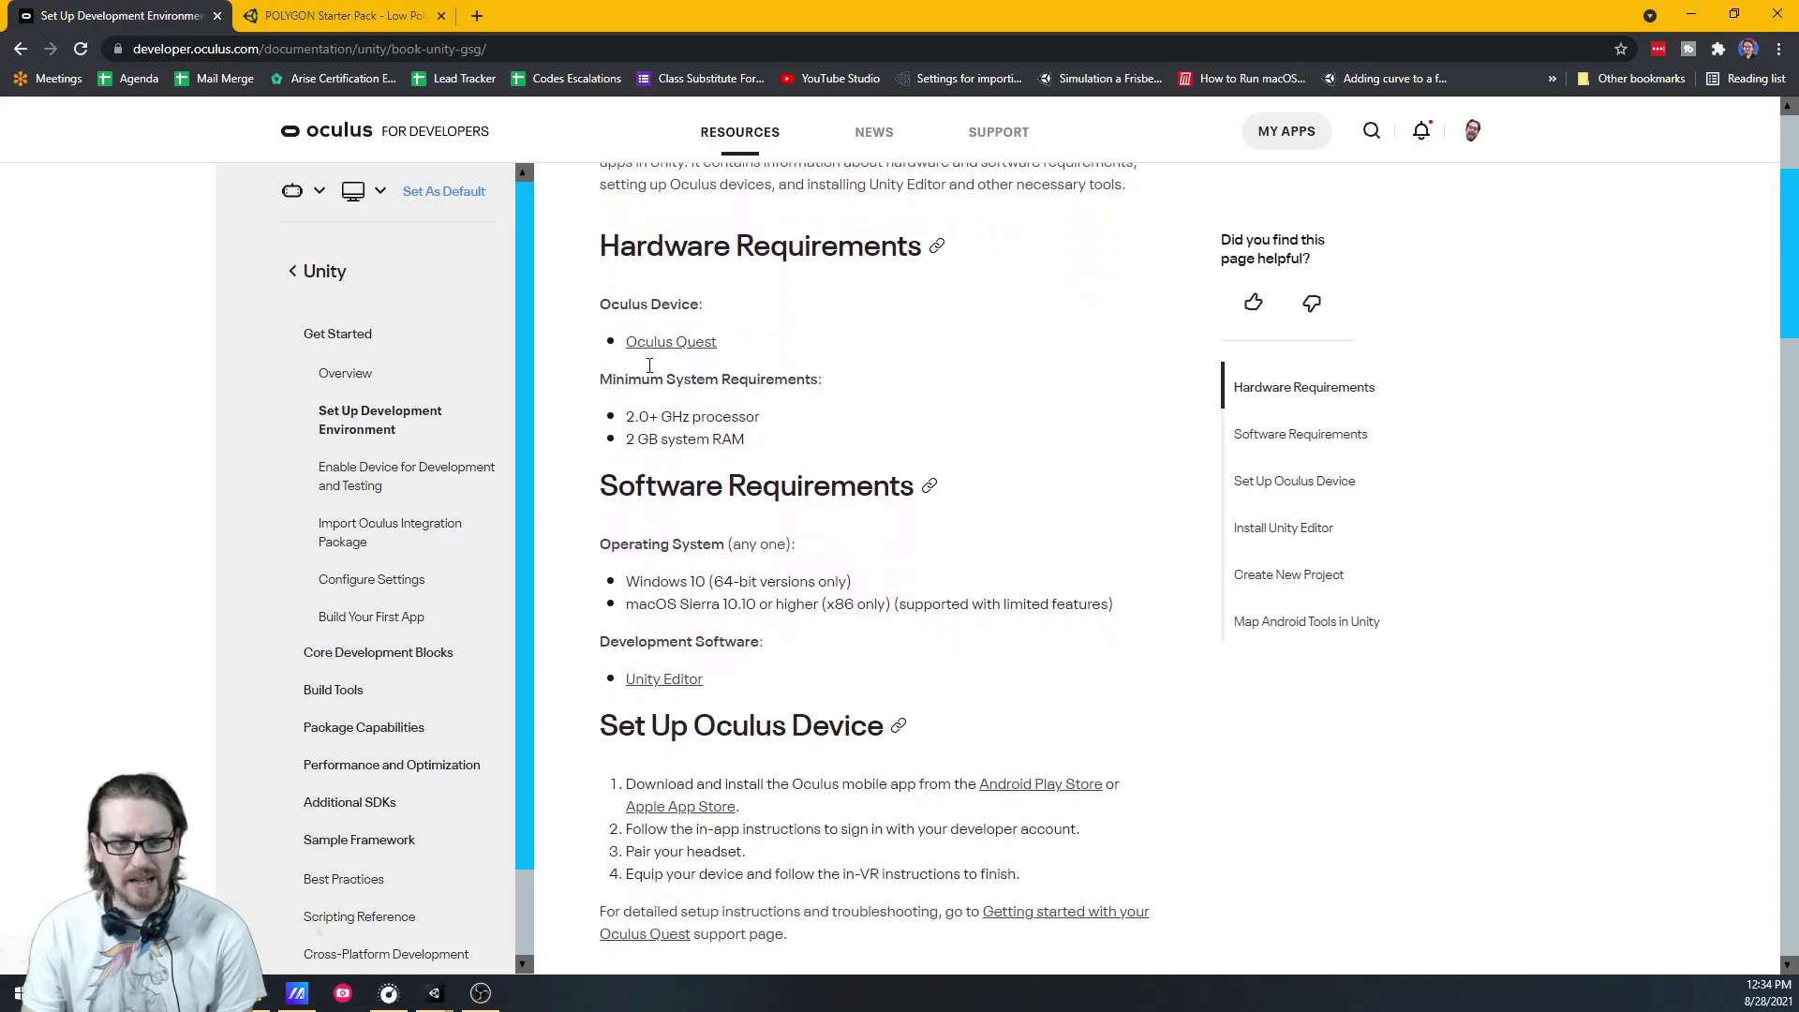
scroll(801, 503, down, 5)
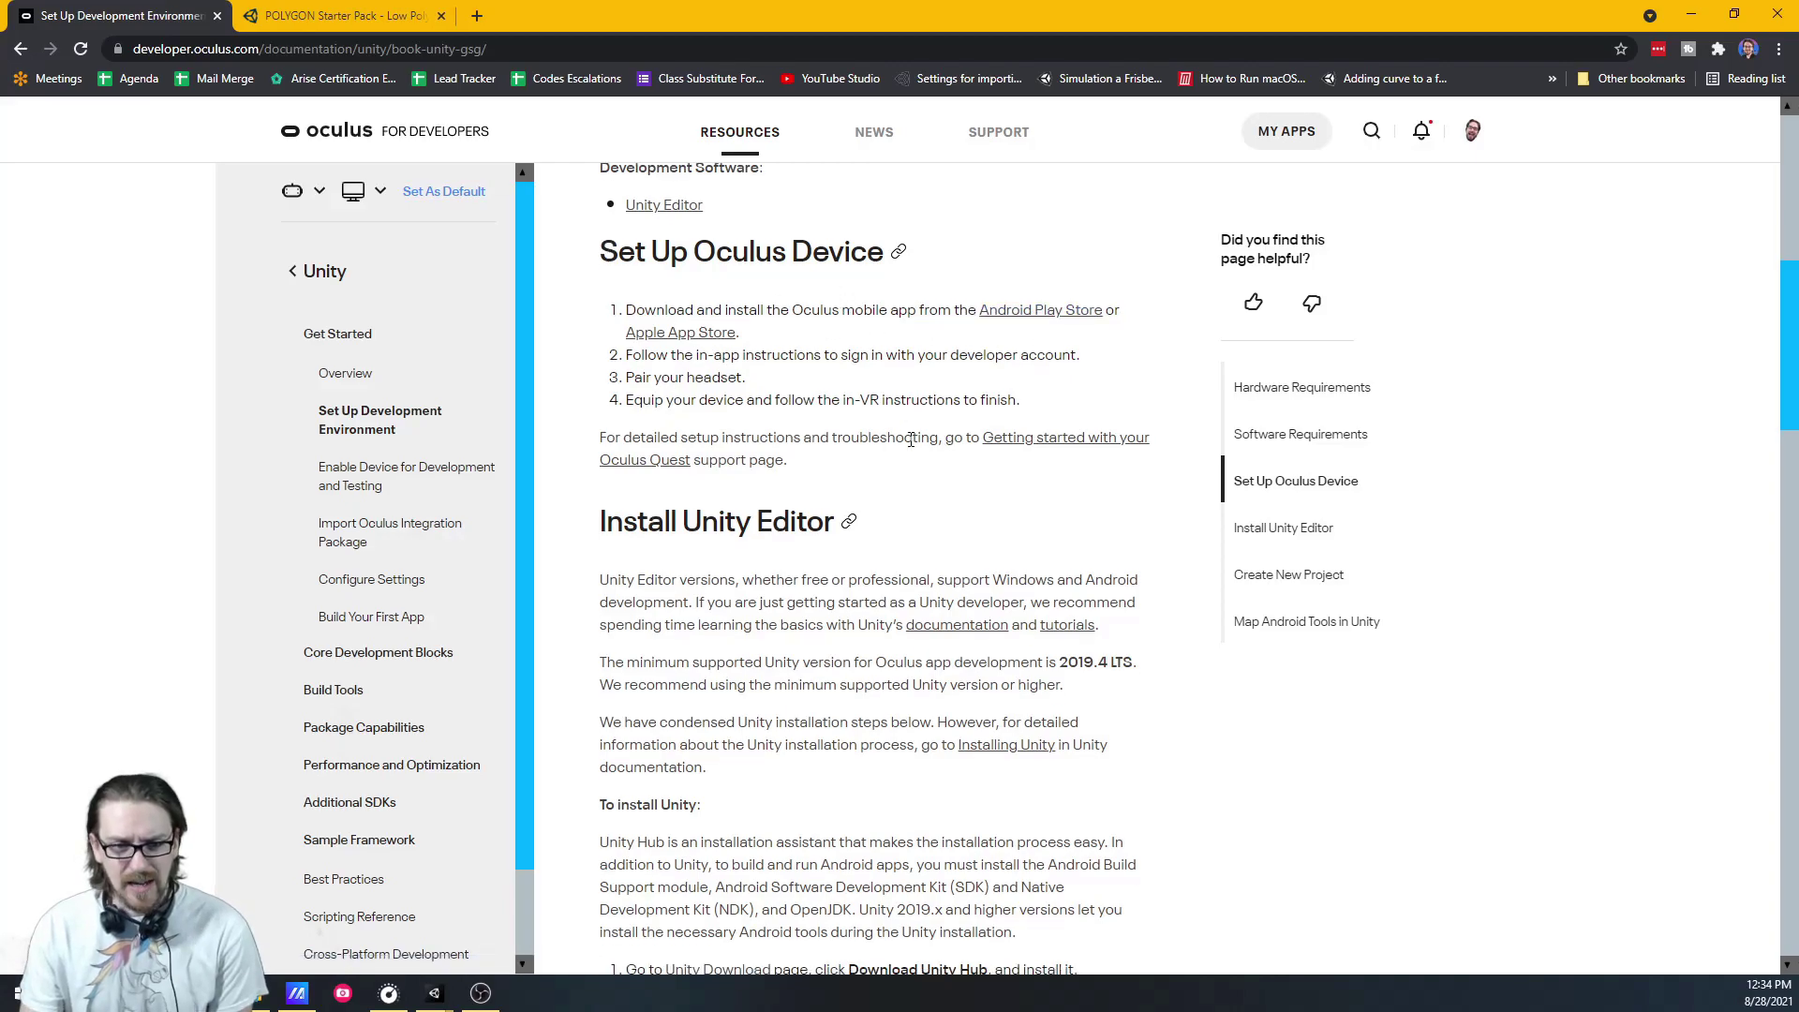
scroll(671, 380, down, 3)
scroll(807, 562, down, 8)
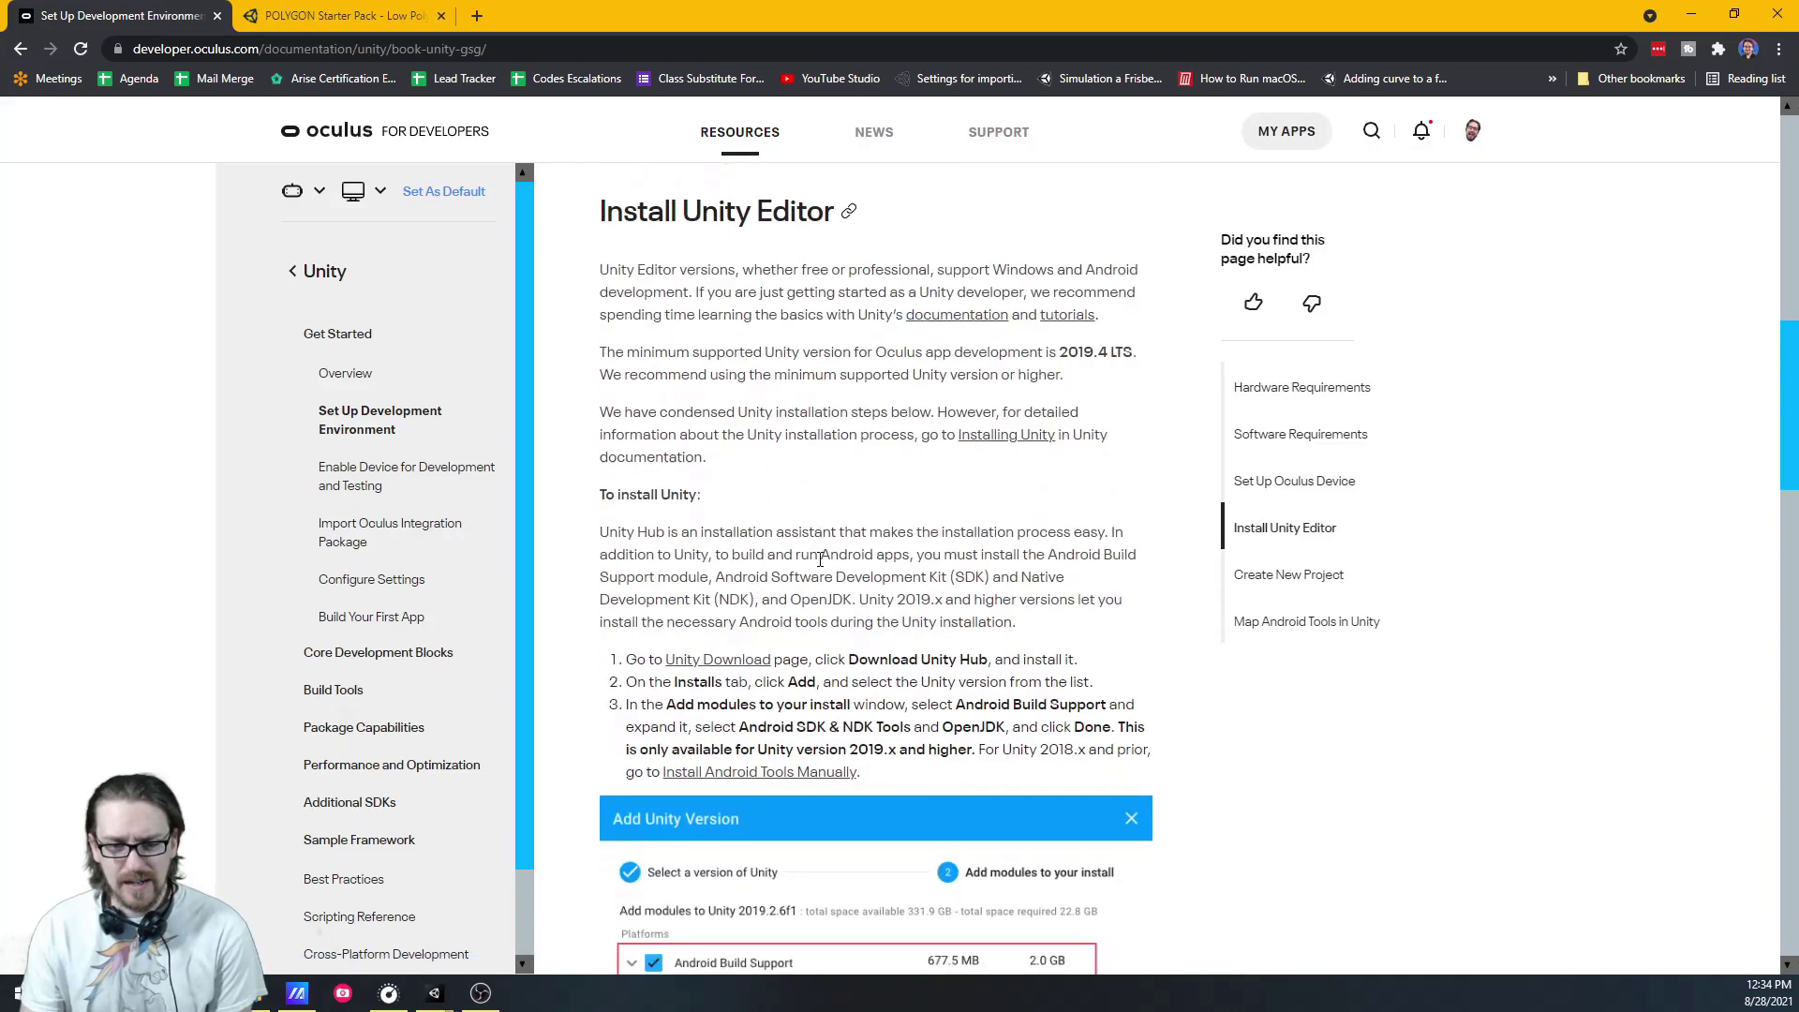
scroll(804, 637, down, 2)
click(448, 482)
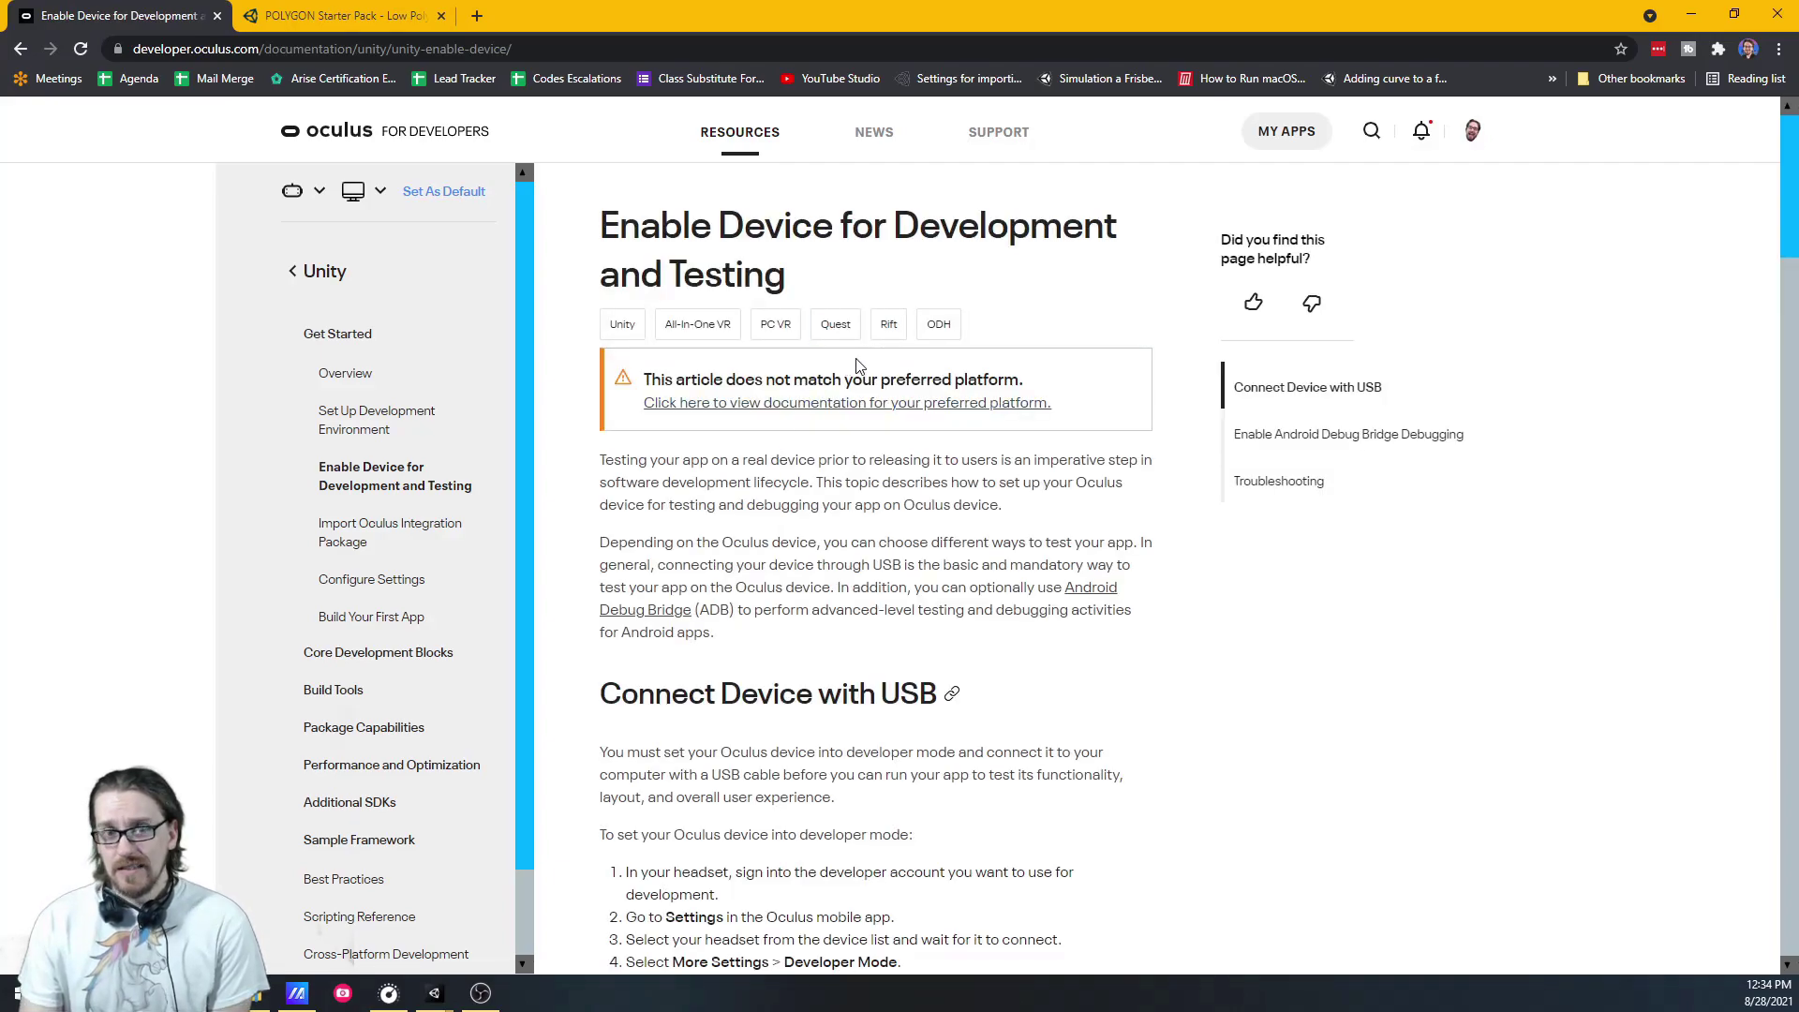
scroll(857, 366, down, 4)
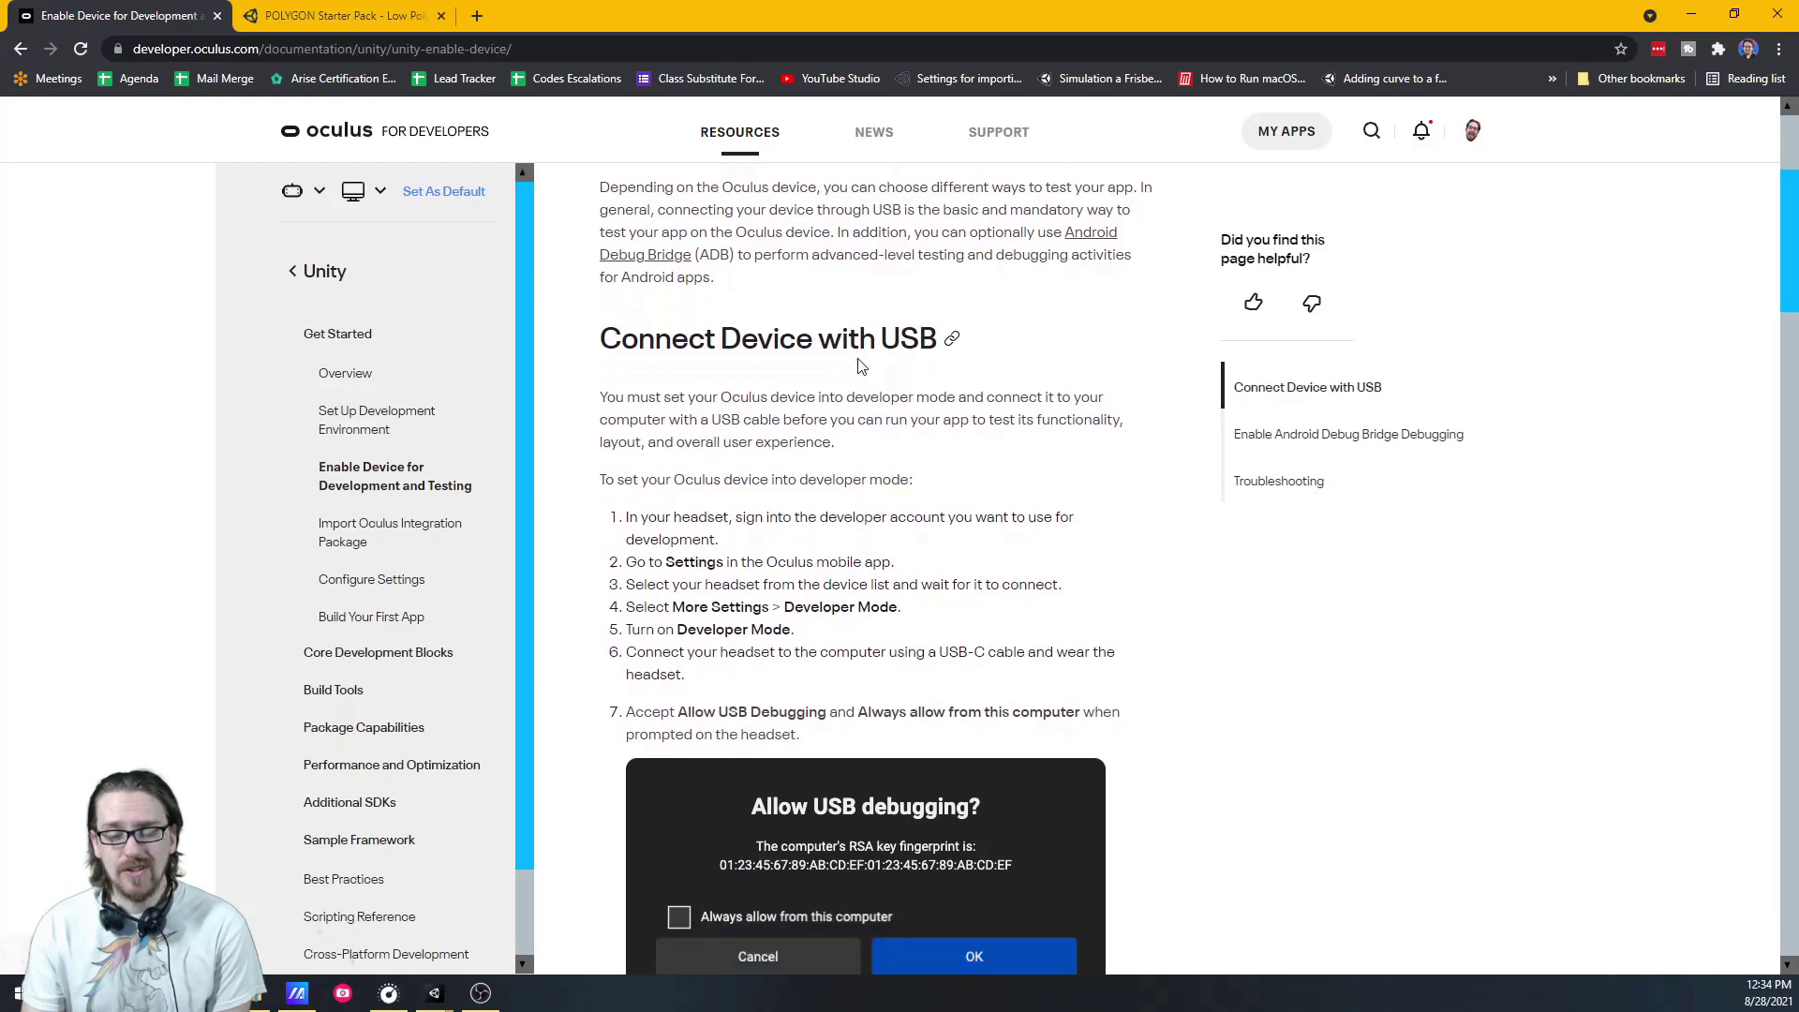
scroll(860, 365, down, 1)
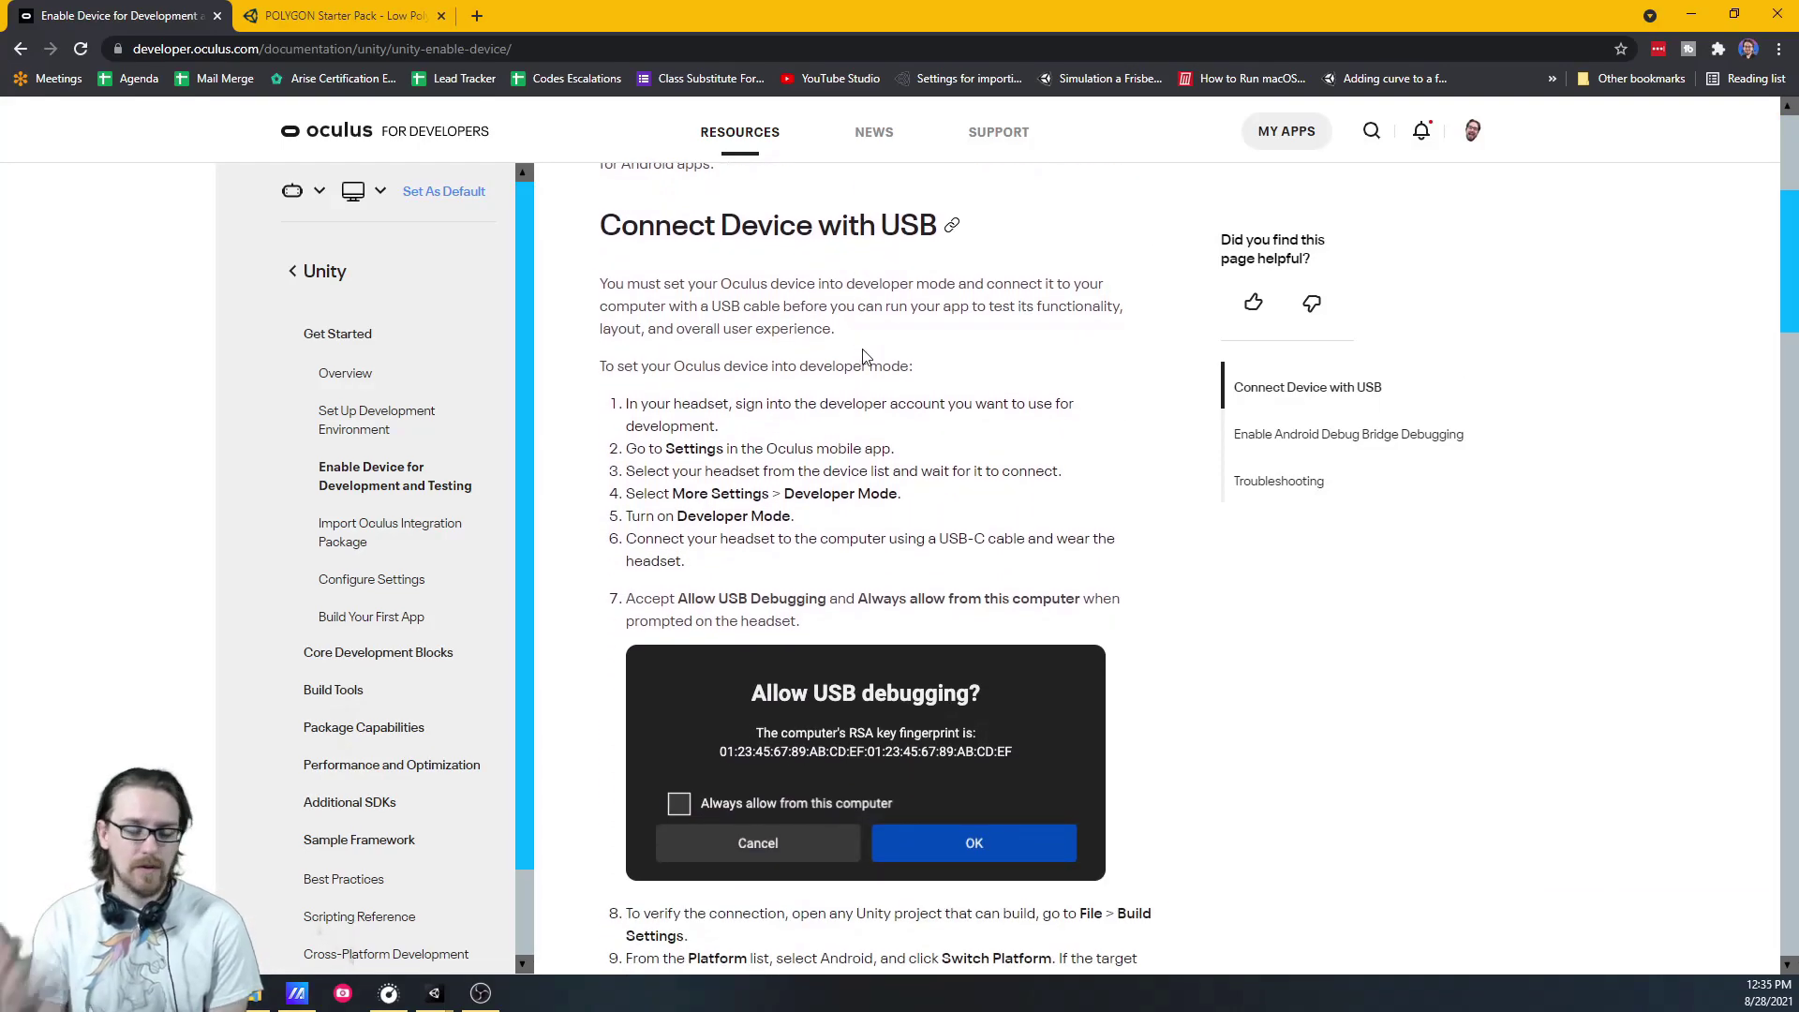
scroll(862, 356, down, 5)
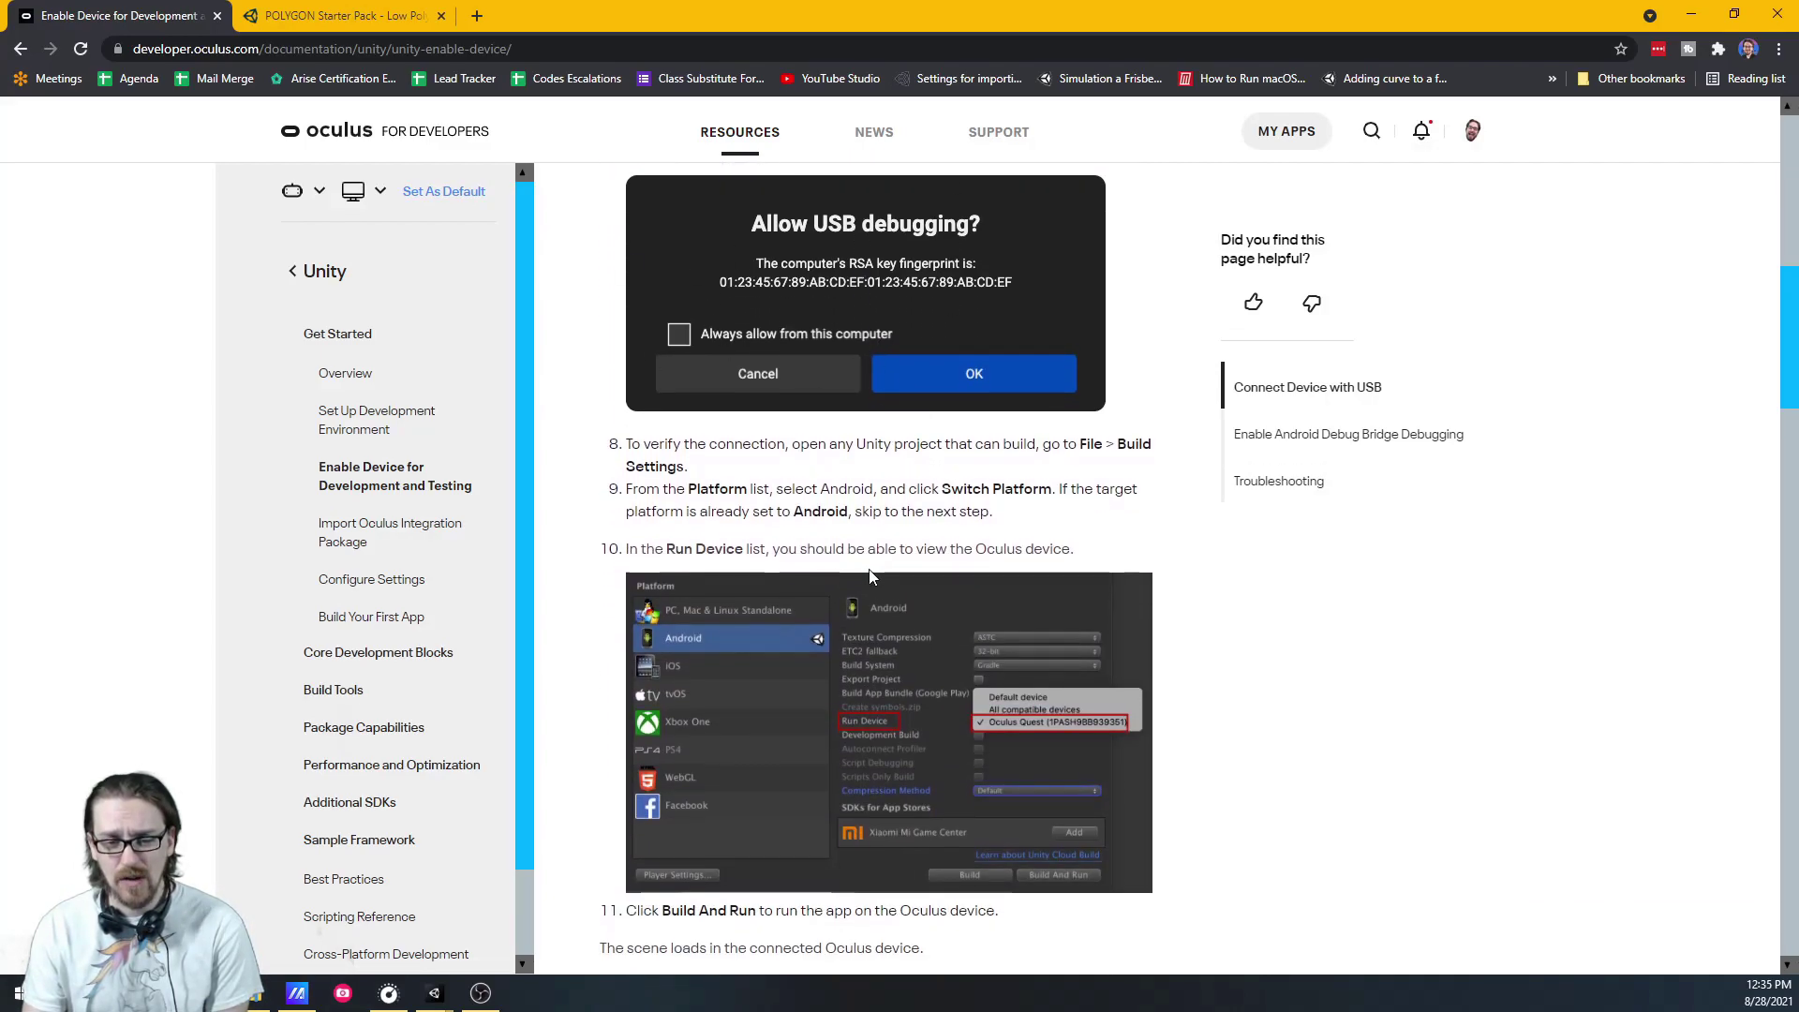
scroll(868, 570, down, 1)
scroll(843, 776, down, 12)
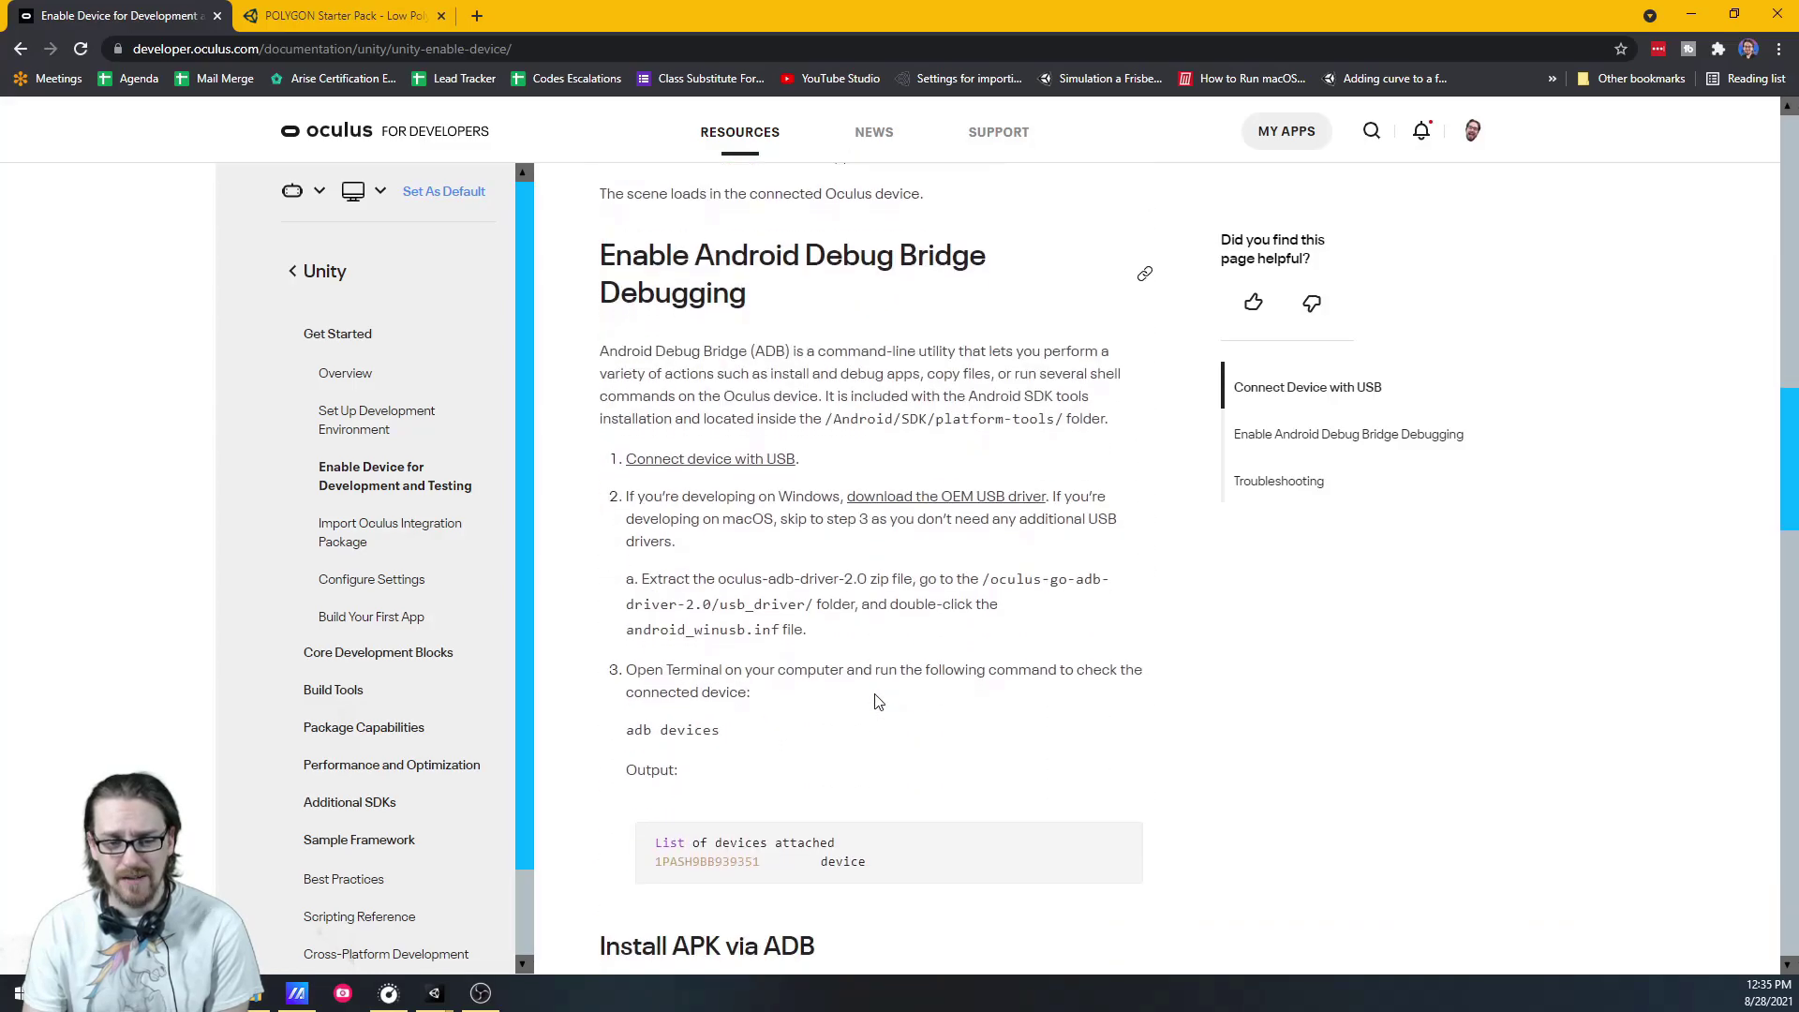
scroll(875, 701, down, 18)
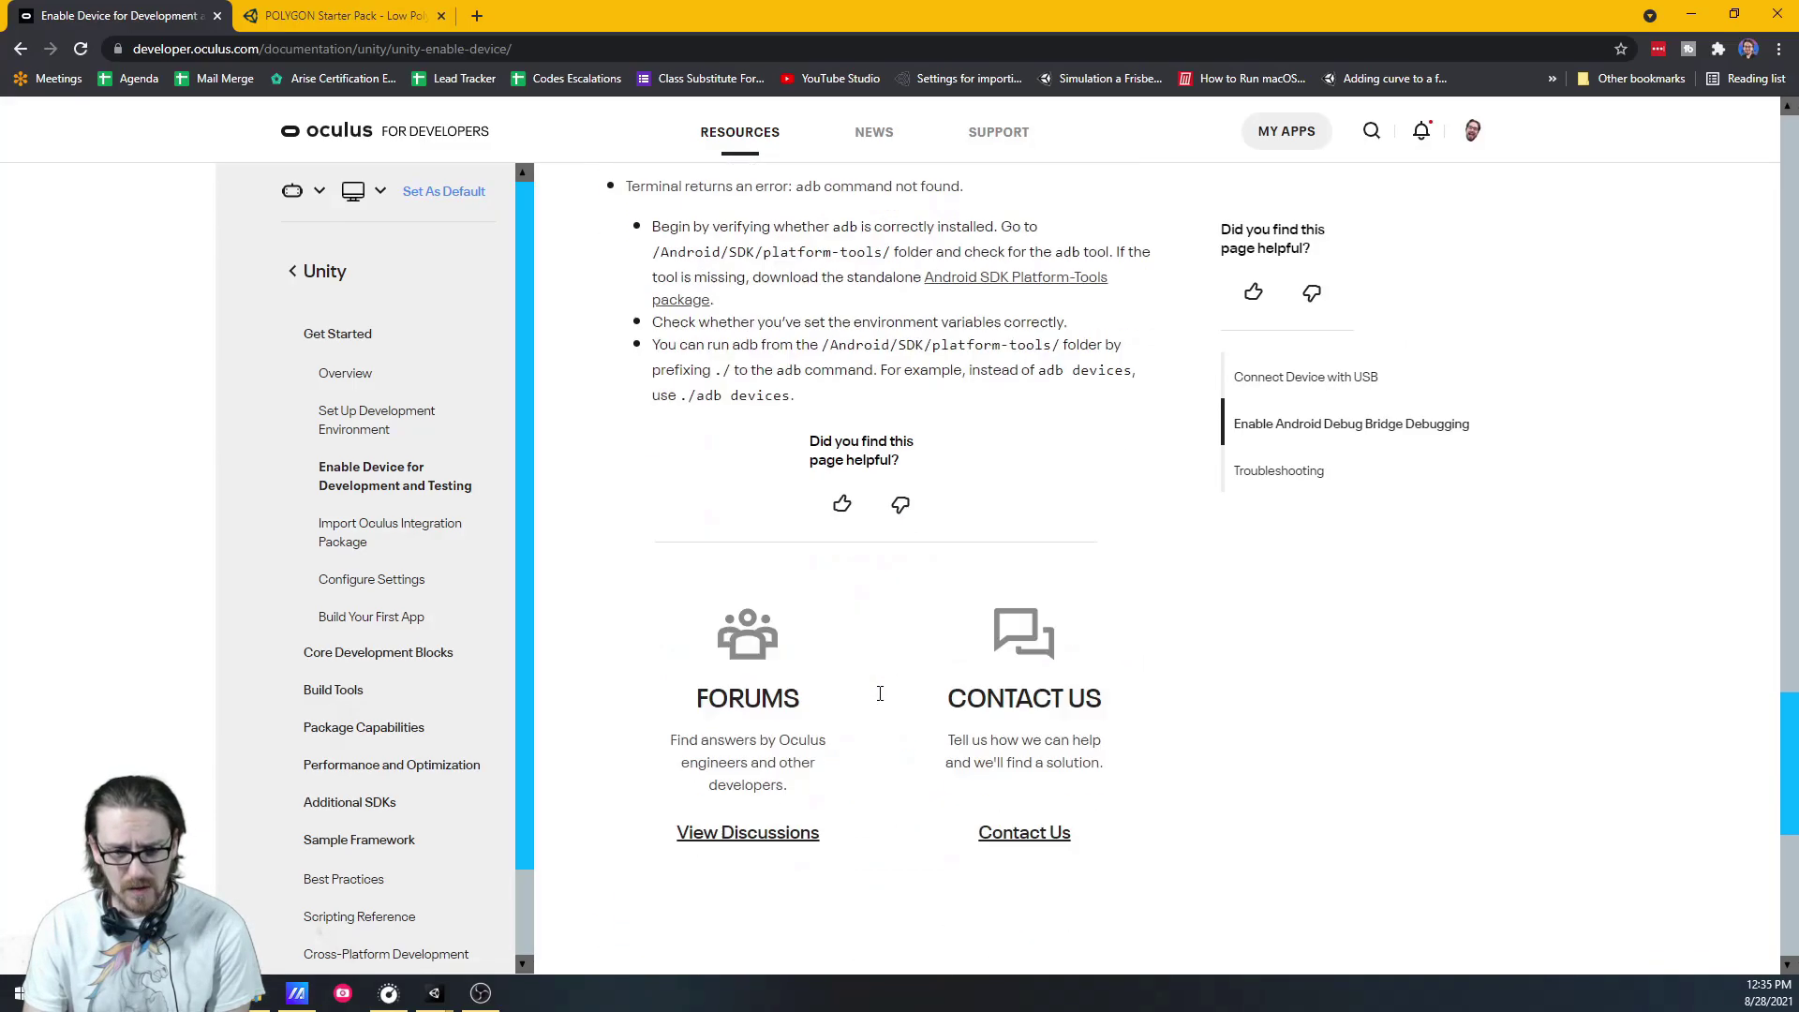
scroll(881, 697, up, 8)
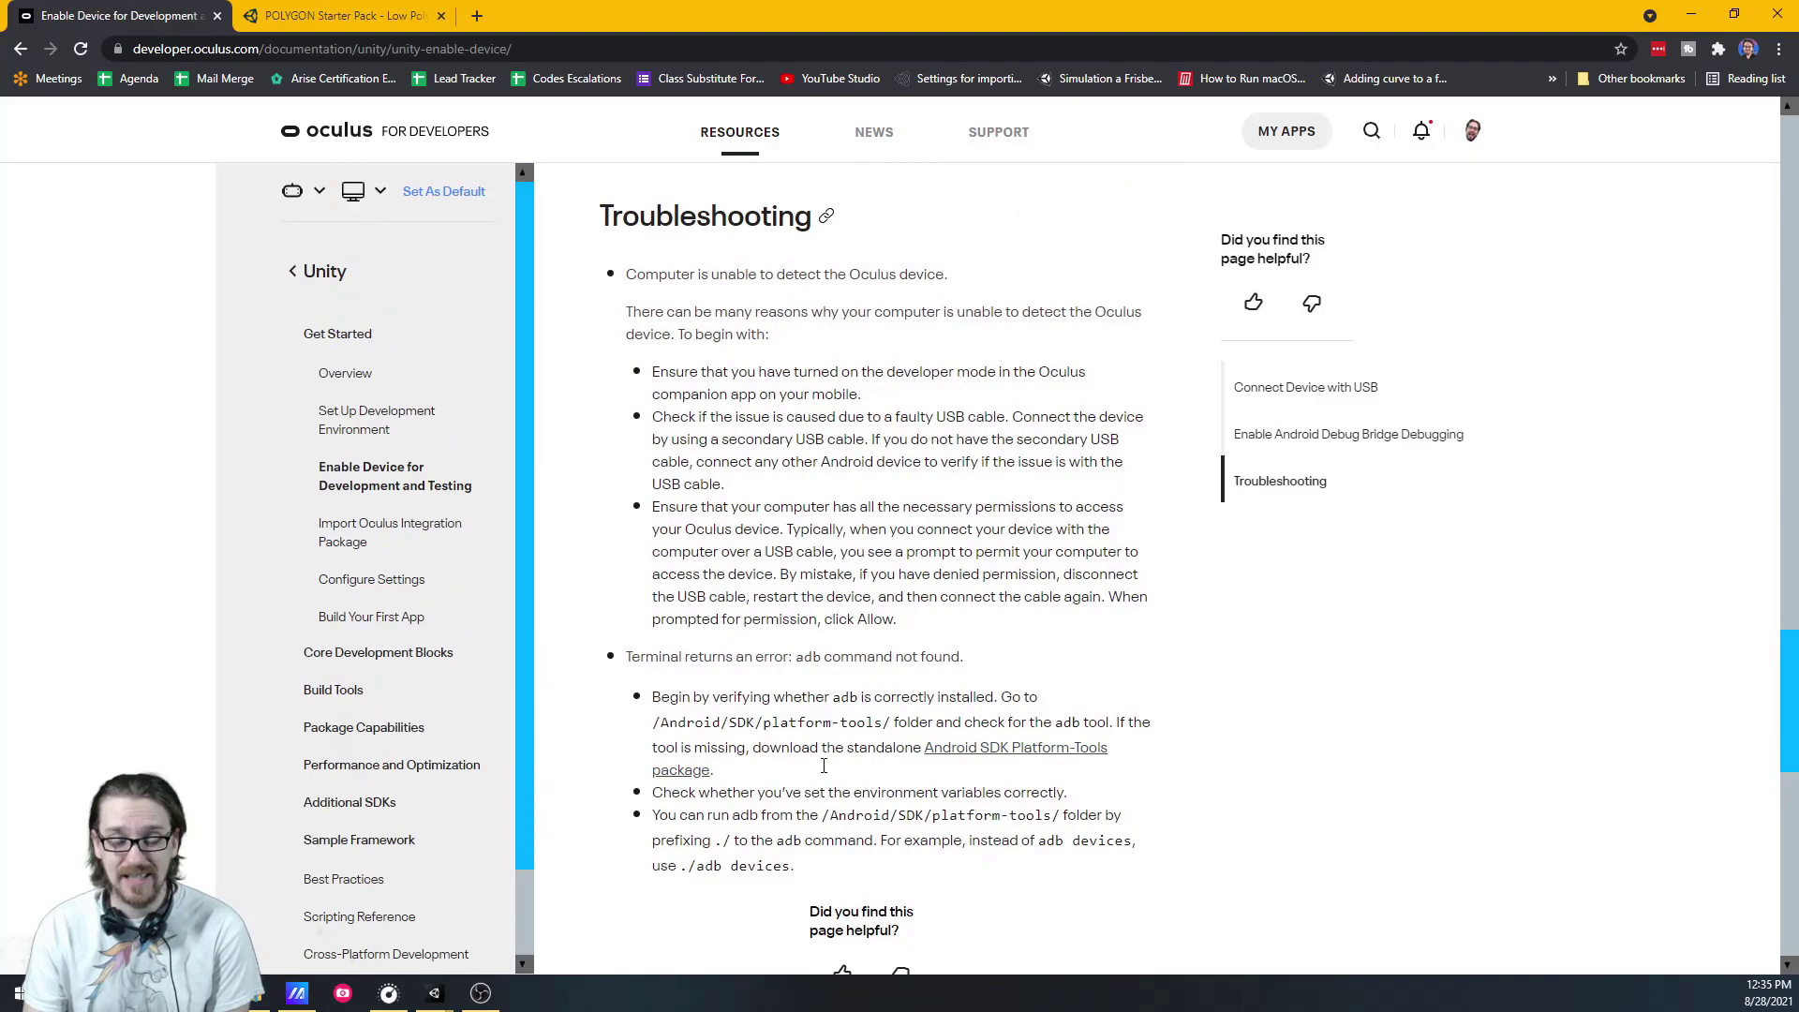
click(475, 15)
text(sideq)
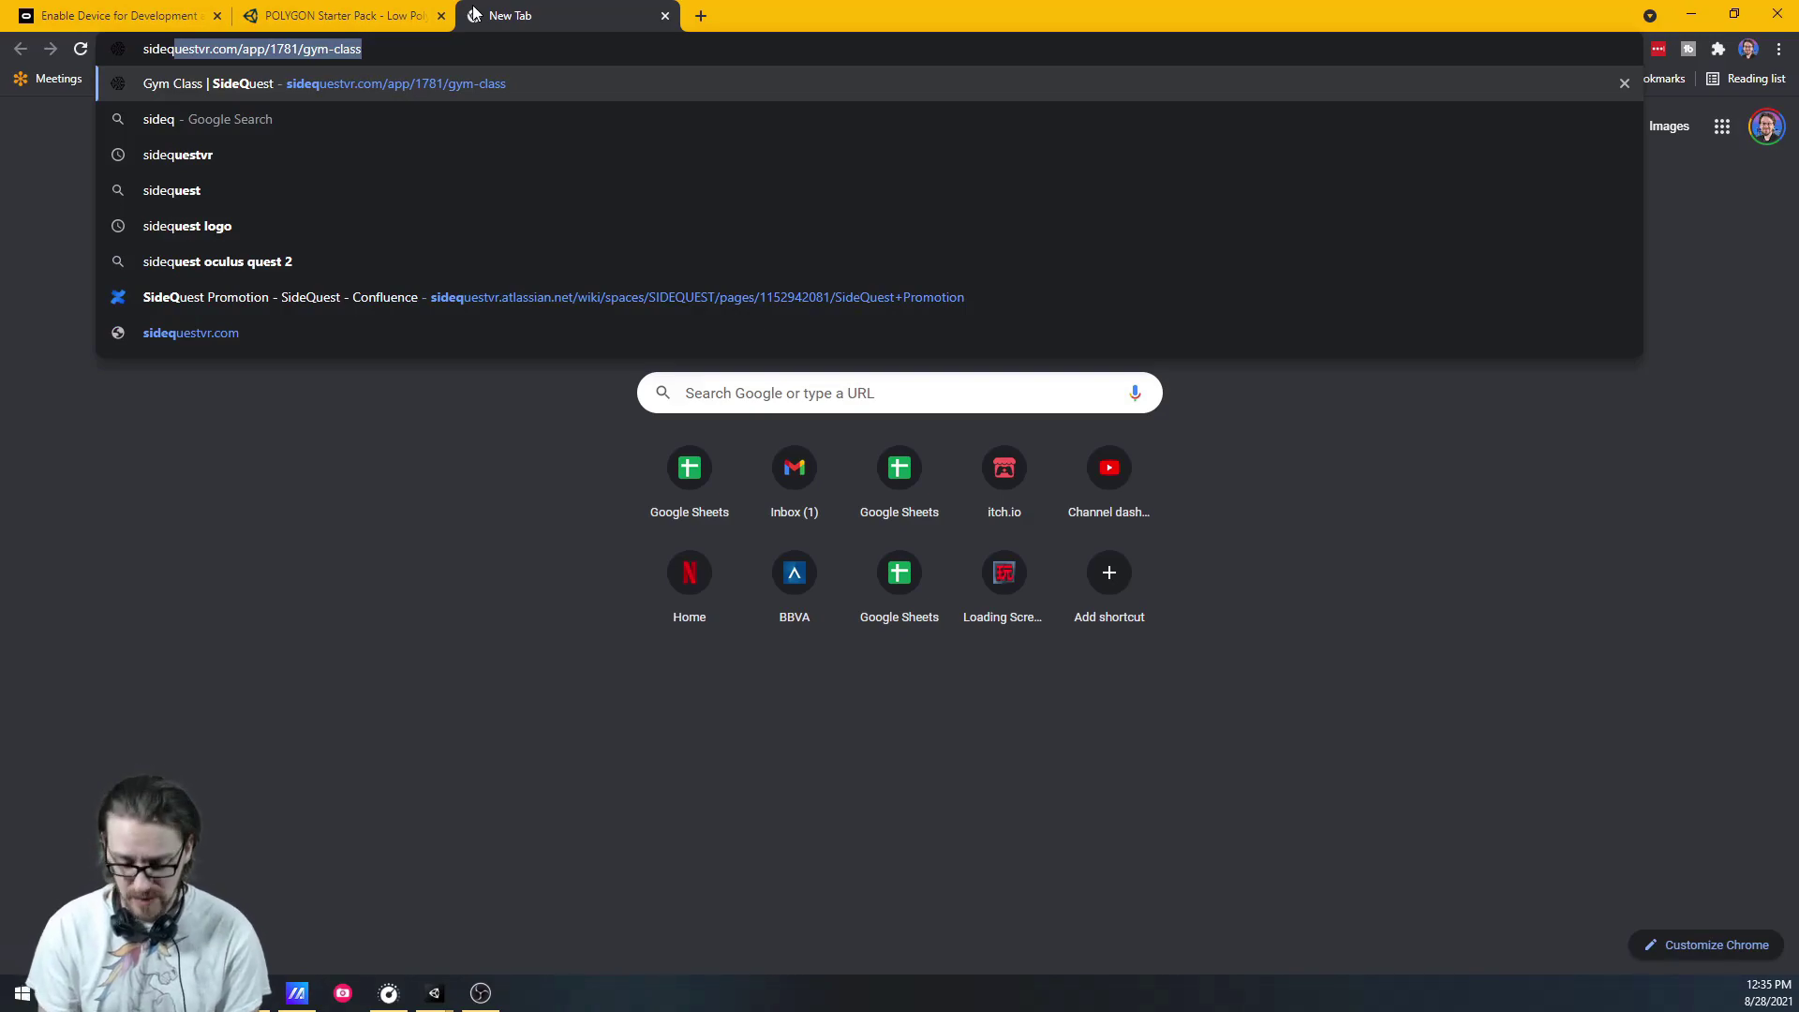
key(End)
key(BackSpace)
key(BackSpace)
key(BackSpace)
key(BackSpace)
key(BackSpace)
key(BackSpace)
key(BackSpace)
key(BackSpace)
key(BackSpace)
key(BackSpace)
key(BackSpace)
key(BackSpace)
key(BackSpace)
key(BackSpace)
key(BackSpace)
key(BackSpace)
key(BackSpace)
key(BackSpace)
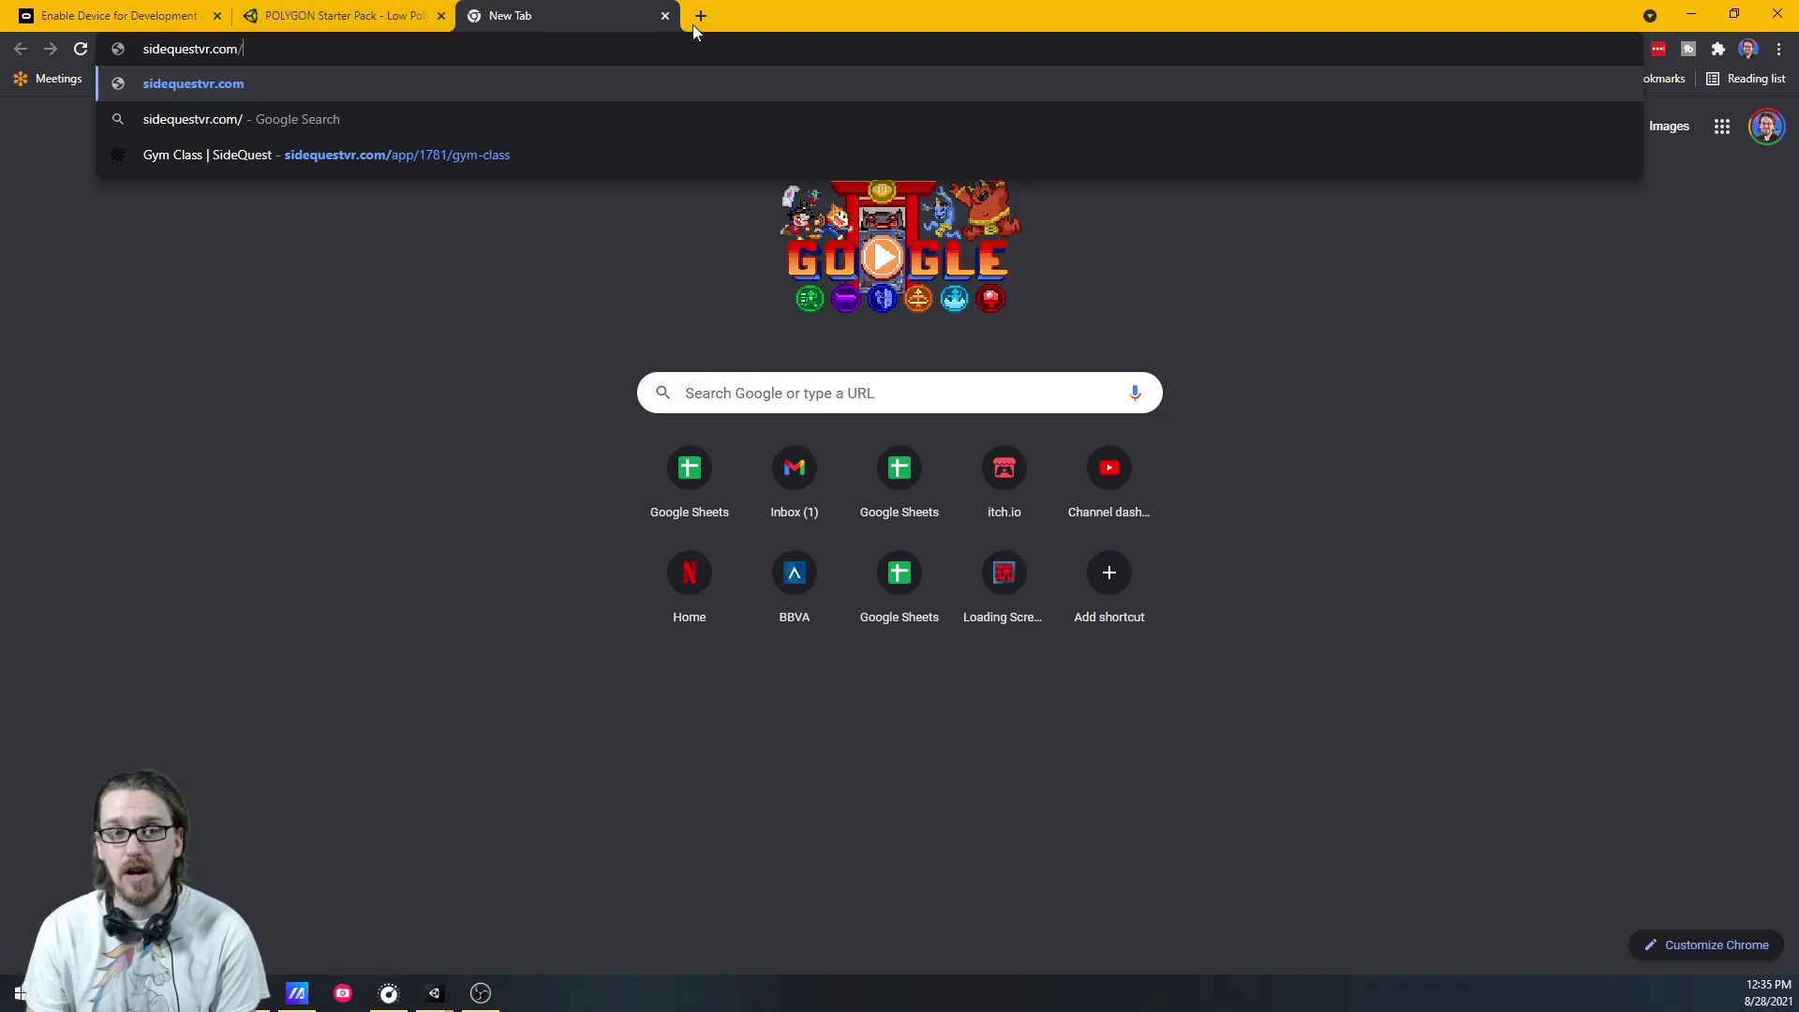
click(665, 15)
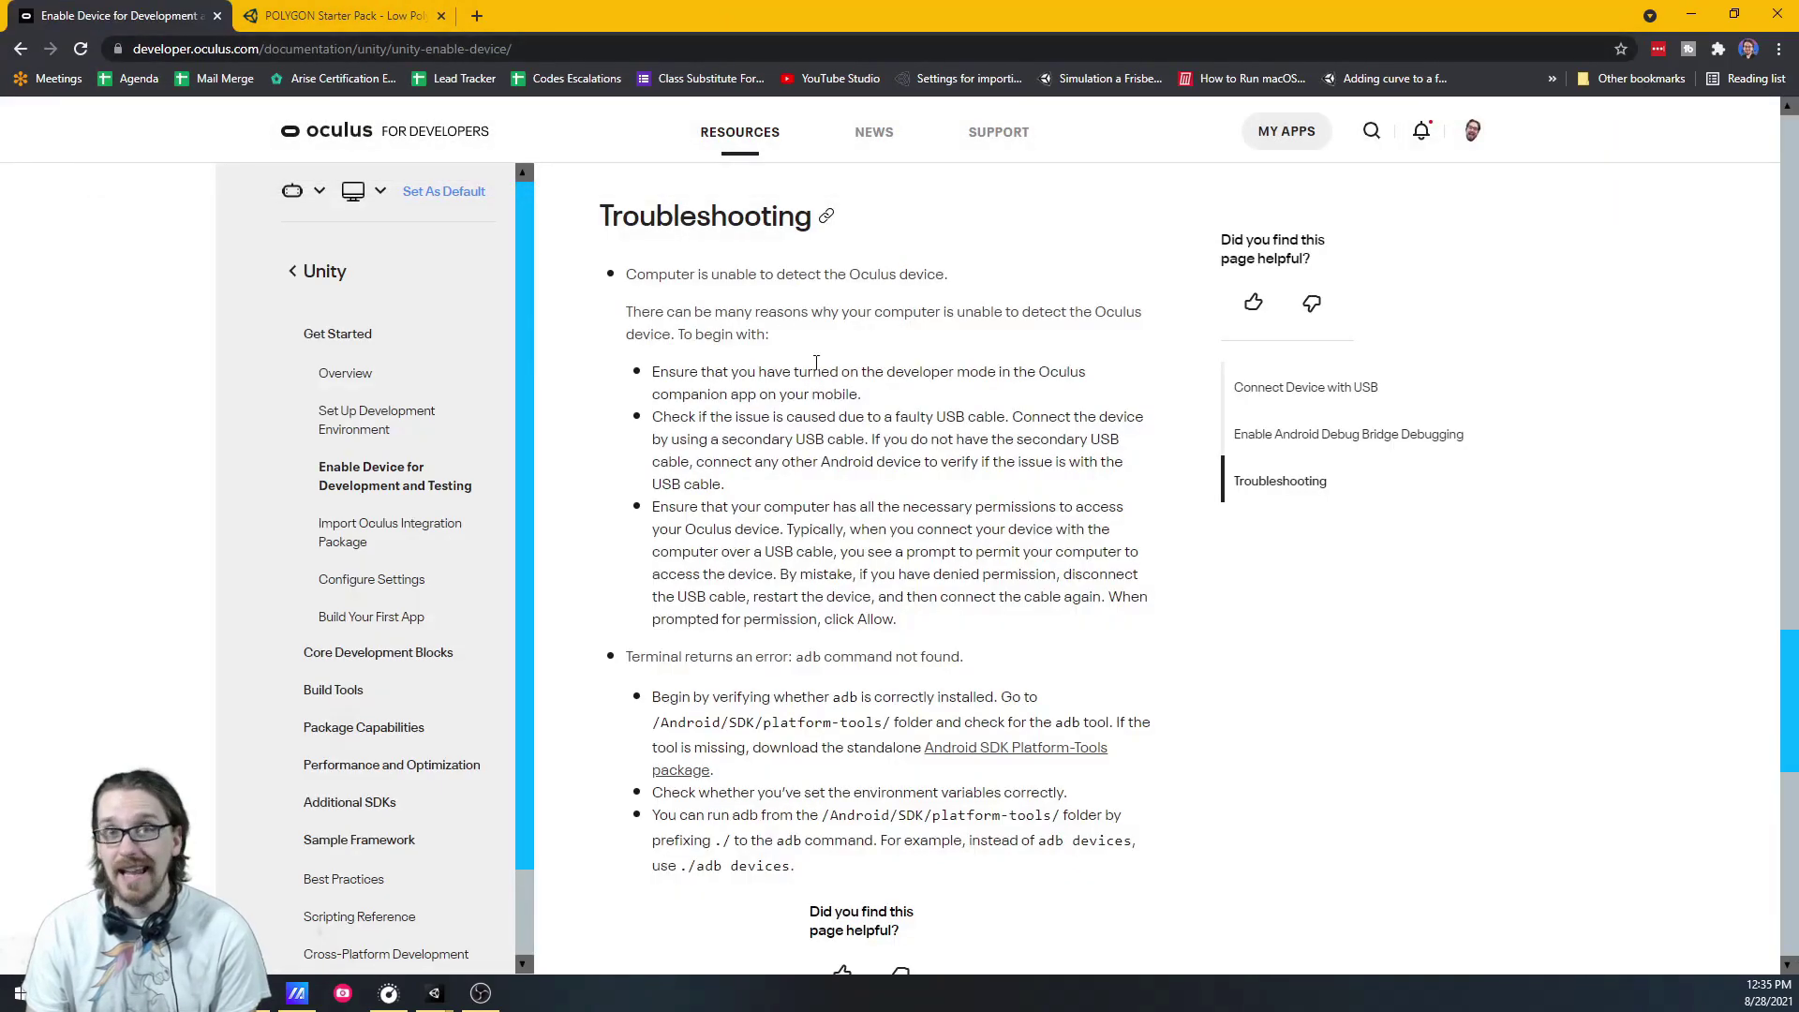
scroll(818, 372, down, 5)
scroll(783, 469, up, 3)
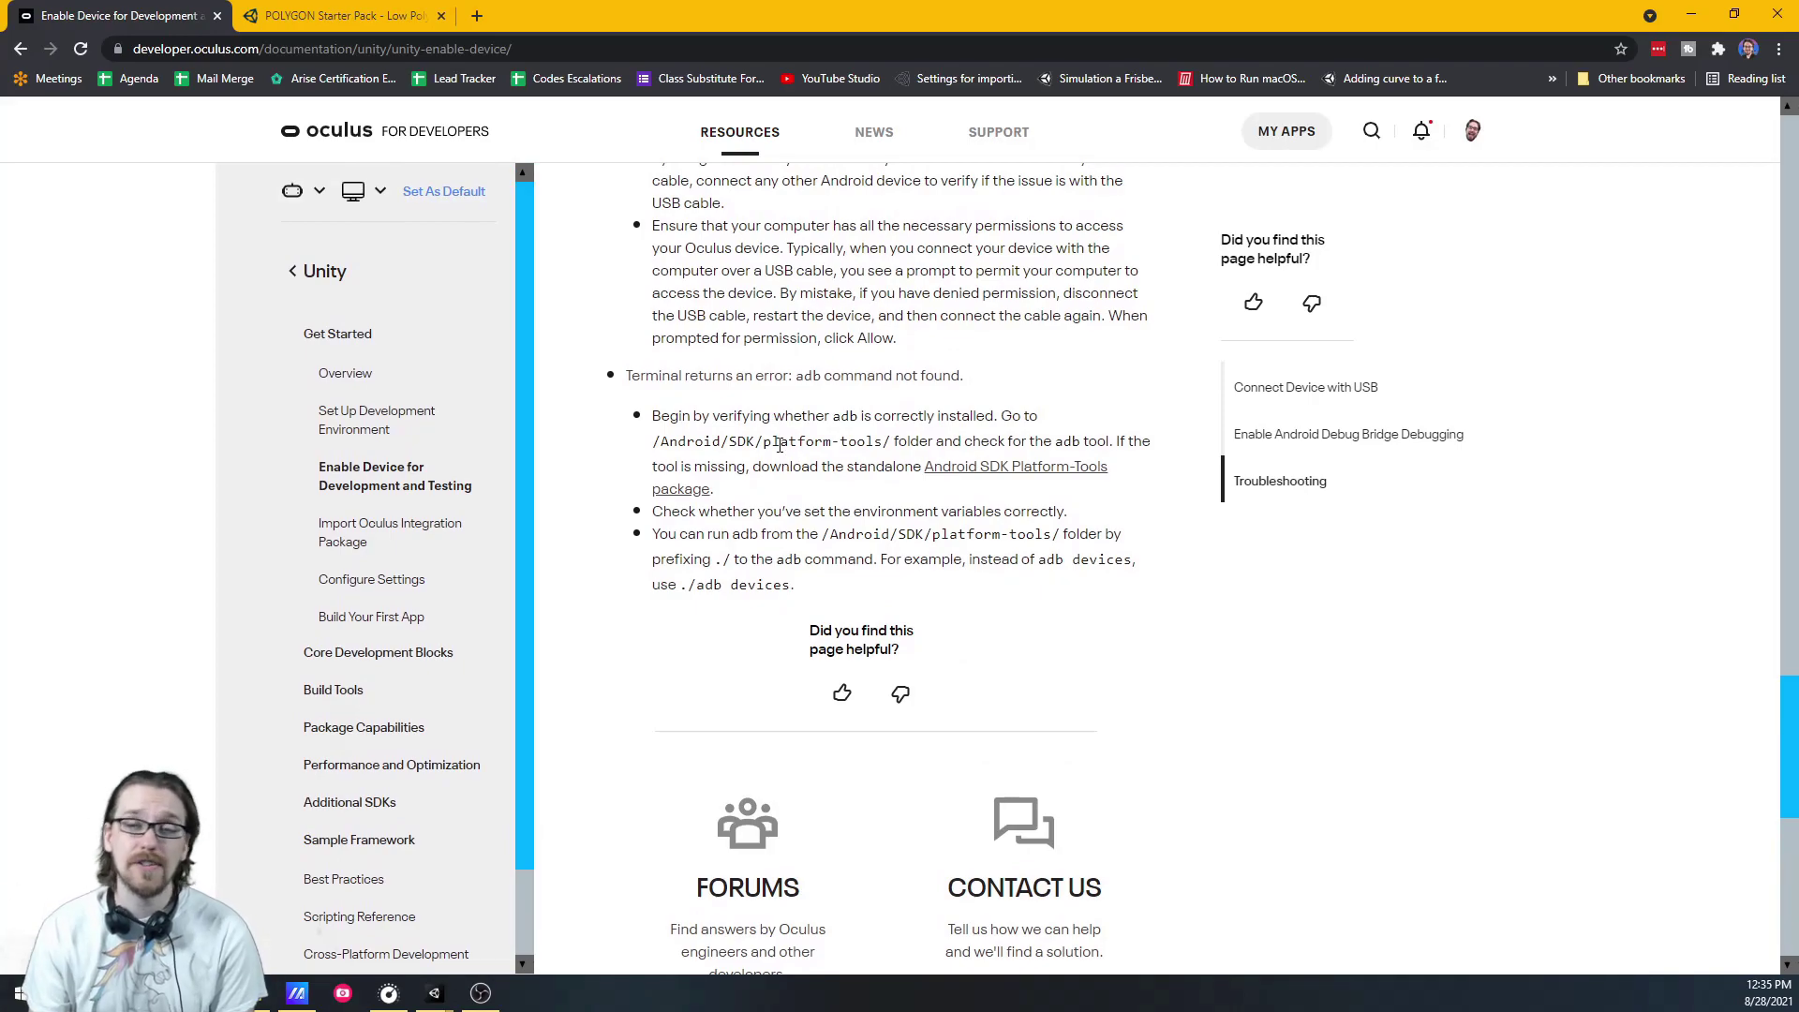
Open the Import Oculus Integration Package guide and skim through it
click(413, 527)
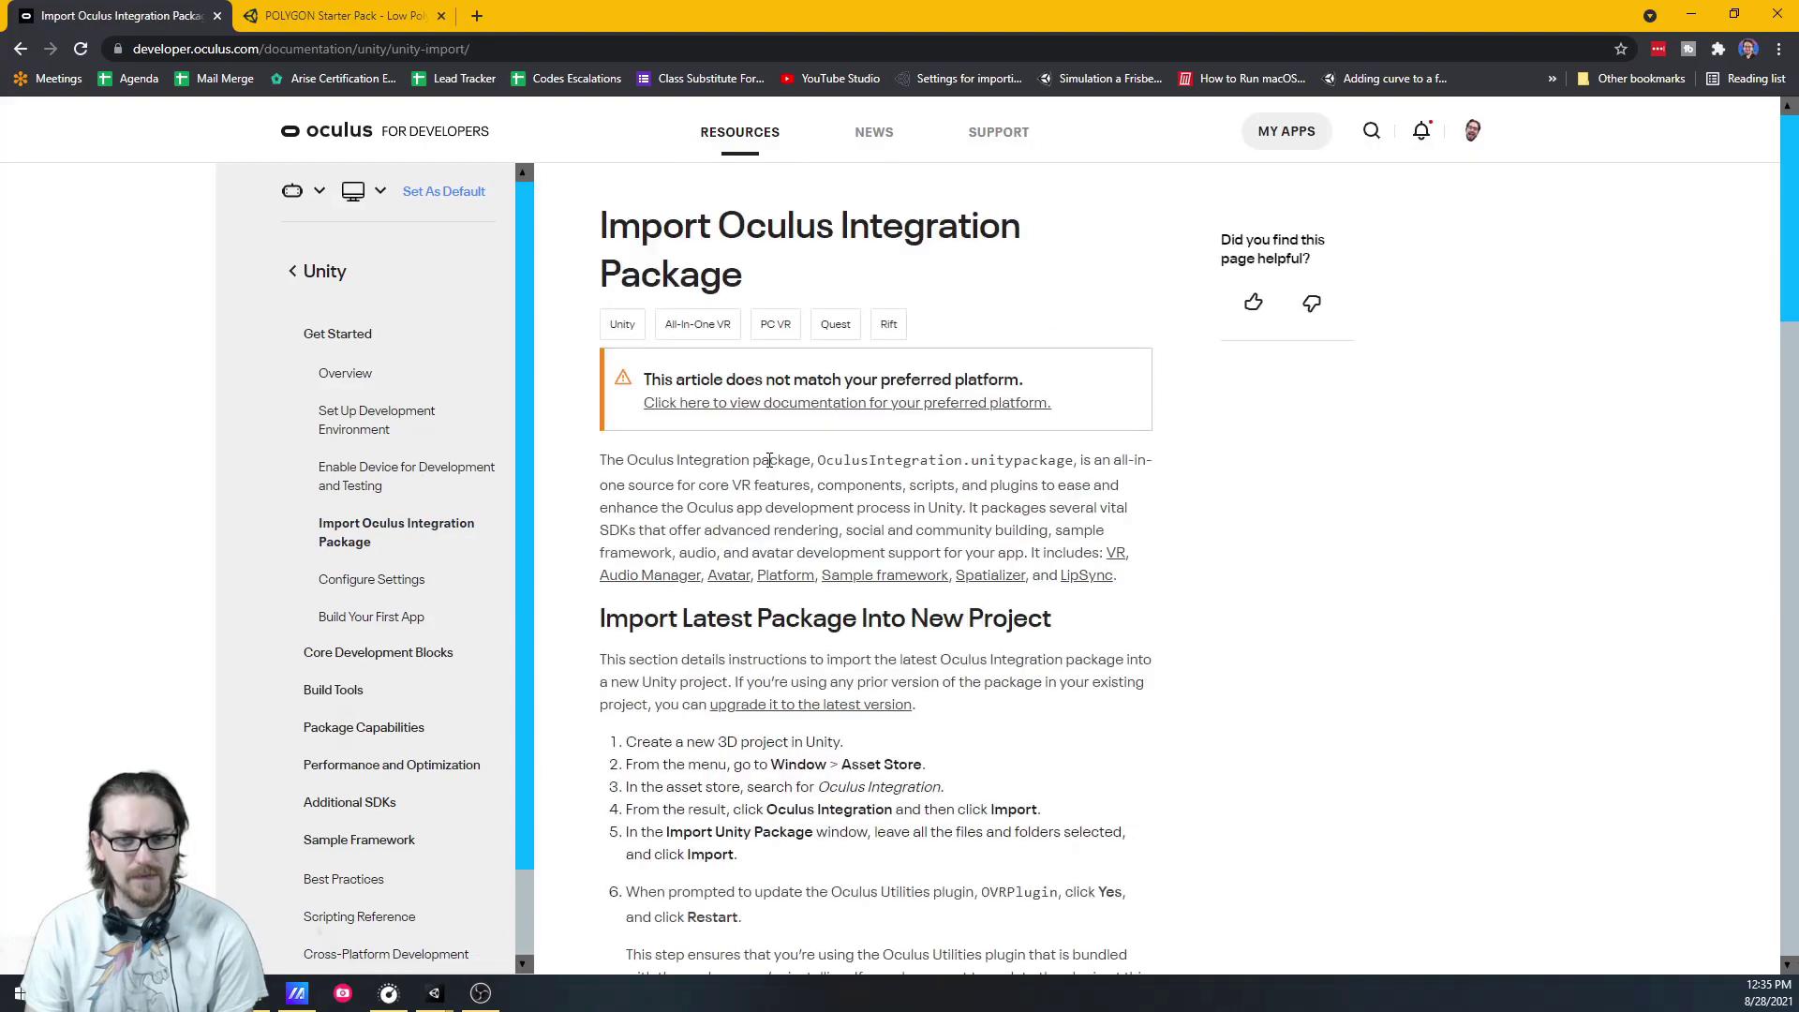
scroll(766, 448, down, 12)
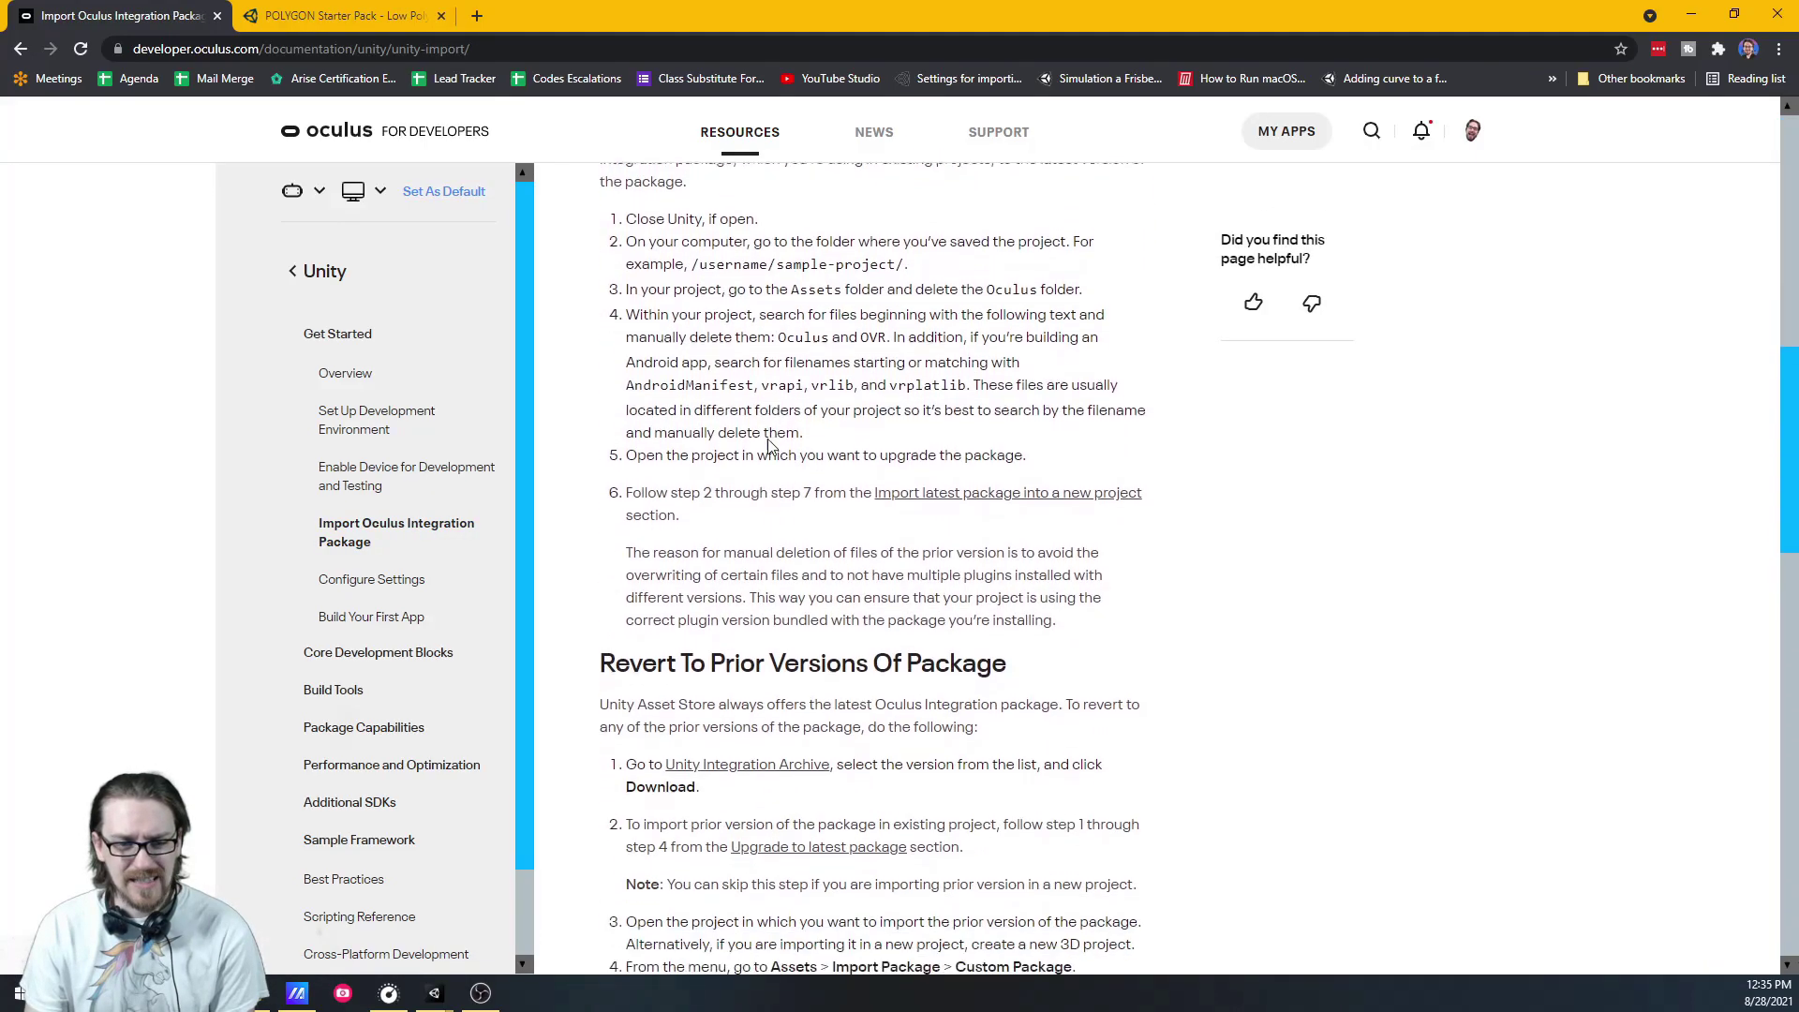
scroll(766, 448, down, 10)
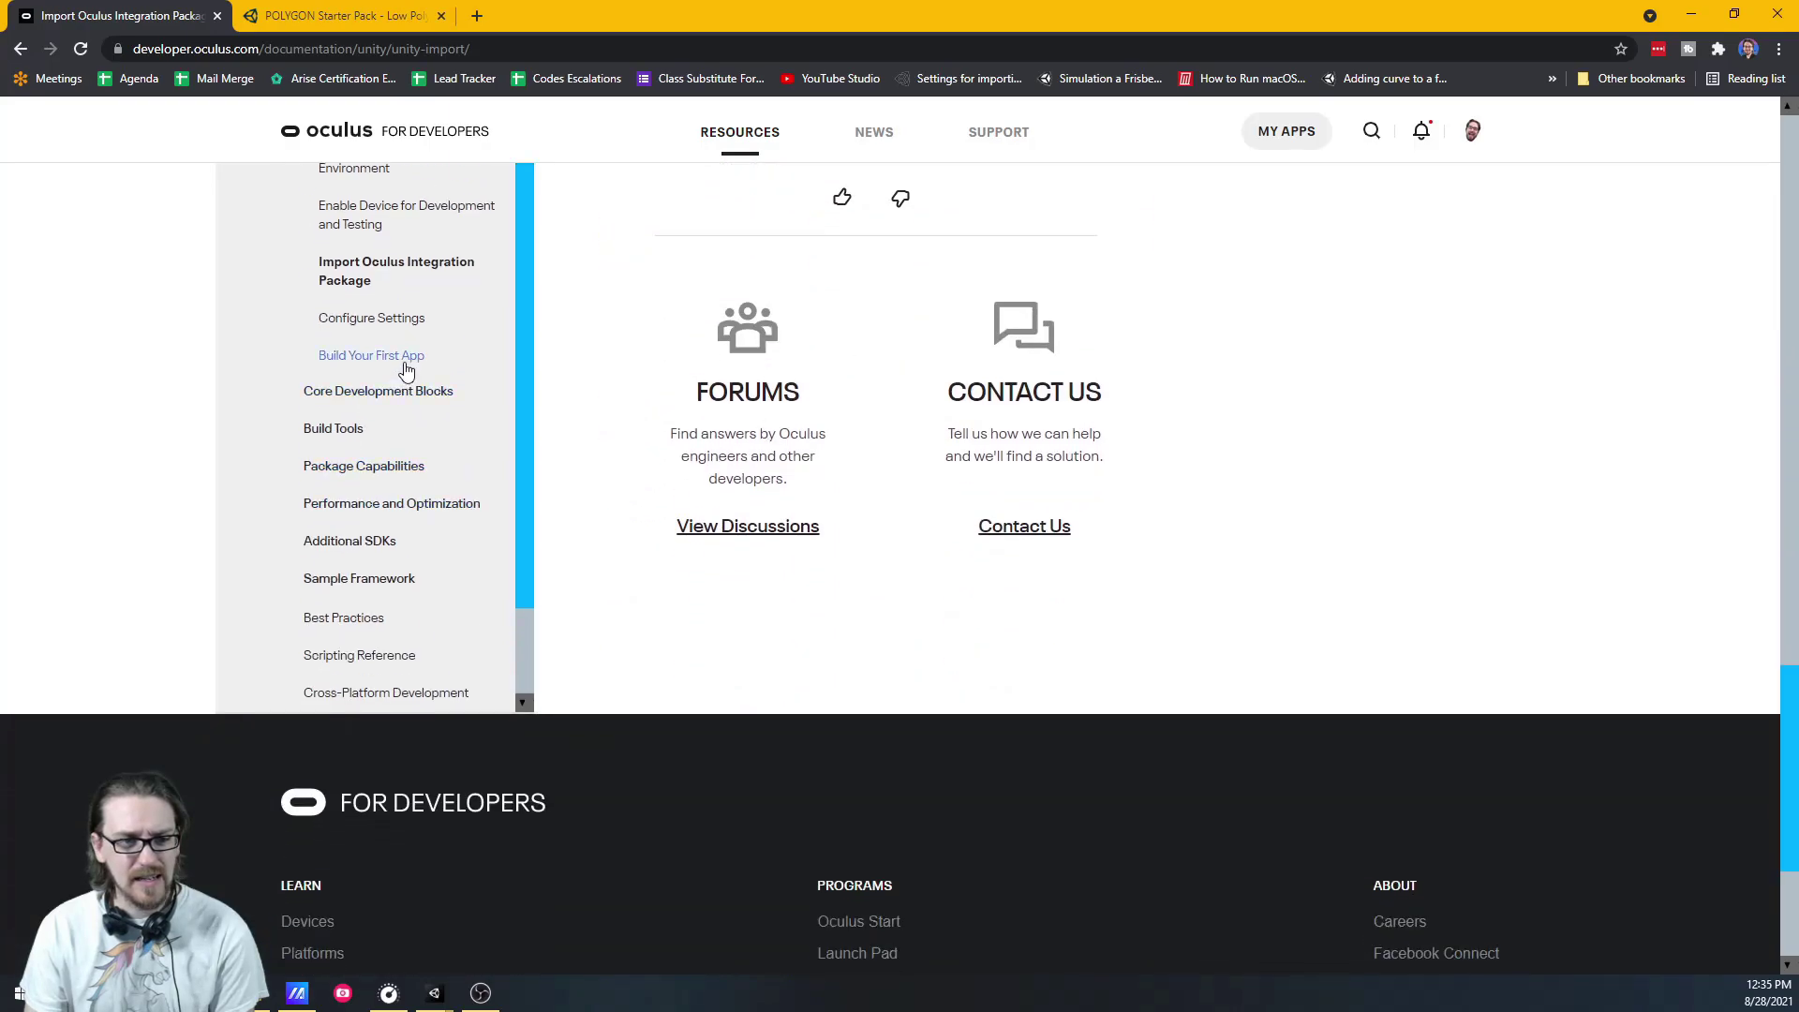
scroll(653, 478, up, 4)
Open the Configure Settings guide and read through its Android Build Settings steps
click(391, 583)
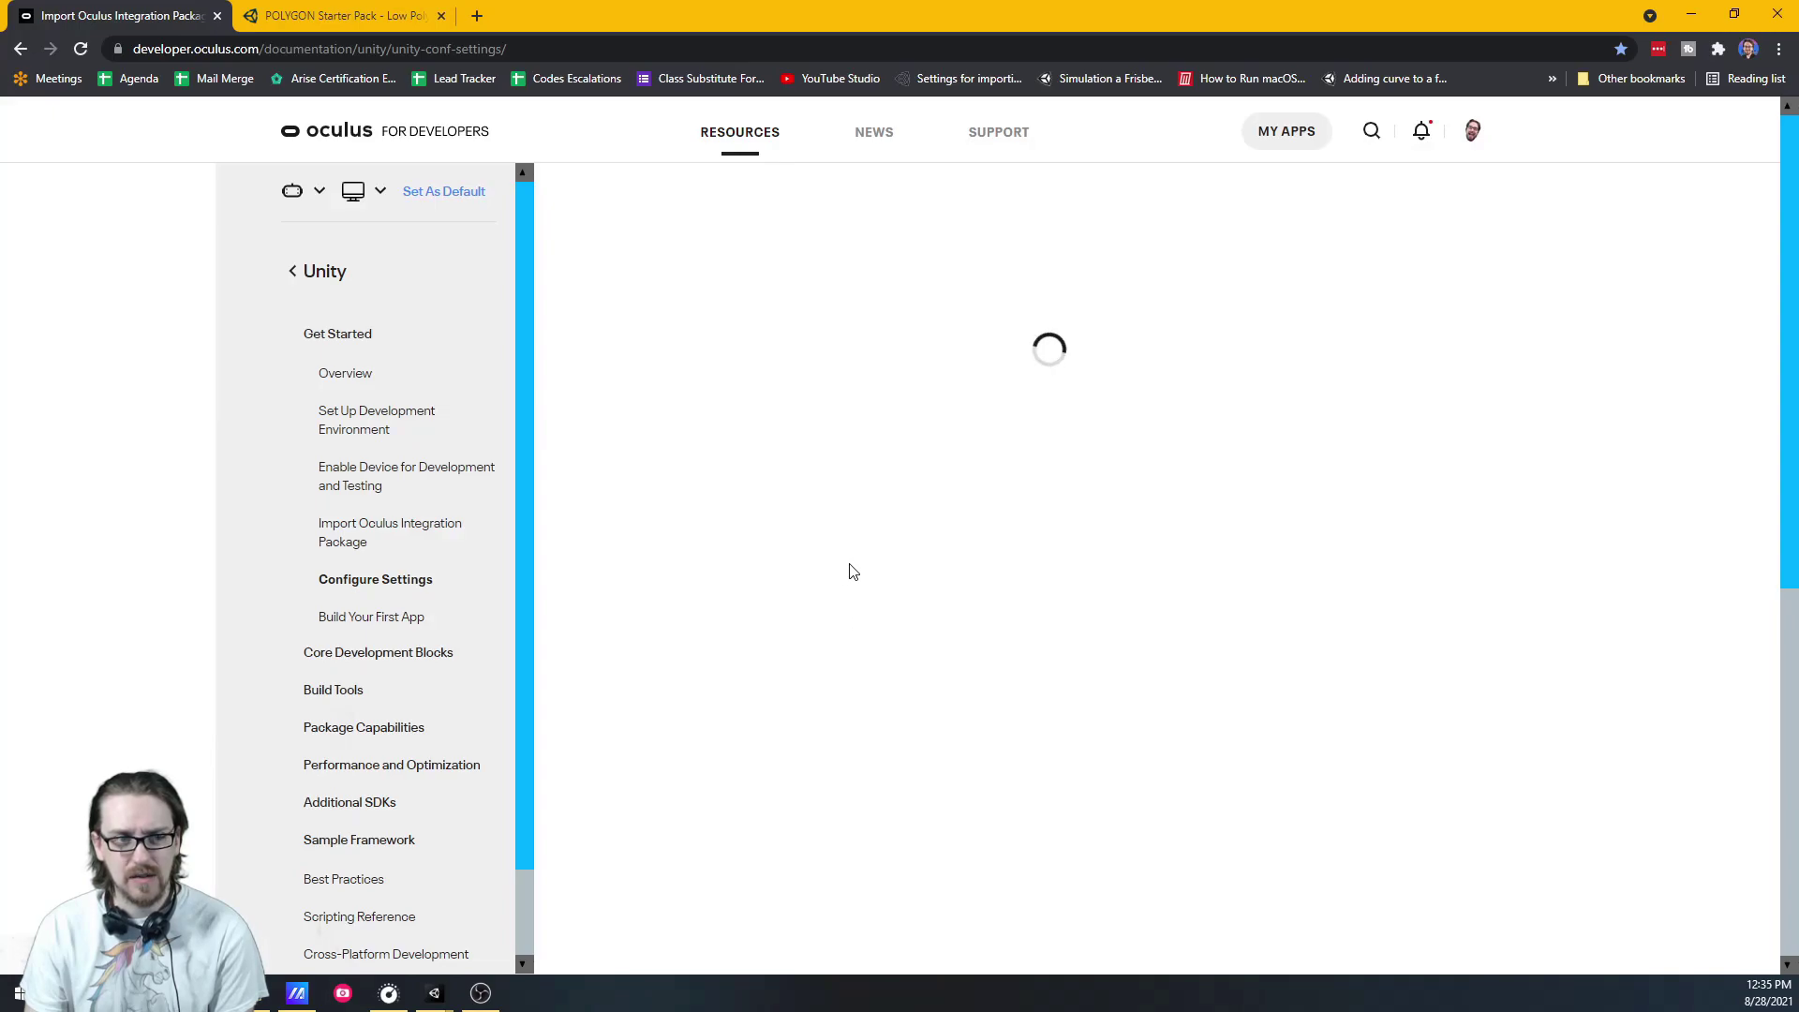
scroll(948, 501, down, 4)
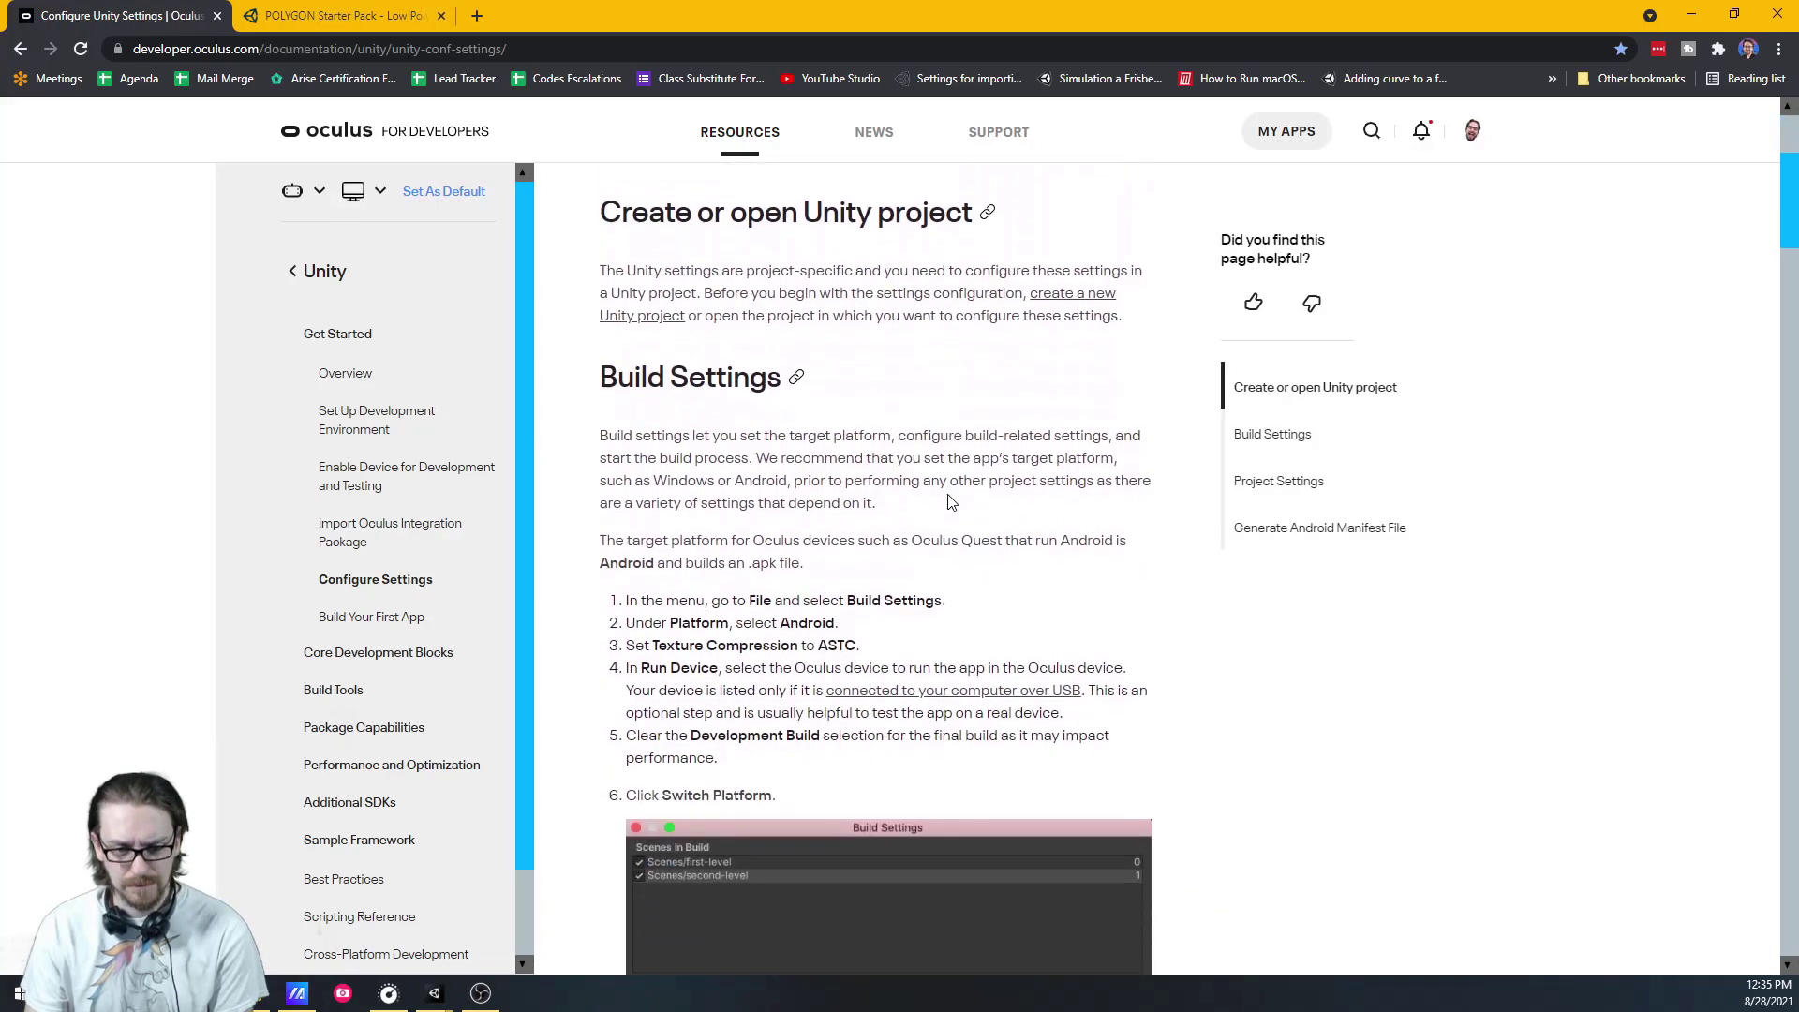
scroll(948, 497, down, 1)
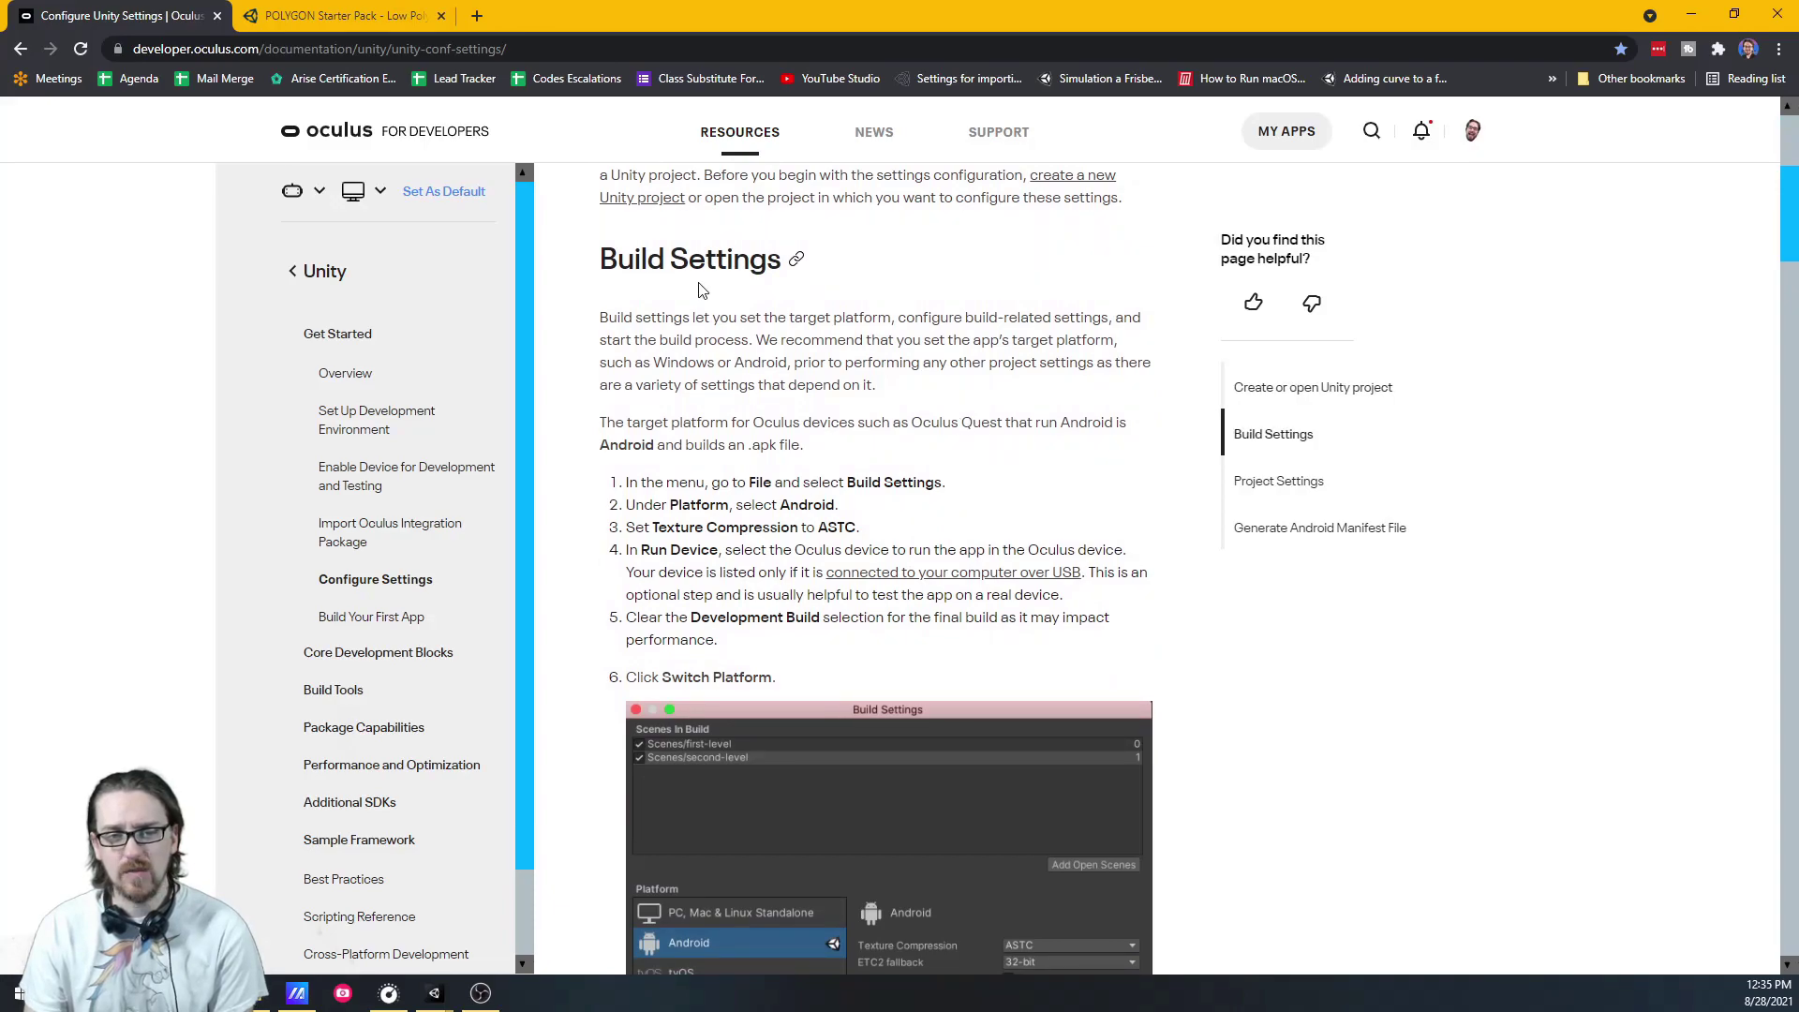
scroll(773, 308, down, 3)
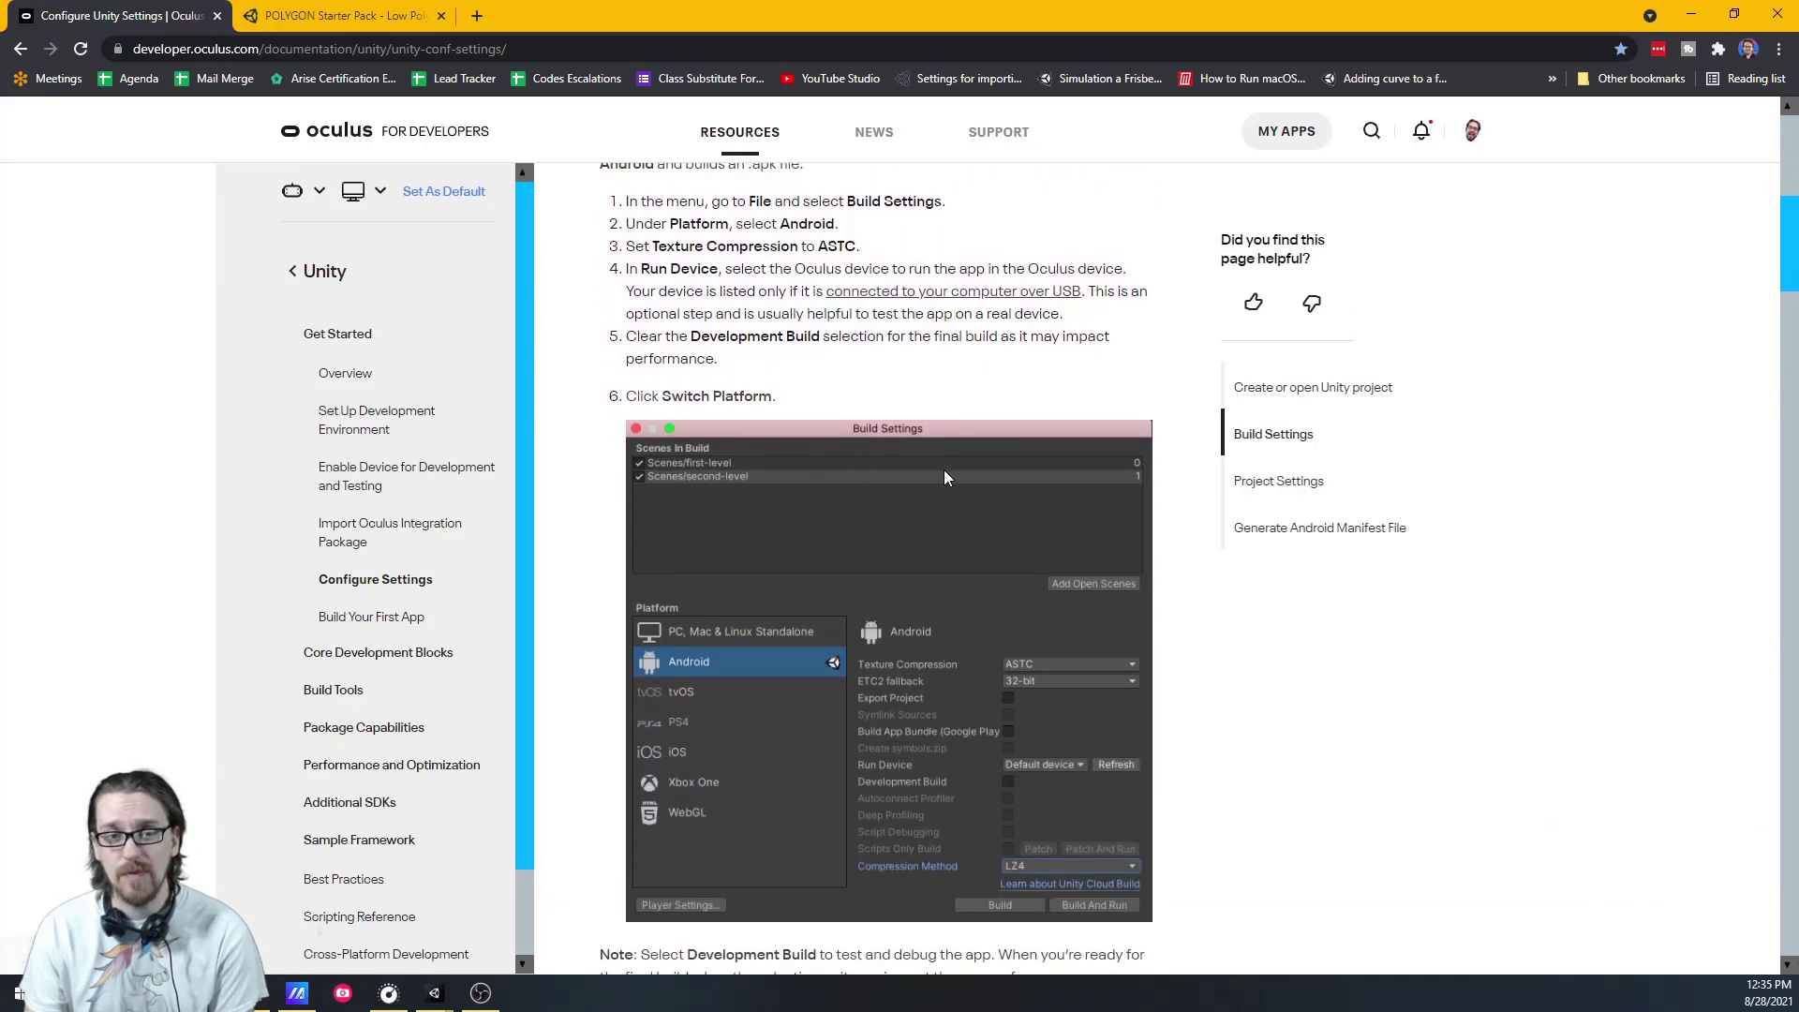
scroll(943, 470, up, 2)
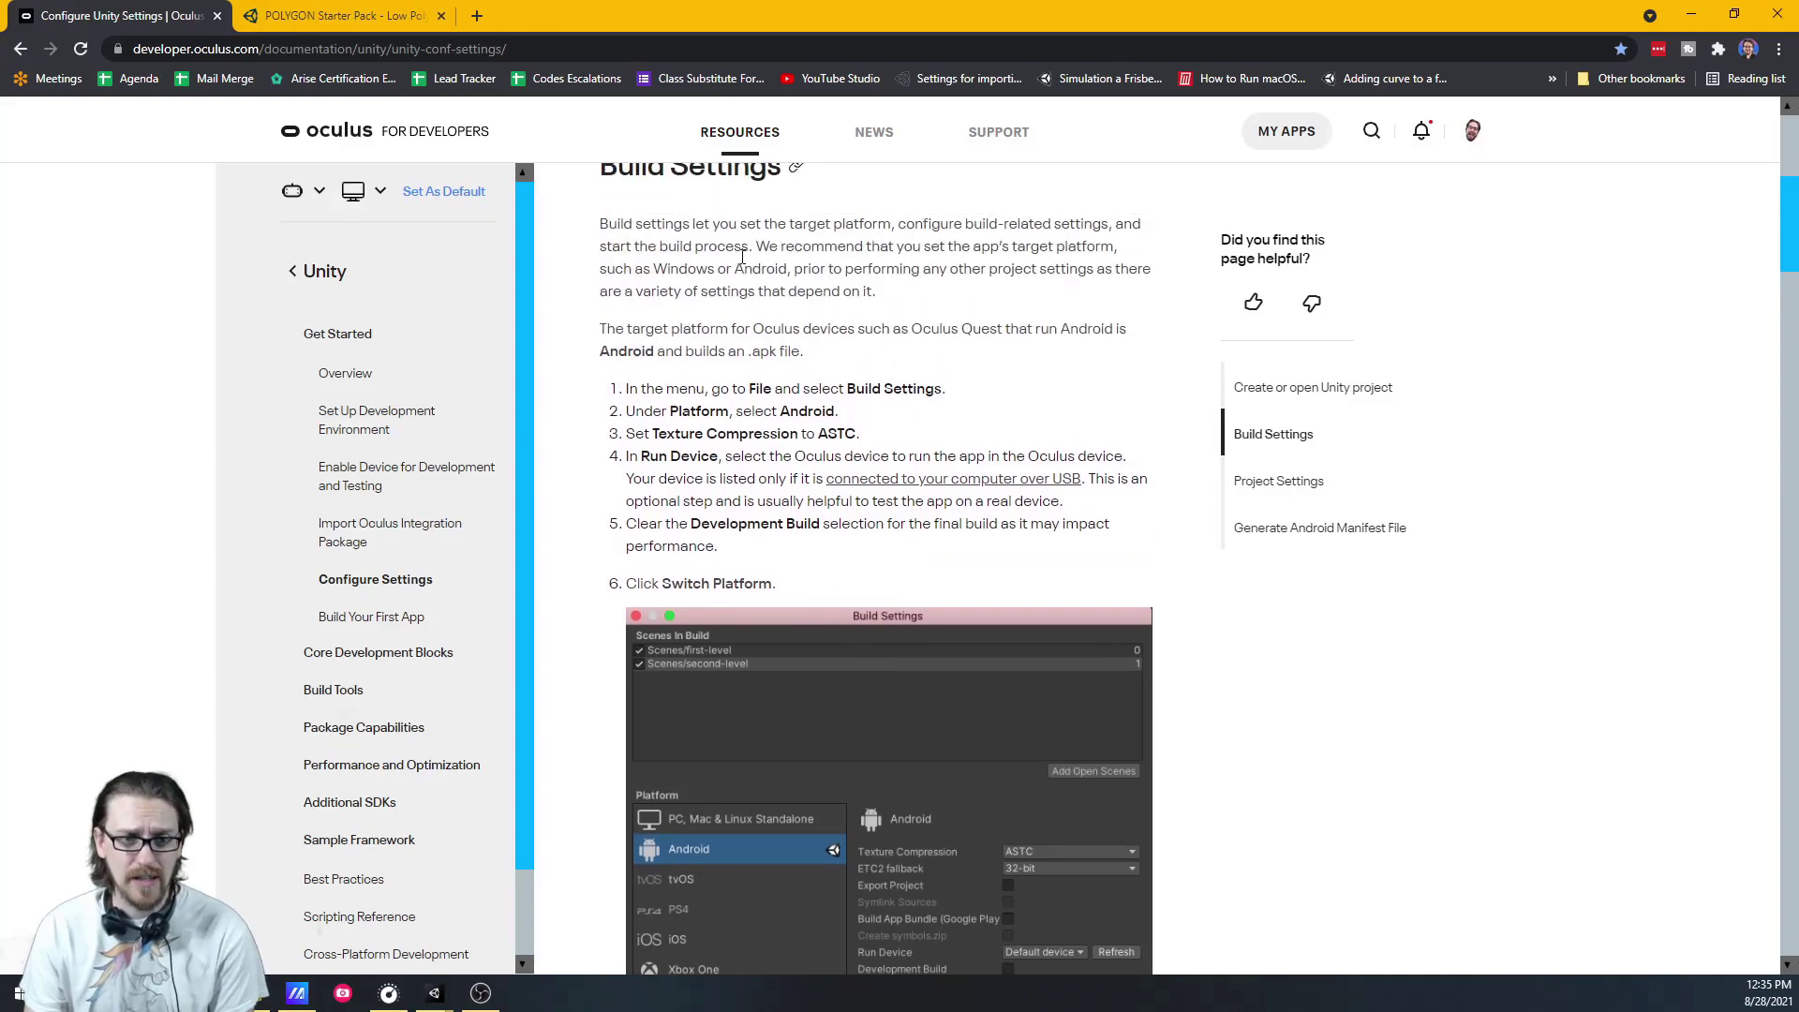
scroll(823, 413, down, 5)
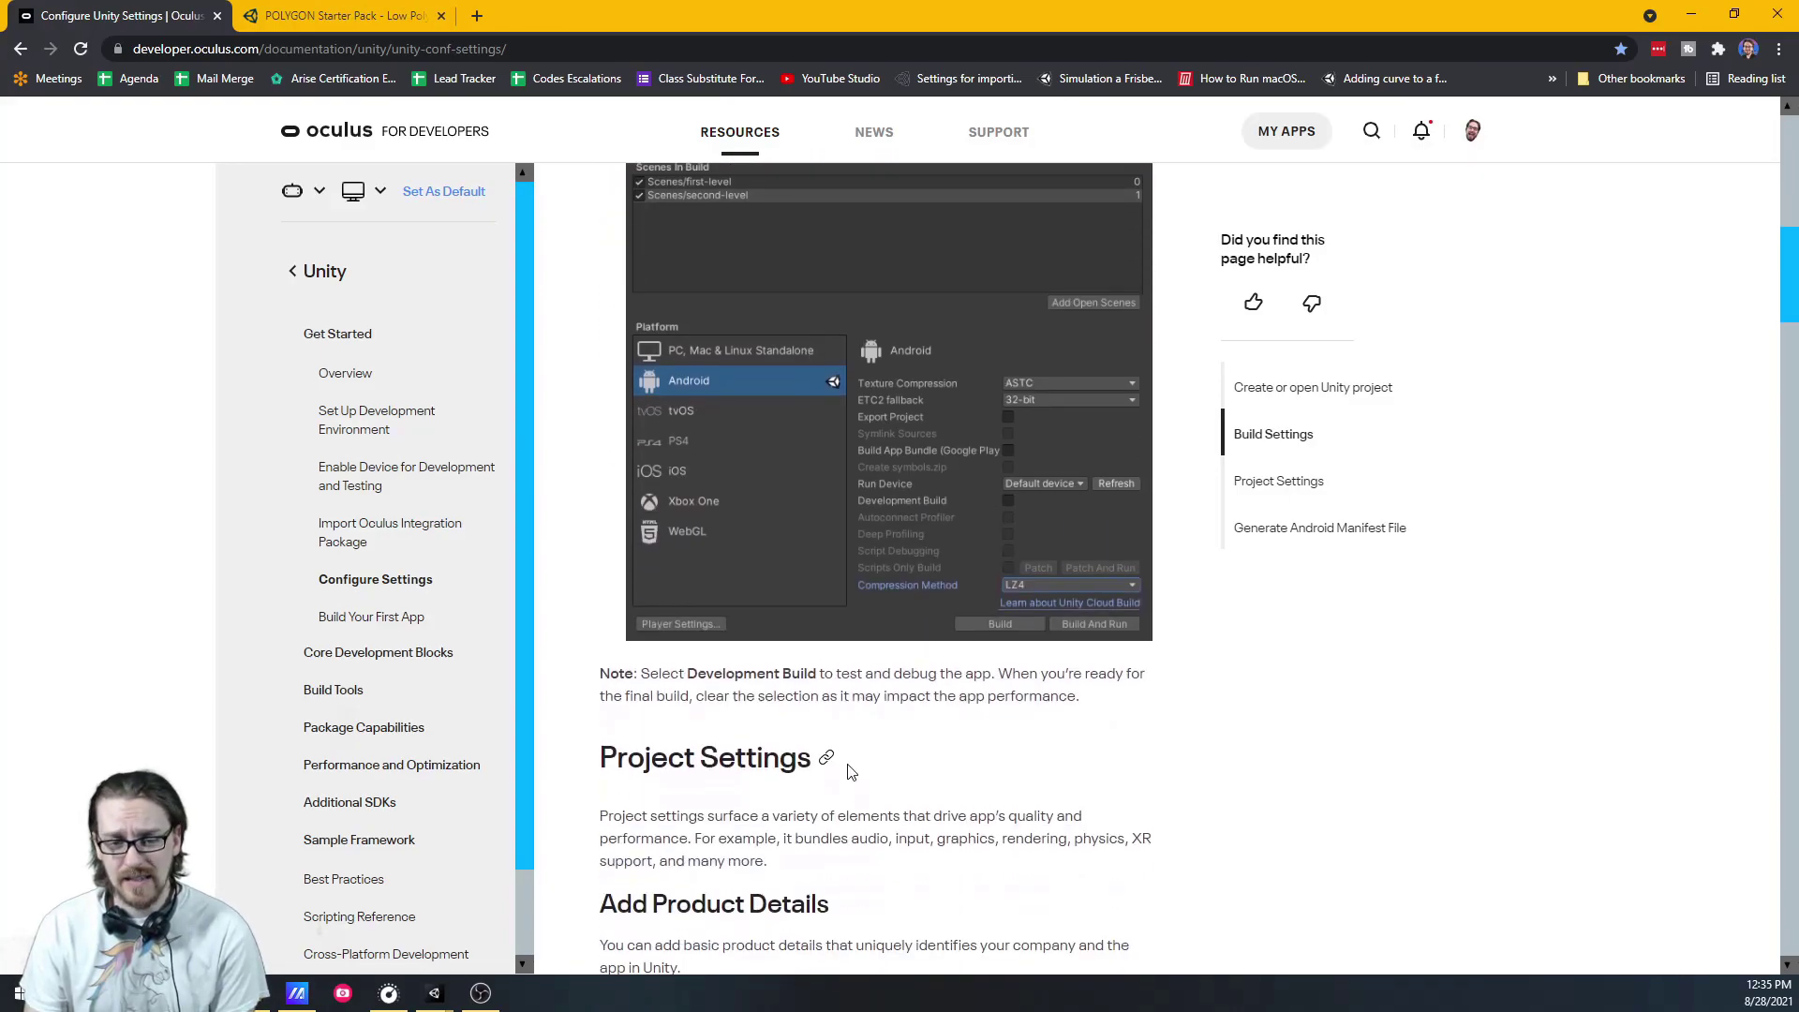
click(434, 993)
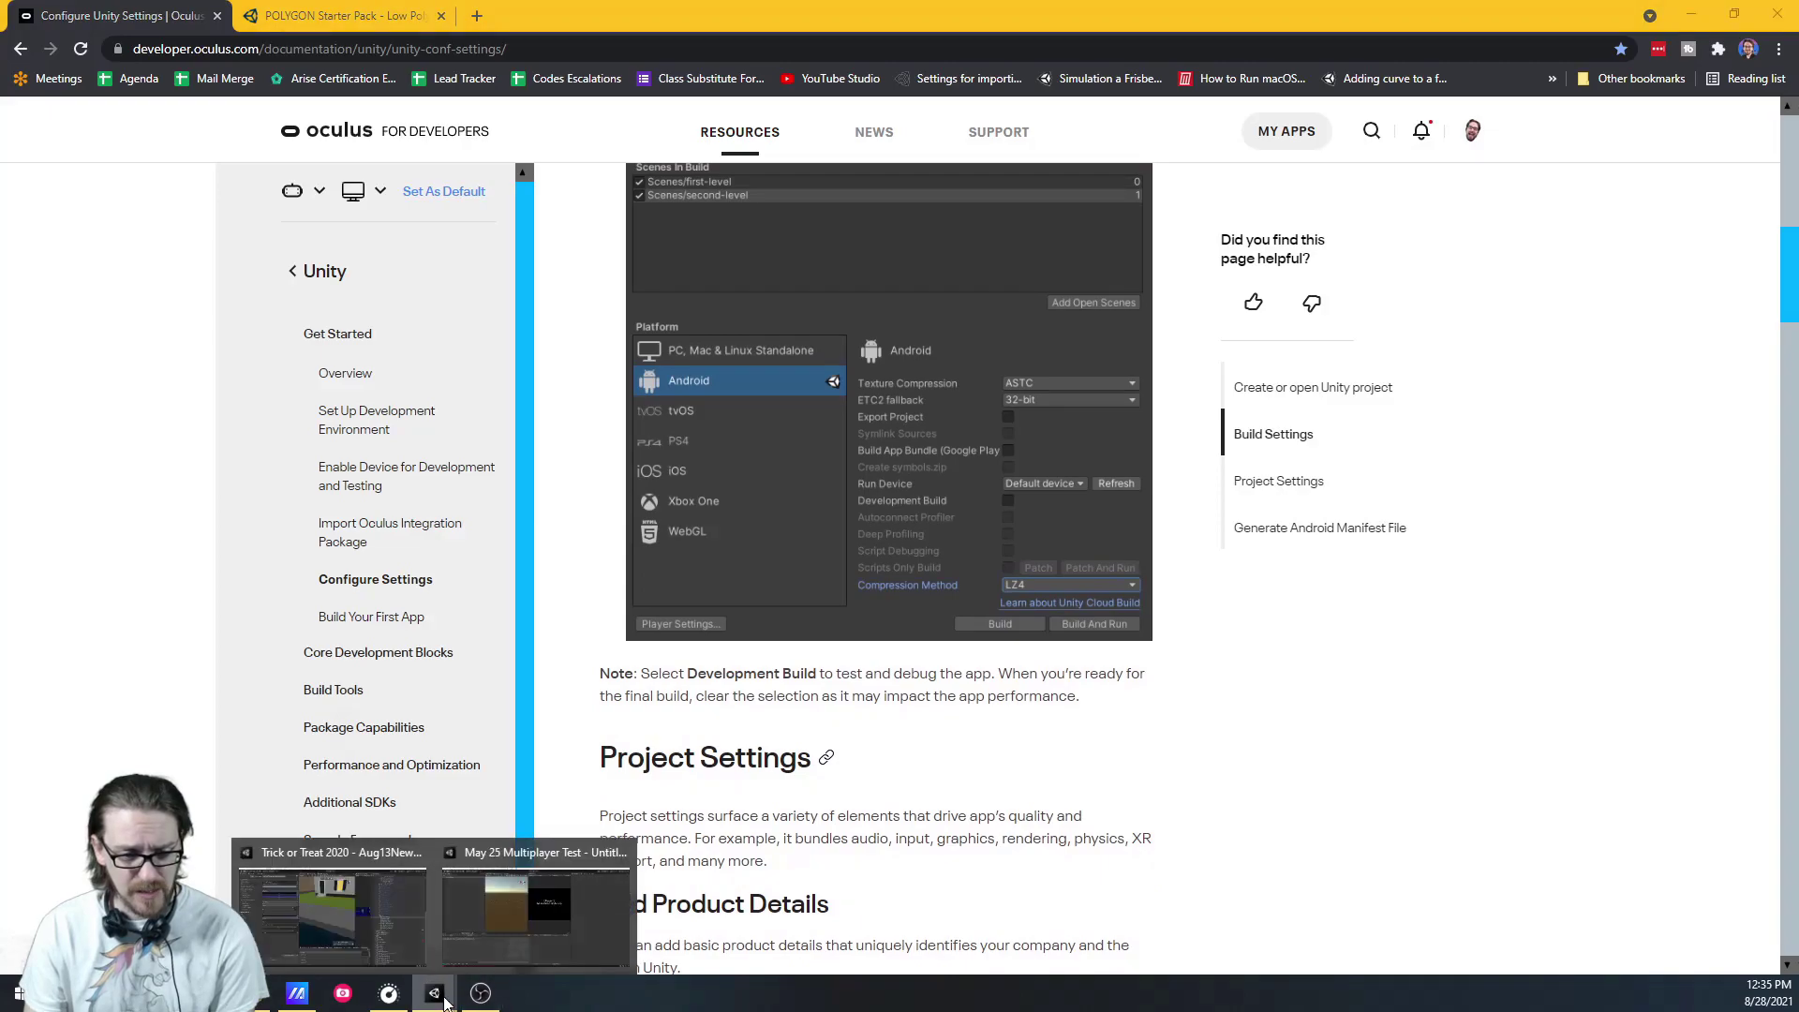
In the May 25 Multiplayer Test project, show Project Settings at XR Plug-in Management for Android
click(495, 900)
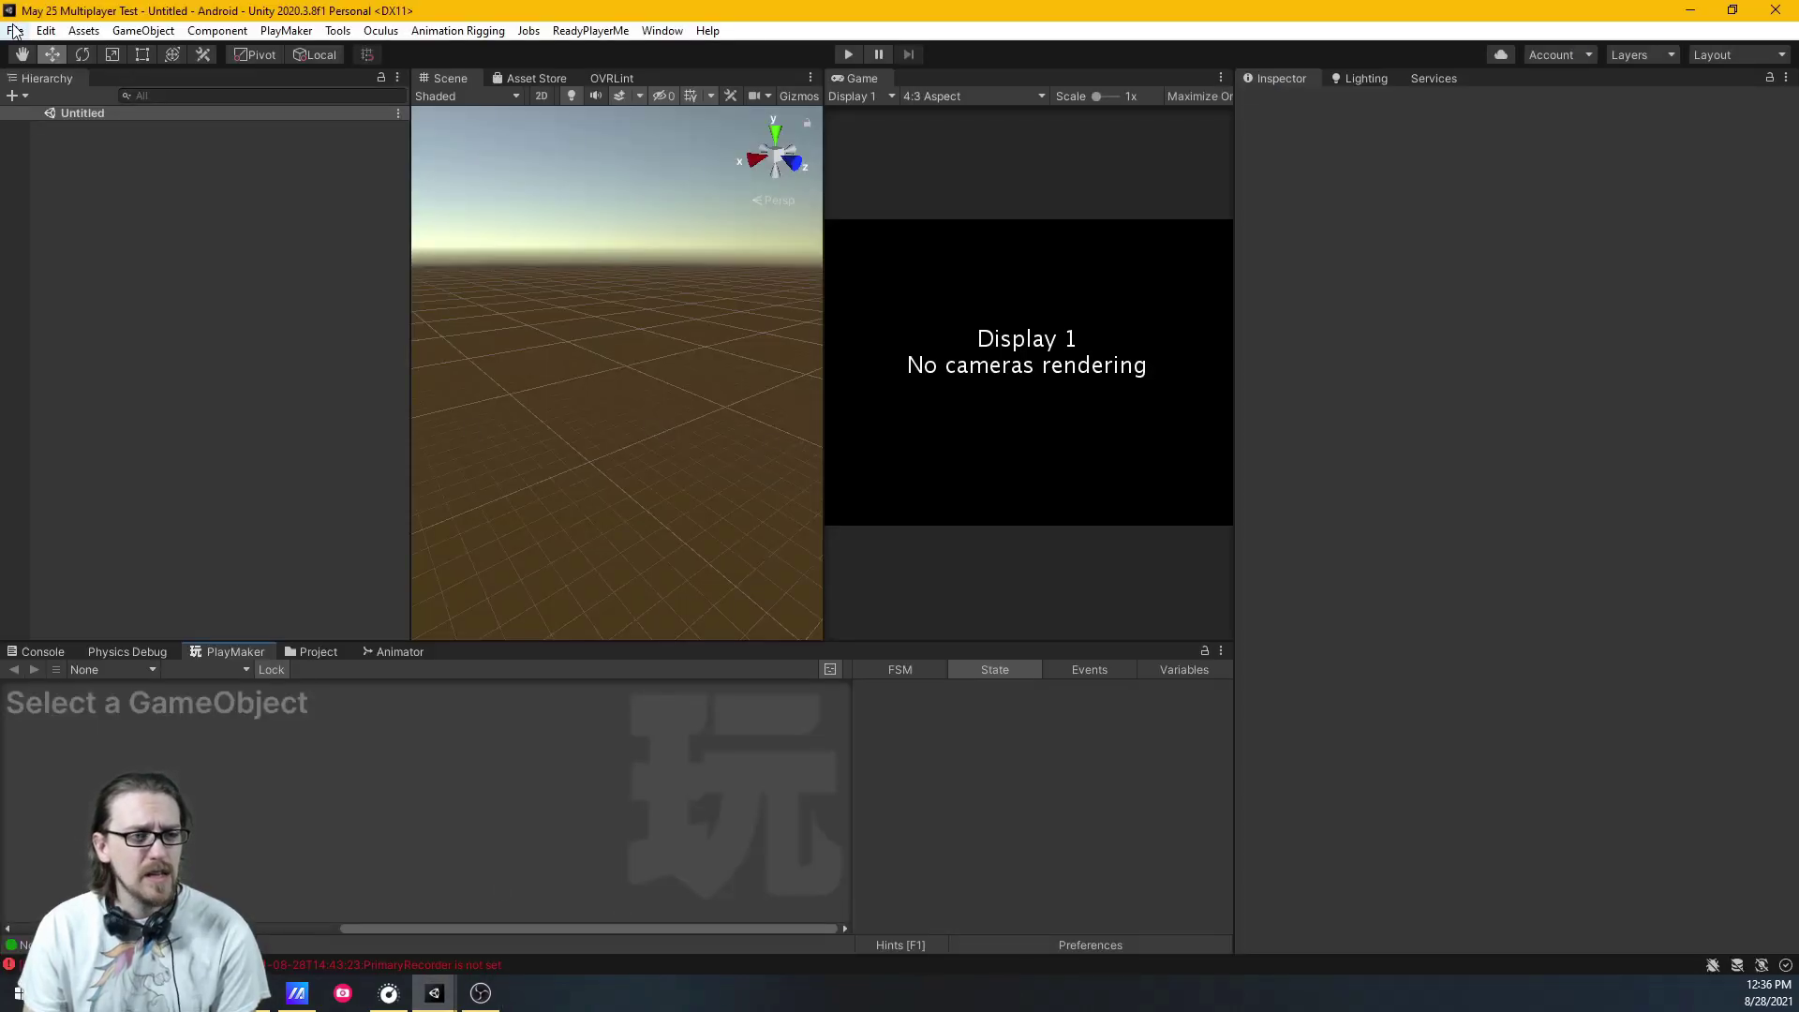
click(46, 31)
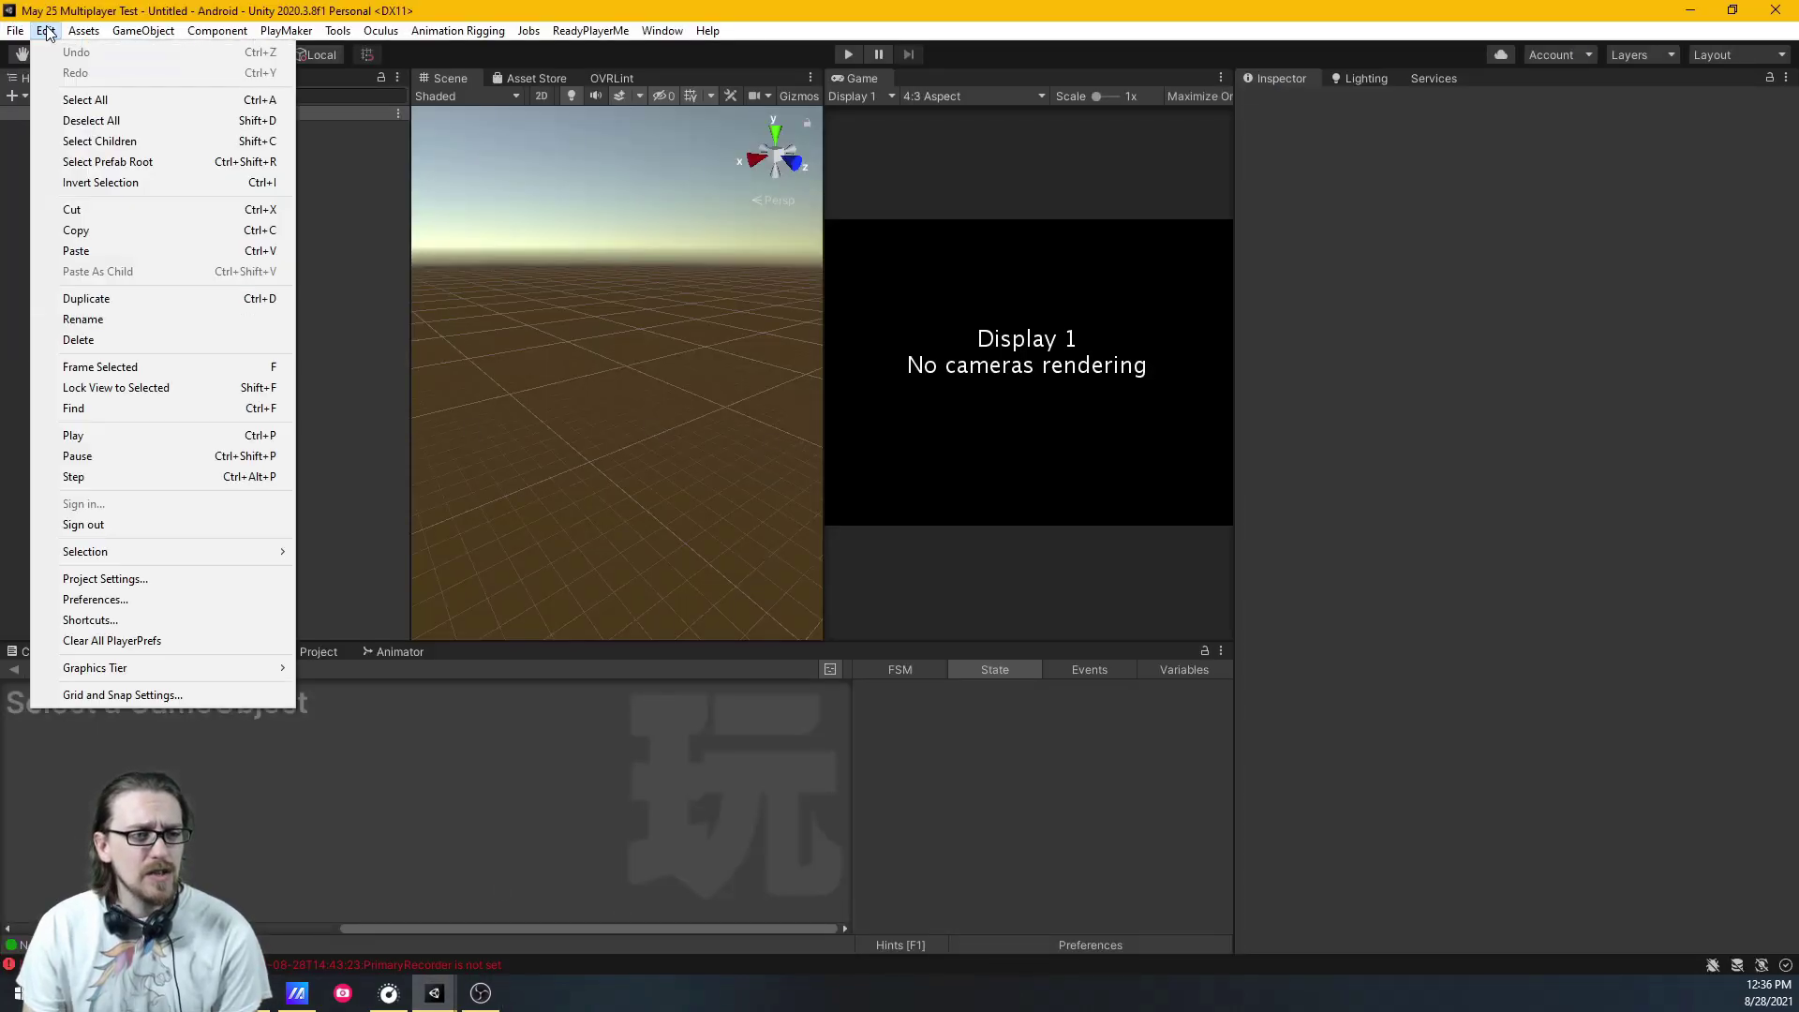
click(159, 582)
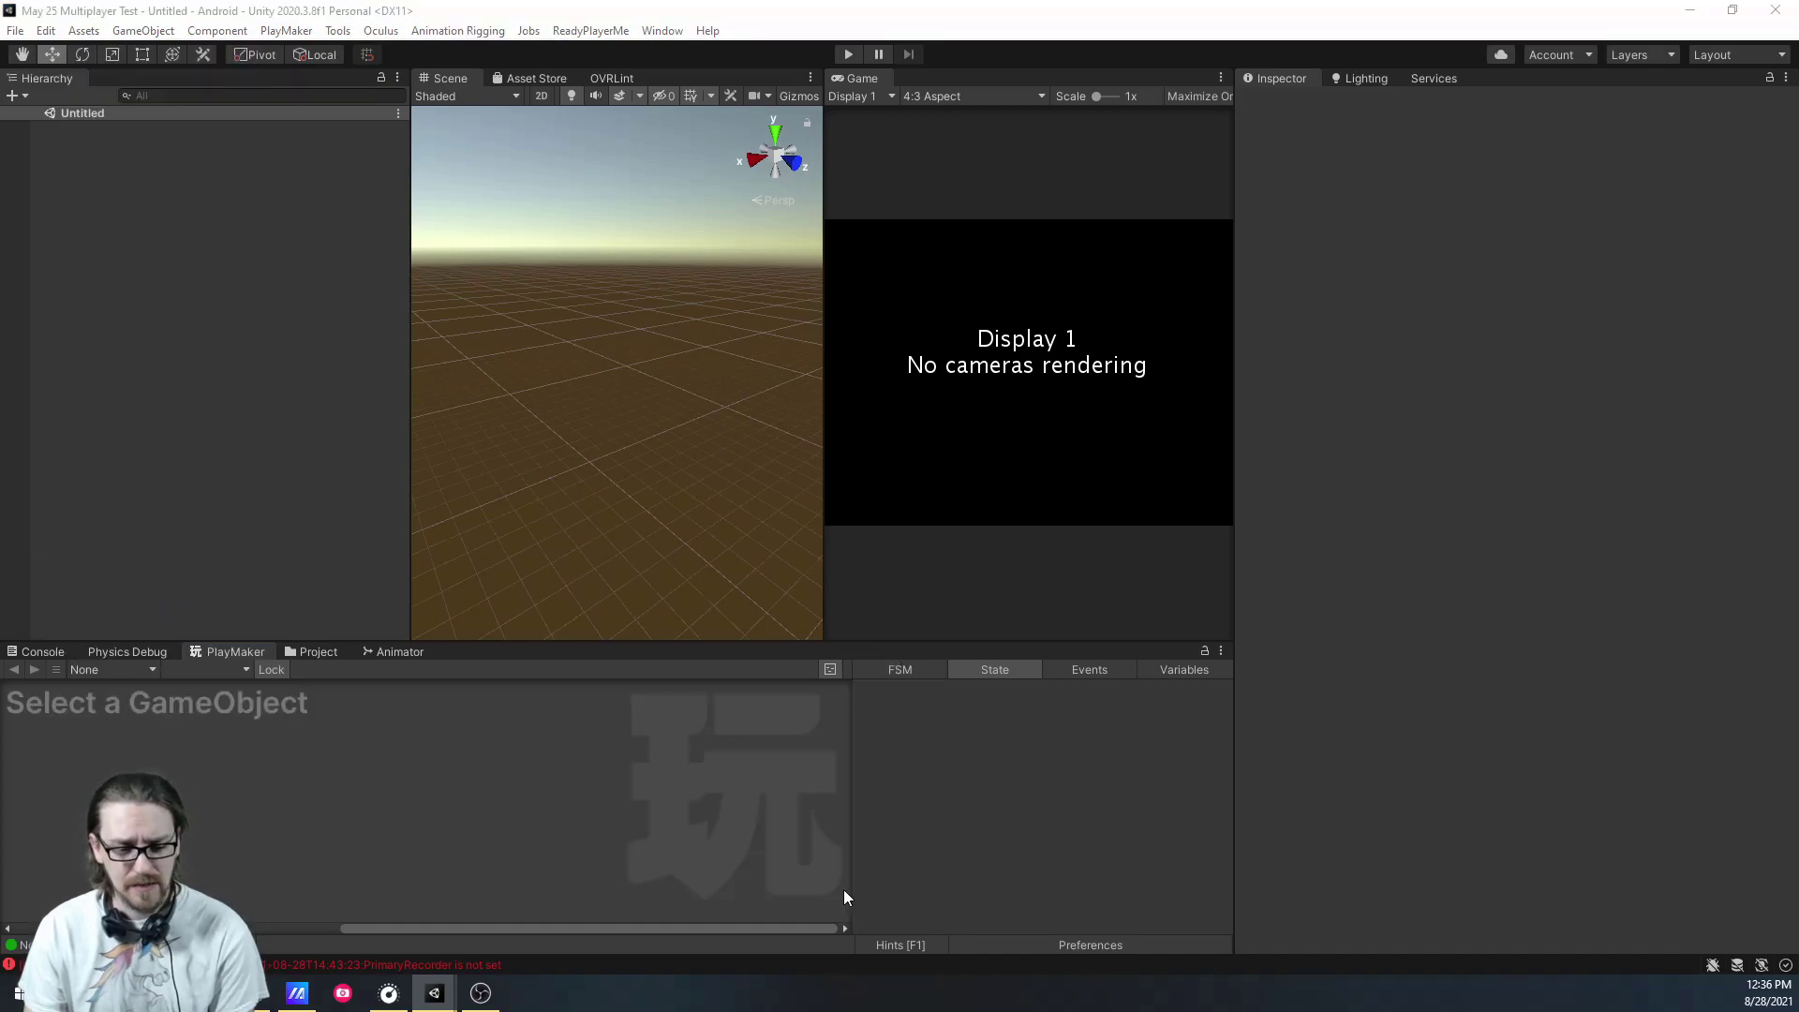
drag(811, 892, 703, 132)
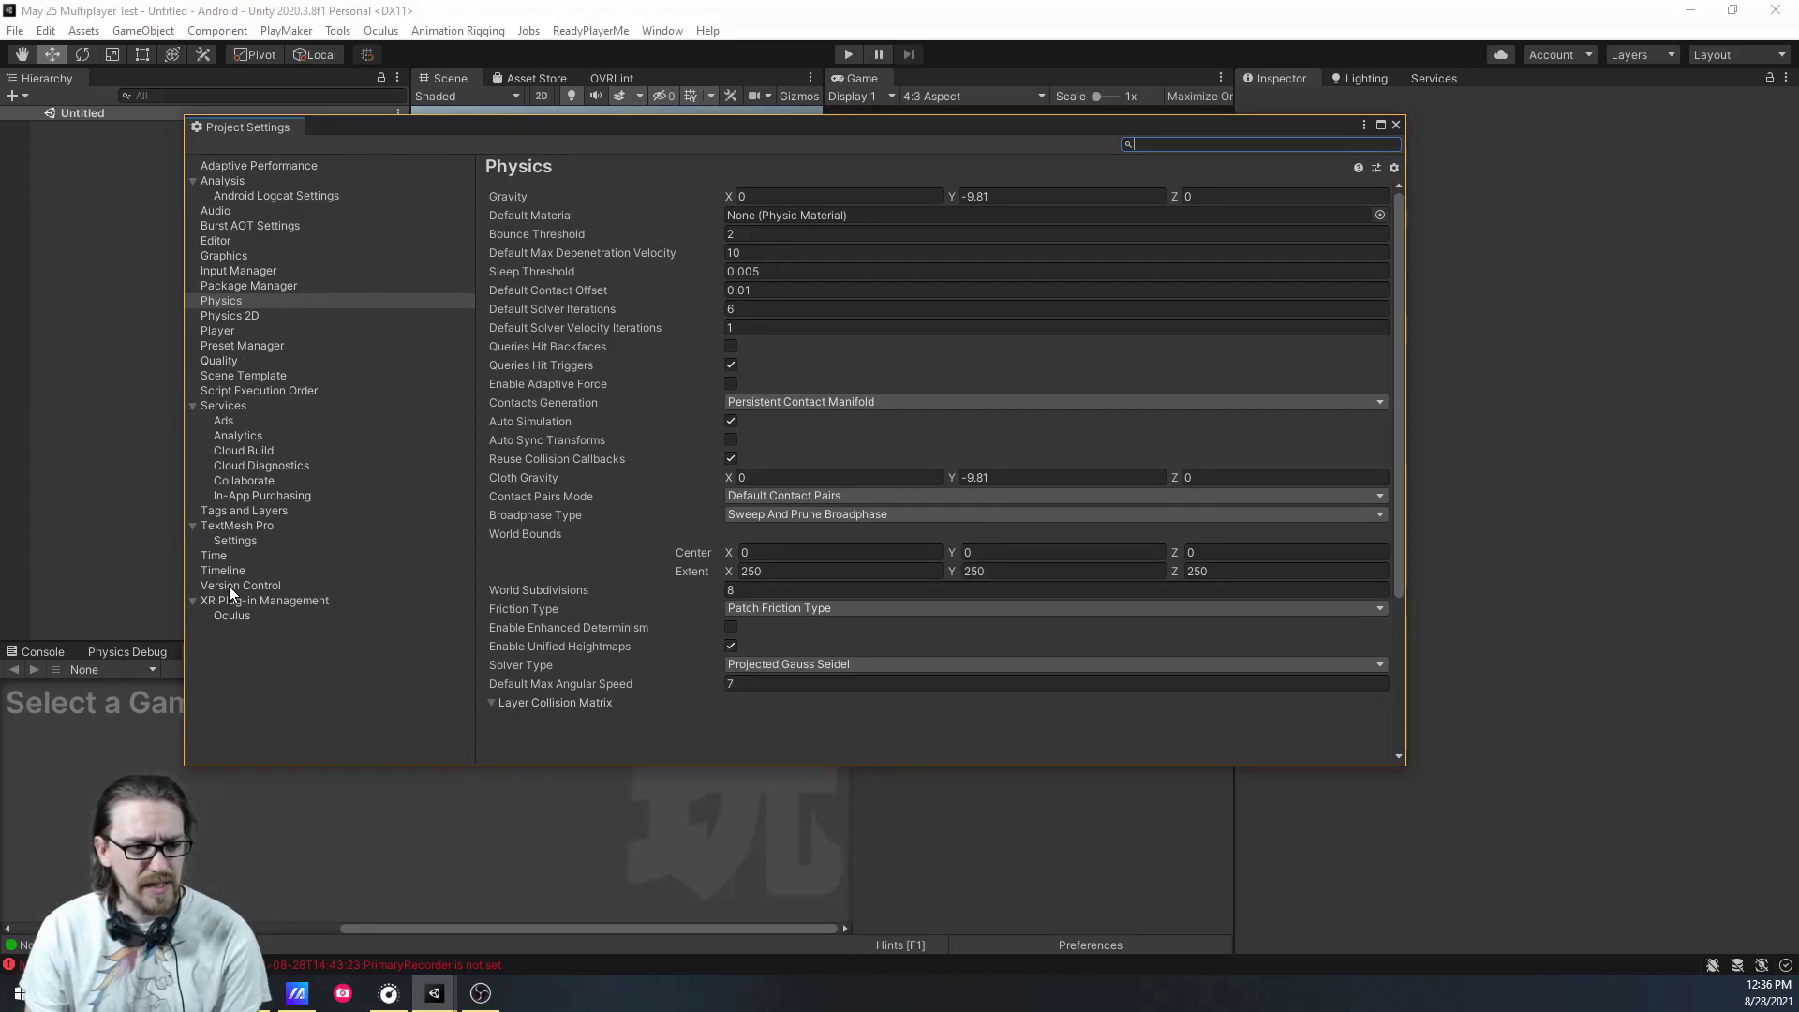
click(264, 602)
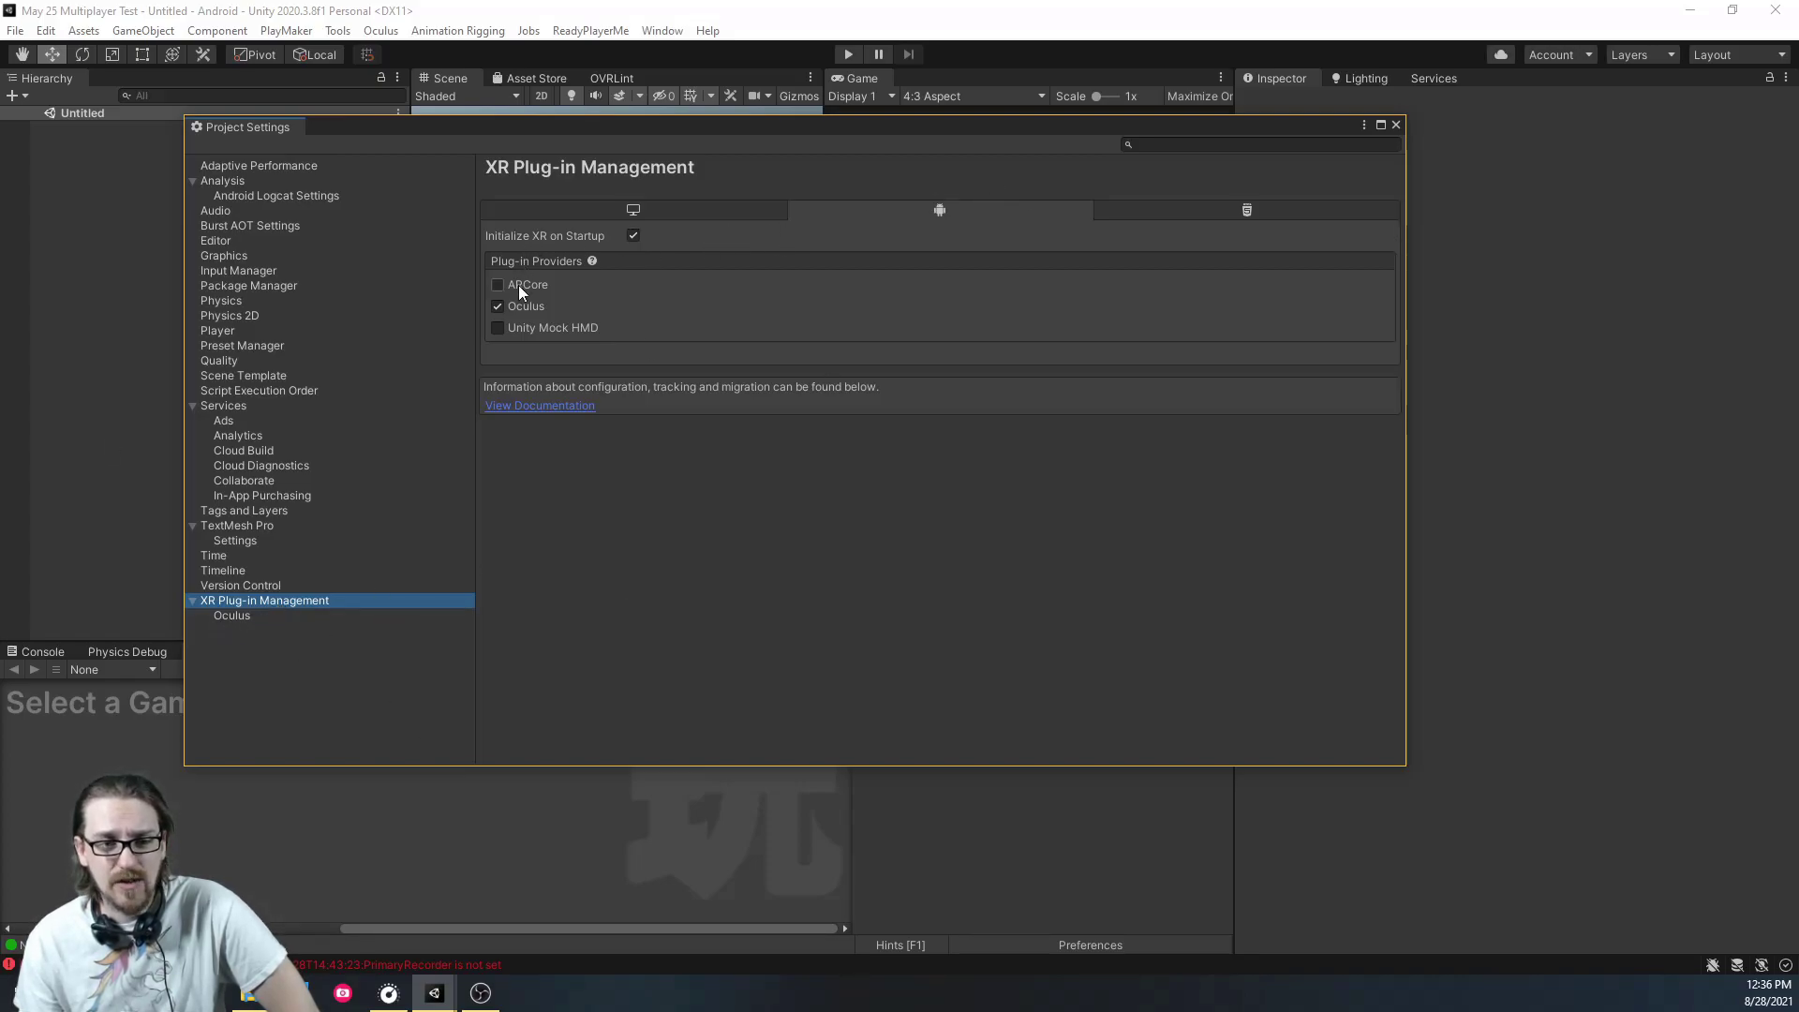
Check the Oculus provider on the Standalone and Android tabs, then show the Quality settings
click(681, 215)
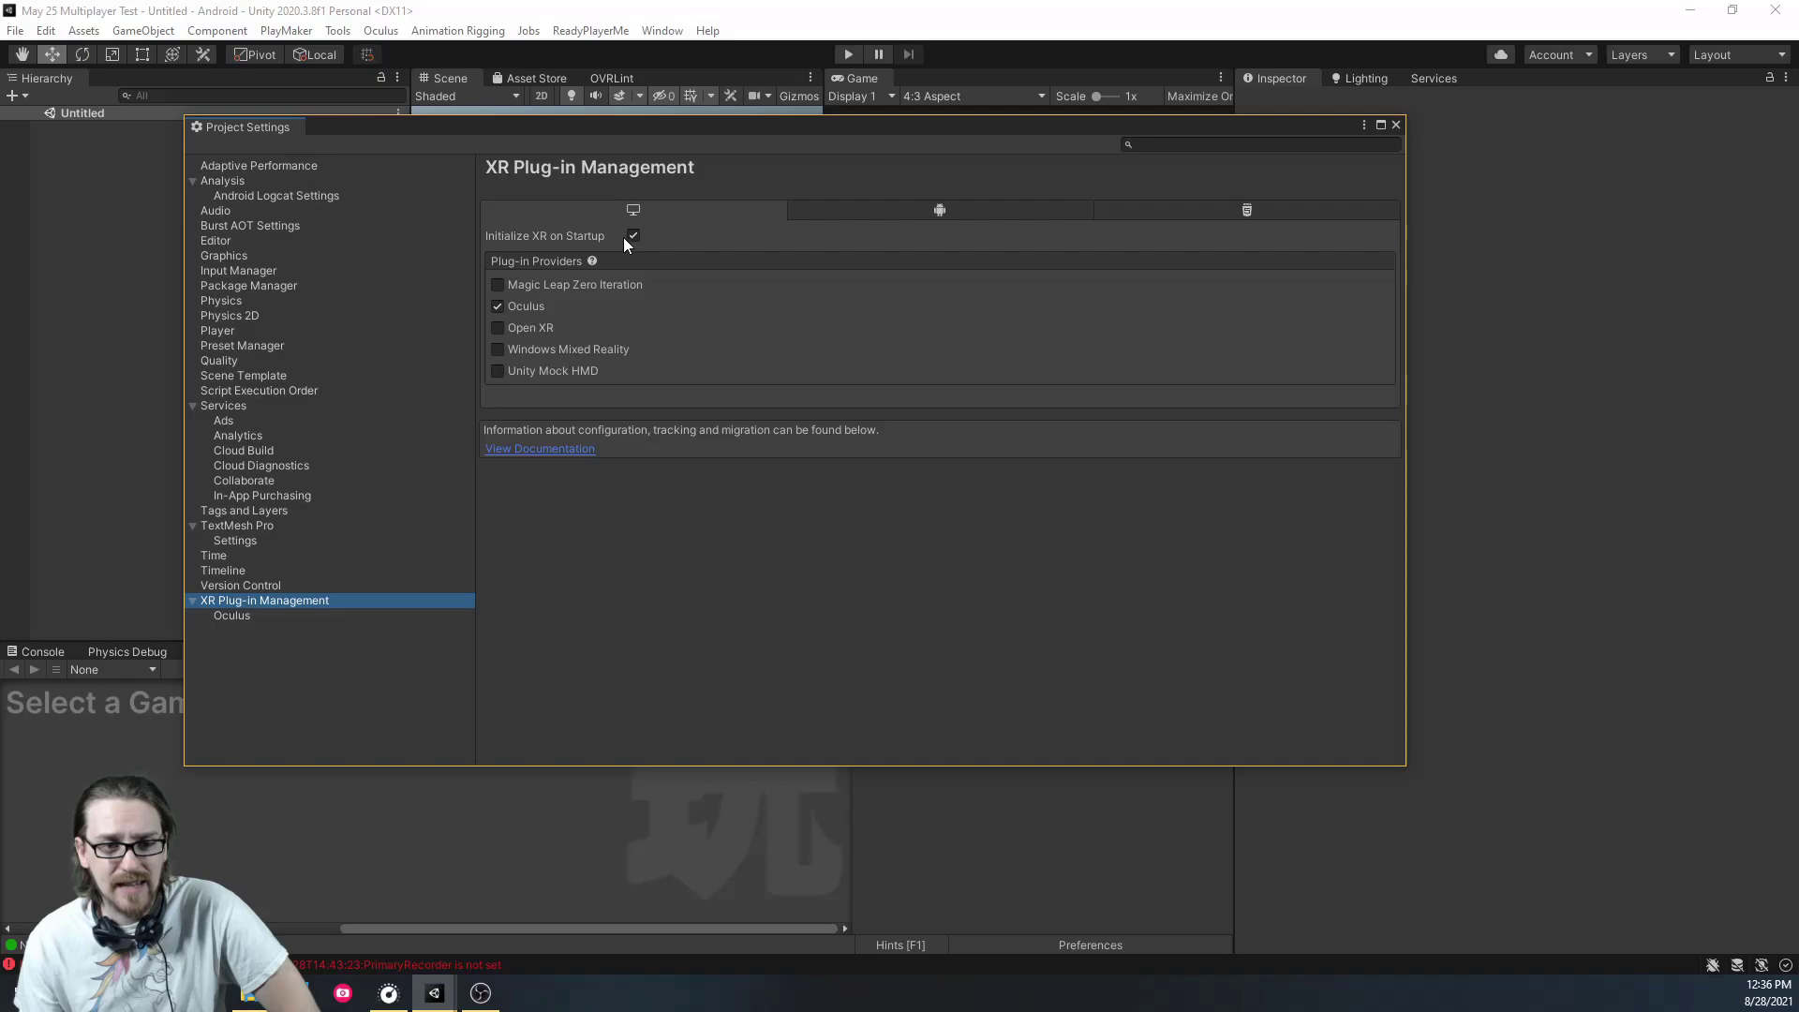
click(903, 207)
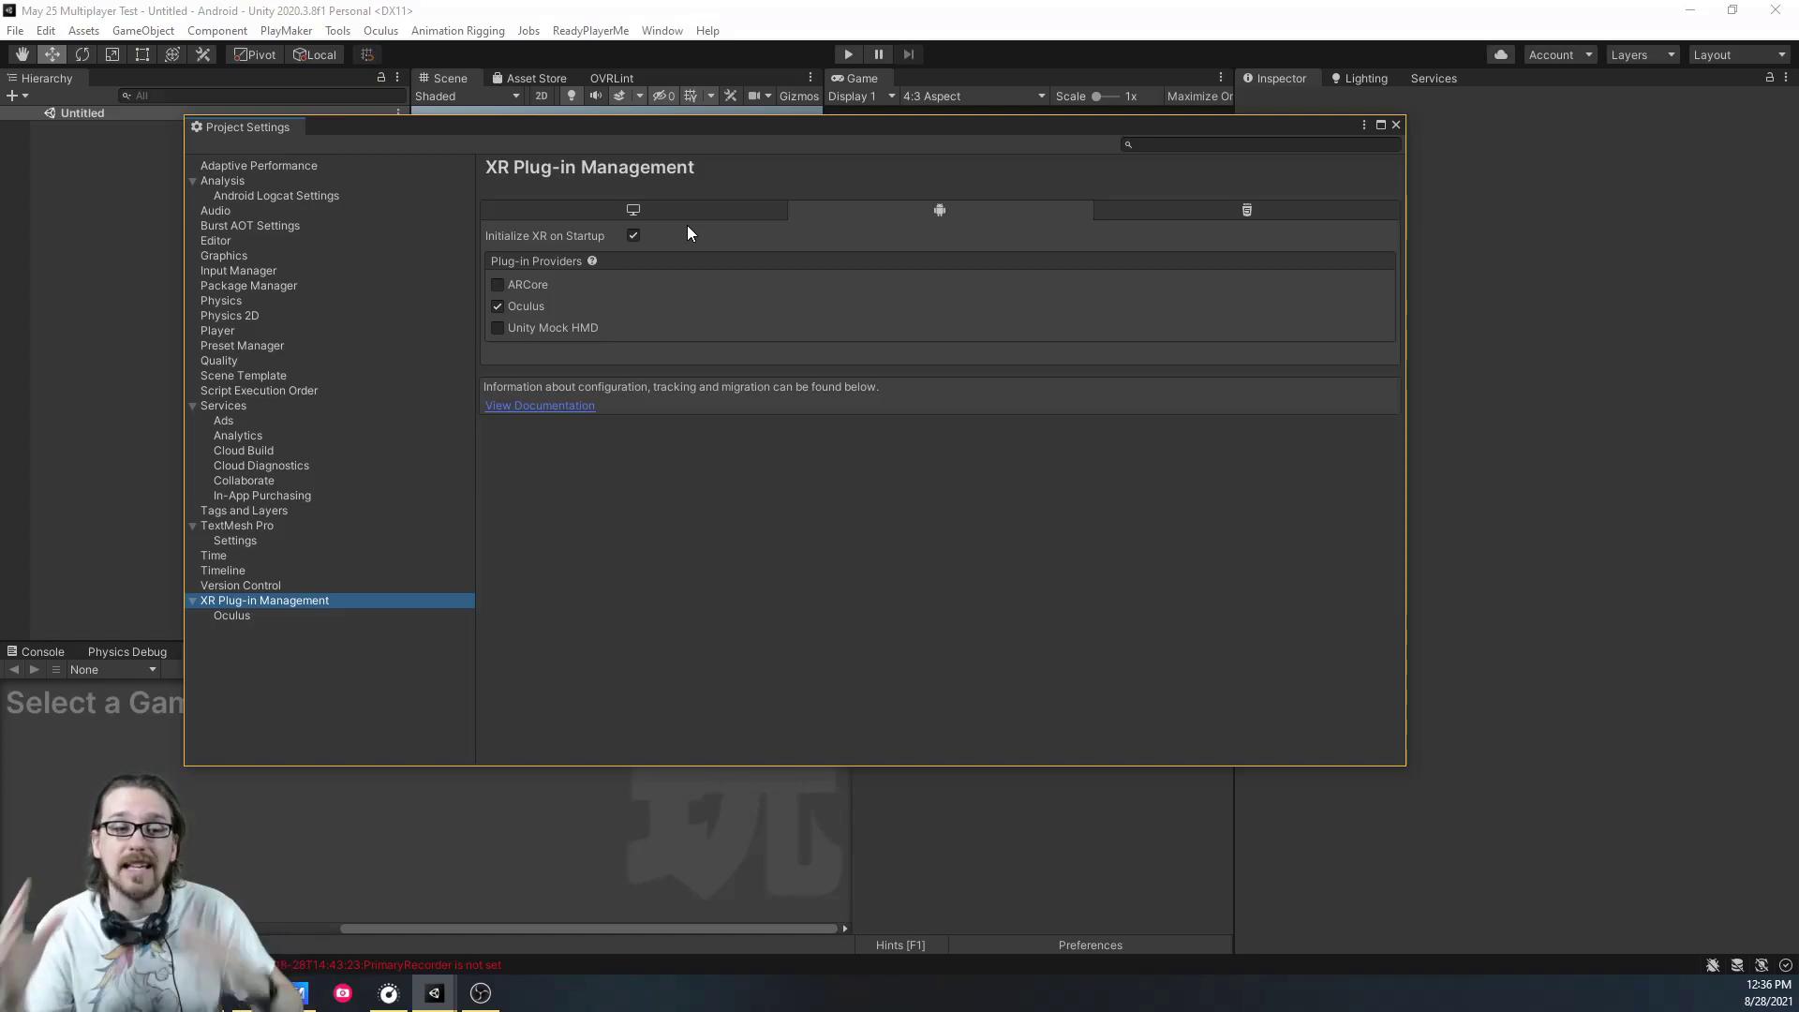
click(255, 362)
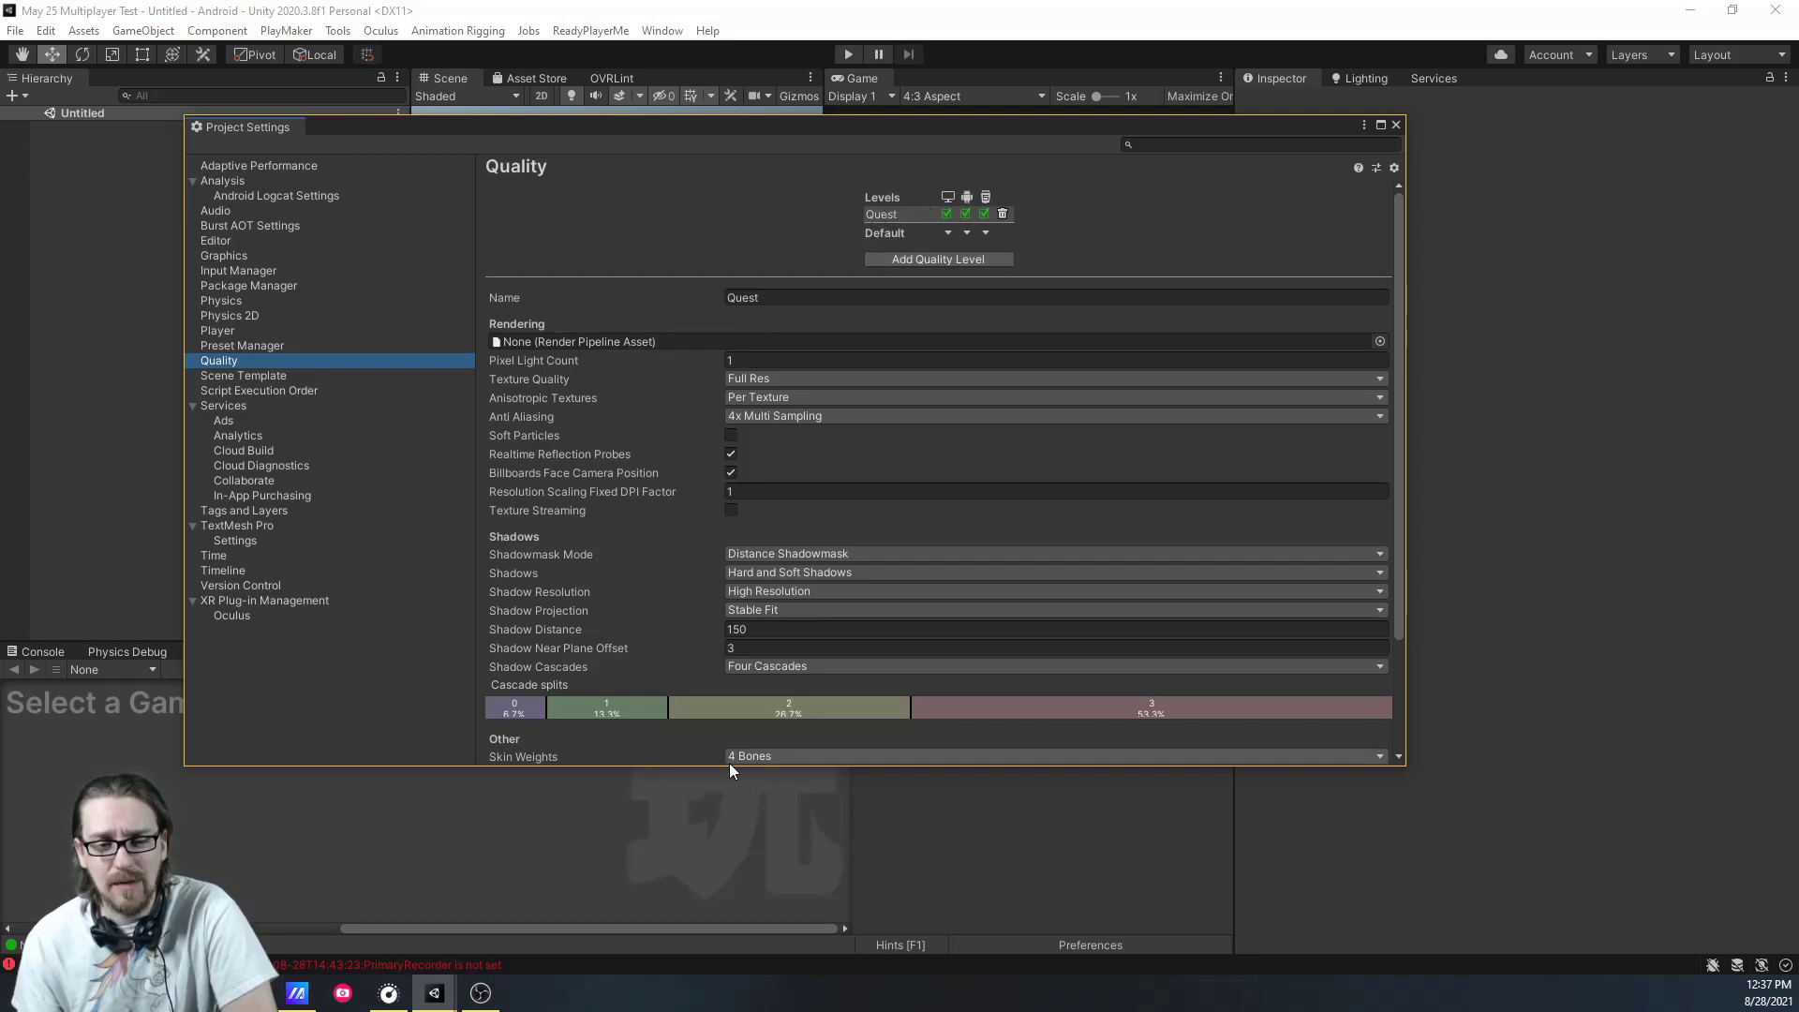
Scroll through the Quest quality level, then switch to the Player settings page
scroll(667, 453, down, 3)
scroll(671, 458, up, 3)
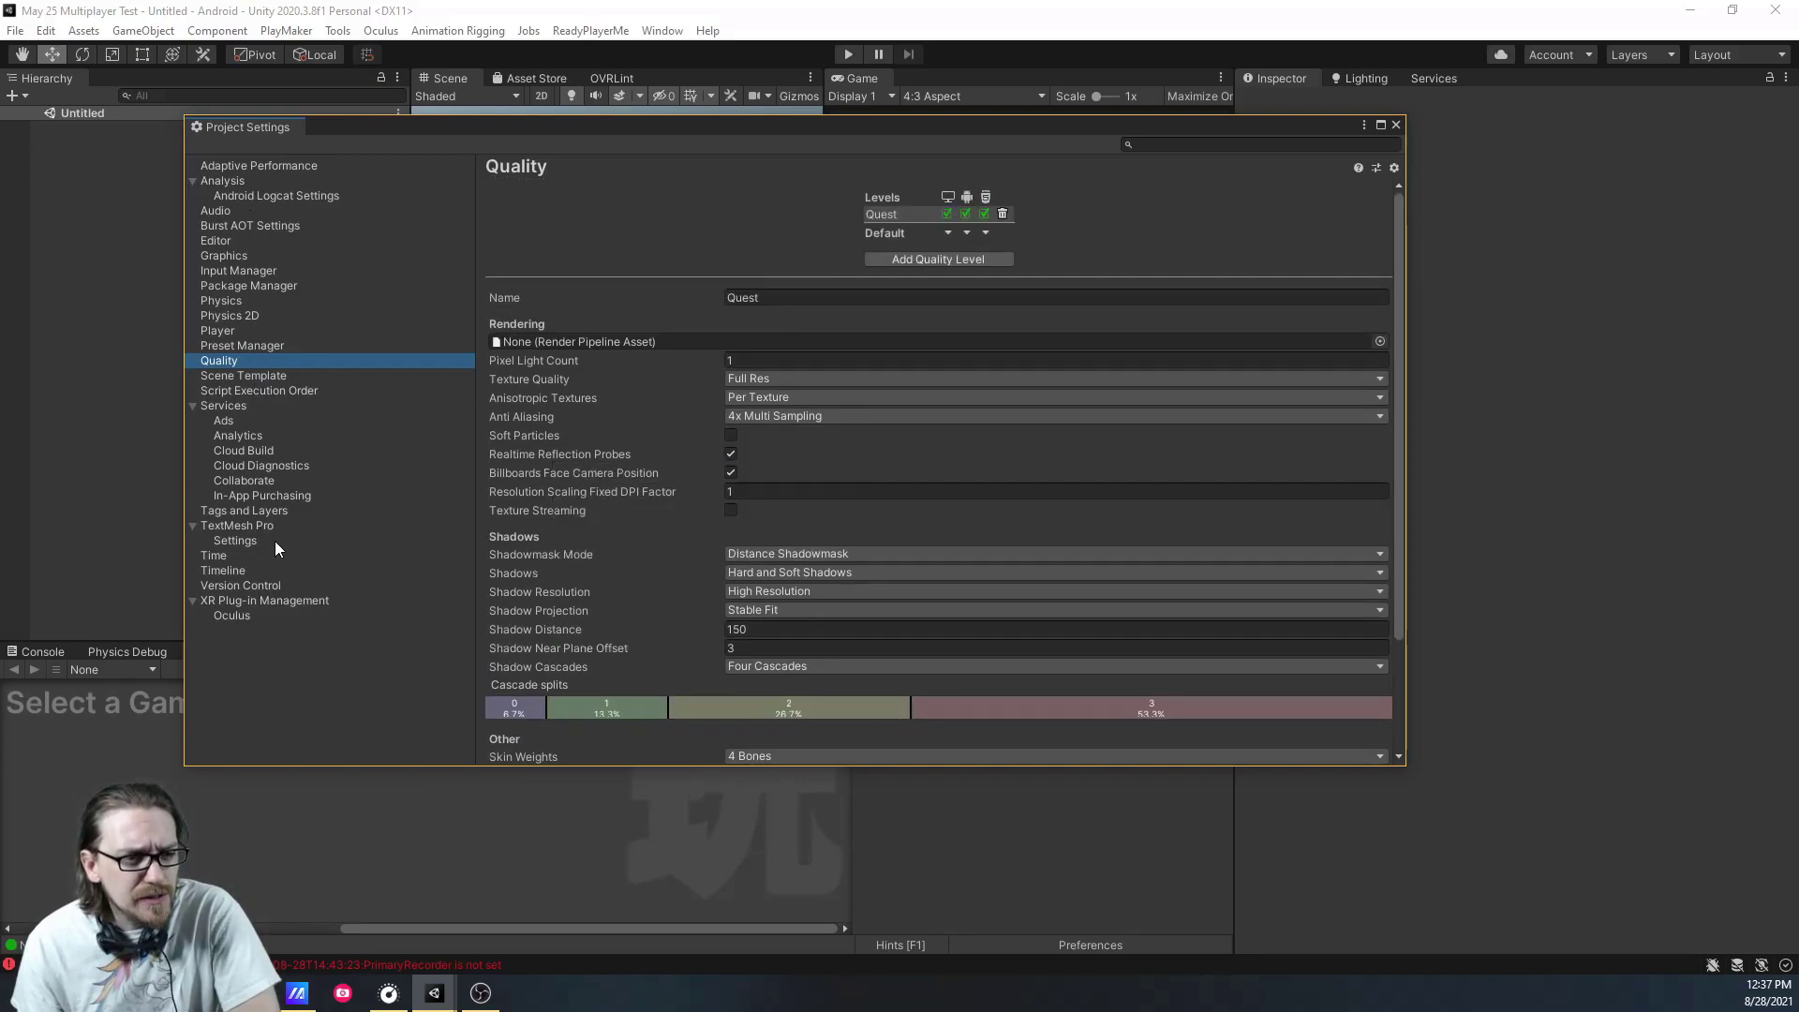
click(240, 329)
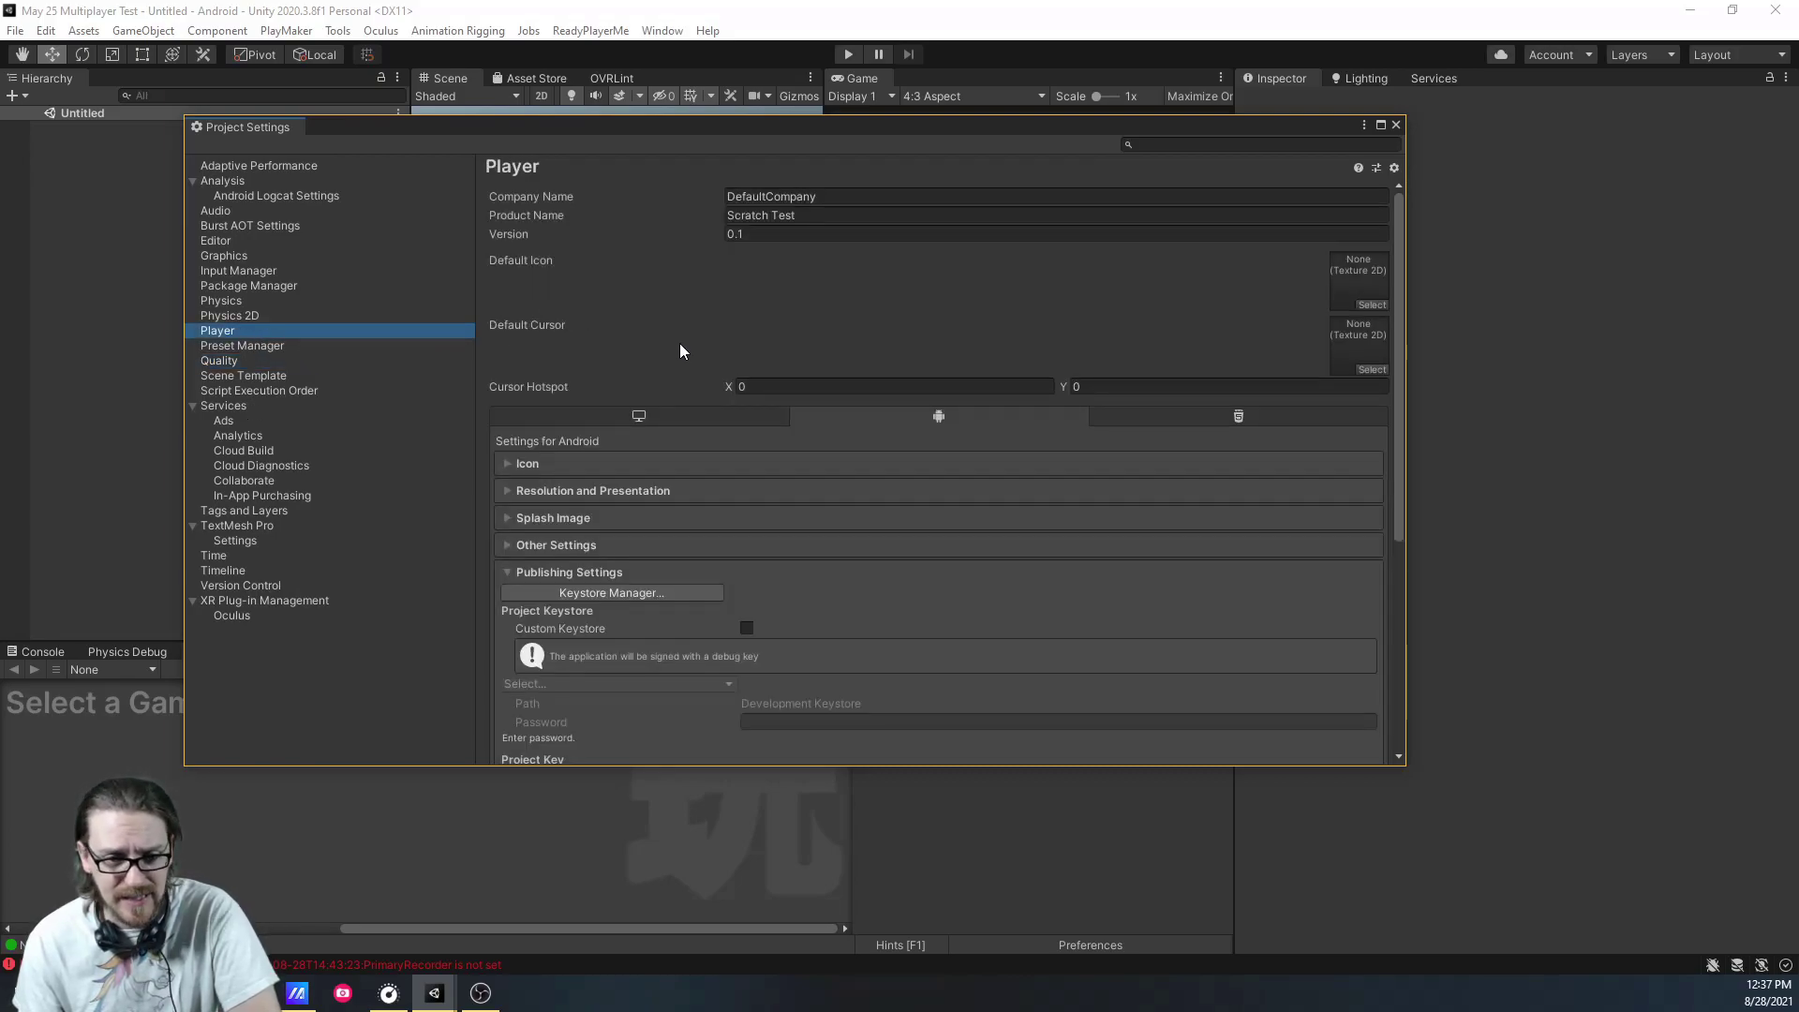
In Other Settings, check the Android configuration and keep IL2CPP as the scripting backend
scroll(682, 351, down, 3)
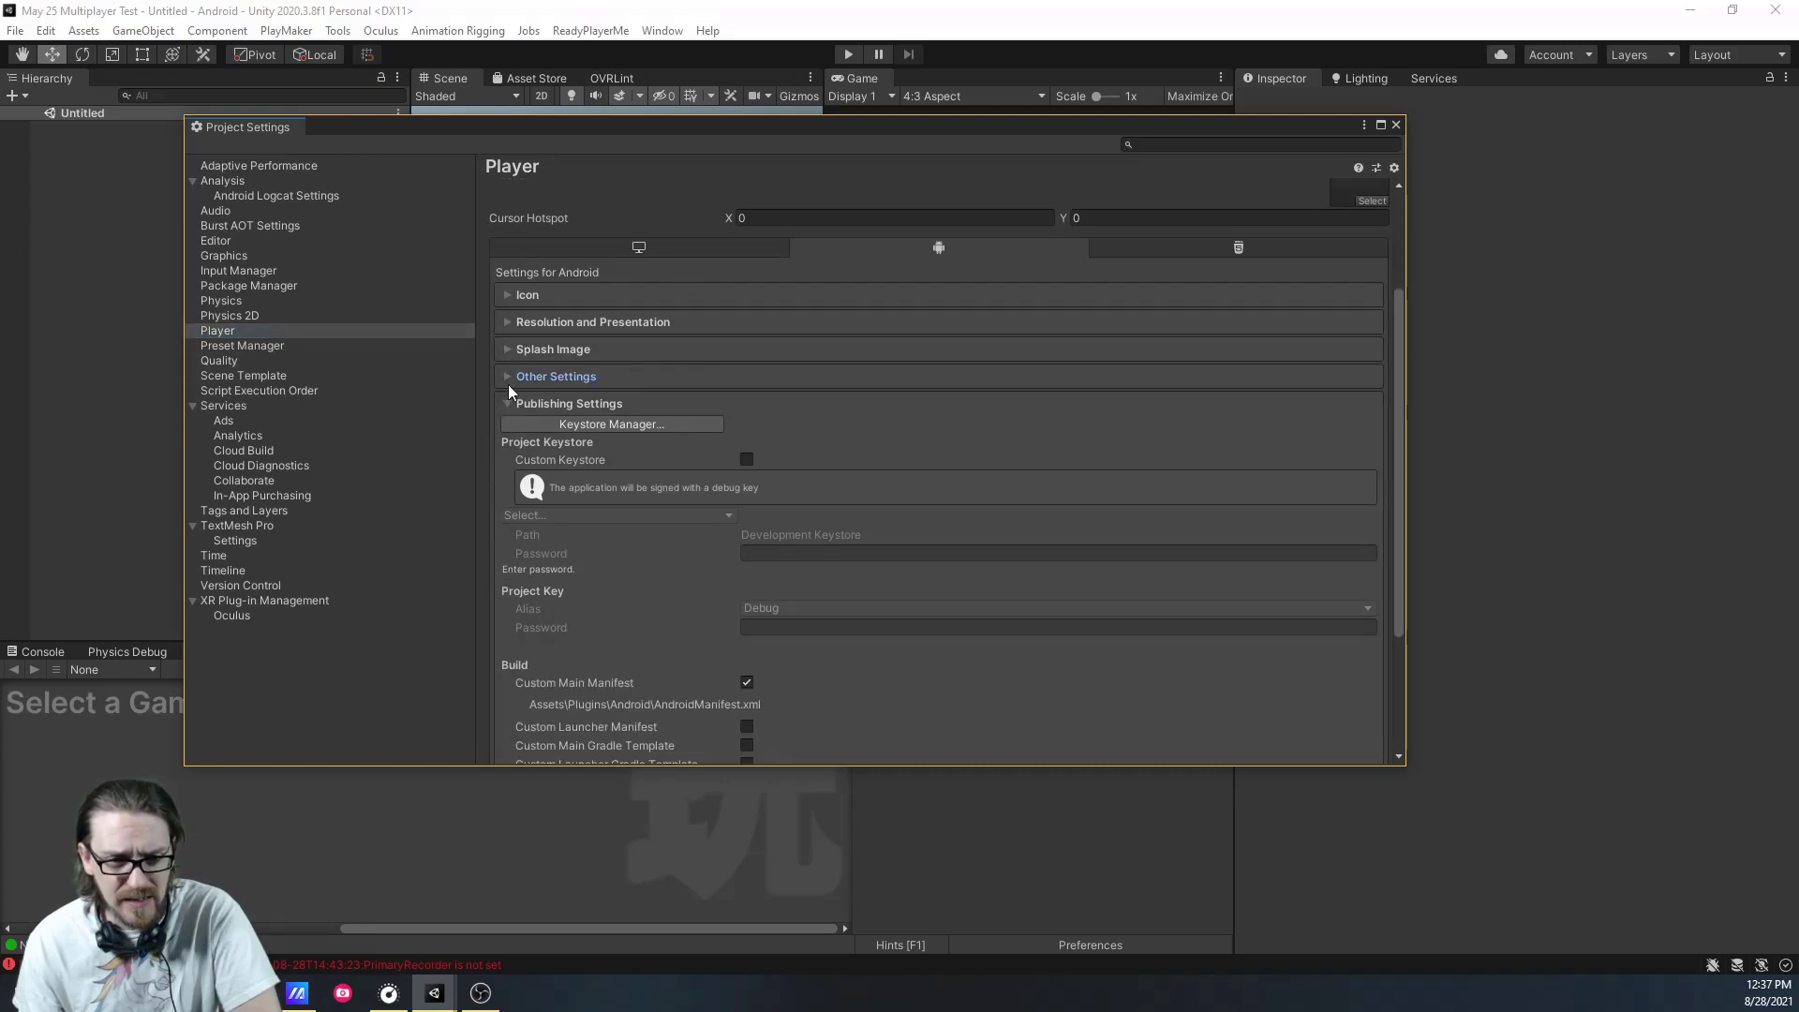
click(553, 376)
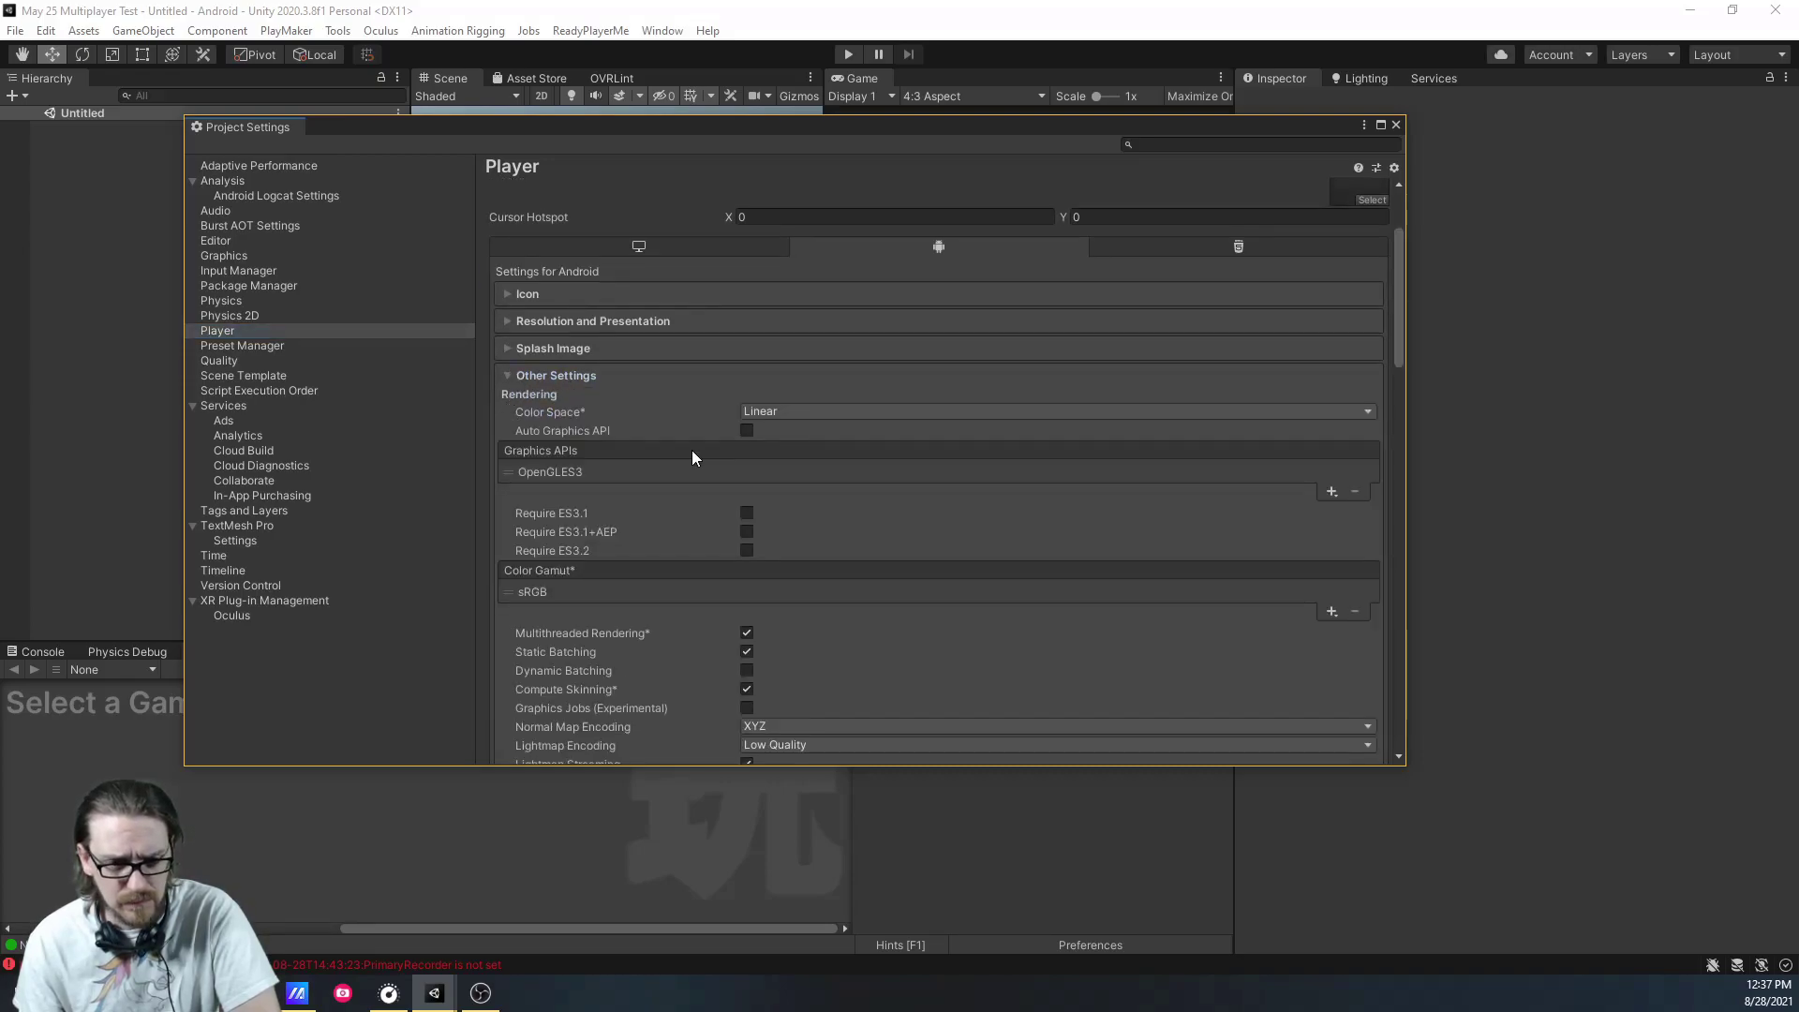
scroll(692, 457, down, 6)
scroll(690, 450, down, 4)
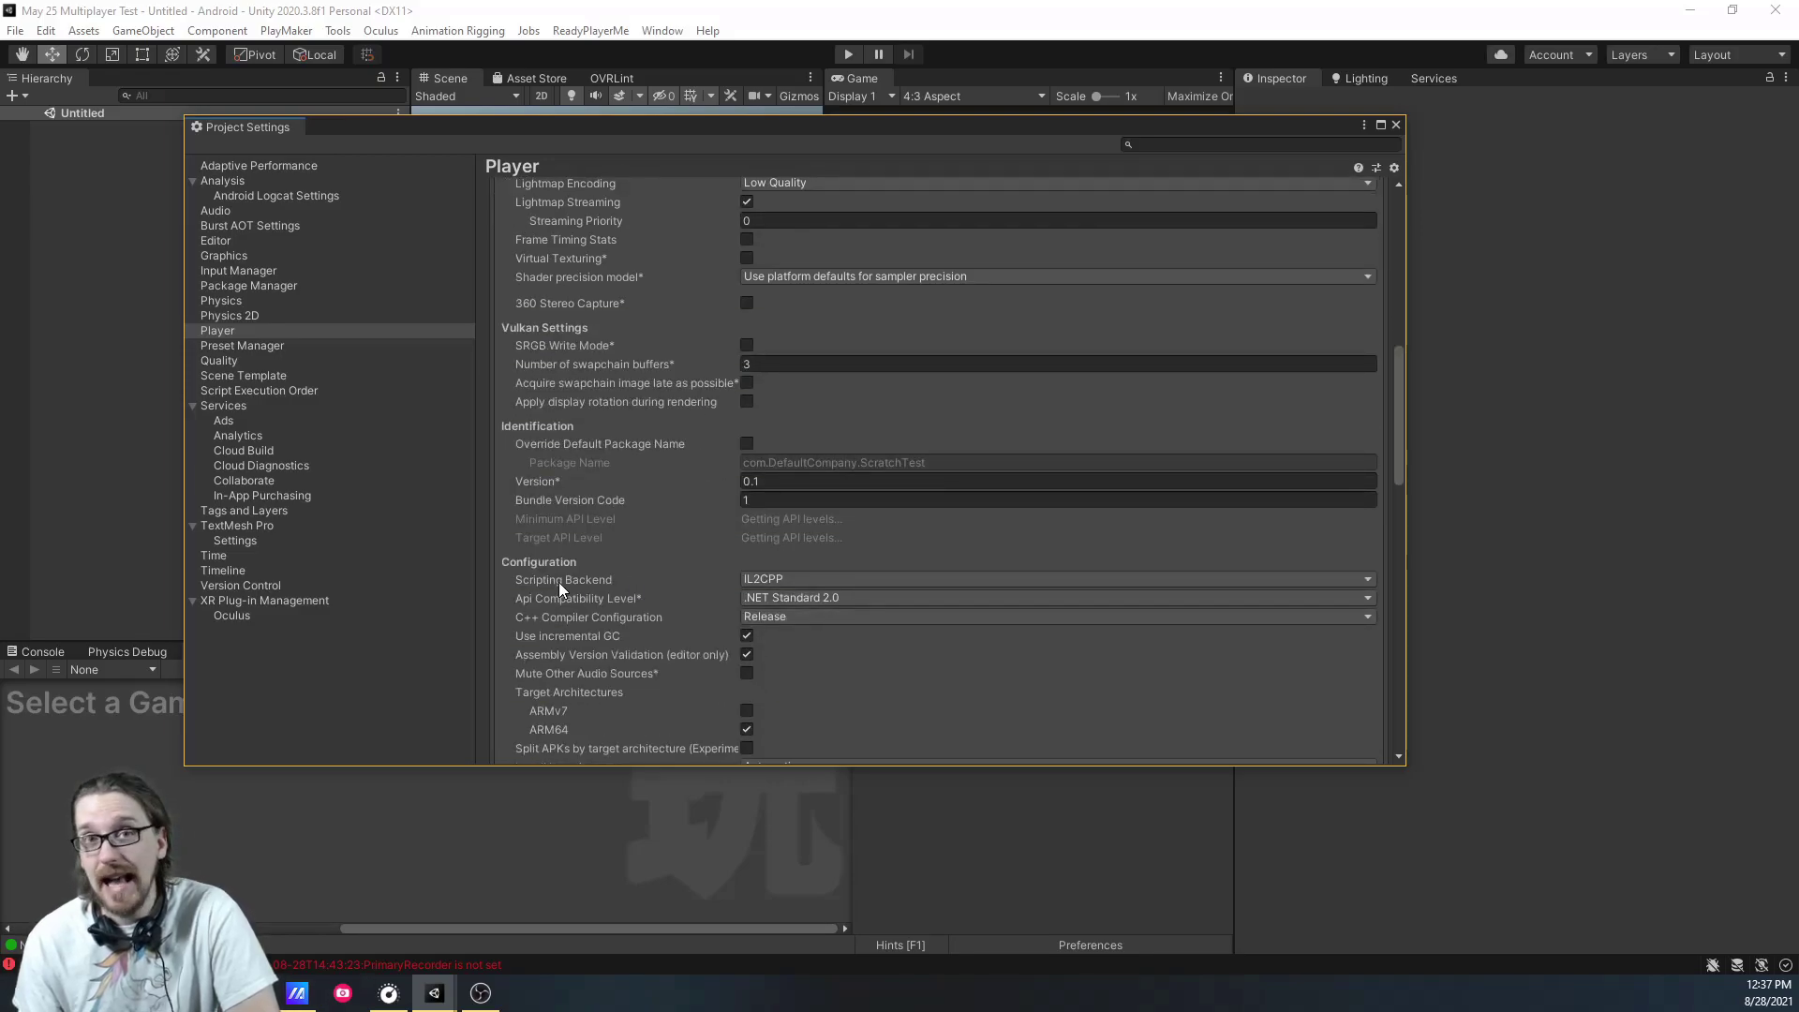
click(768, 580)
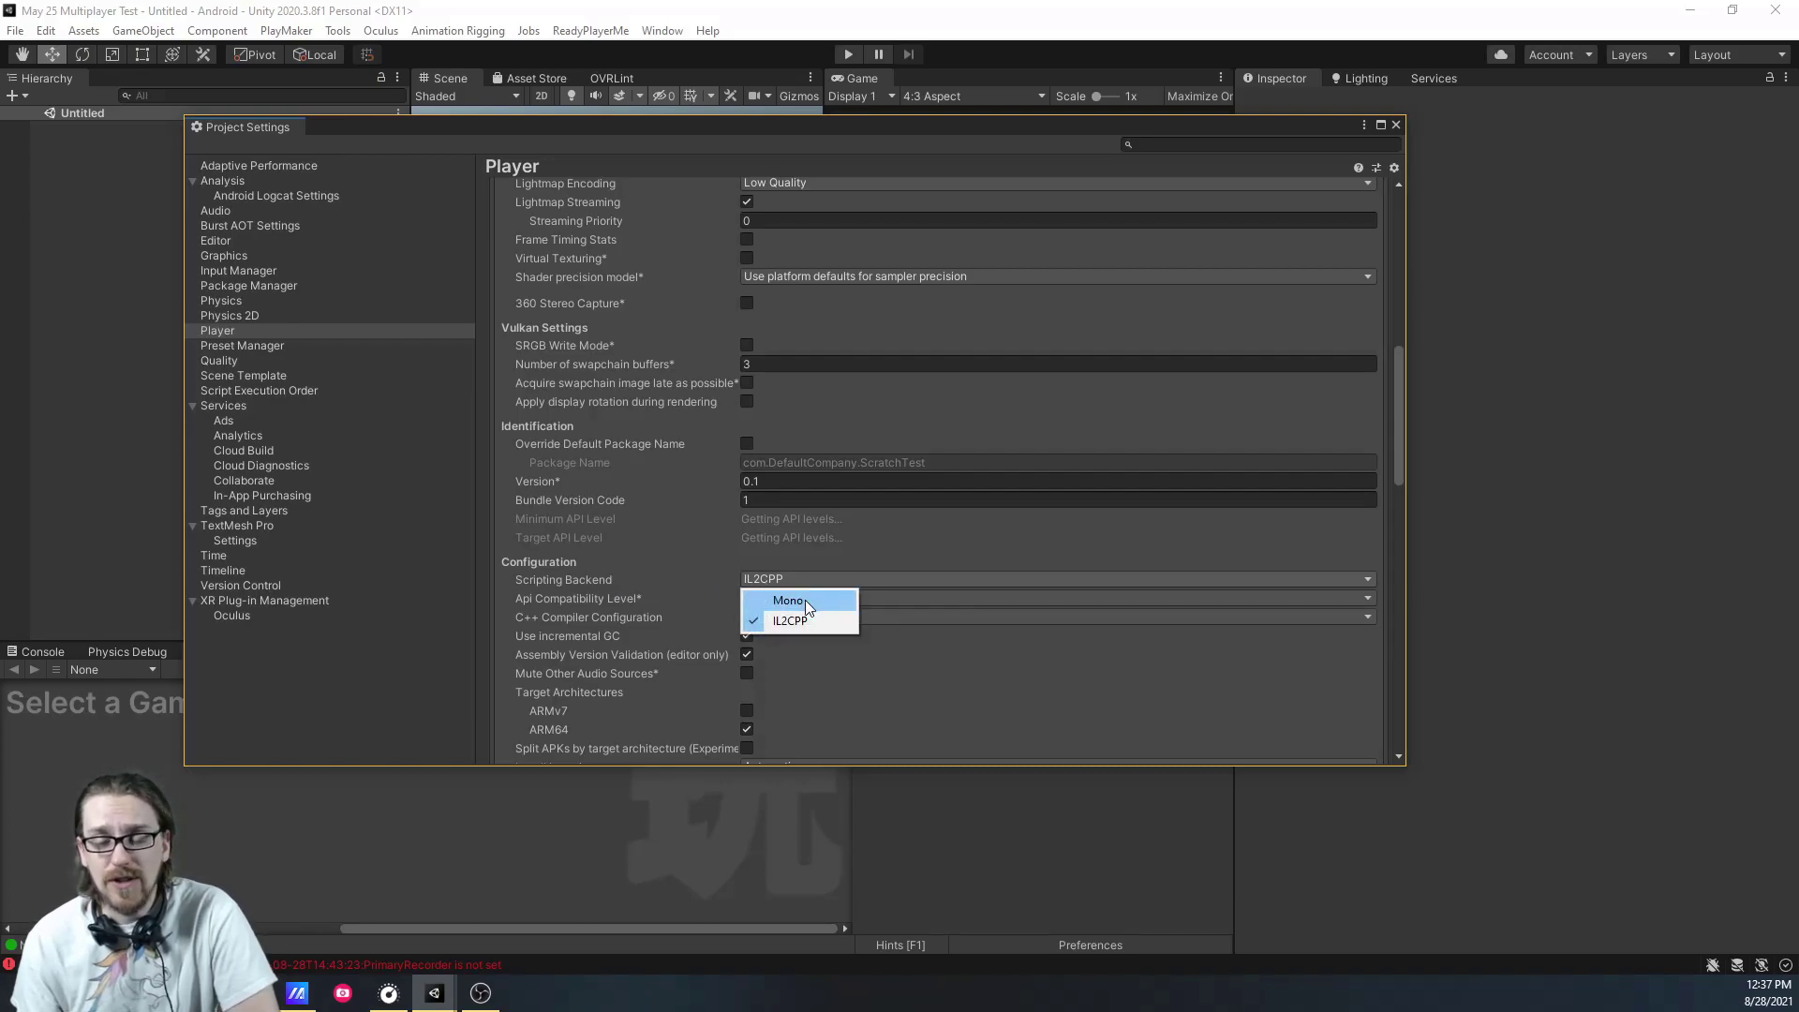
click(670, 572)
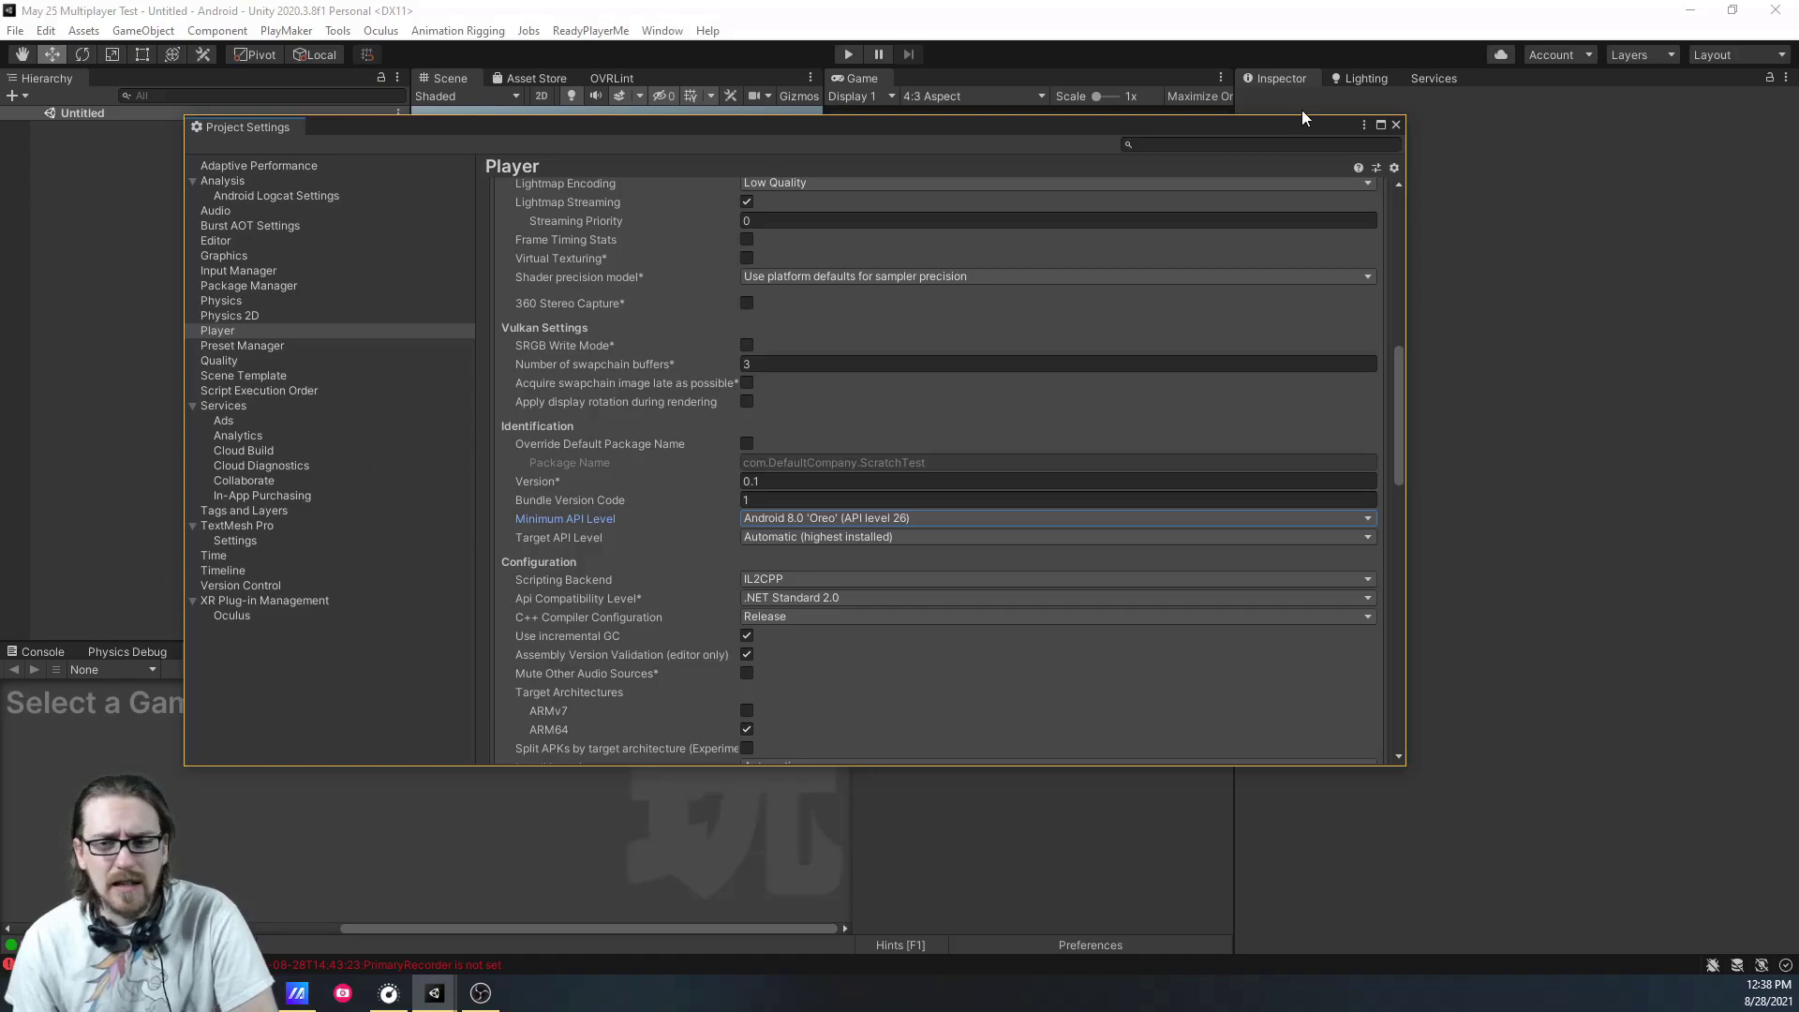
Close Project Settings, then open and close the editor Preferences
click(1396, 124)
click(16, 30)
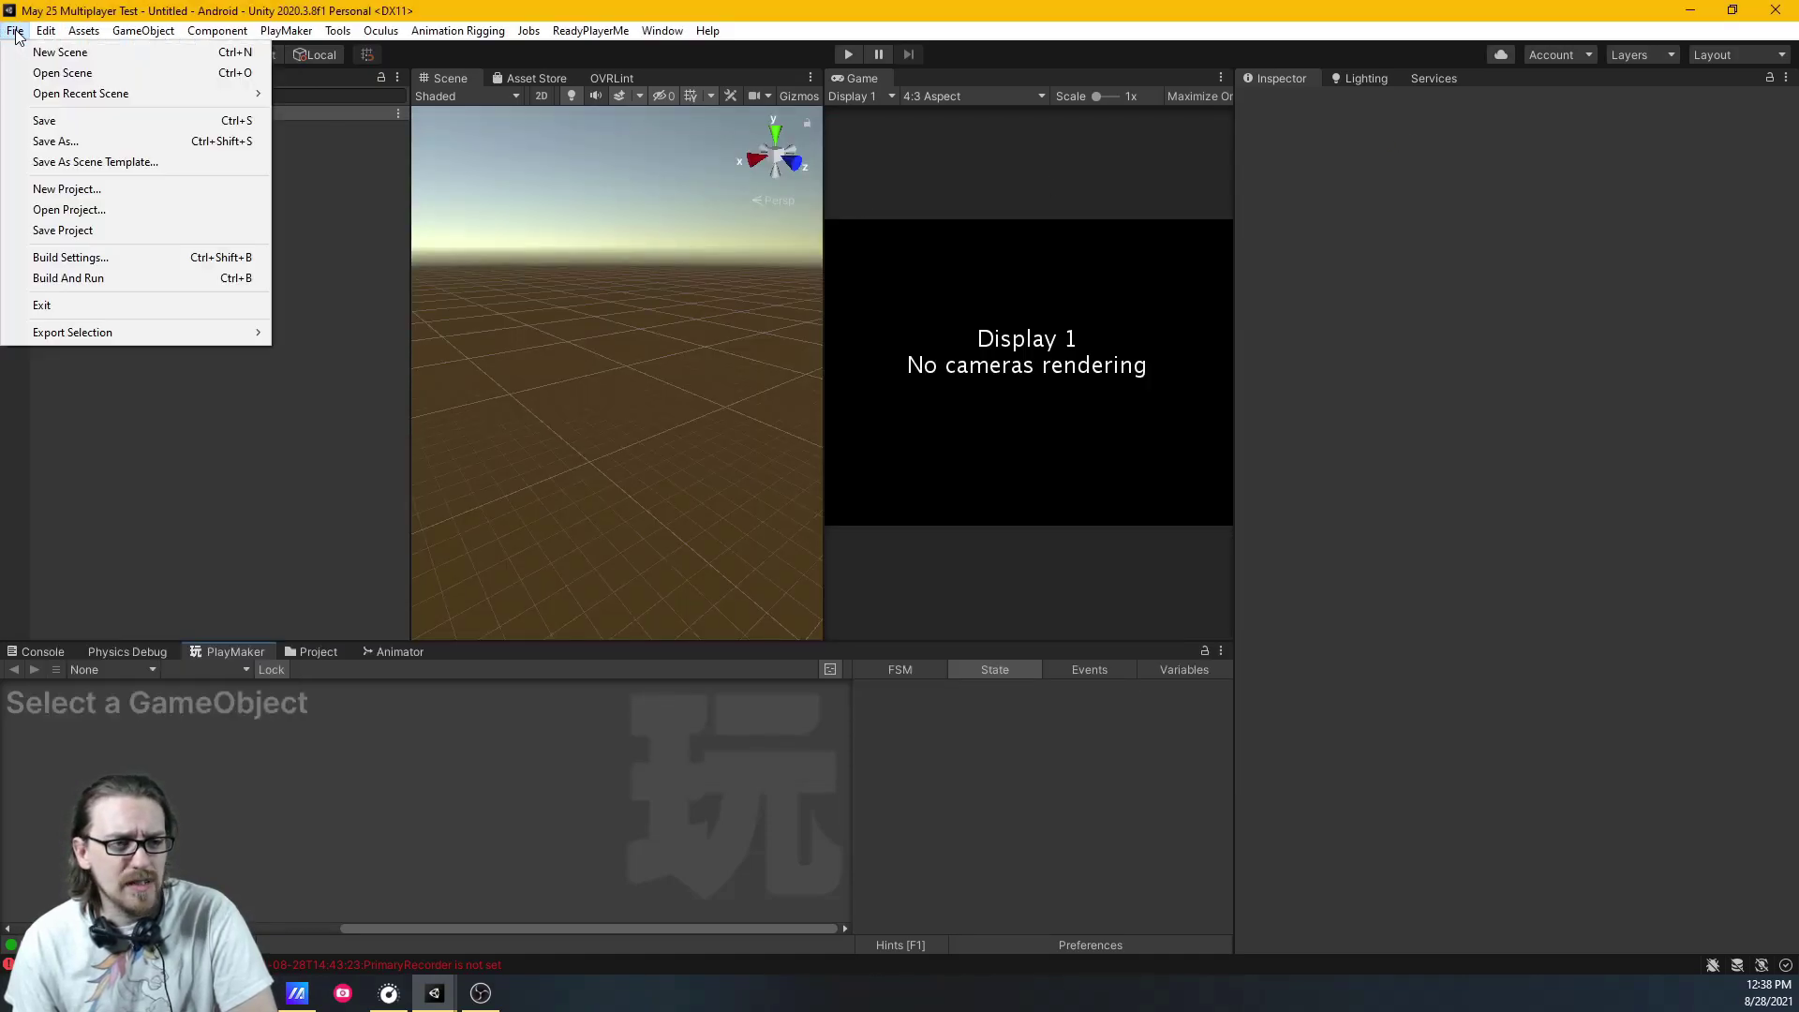
click(44, 31)
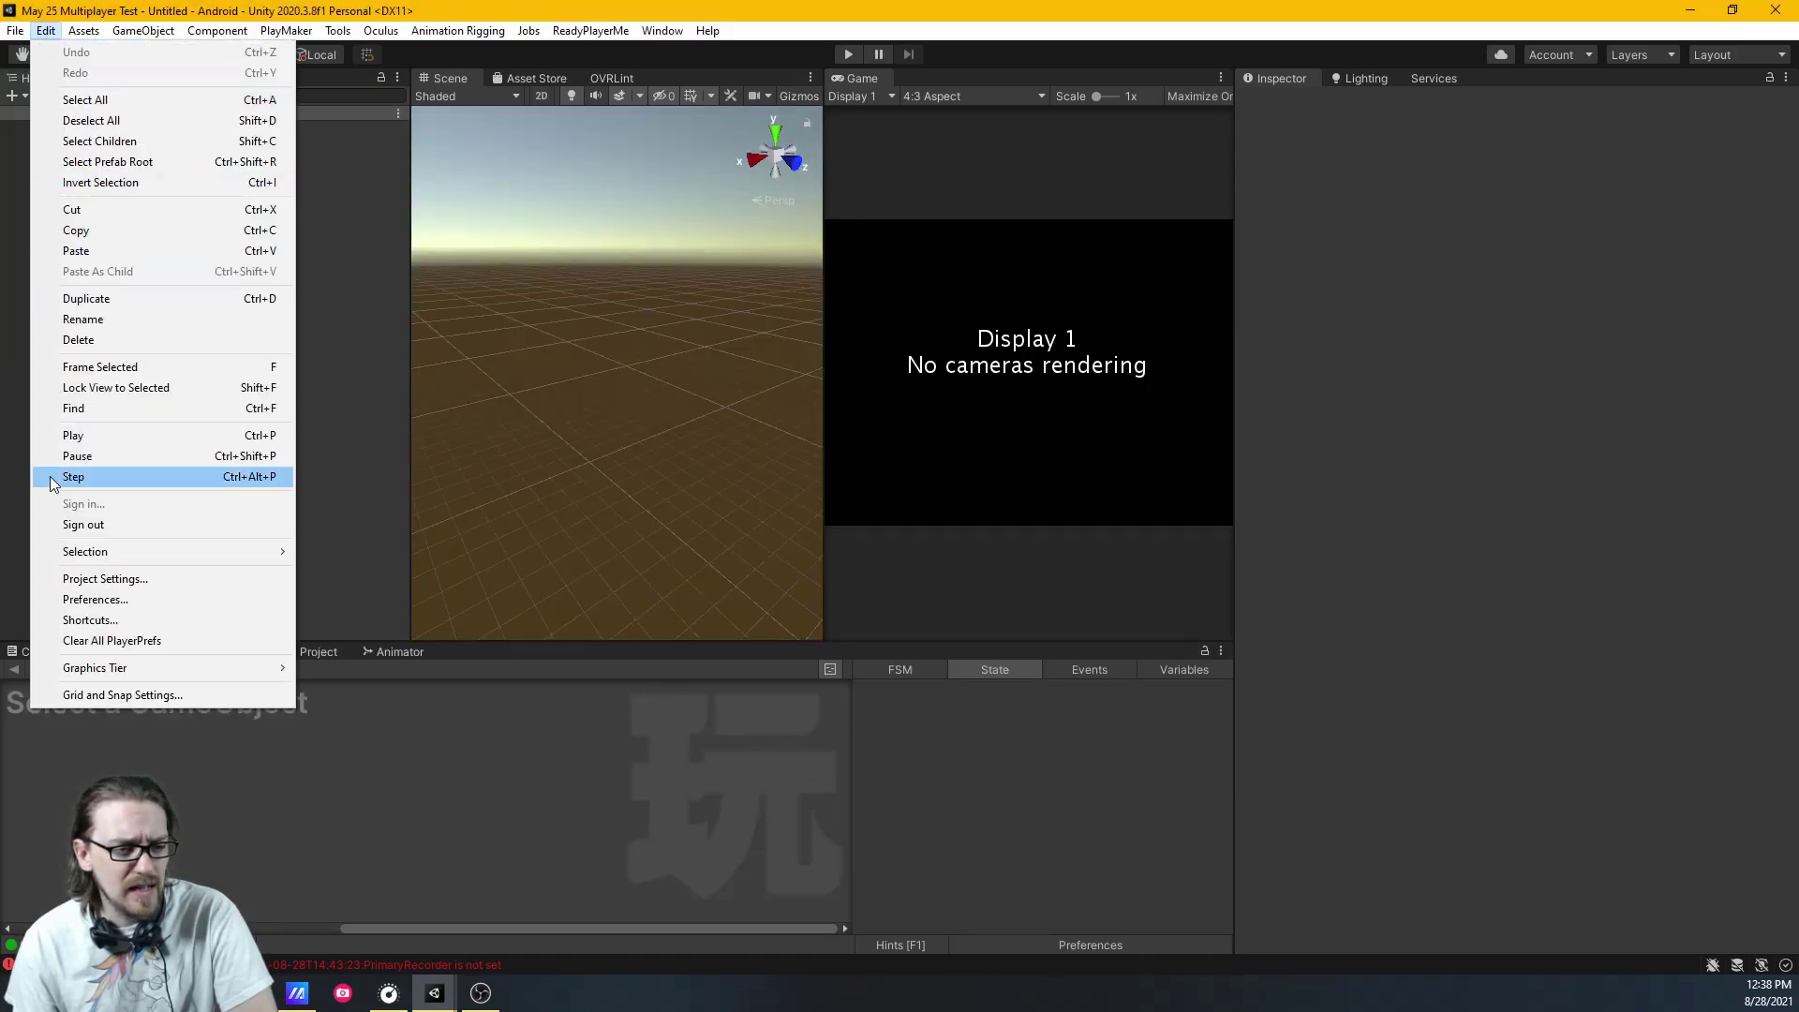
click(114, 602)
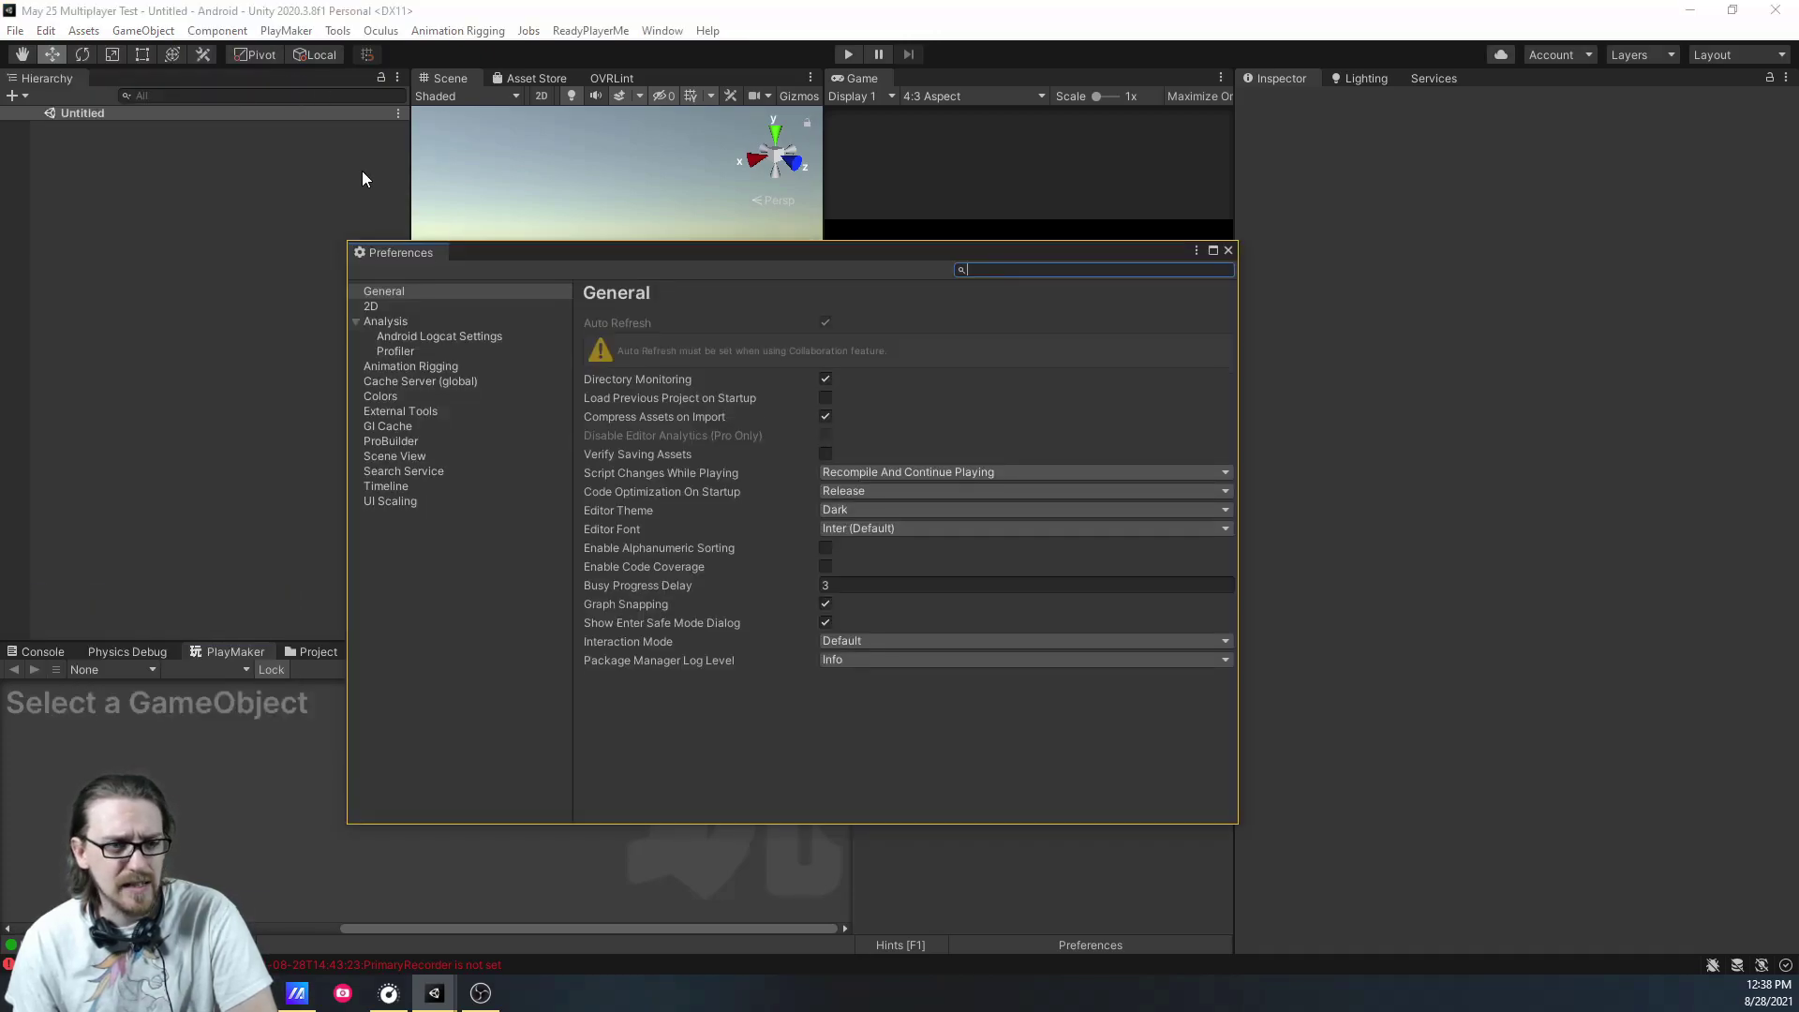
click(1227, 250)
Review Build Settings with Android and the June24 scene, then switch back to Chrome
click(15, 30)
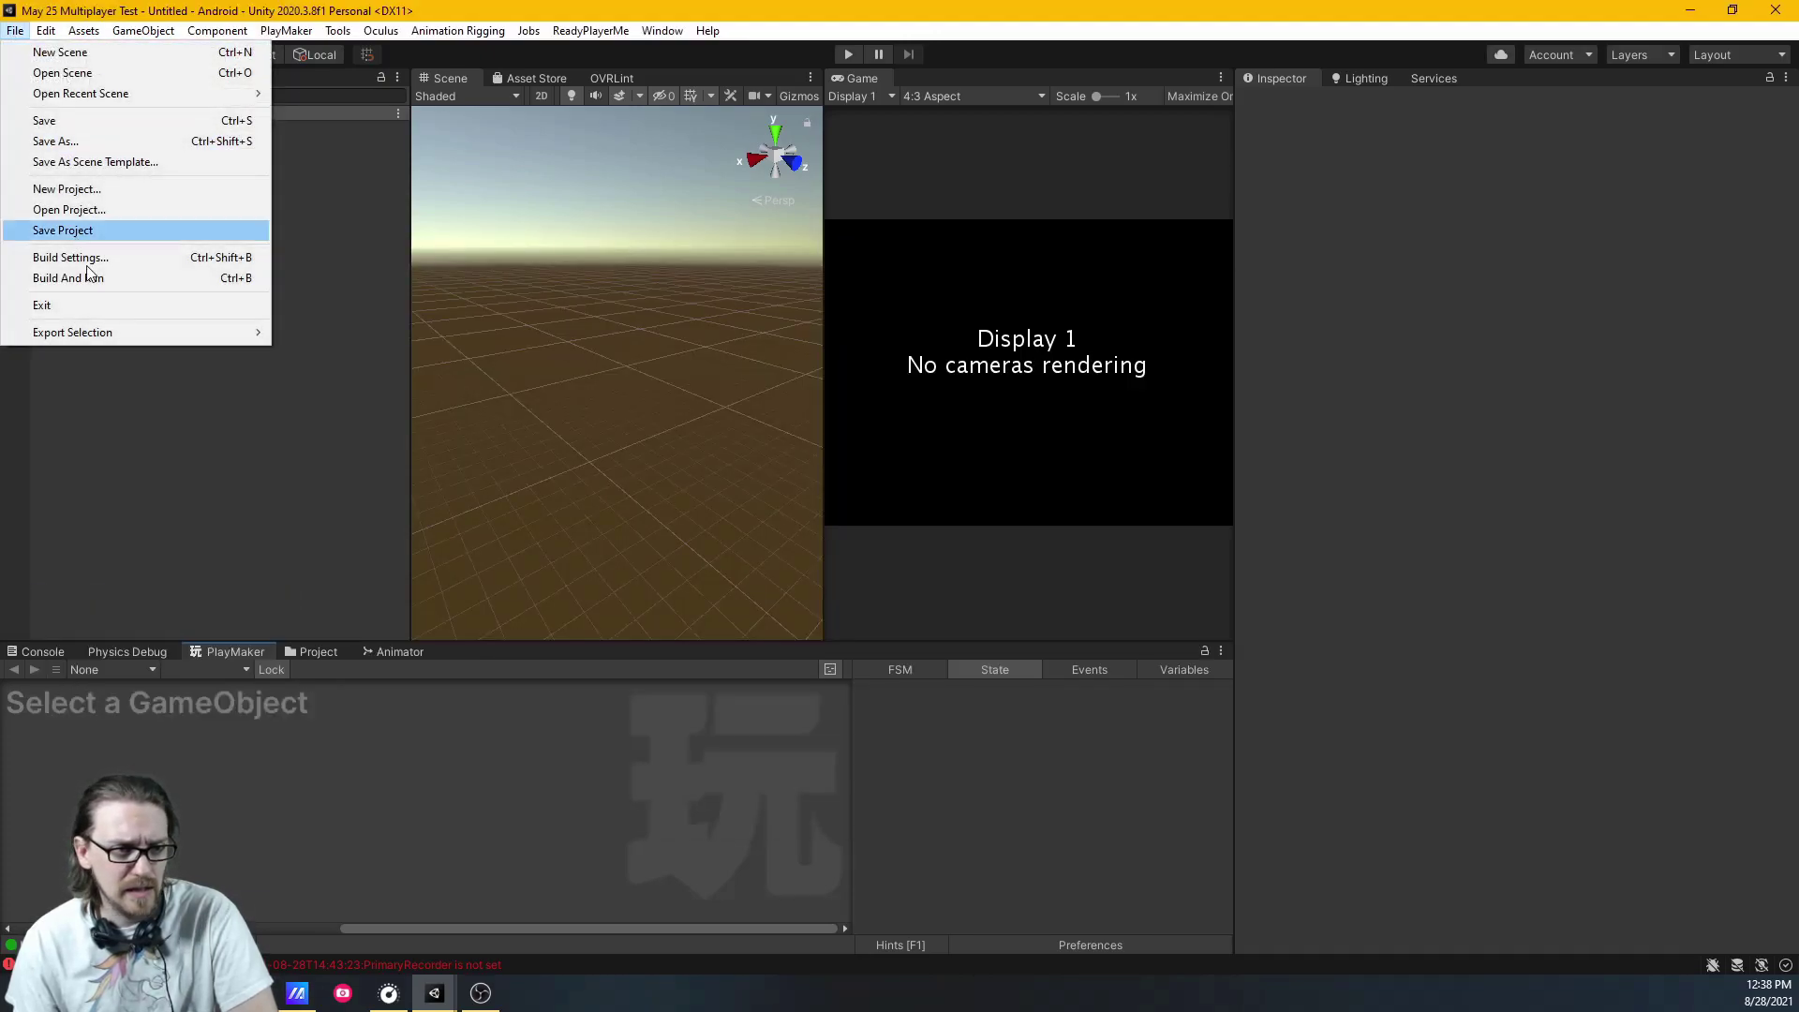
click(112, 257)
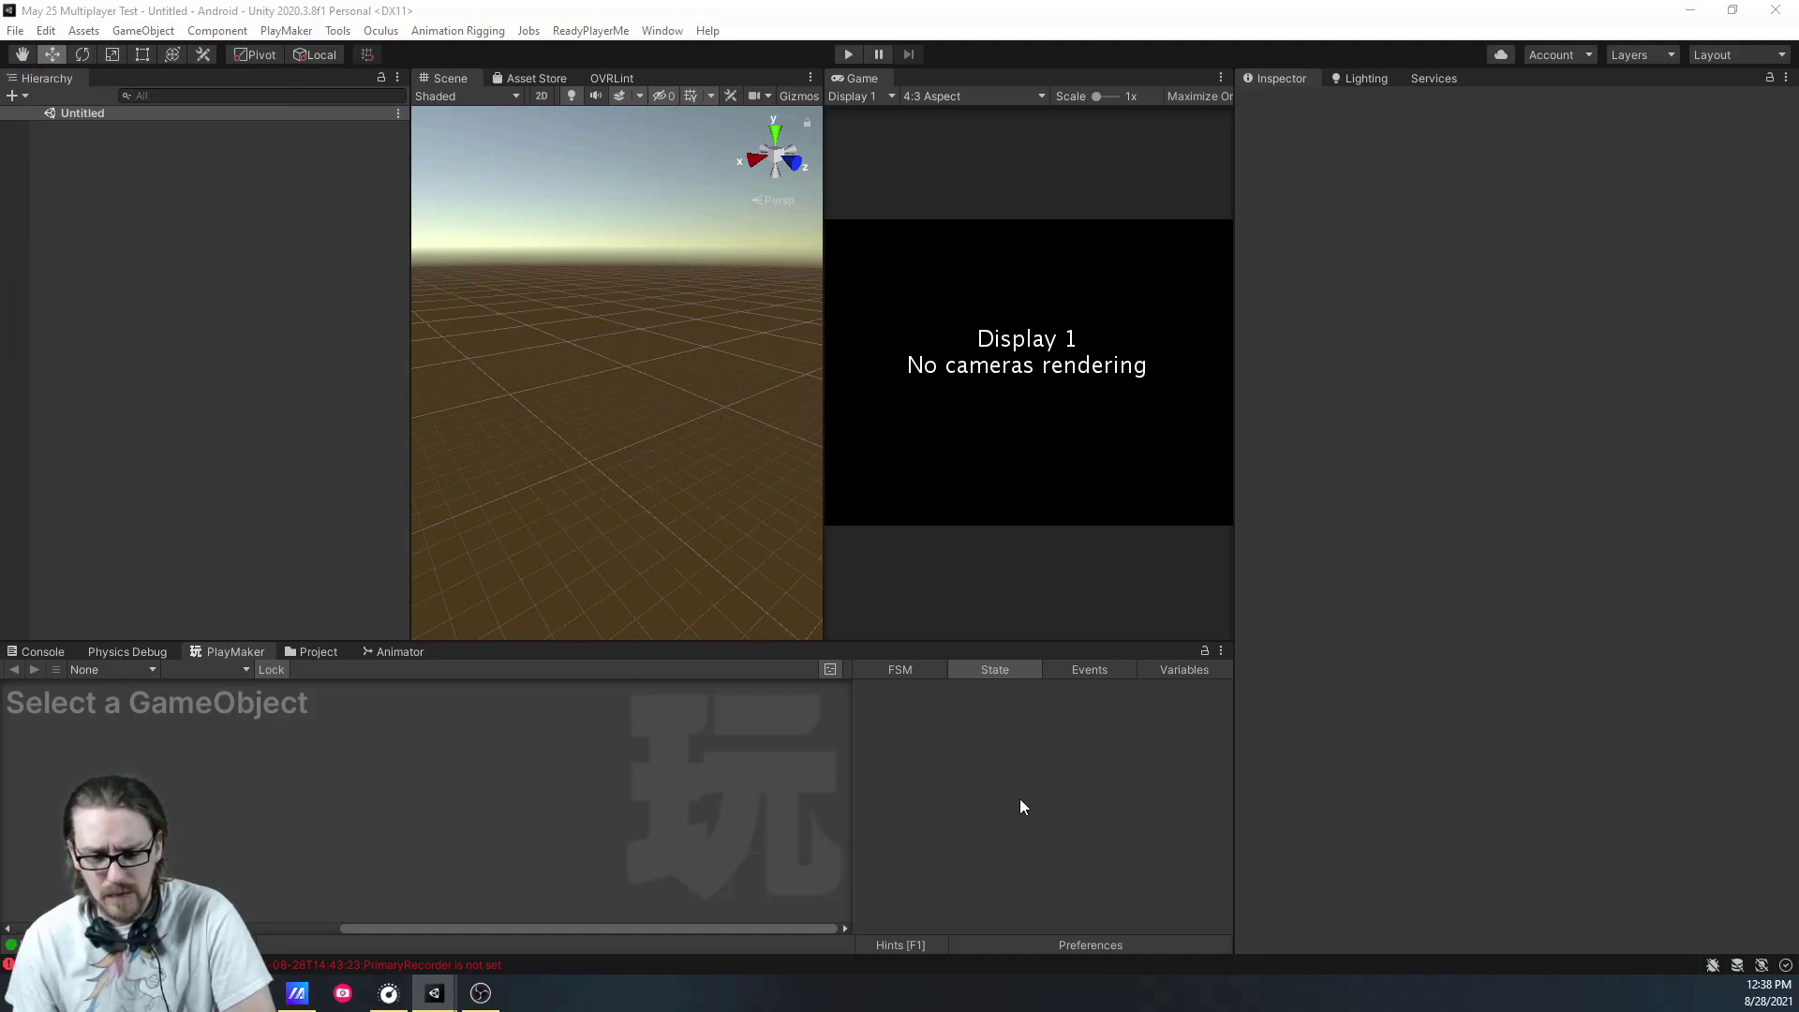
drag(941, 313, 727, 199)
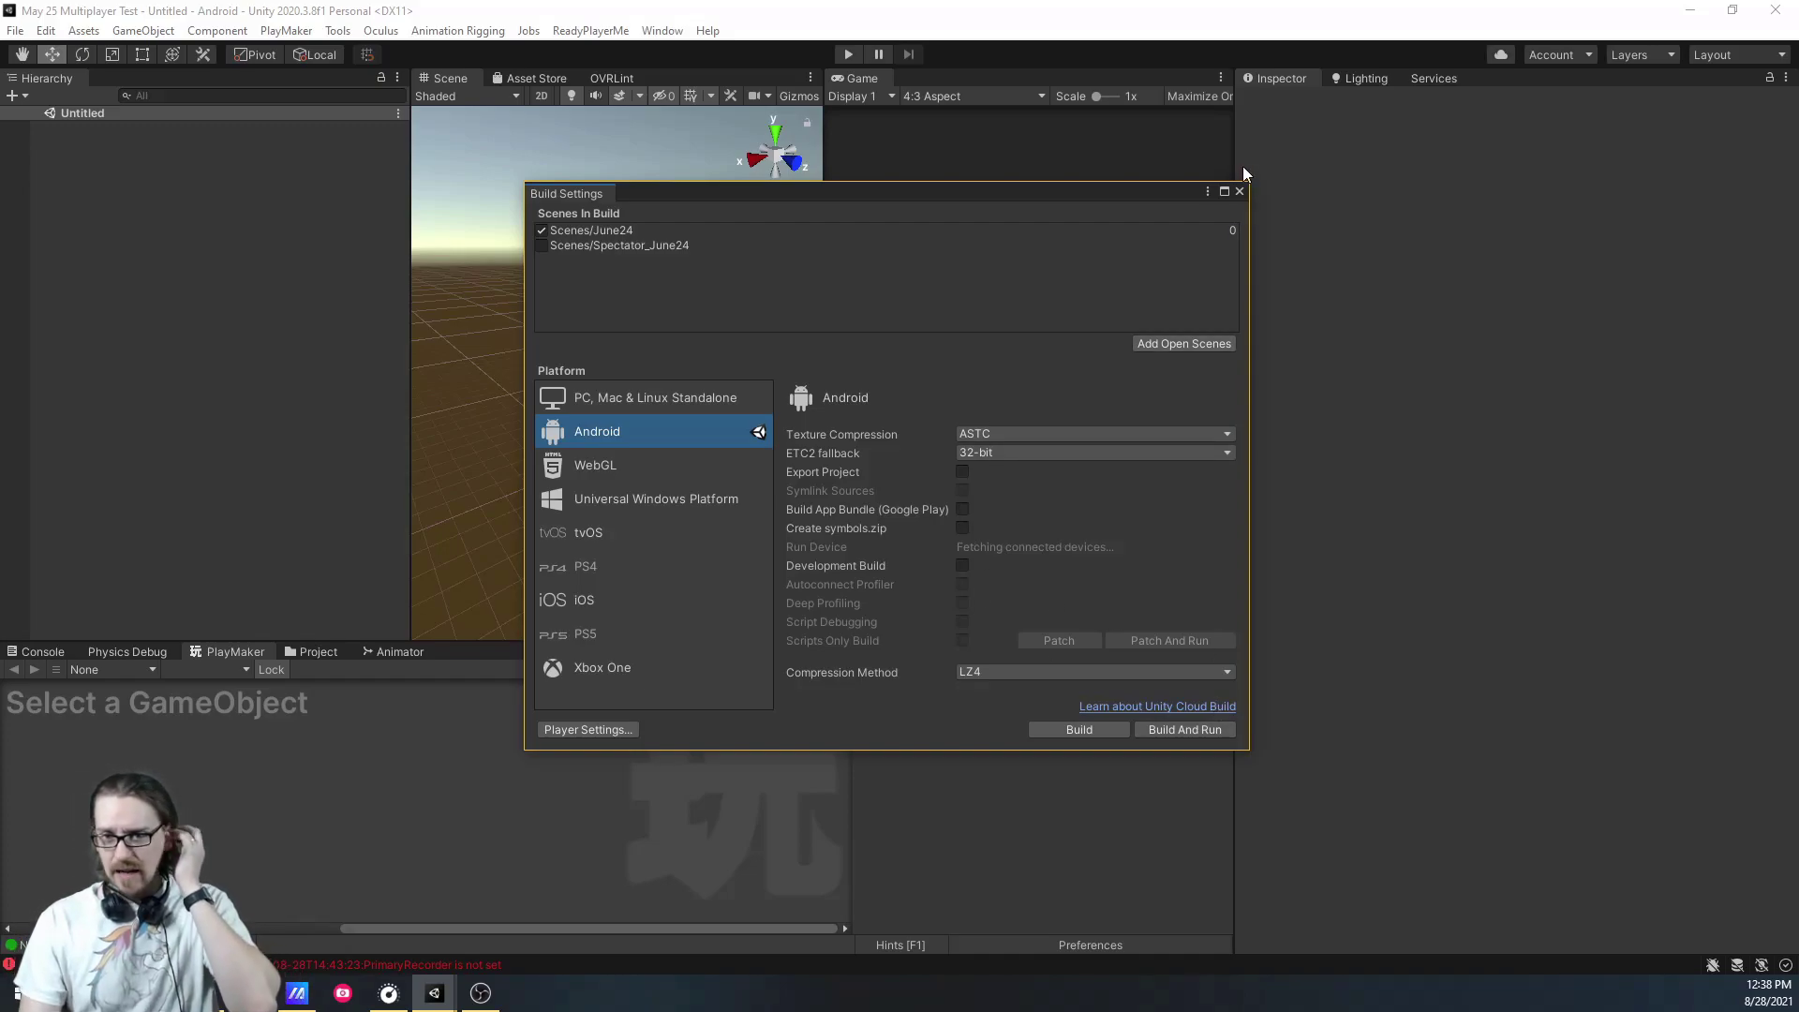
click(1239, 191)
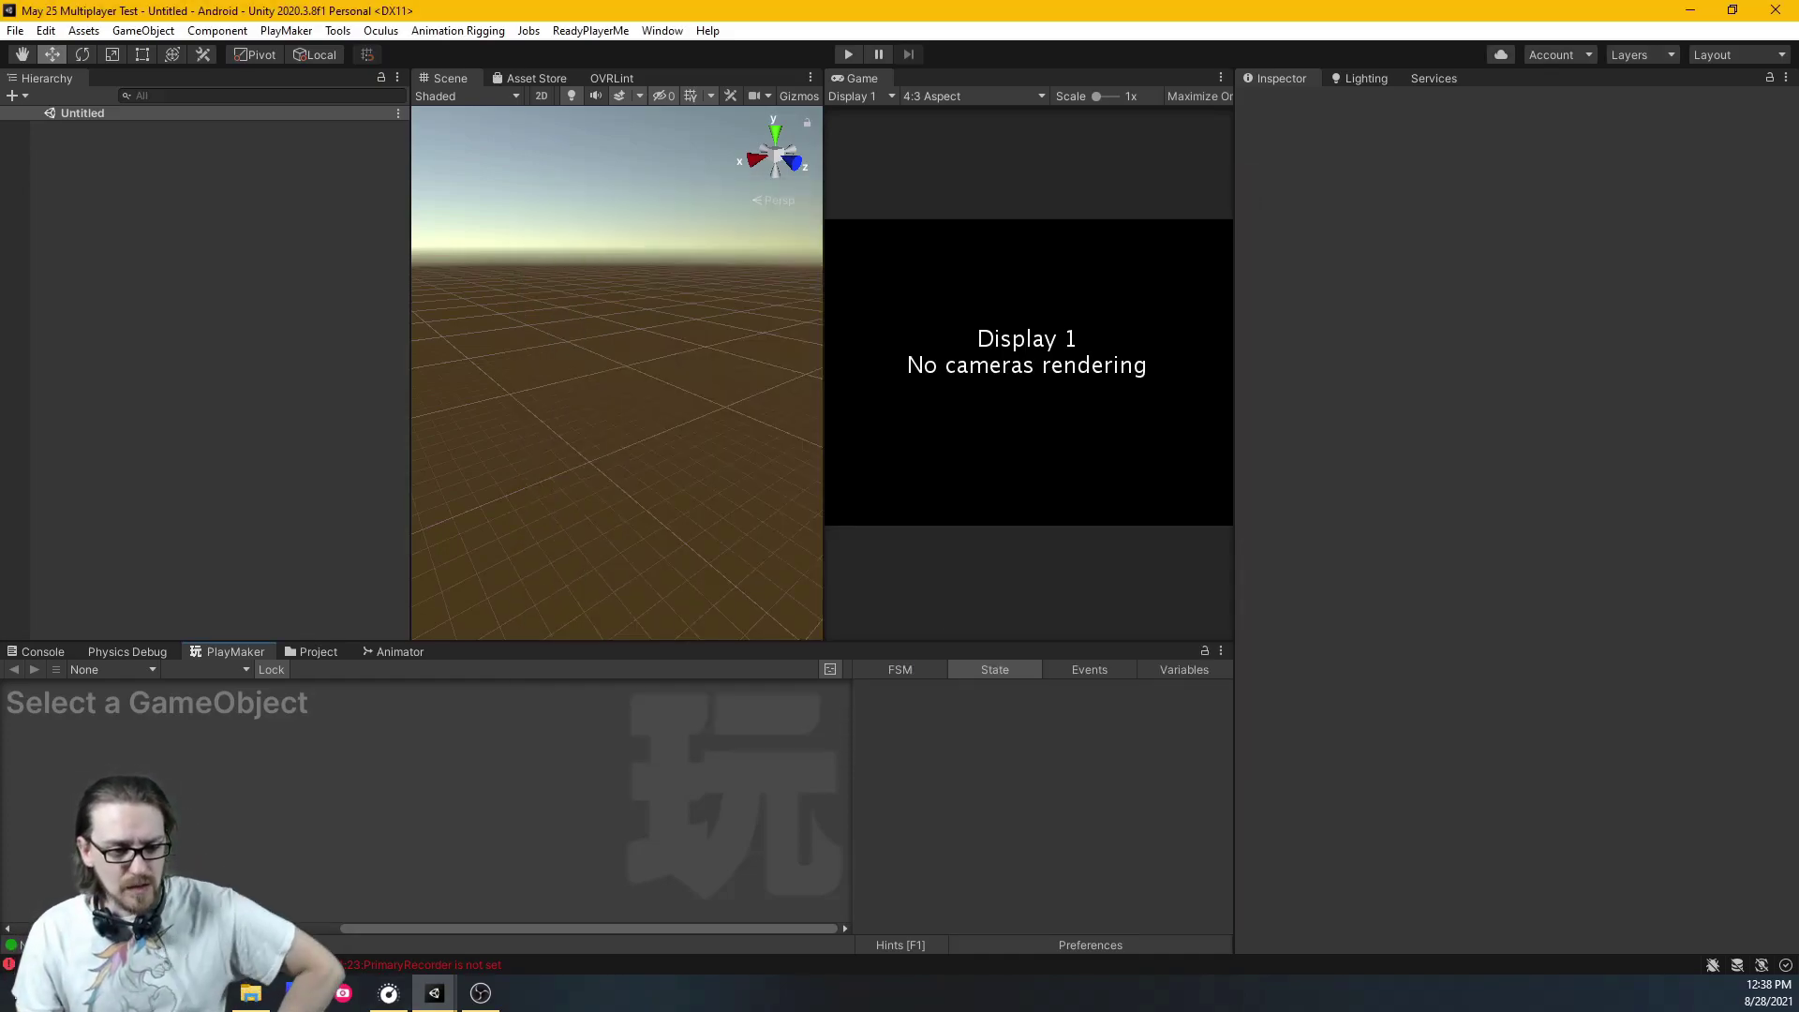
key(alt+Tab)
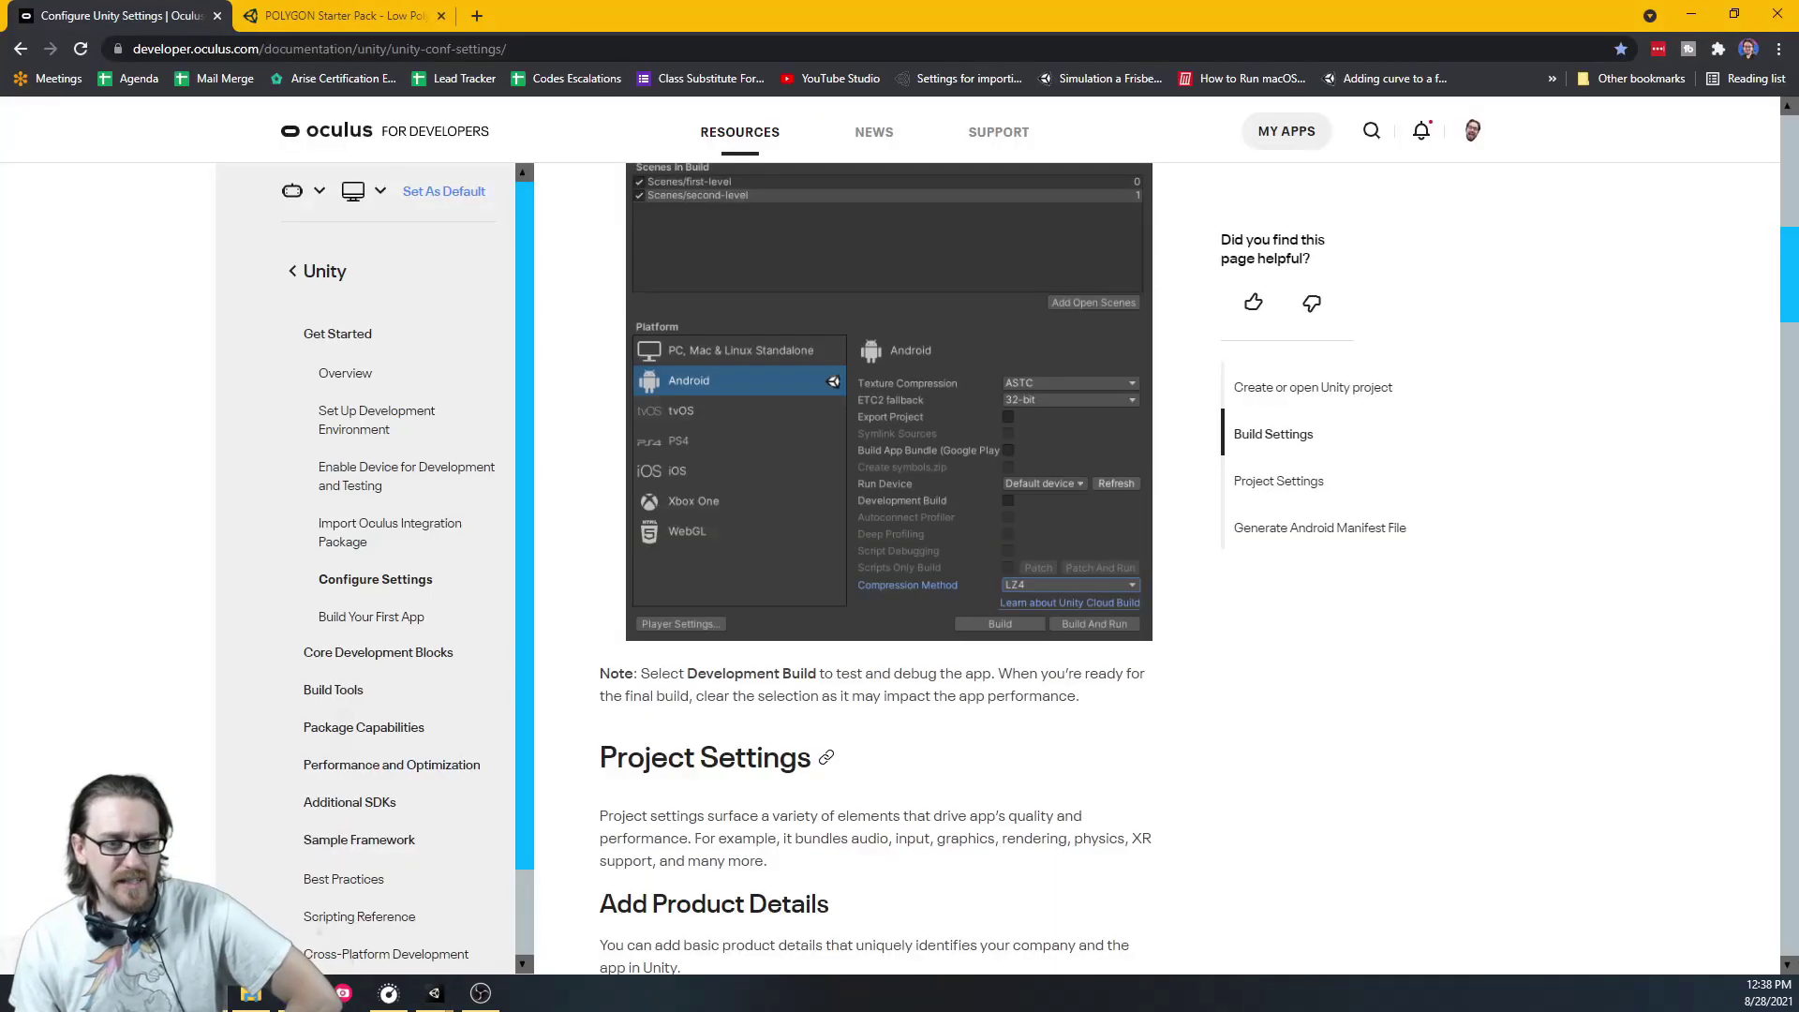
Add the POLYGON Starter Pack to My Assets after several retries and launch it in Unity Editor
click(361, 11)
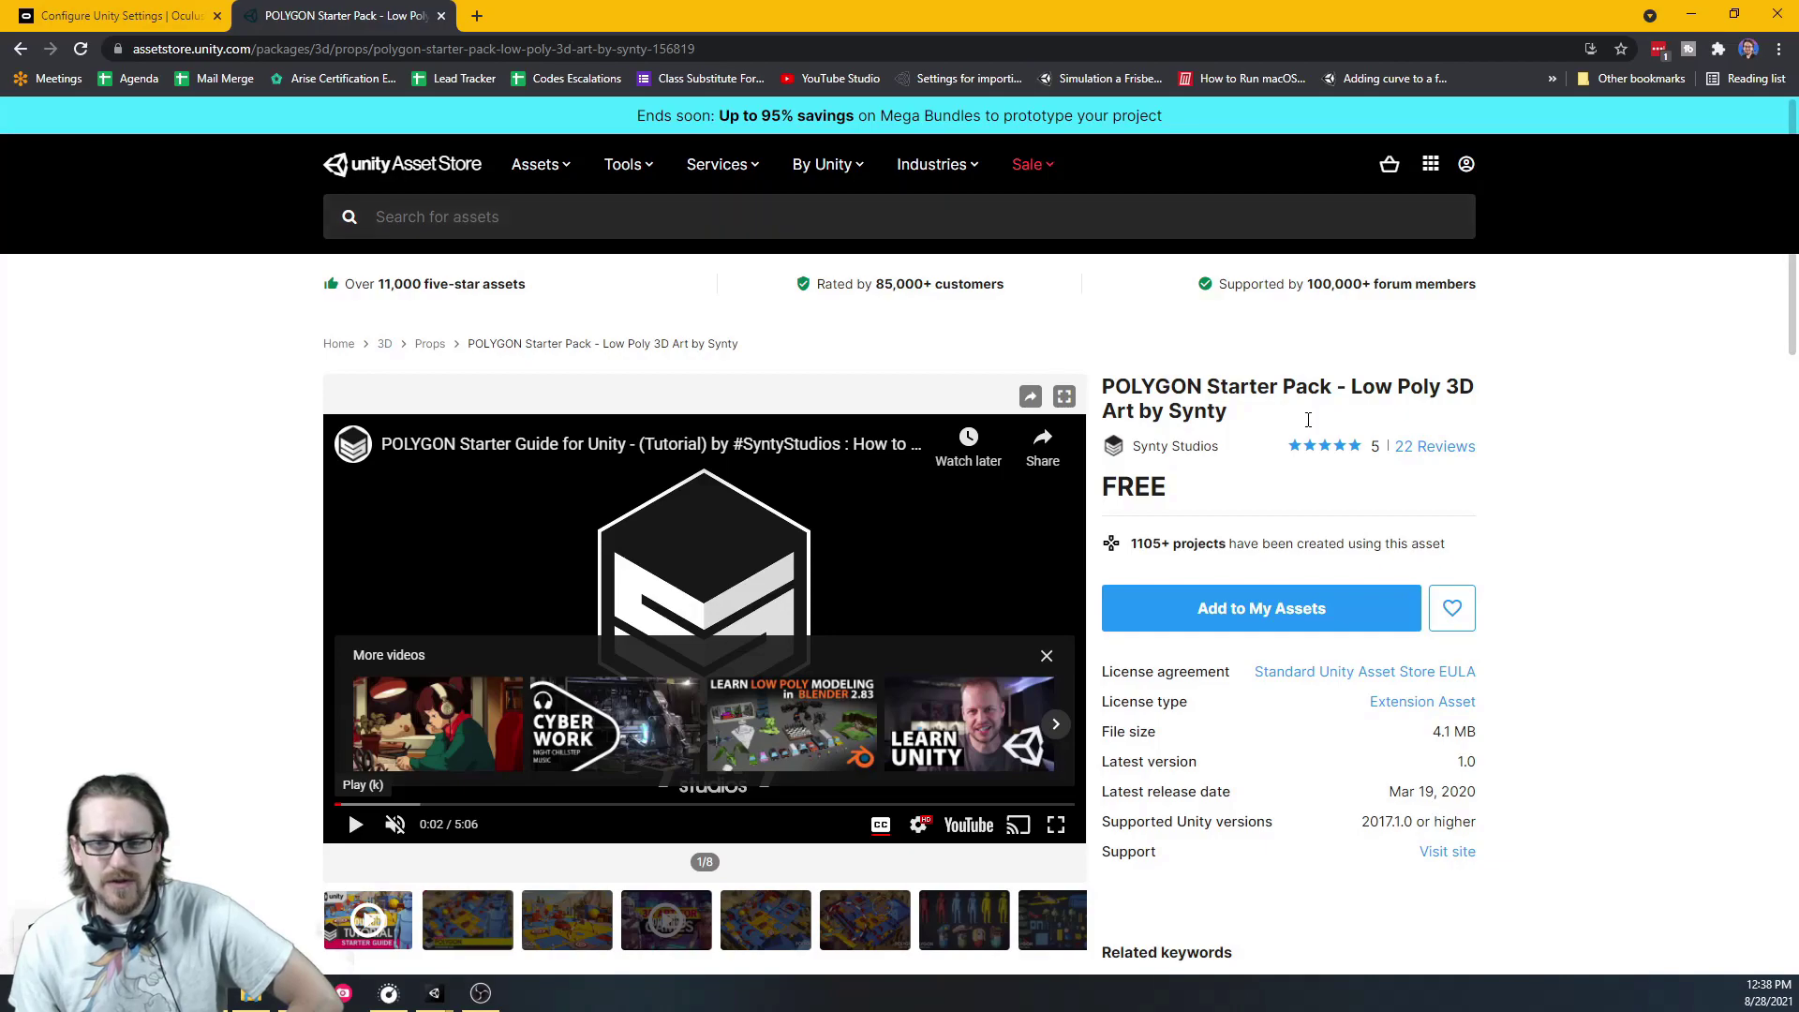
drag(1107, 386, 1331, 388)
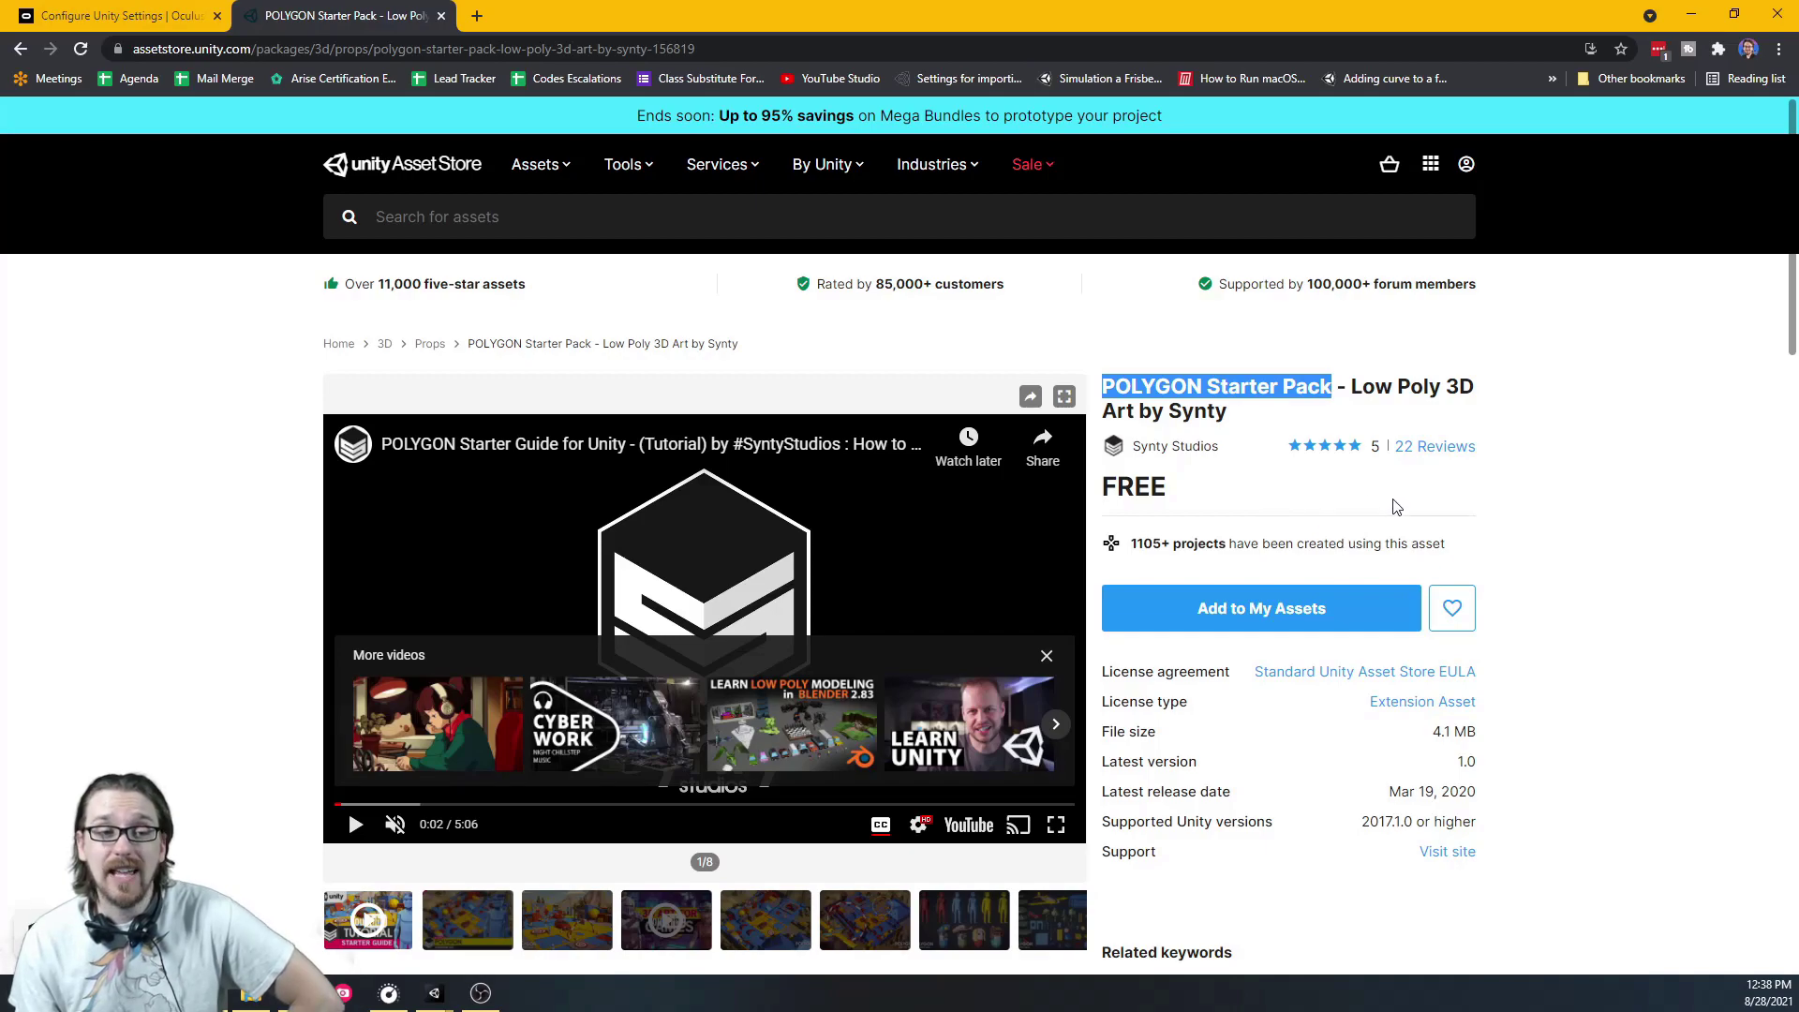
click(1252, 609)
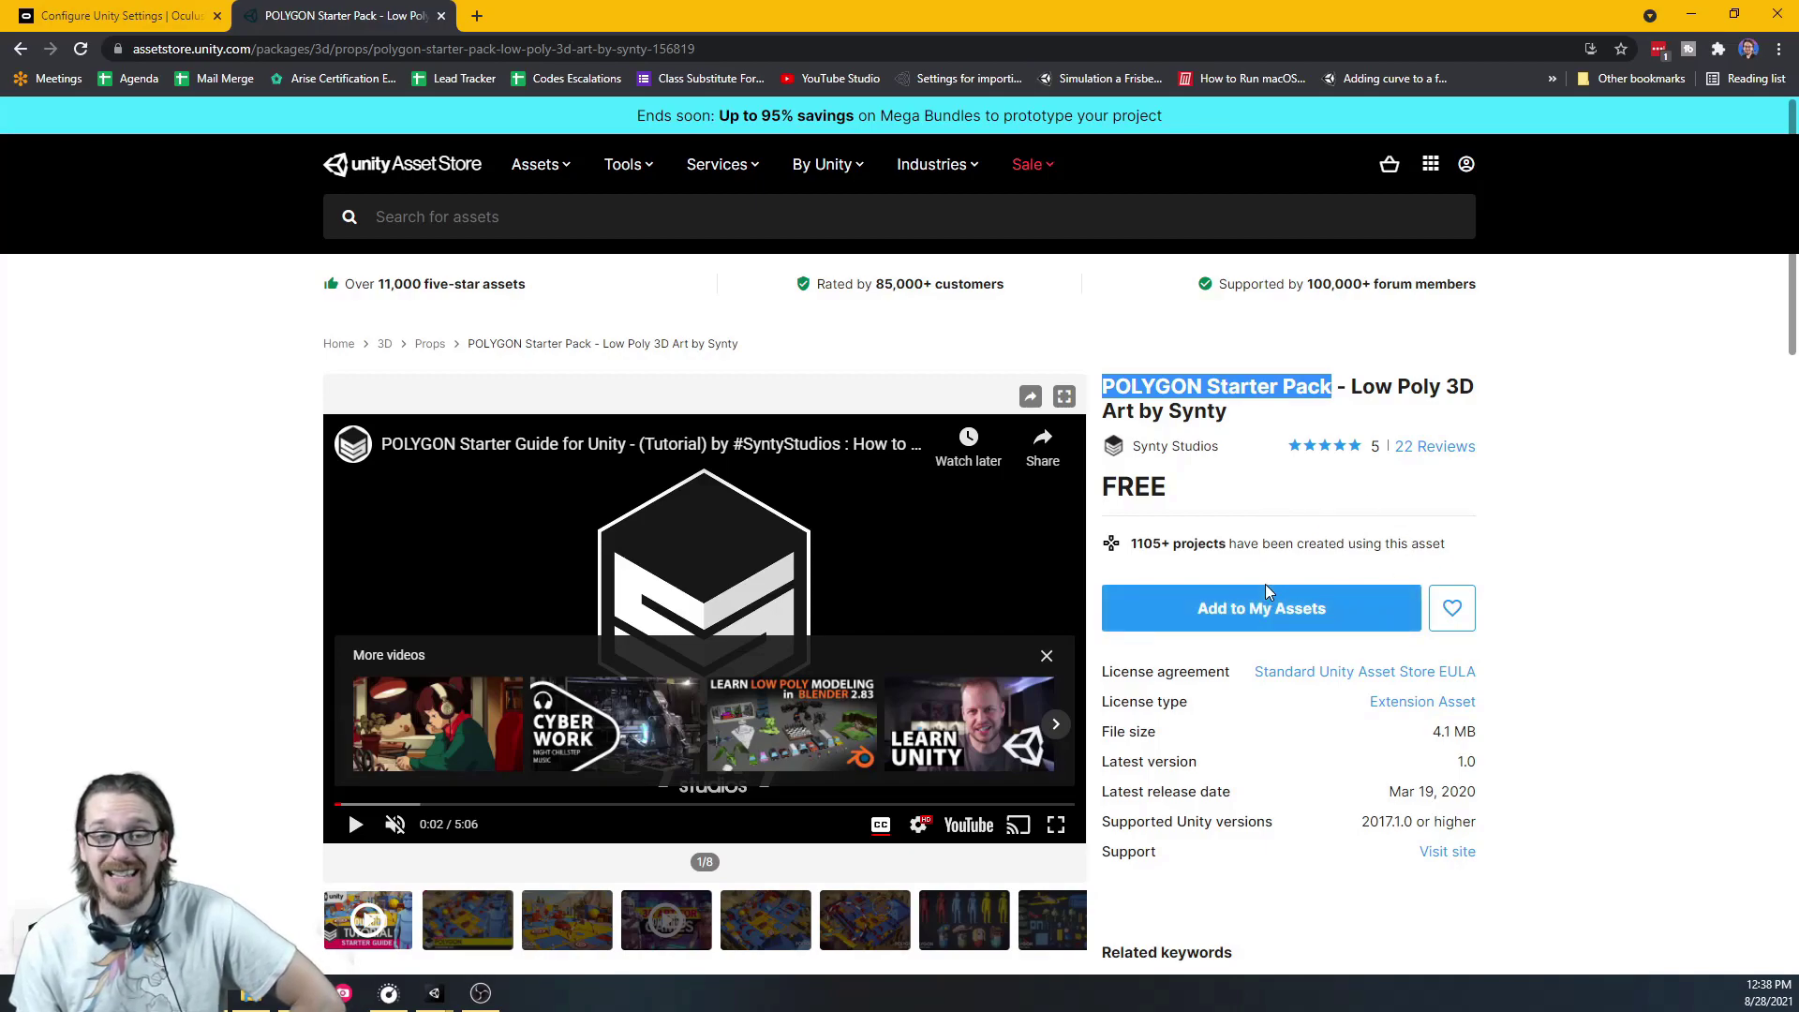
click(1267, 598)
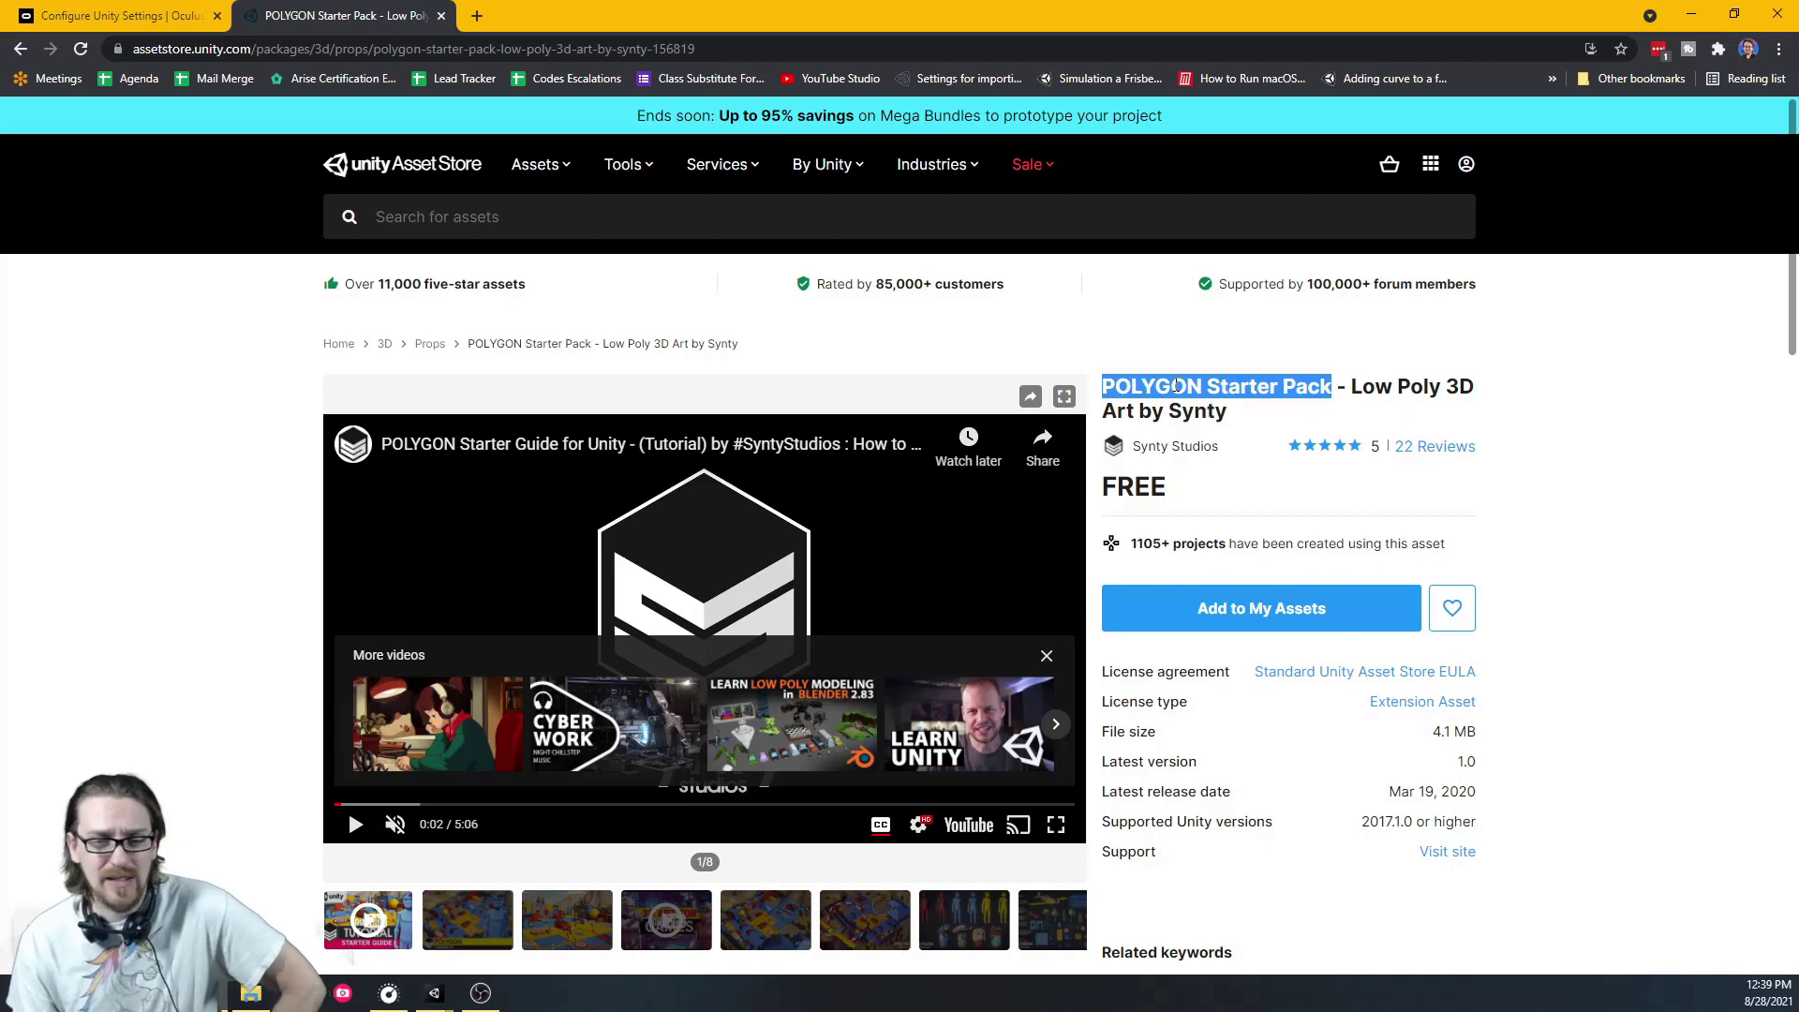
click(1217, 610)
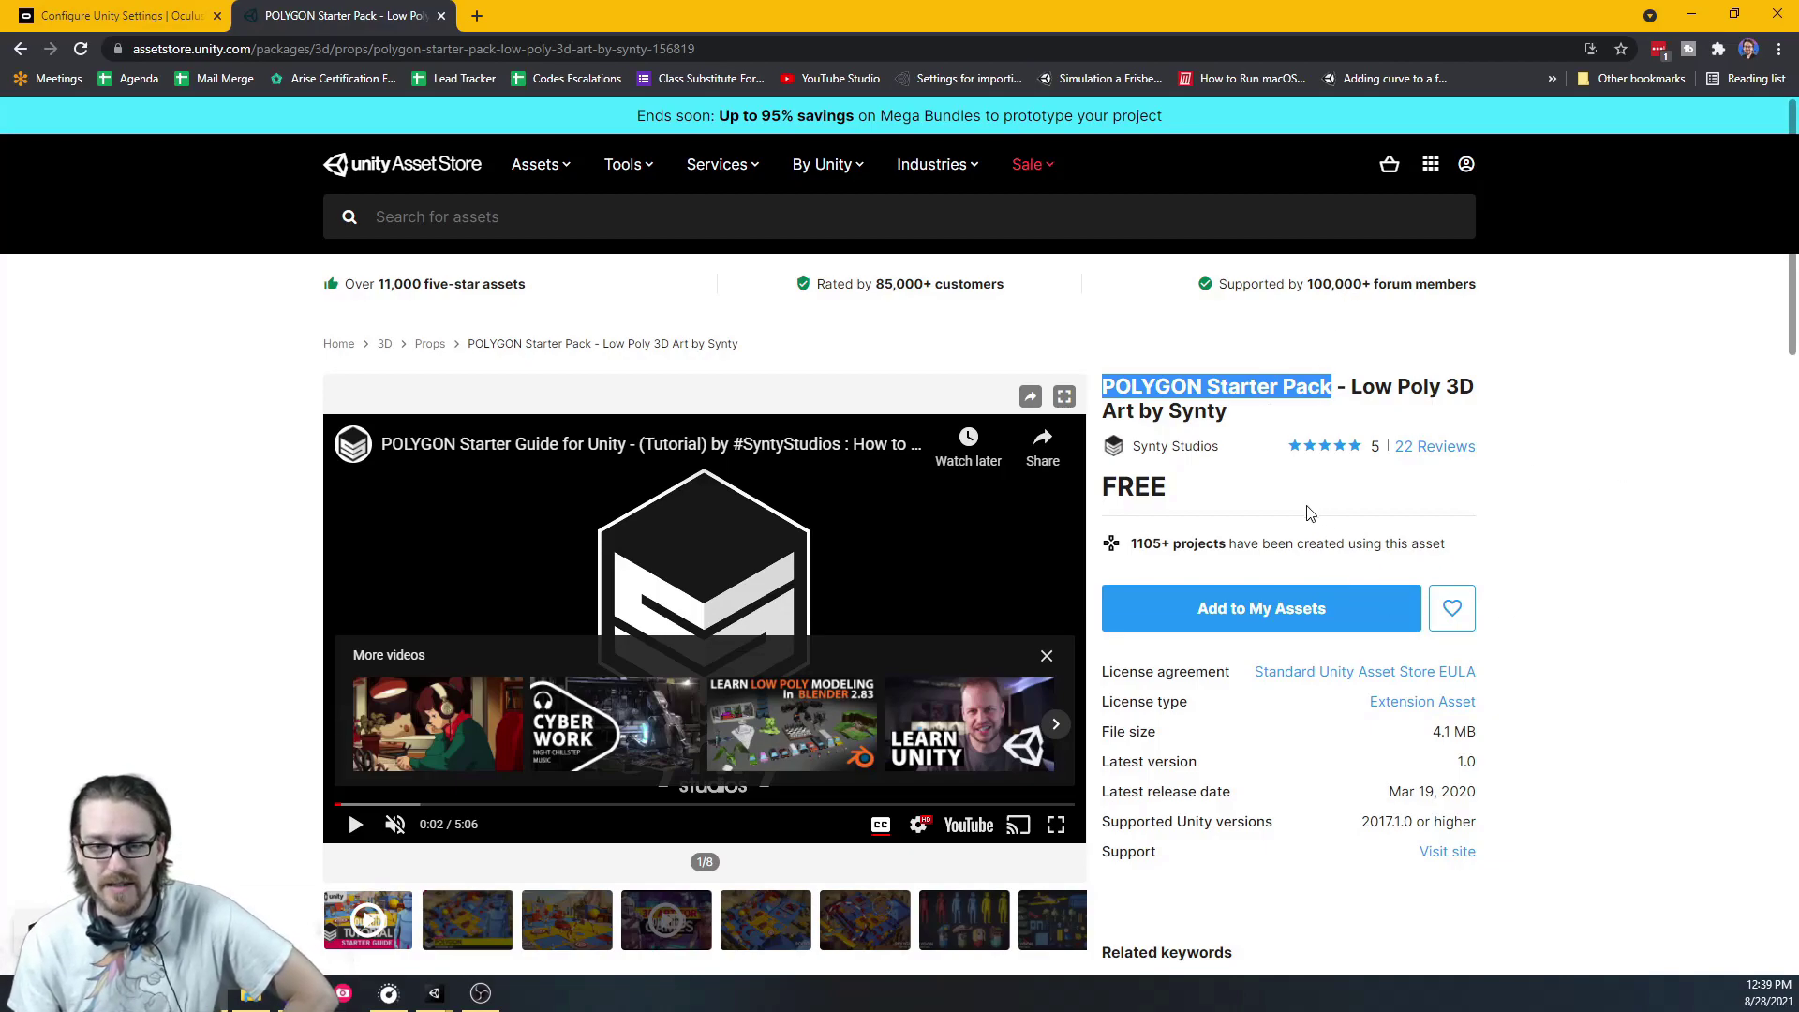
click(1235, 614)
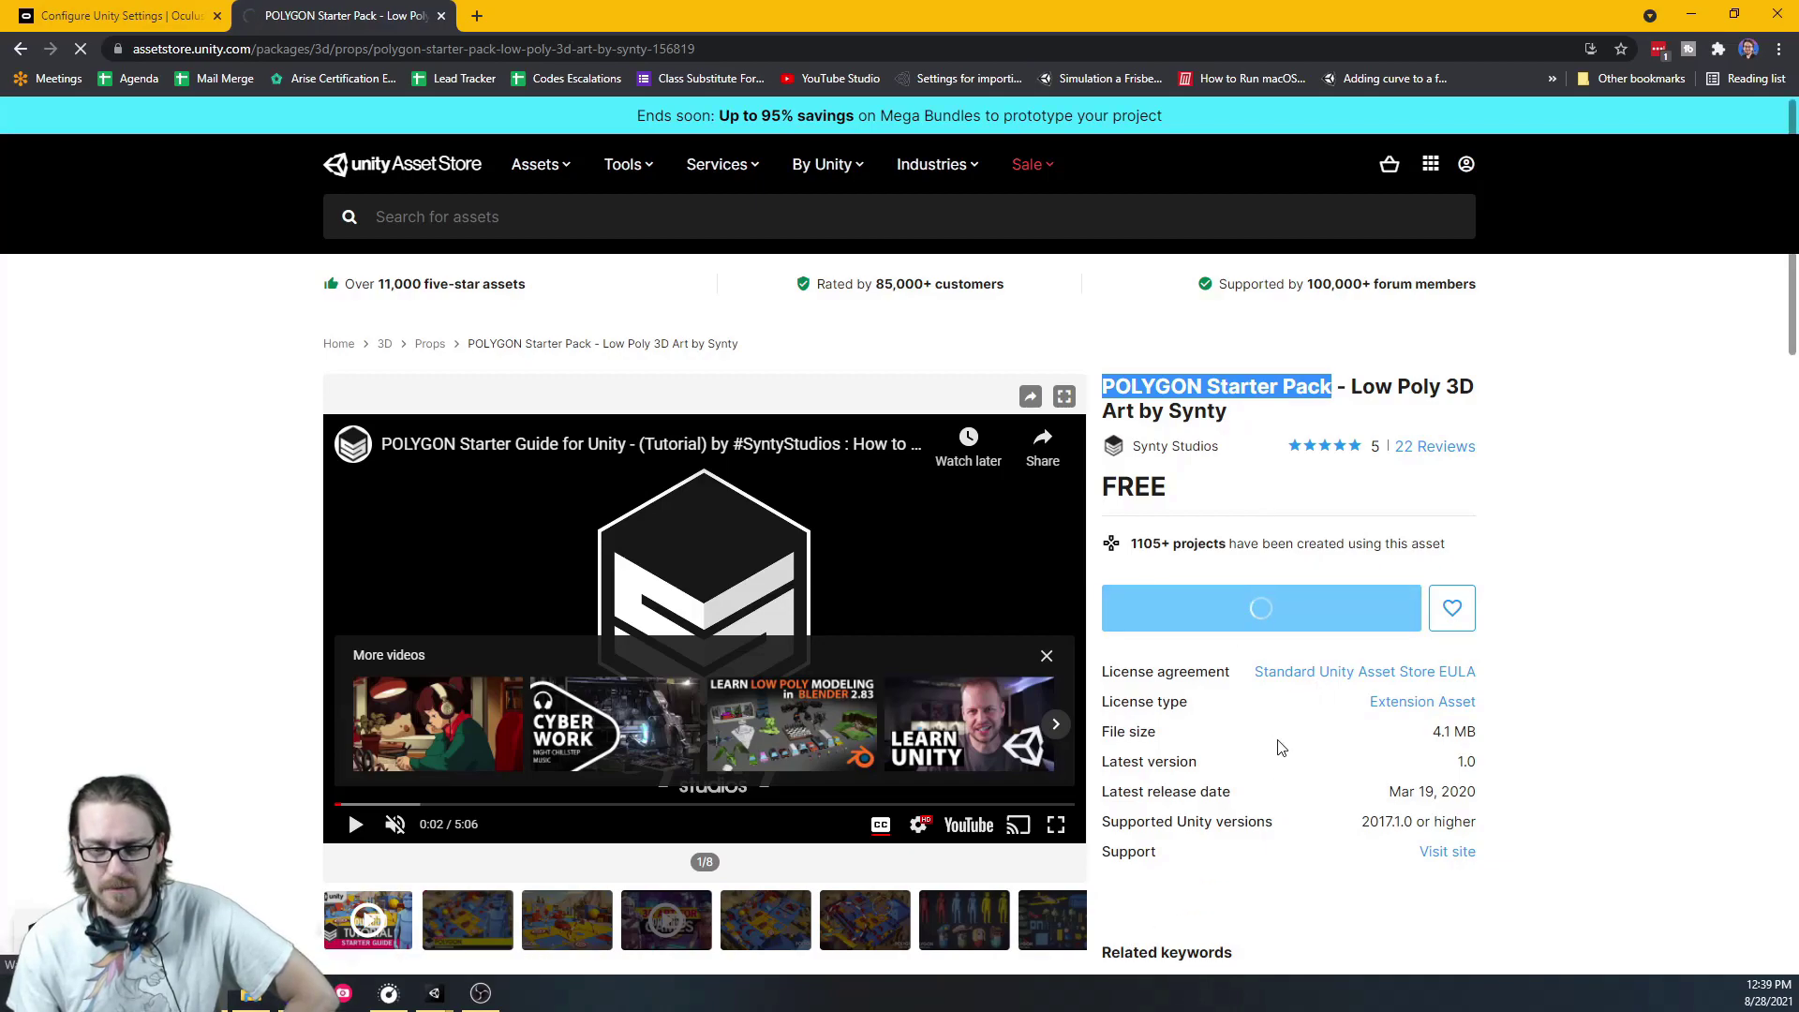
click(1256, 620)
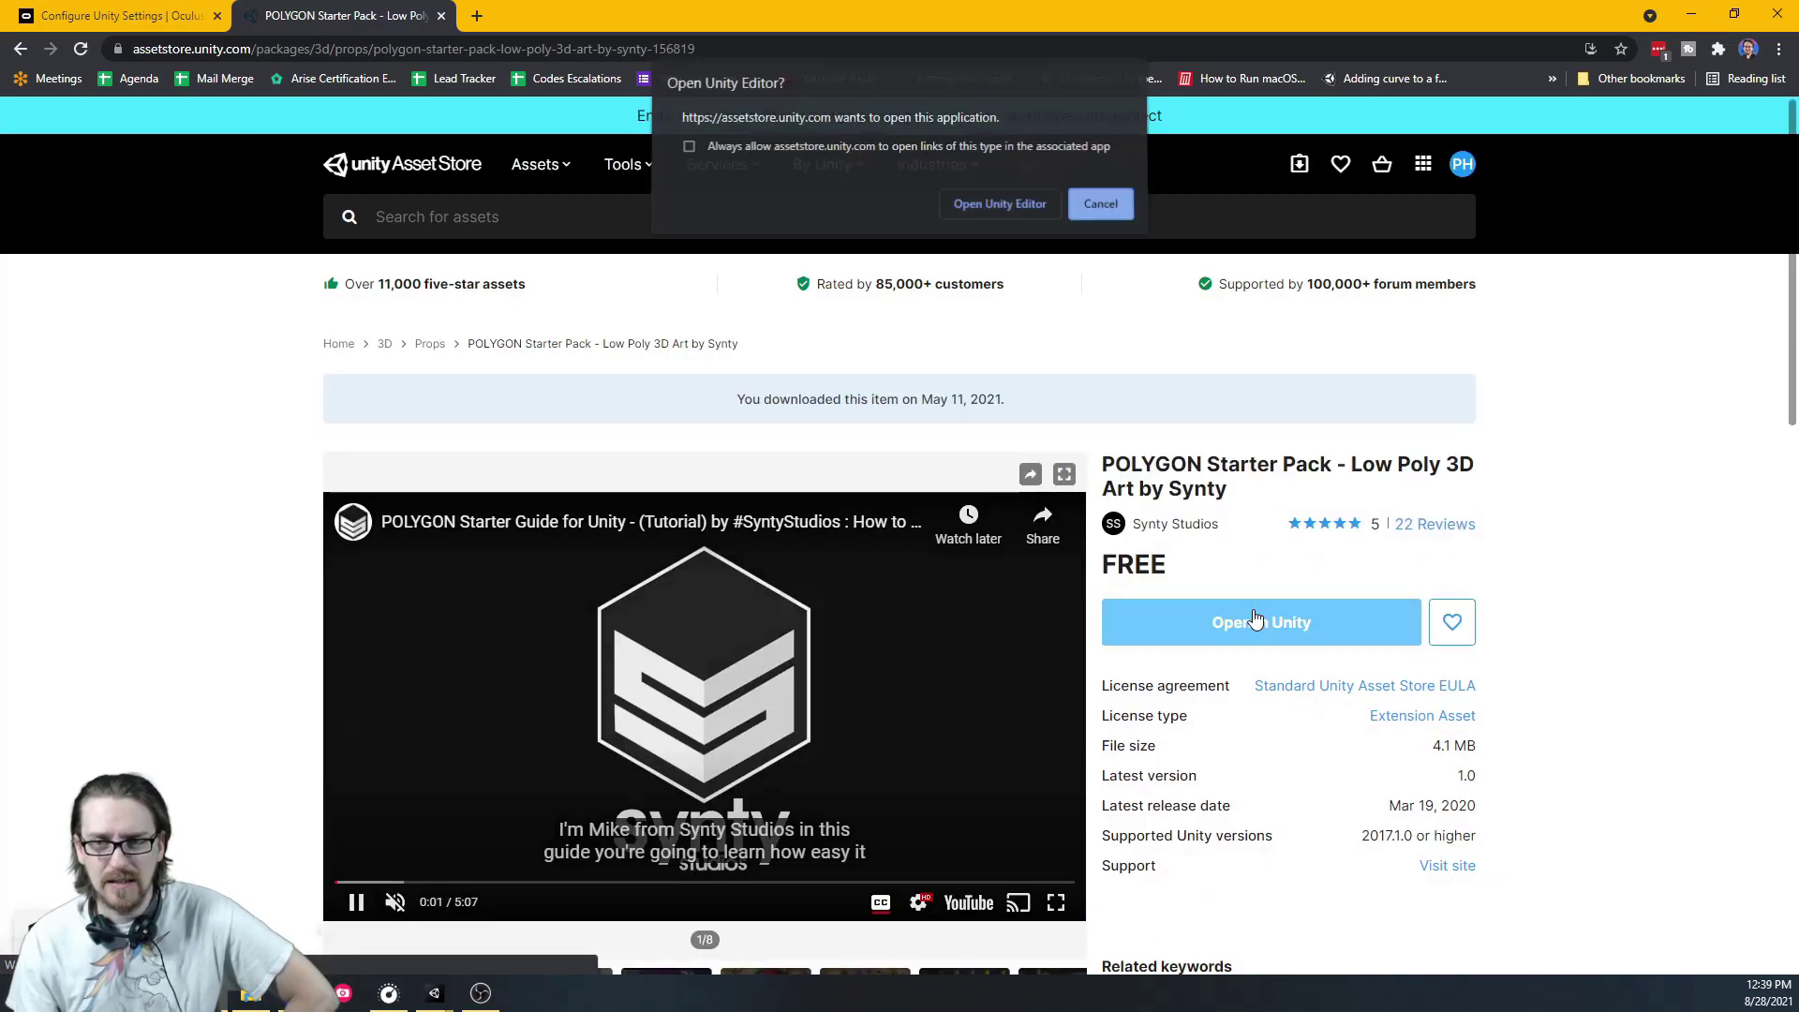
click(974, 214)
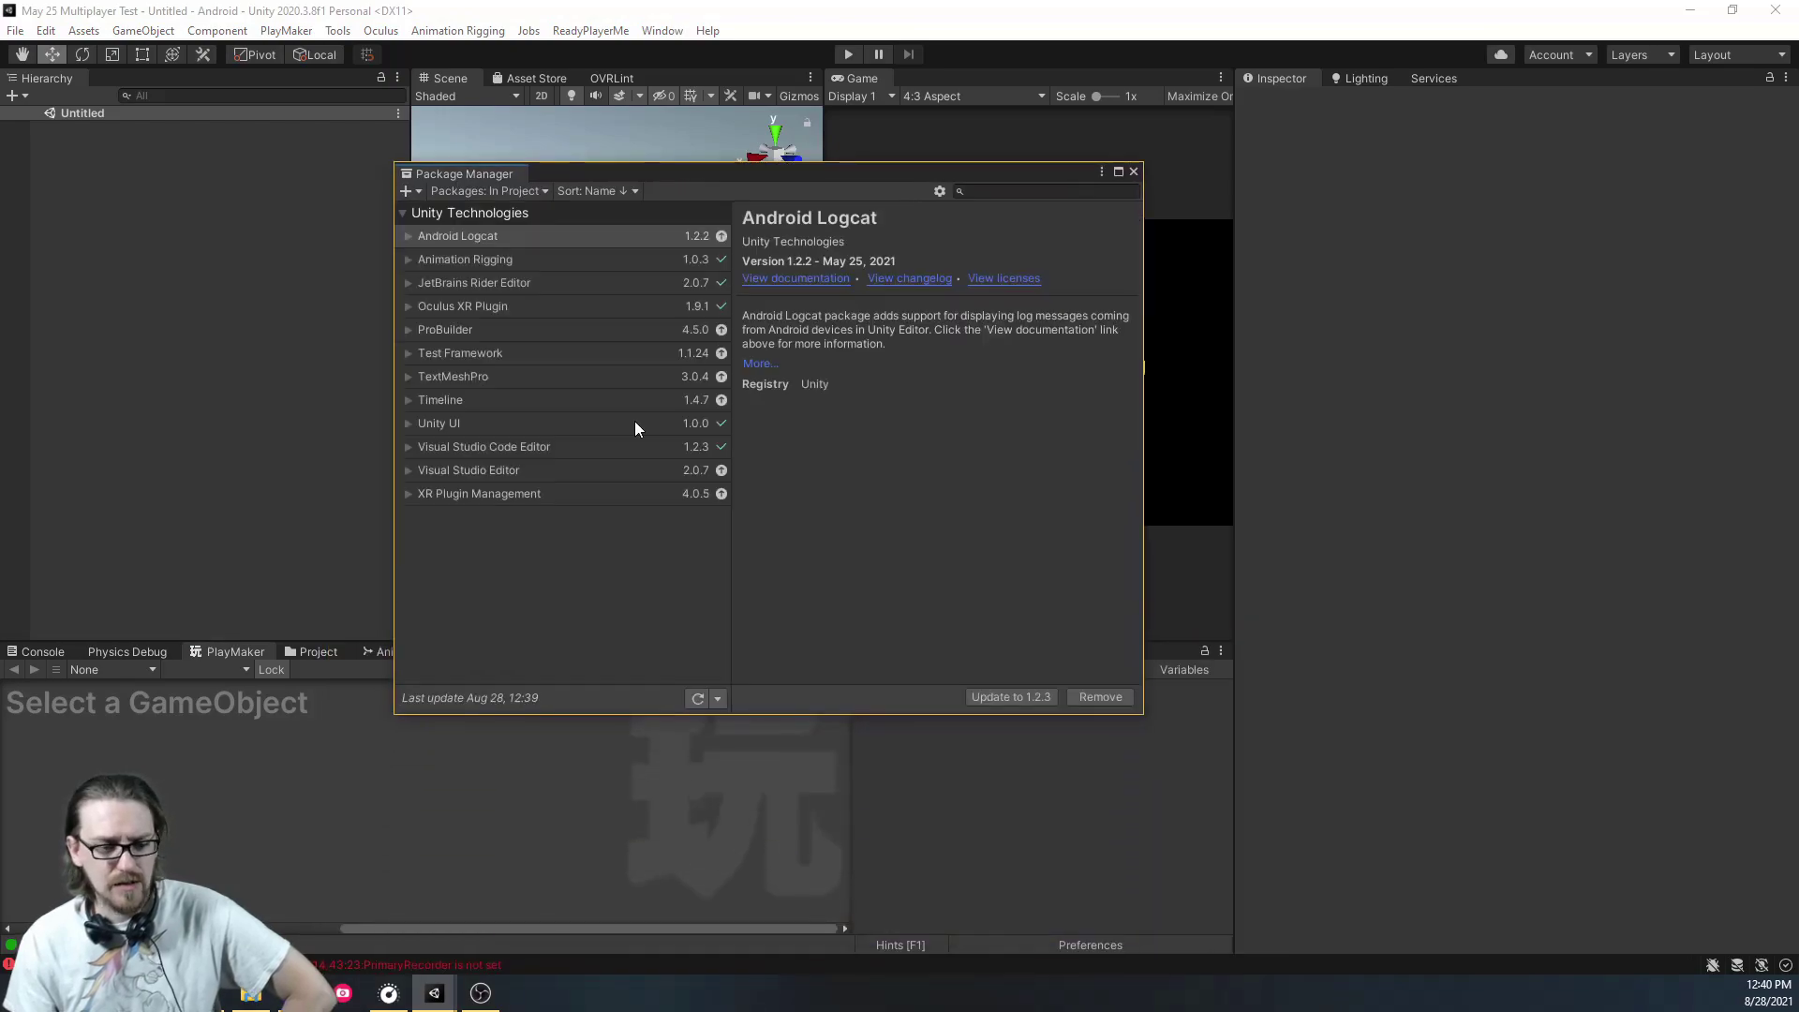
List My Assets in Package Manager and select the POLYGON Starter Pack
click(536, 188)
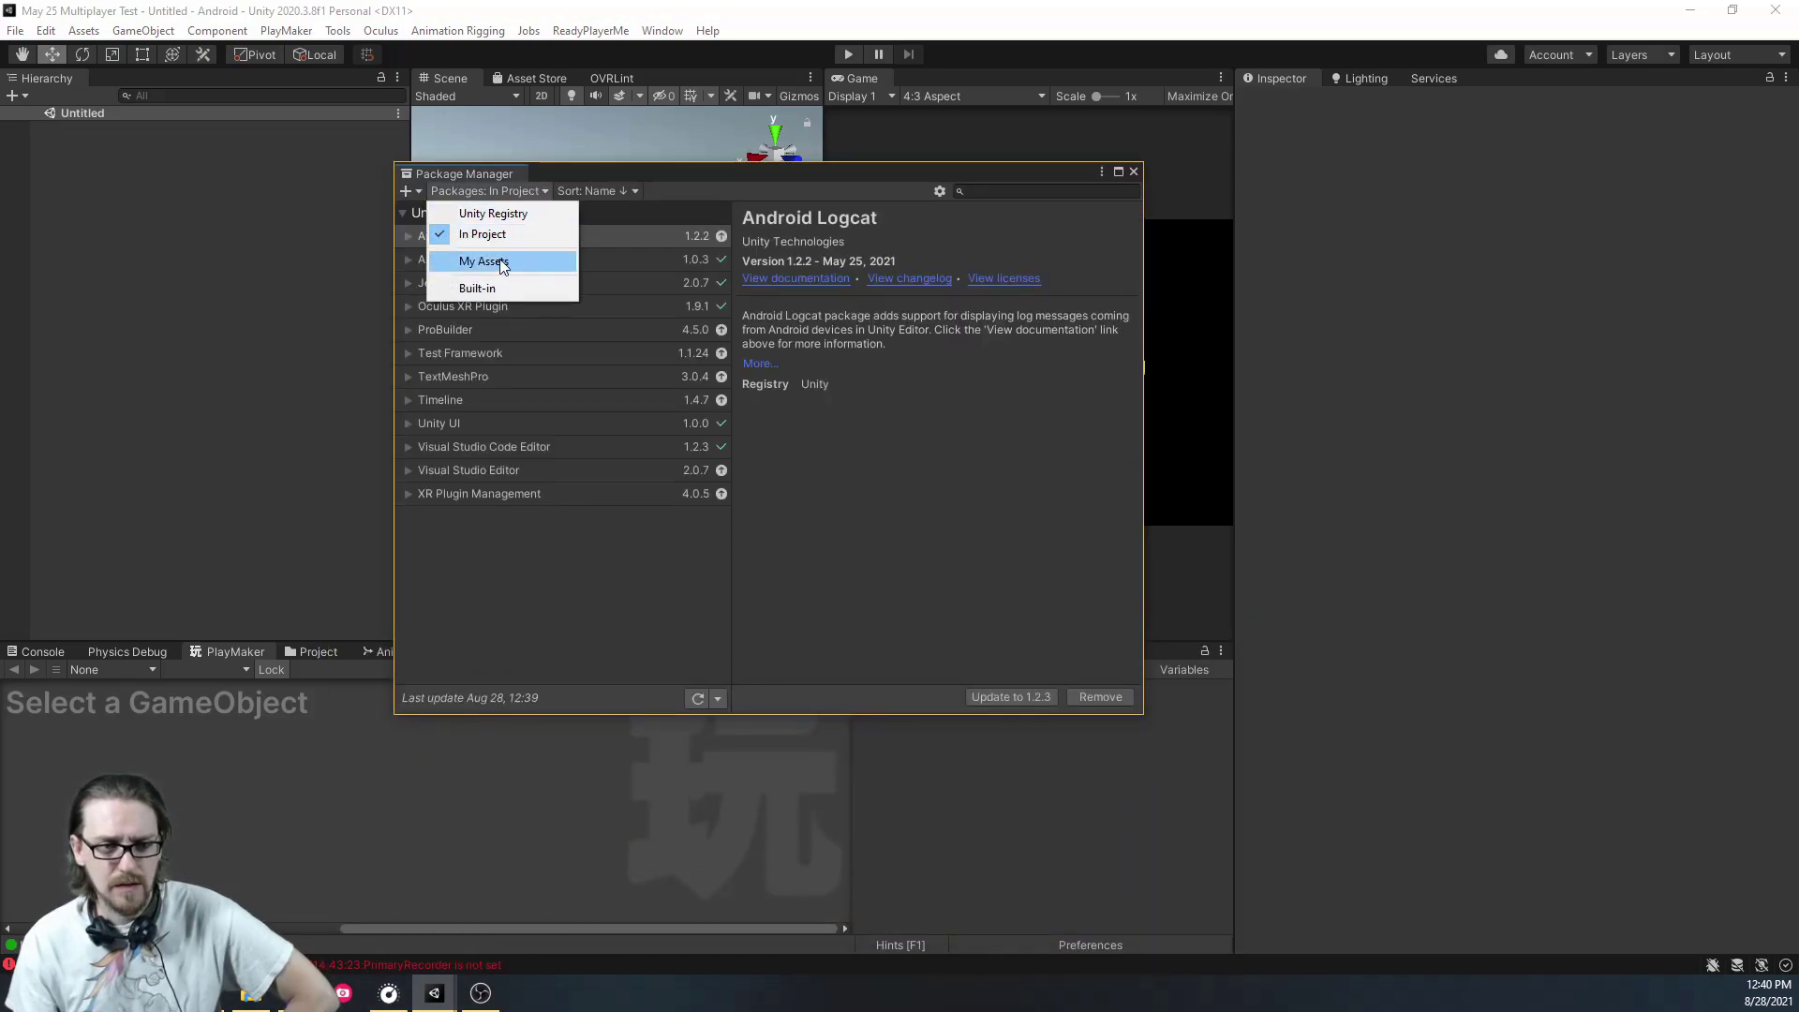
click(502, 258)
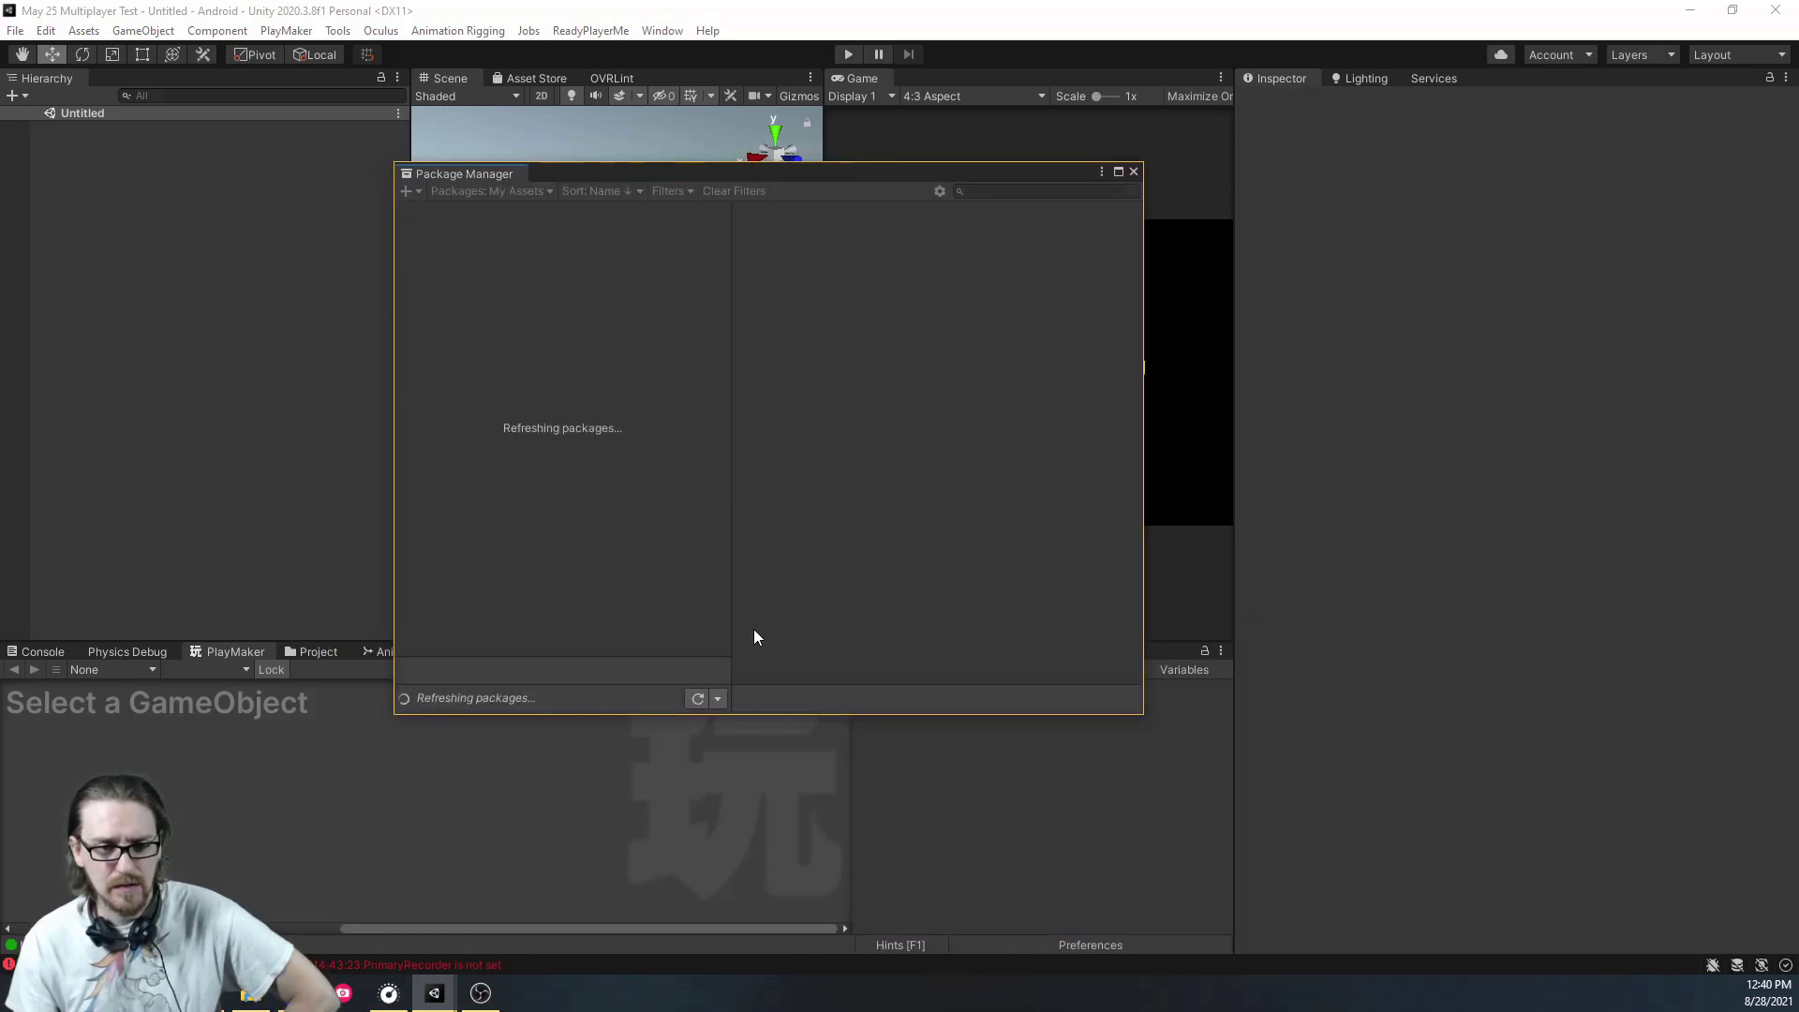
click(1060, 191)
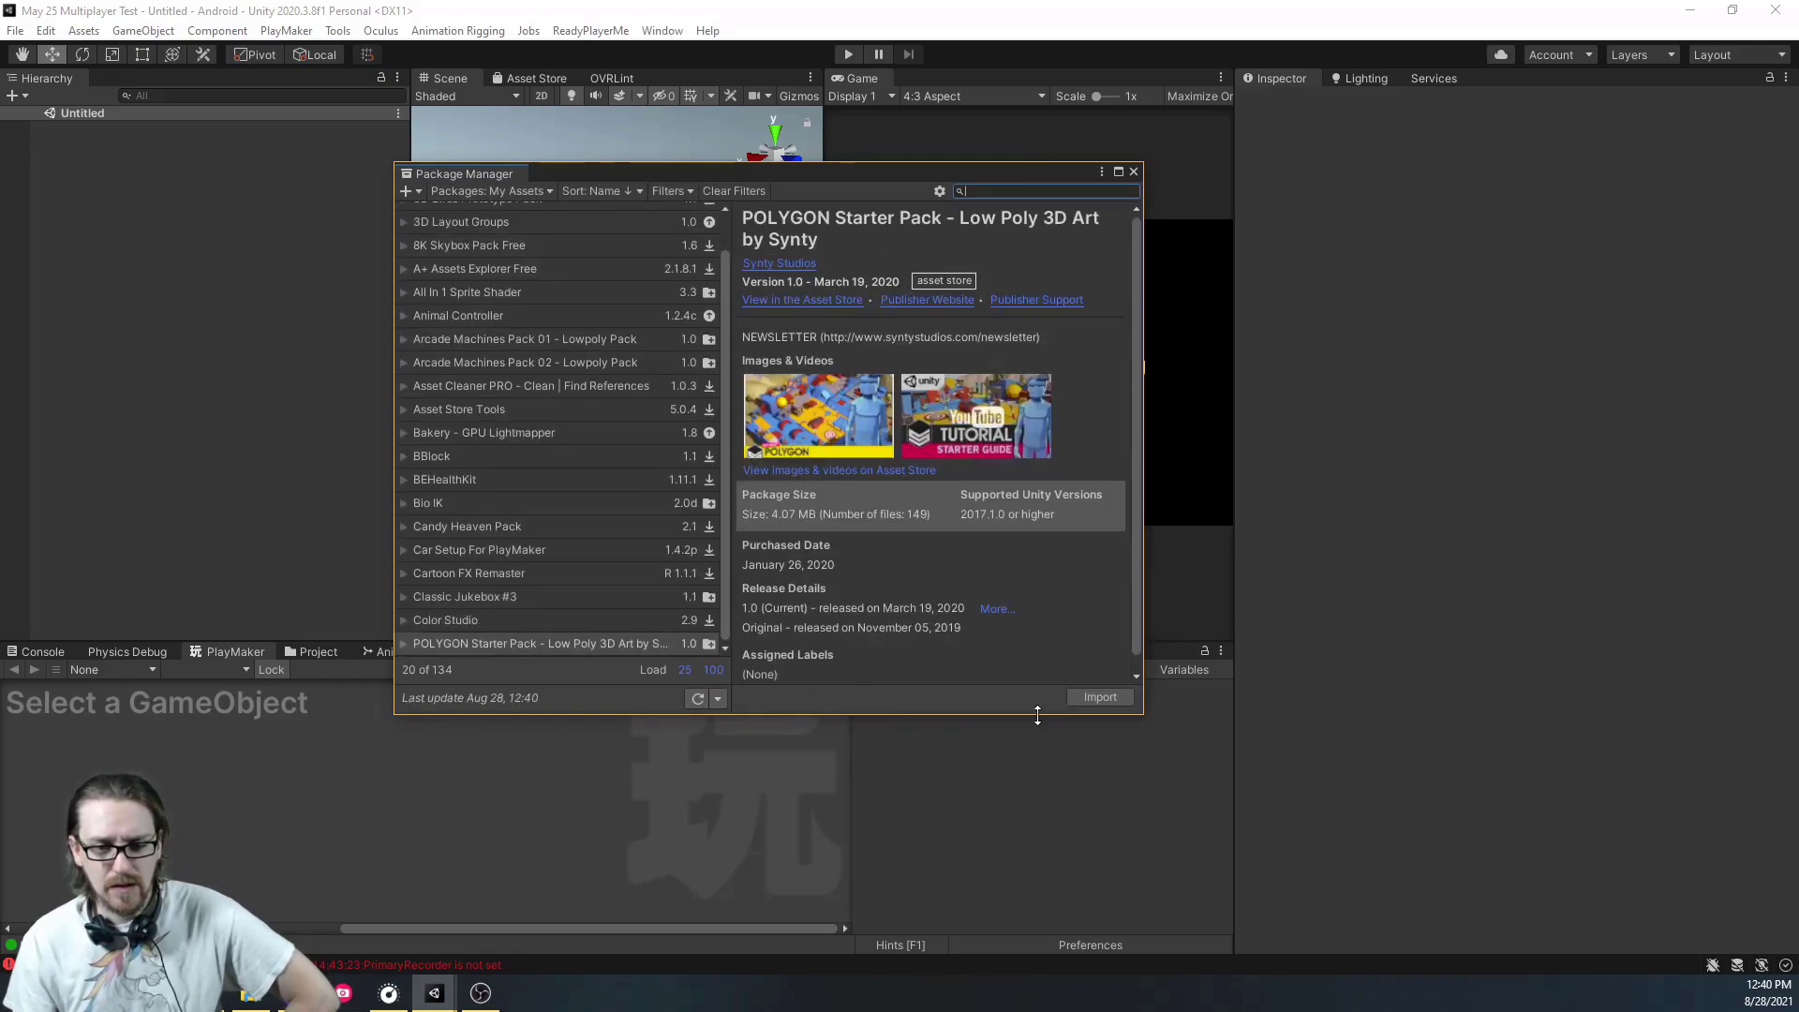
Import all POLYGON Starter Pack assets, then close the Package Manager
click(1102, 697)
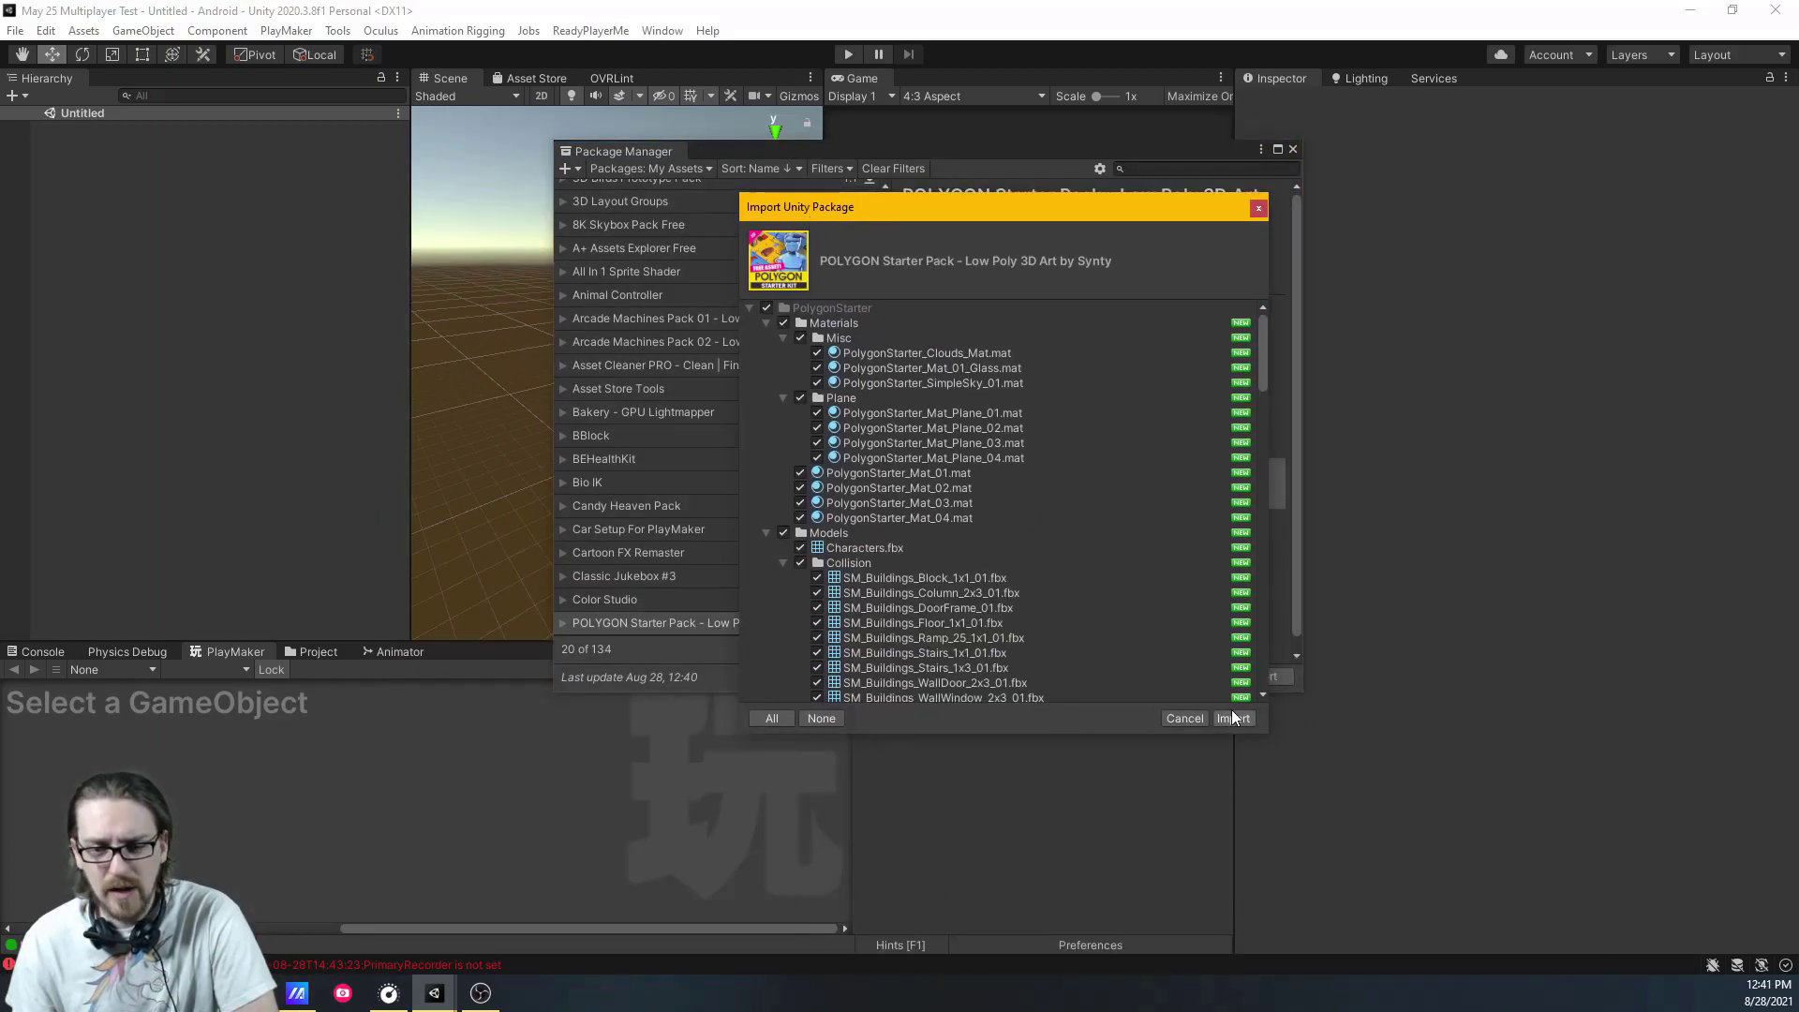
drag(1261, 341, 1256, 566)
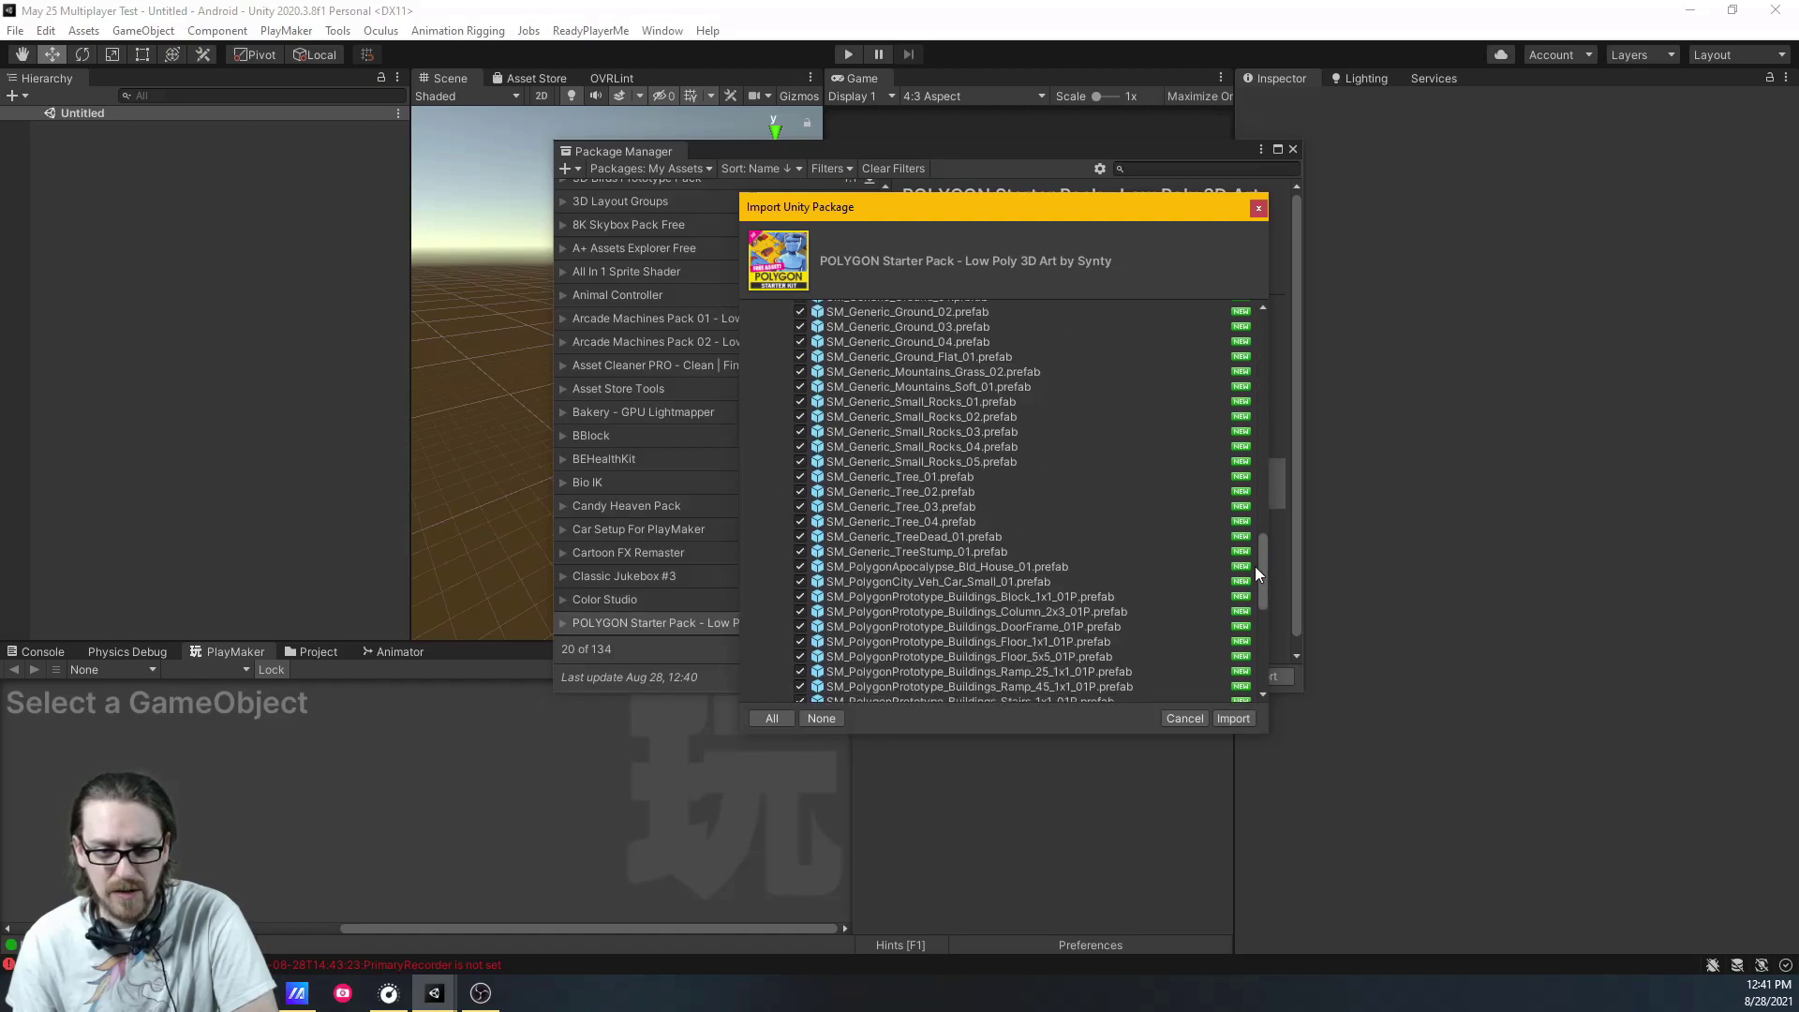
click(1225, 717)
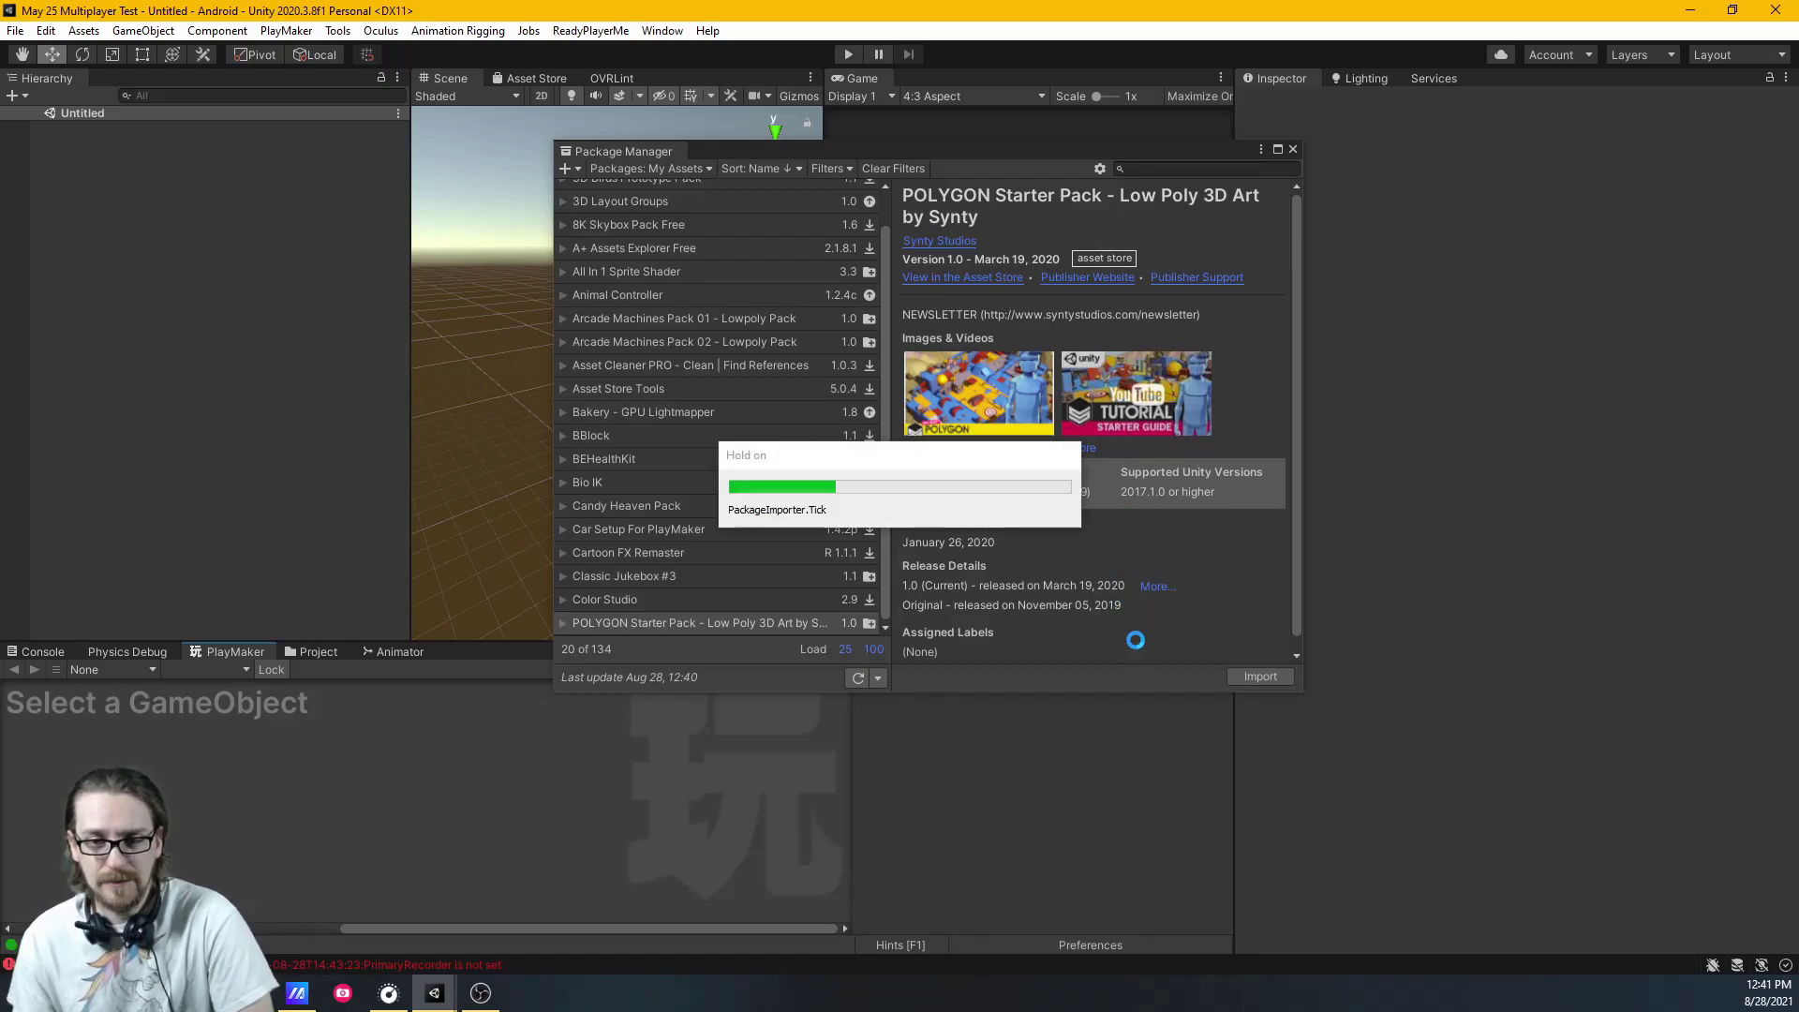
click(1292, 150)
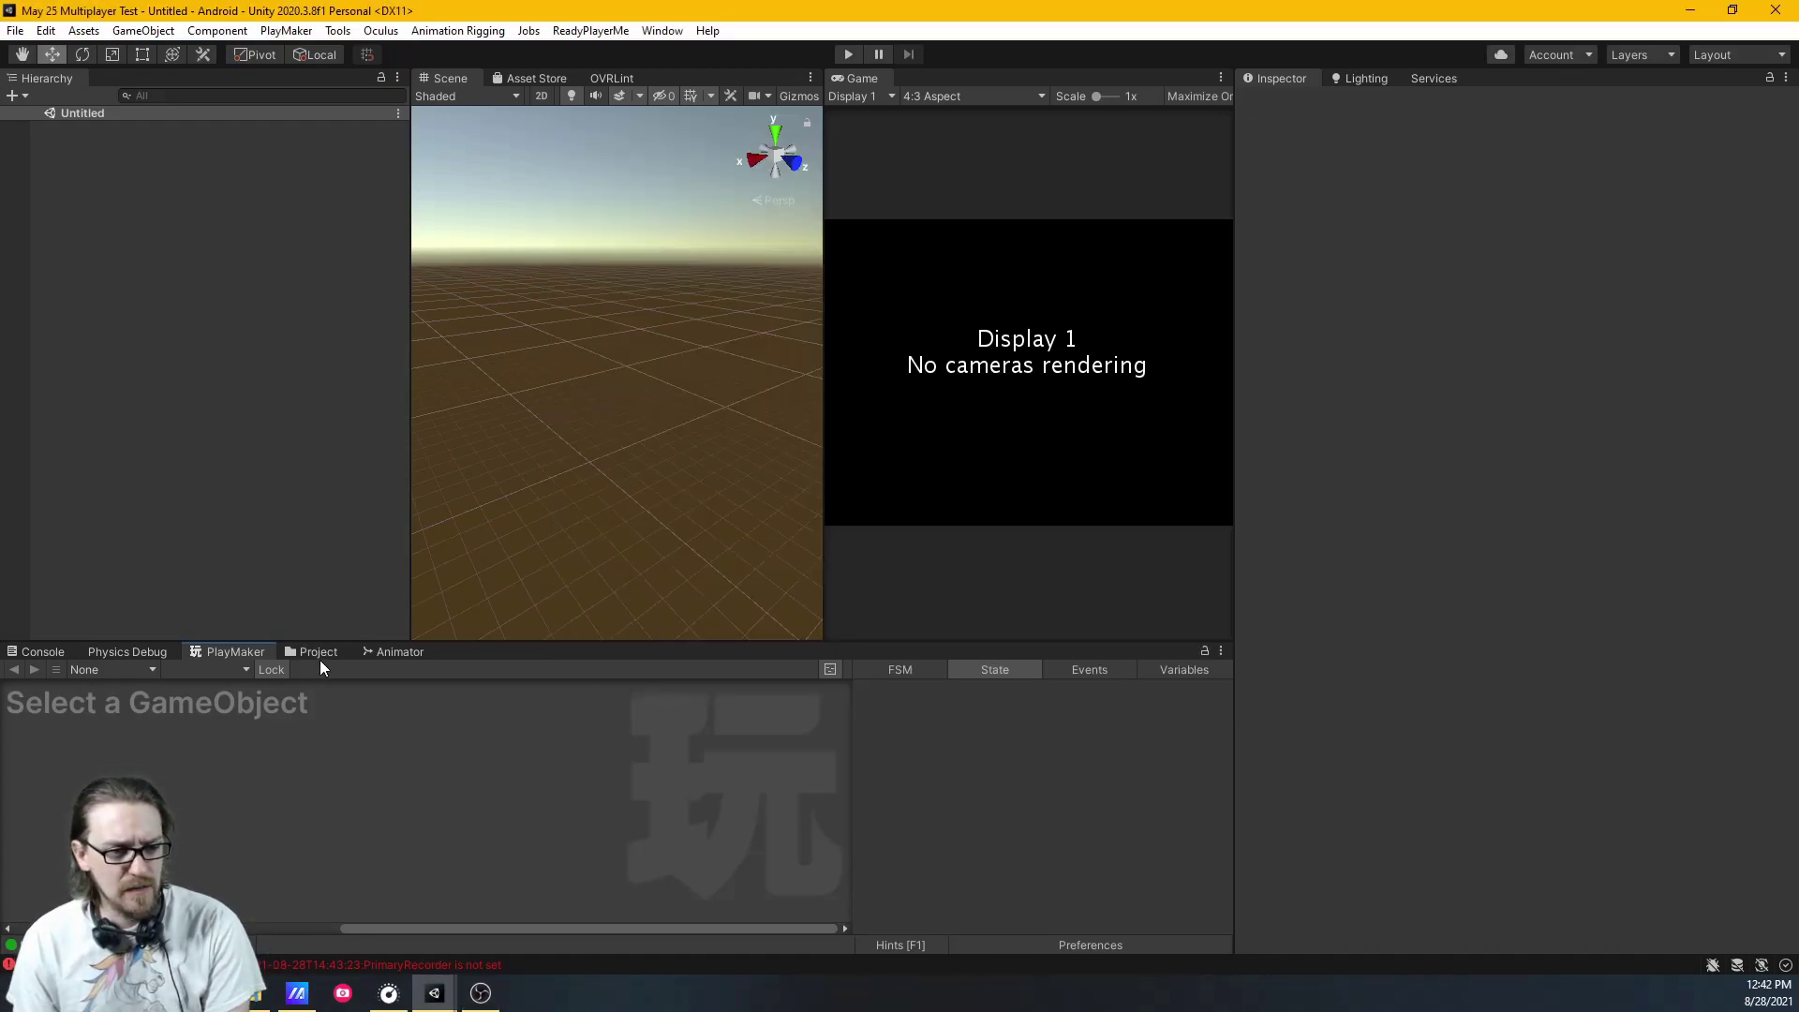
Show the project's asset folders in a taller bottom panel with Photon collapsed
click(319, 652)
drag(526, 637, 525, 398)
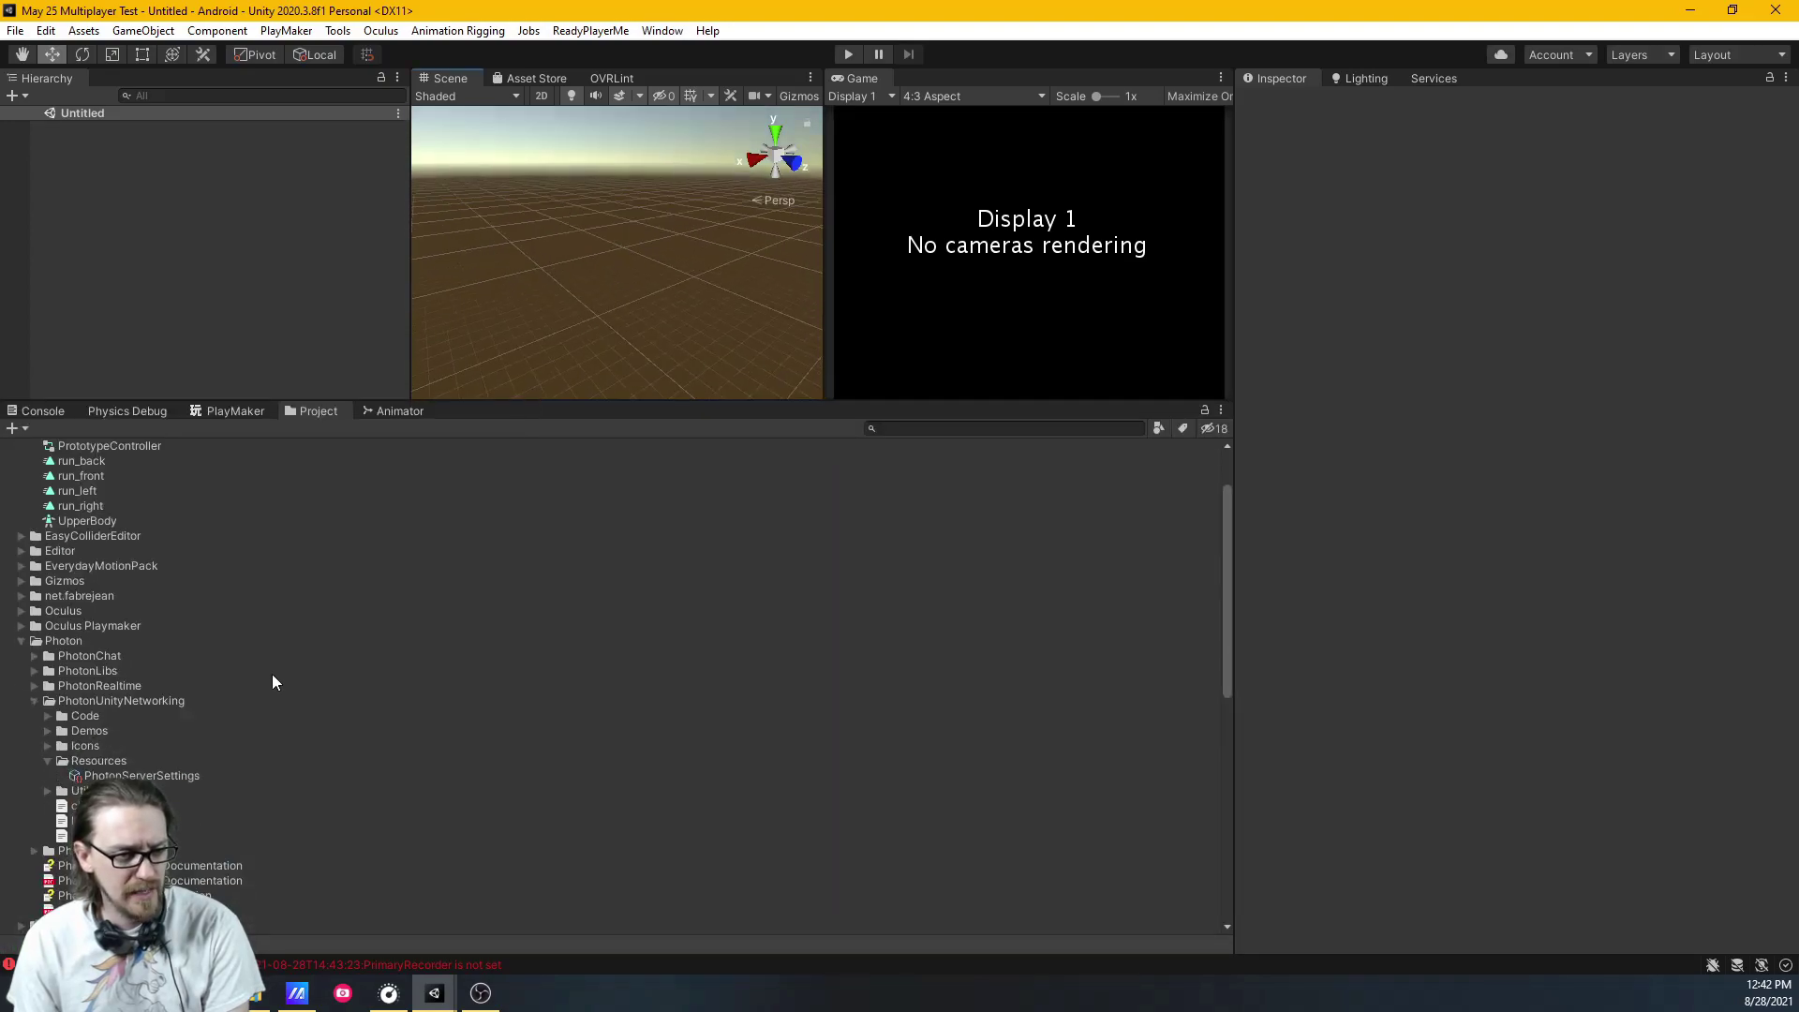
click(21, 641)
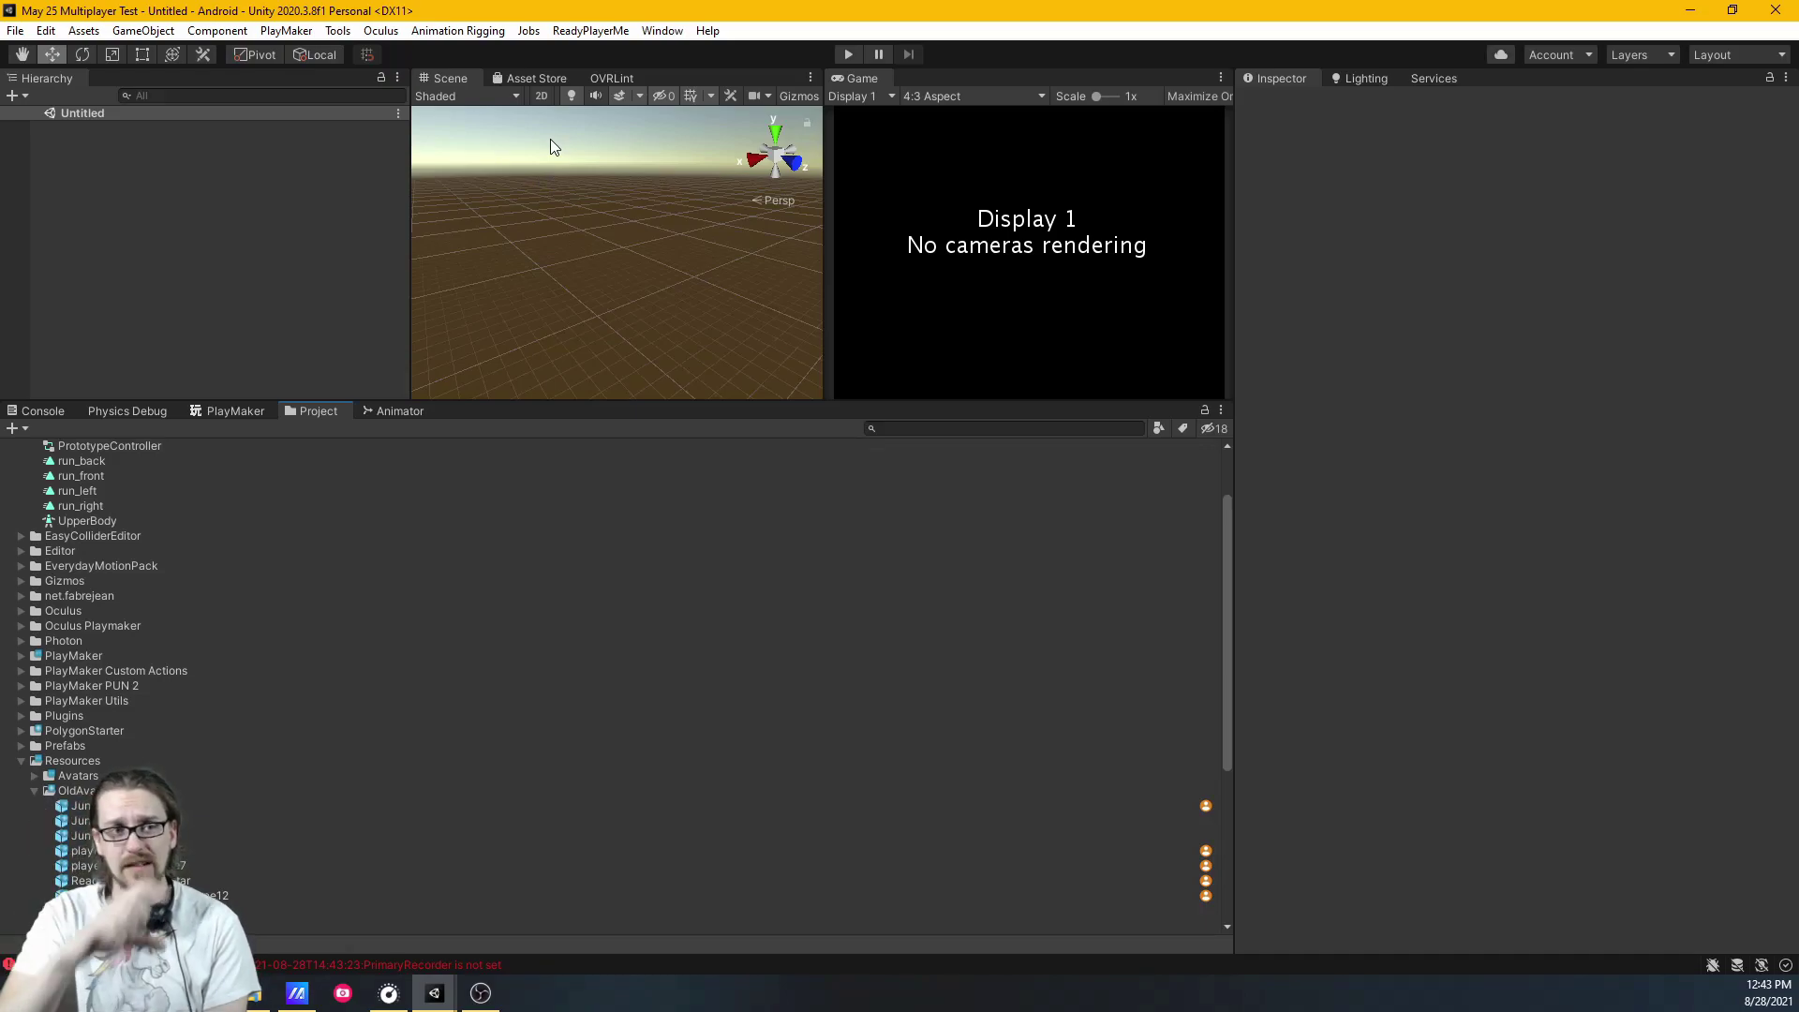
Check that the Oculus XR Plug-in Management settings target Quest and Quest 2
click(45, 30)
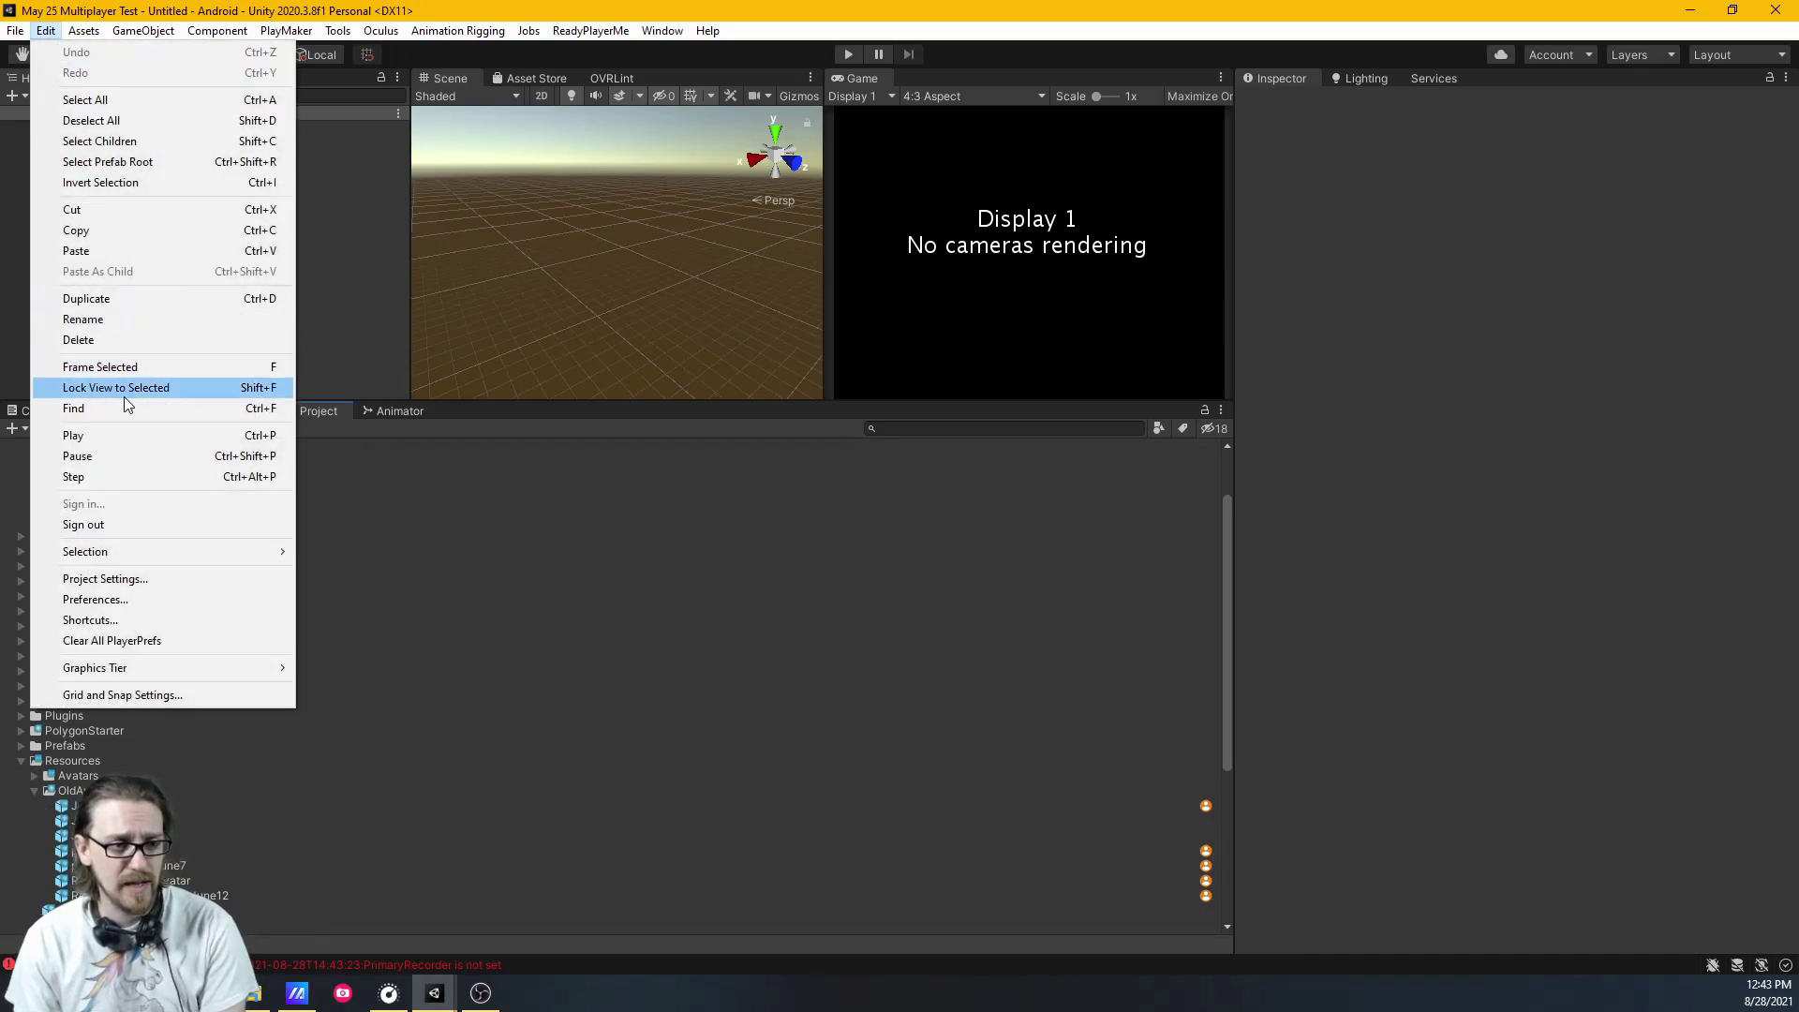
click(141, 579)
click(309, 599)
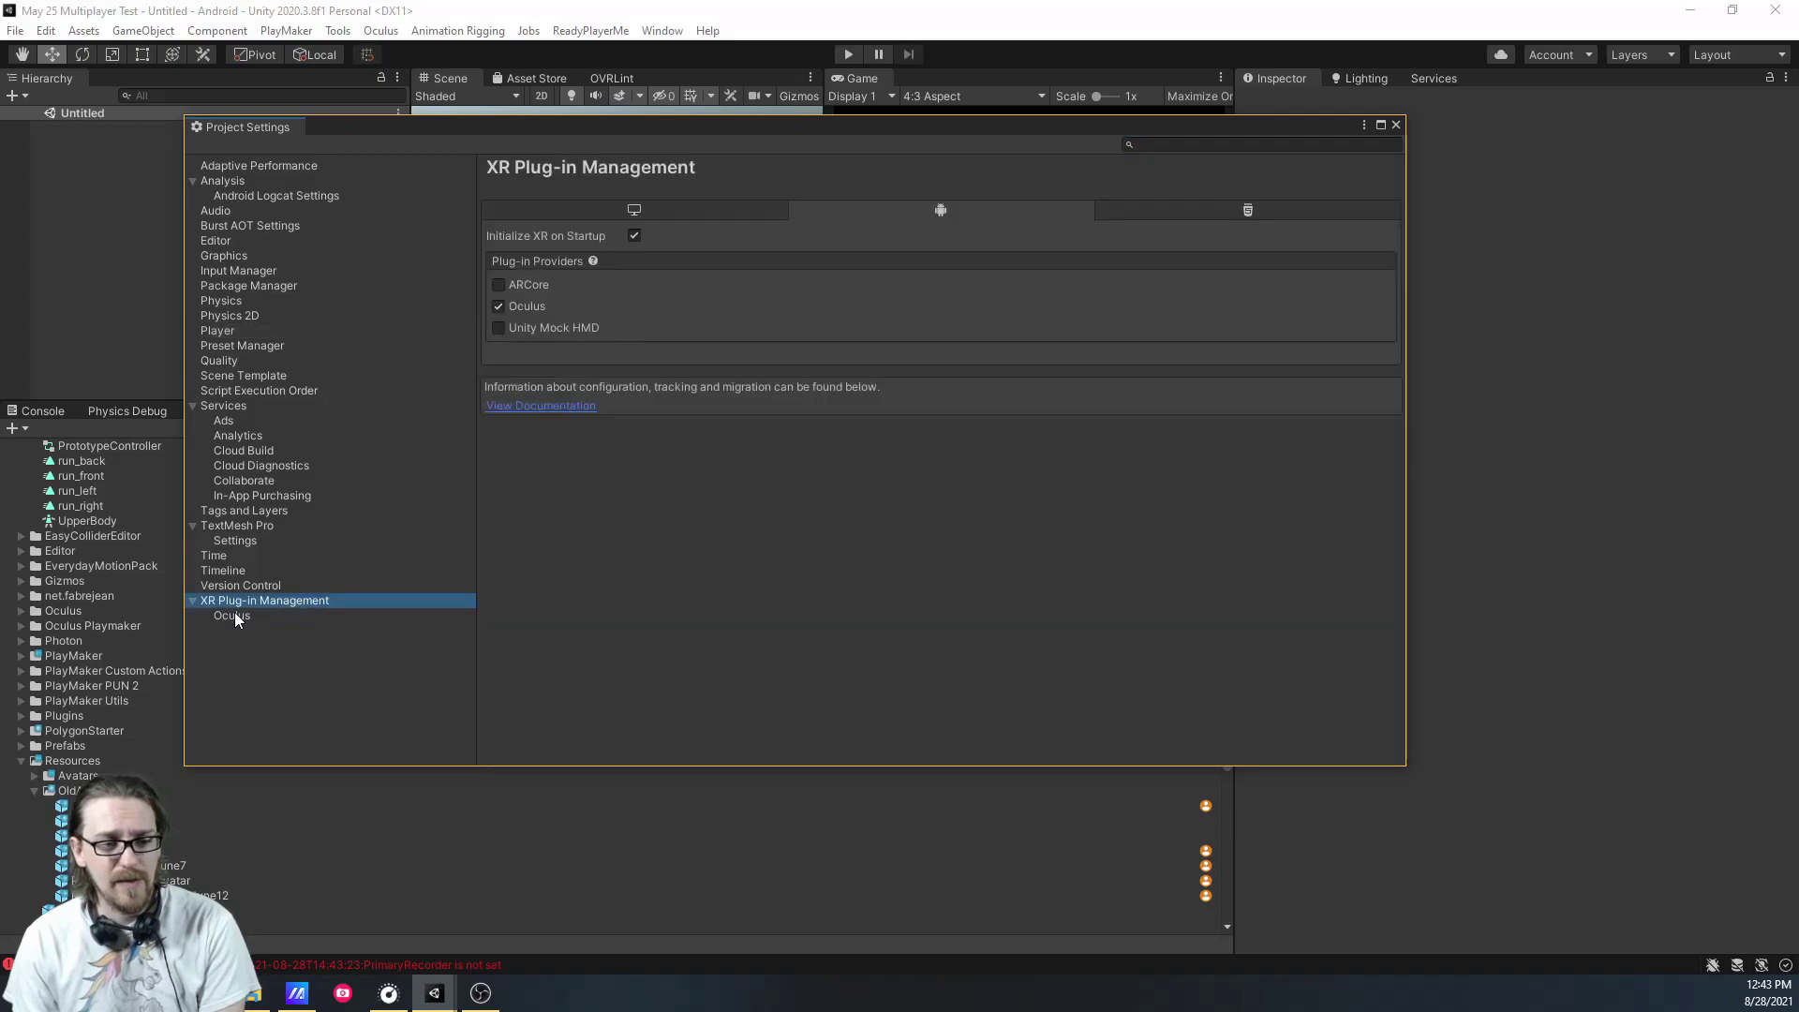
click(255, 616)
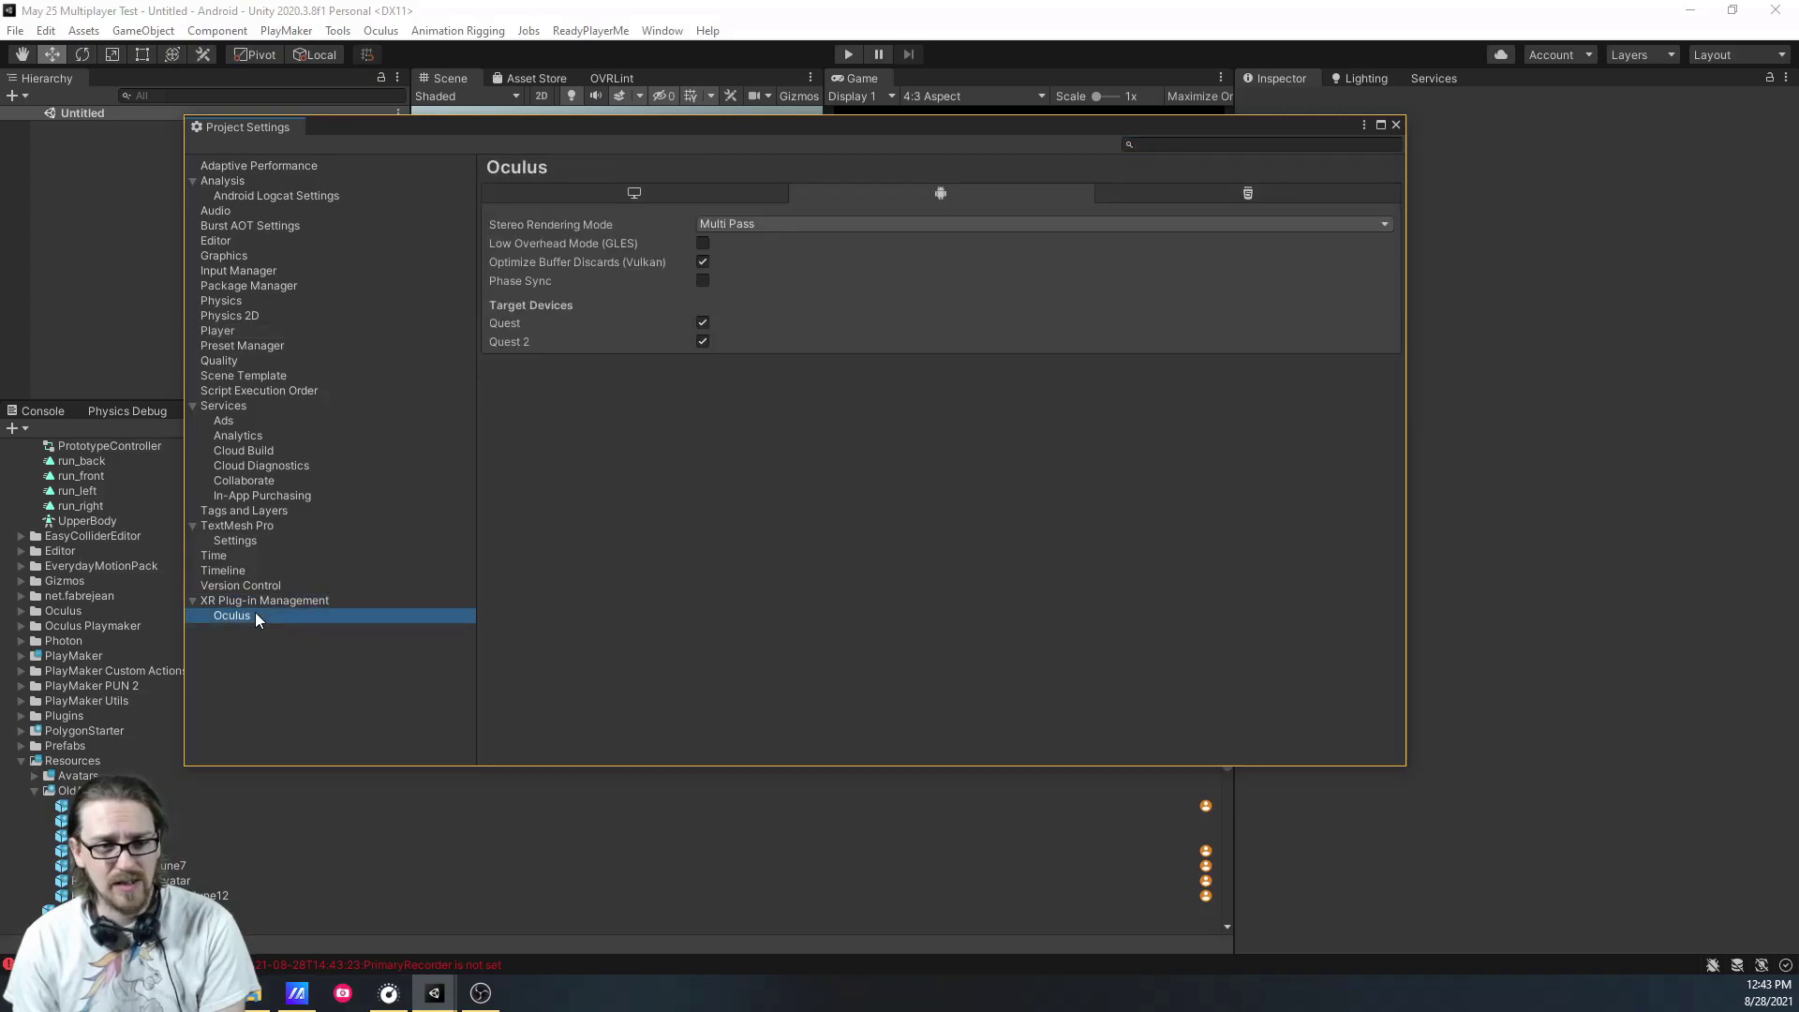
click(1396, 125)
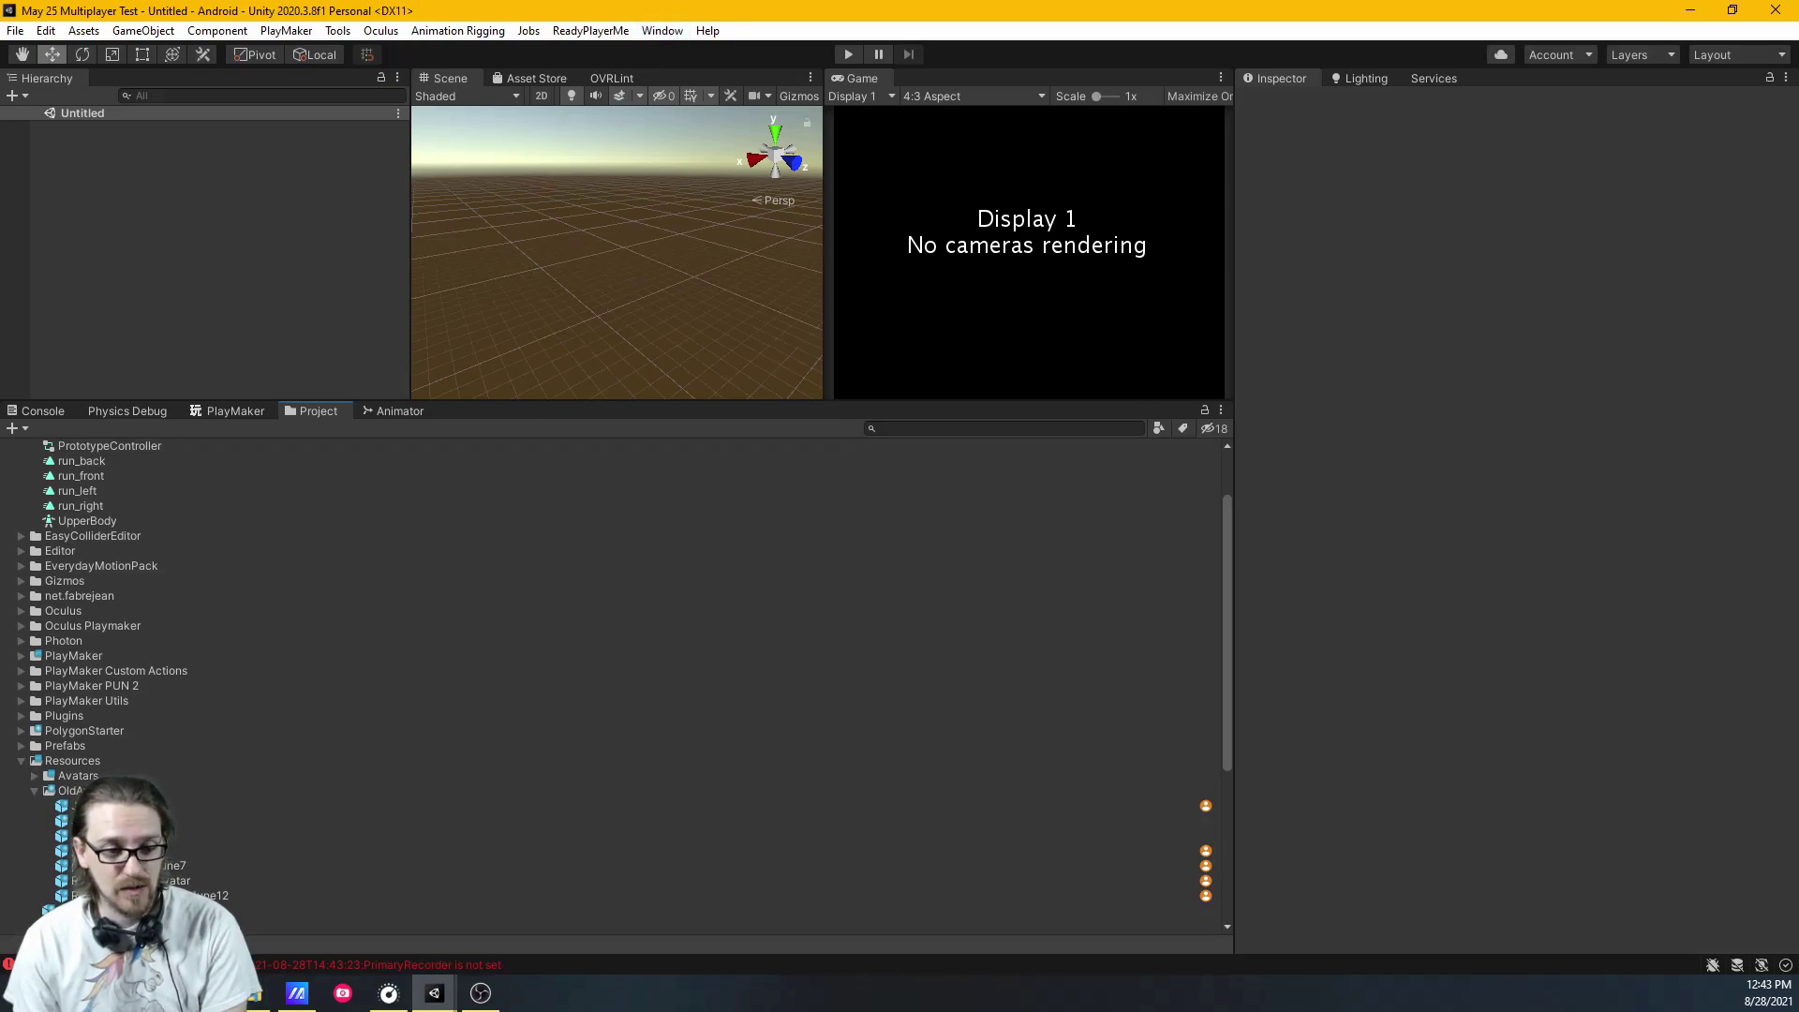
click(251, 993)
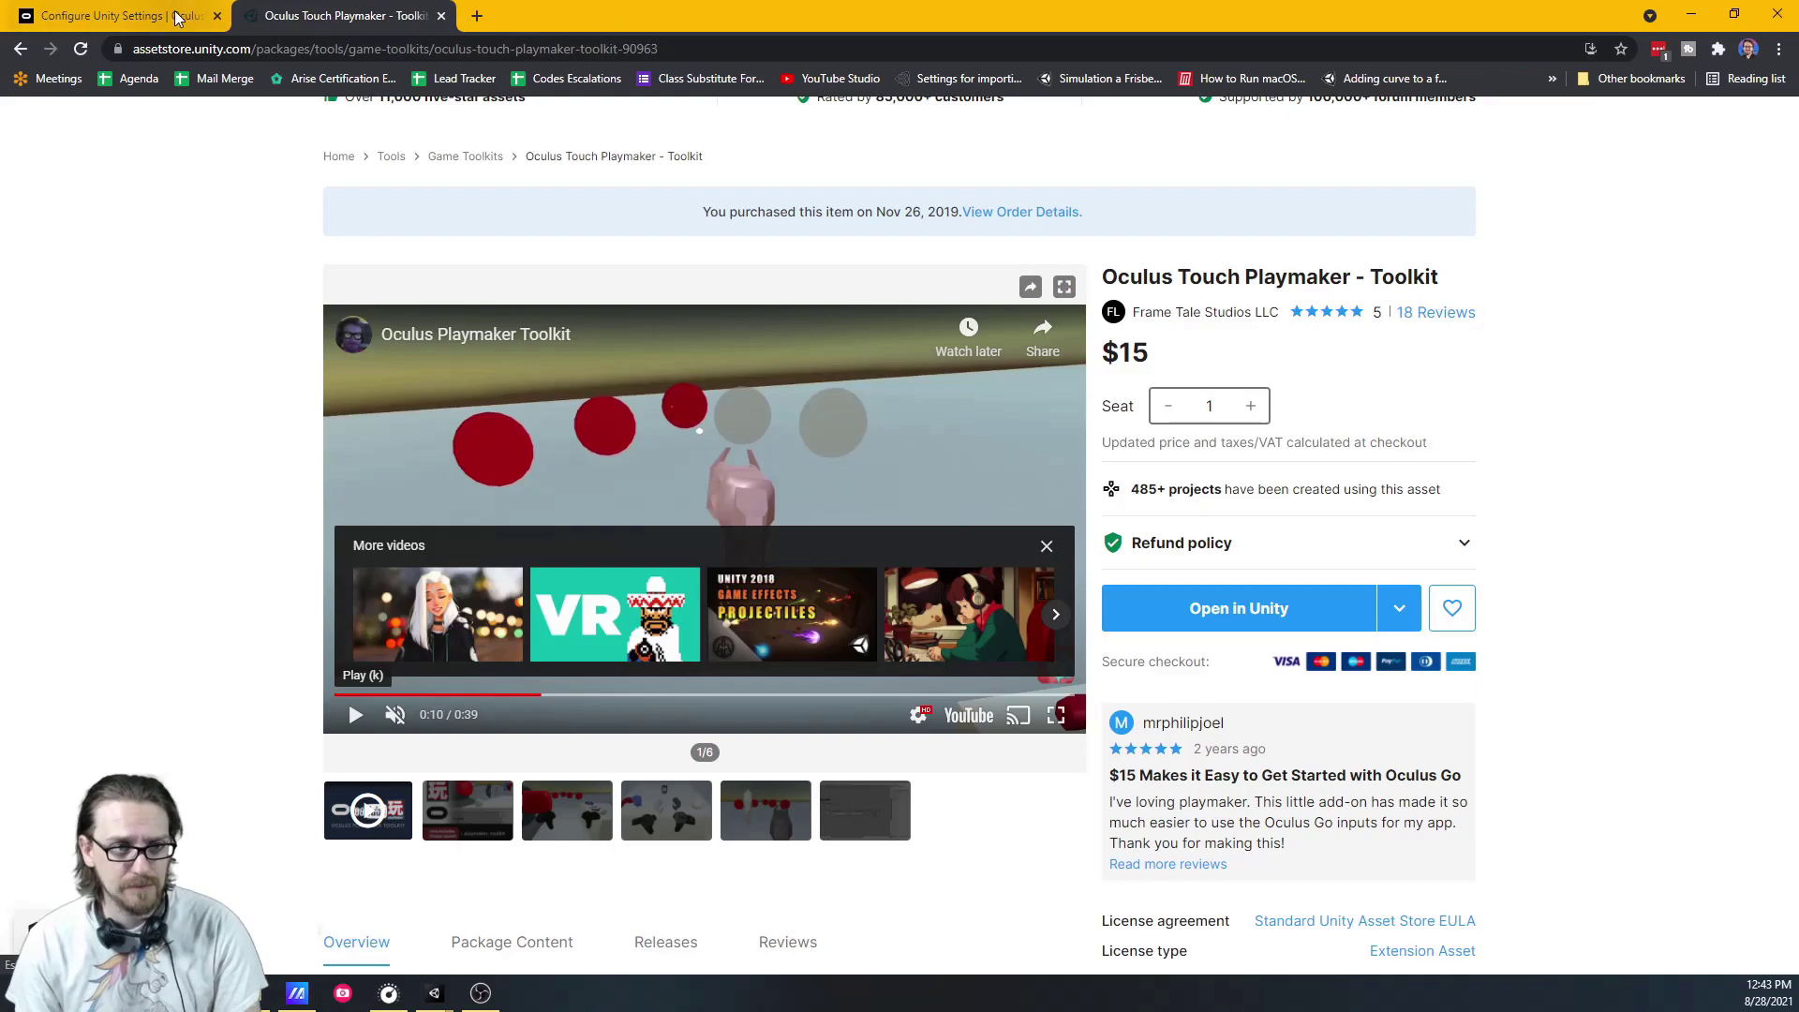
Search the Asset Store for 'oculus untegration', then return to the Oculus Configure Unity Settings page
scroll(434, 262, up, 2)
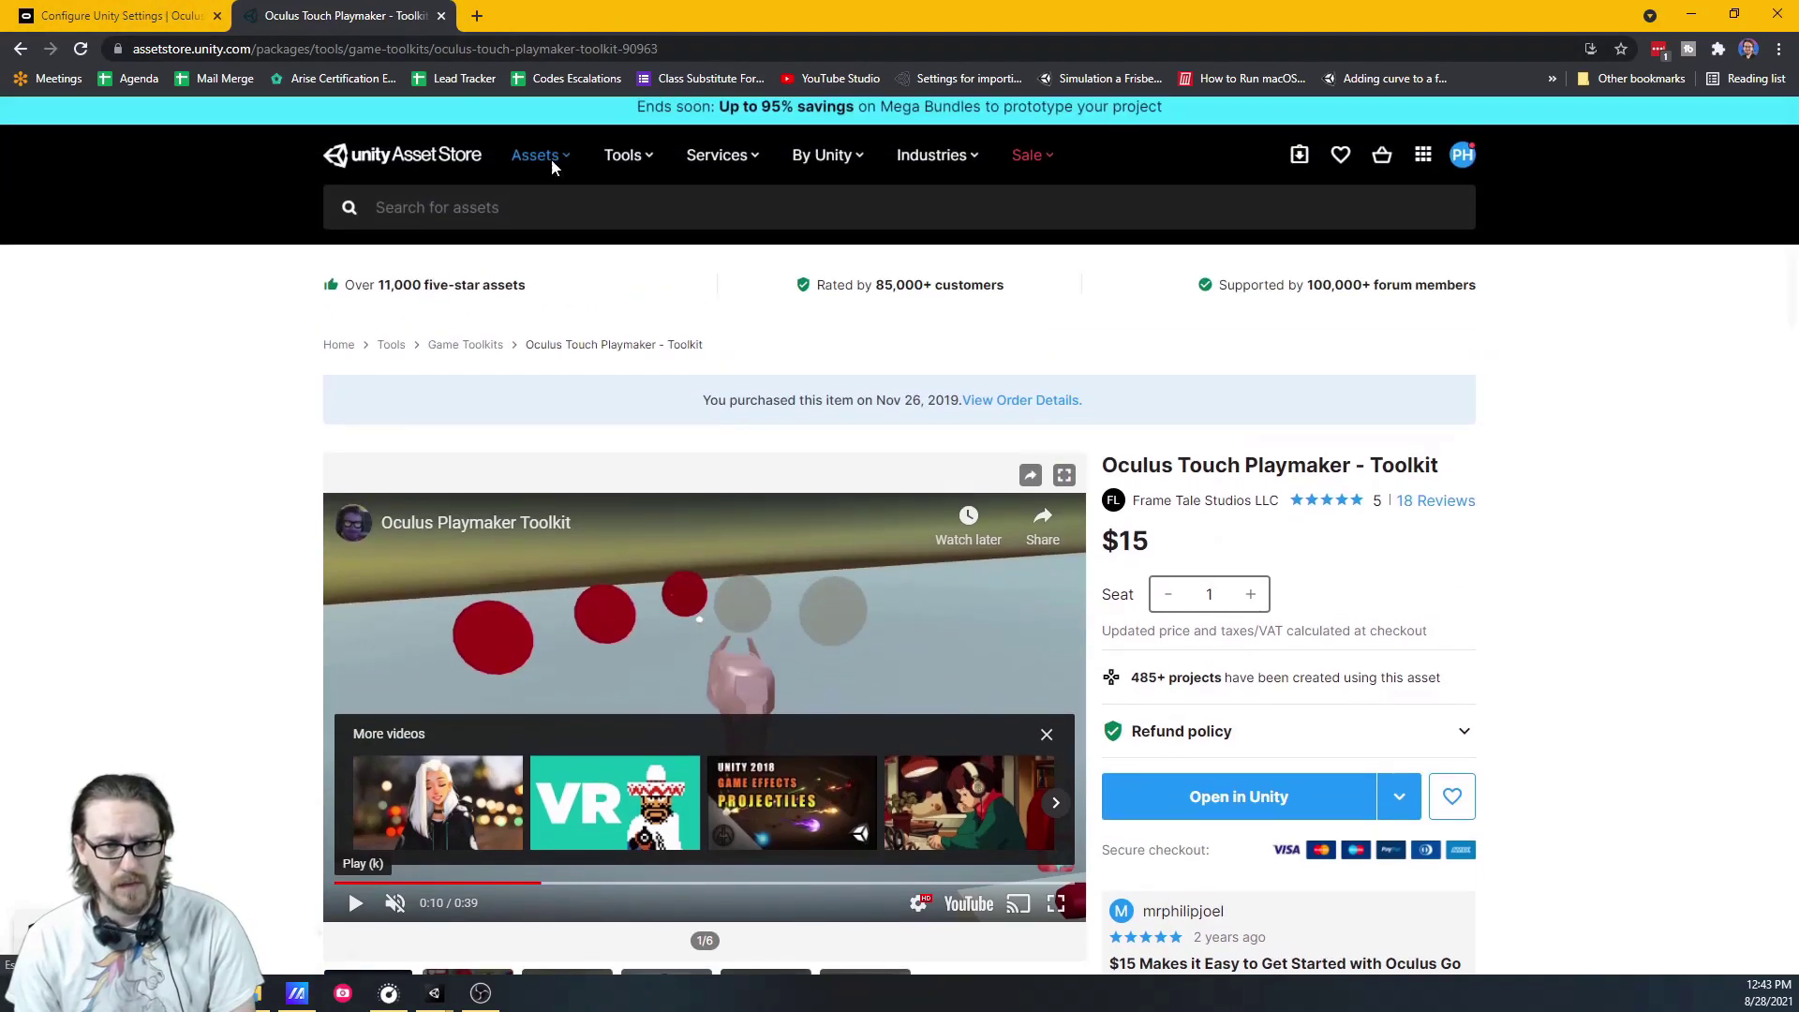
click(556, 211)
text(oculus u)
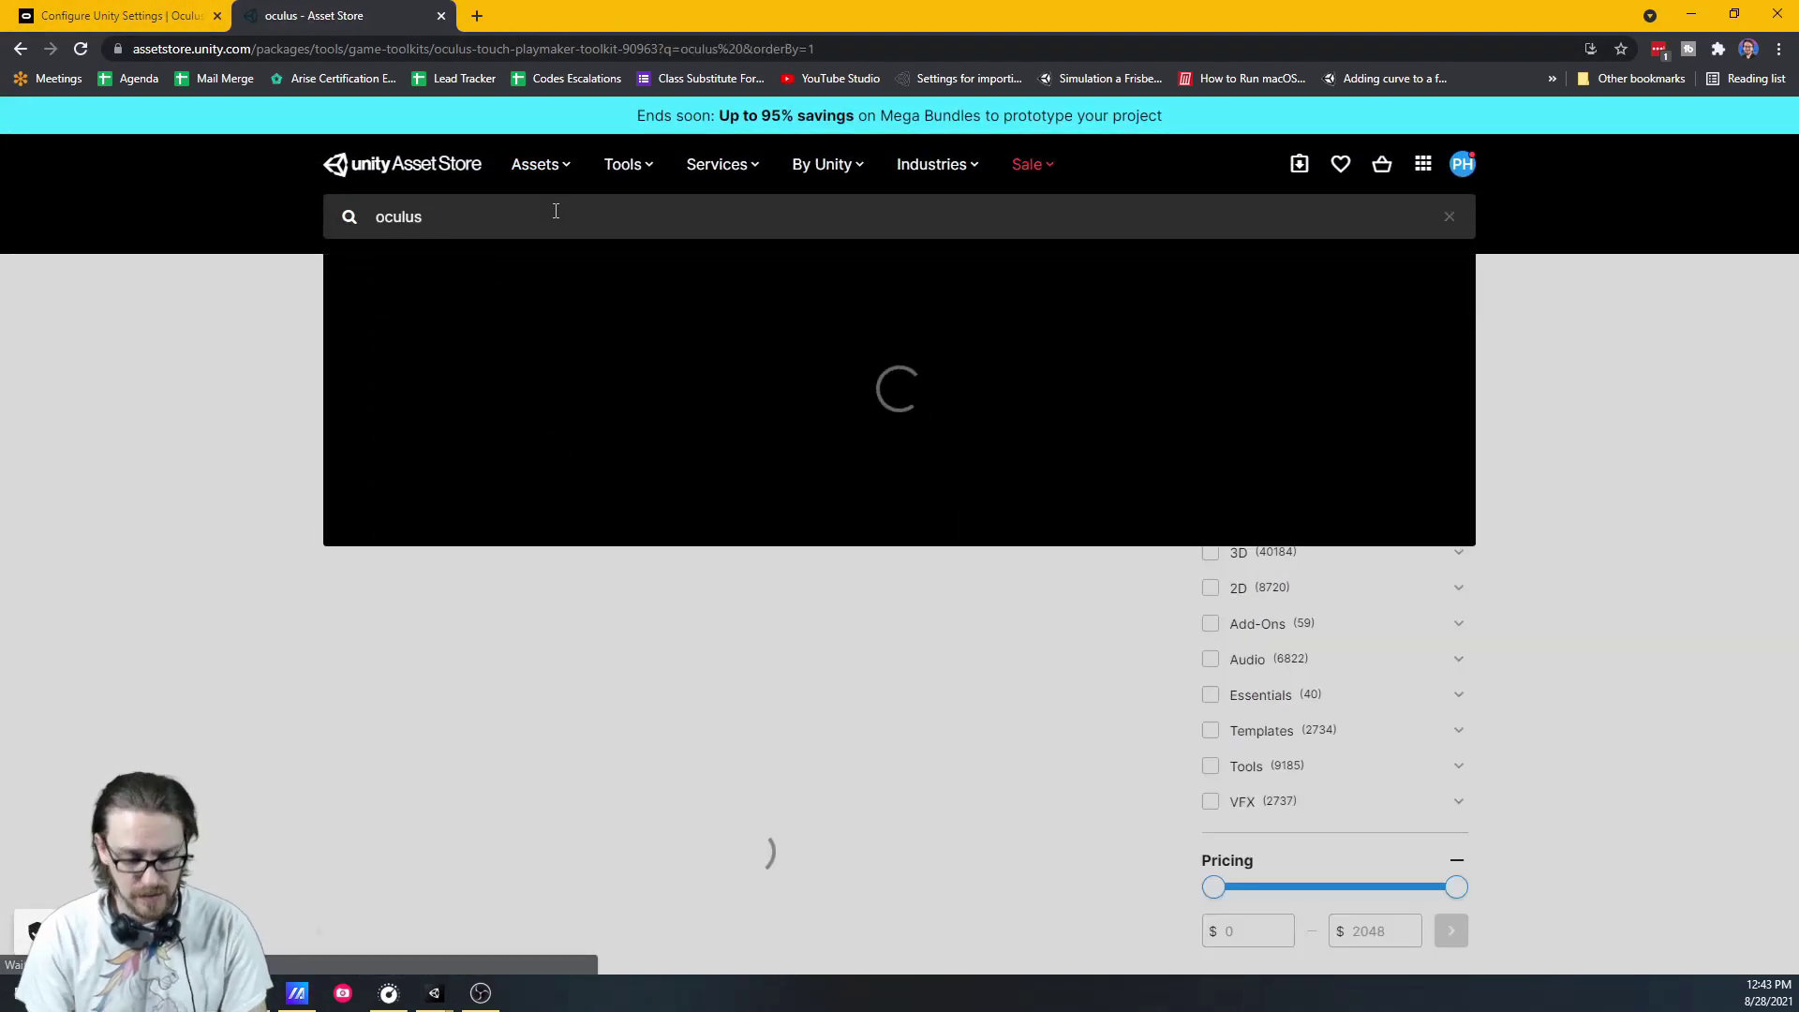
text(ntegration)
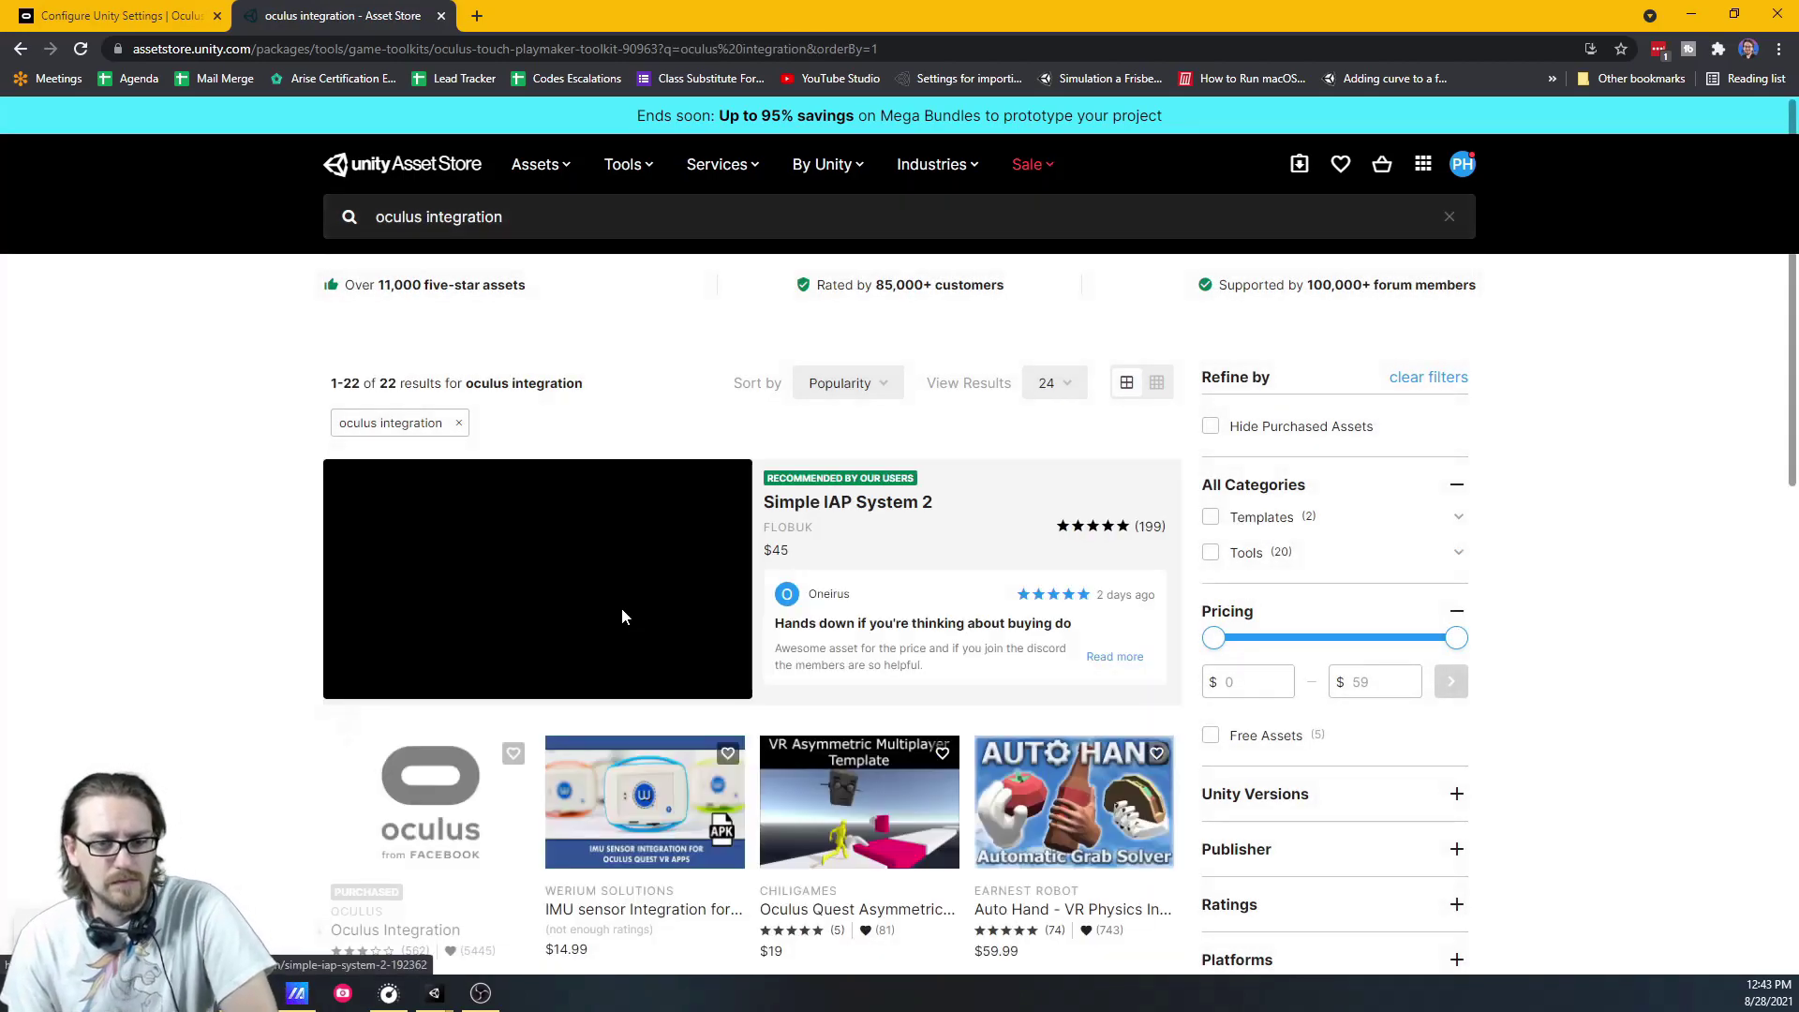
scroll(582, 803, down, 2)
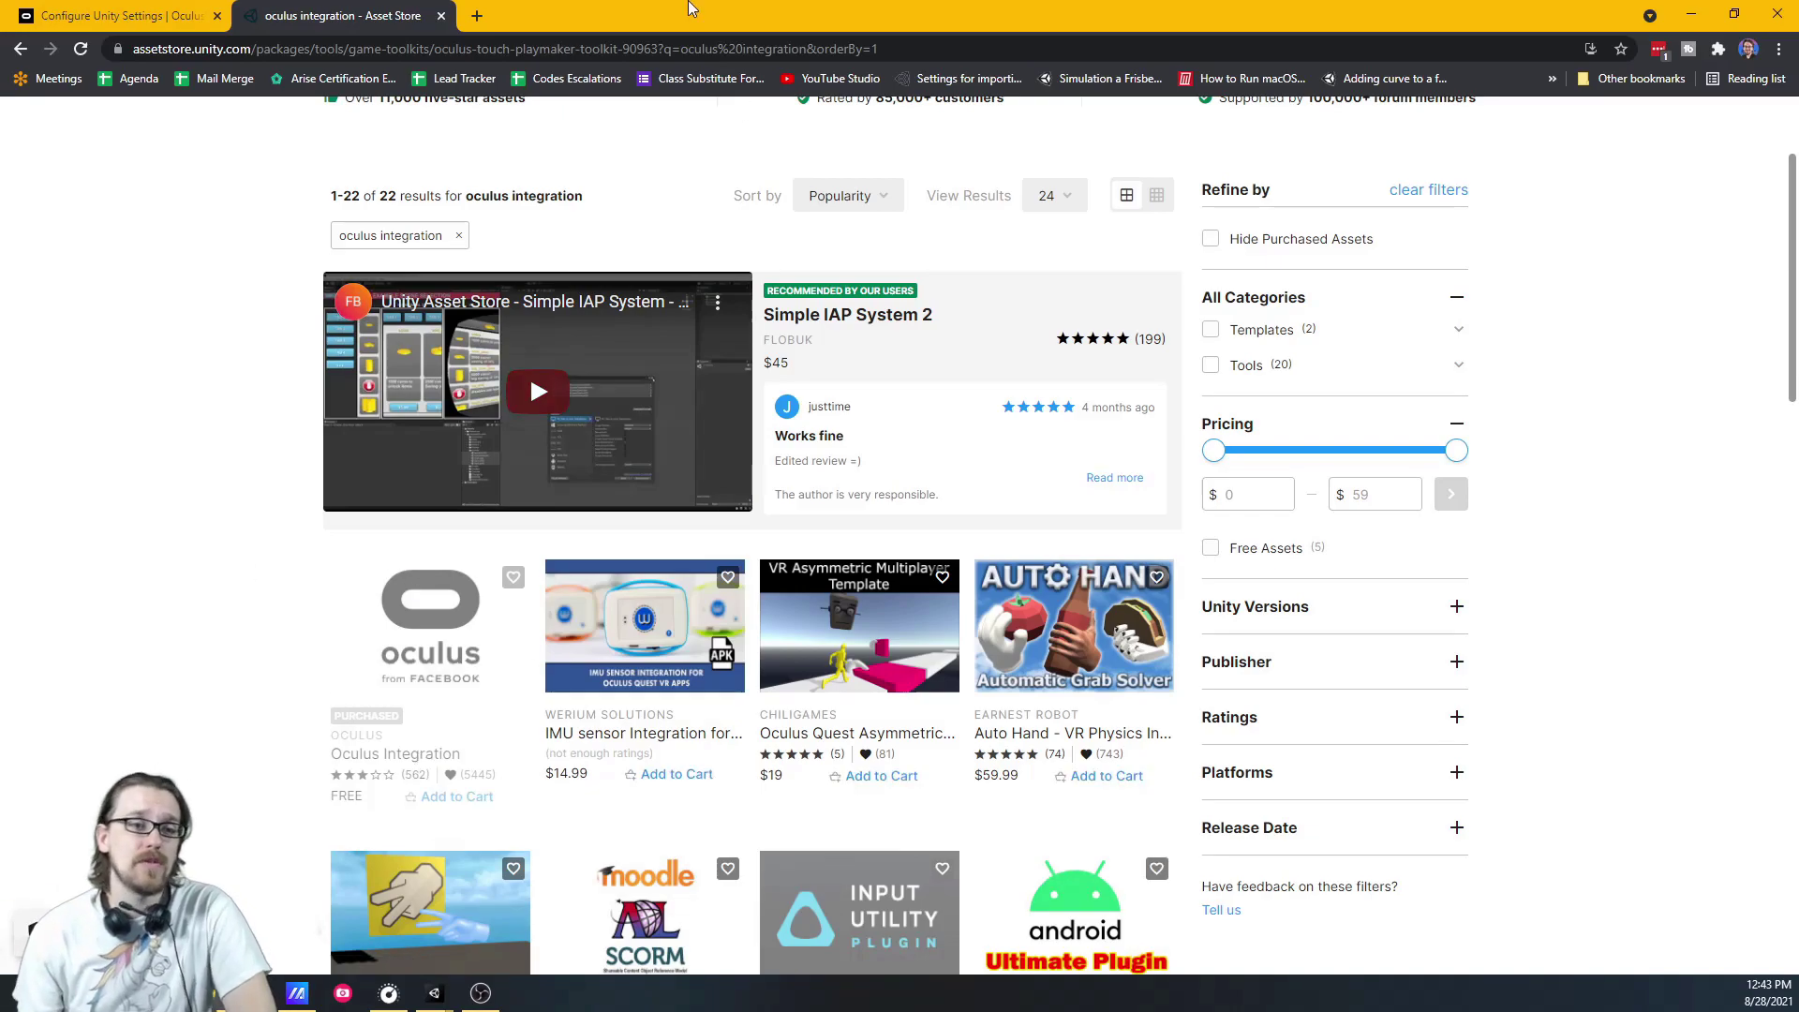
click(208, 26)
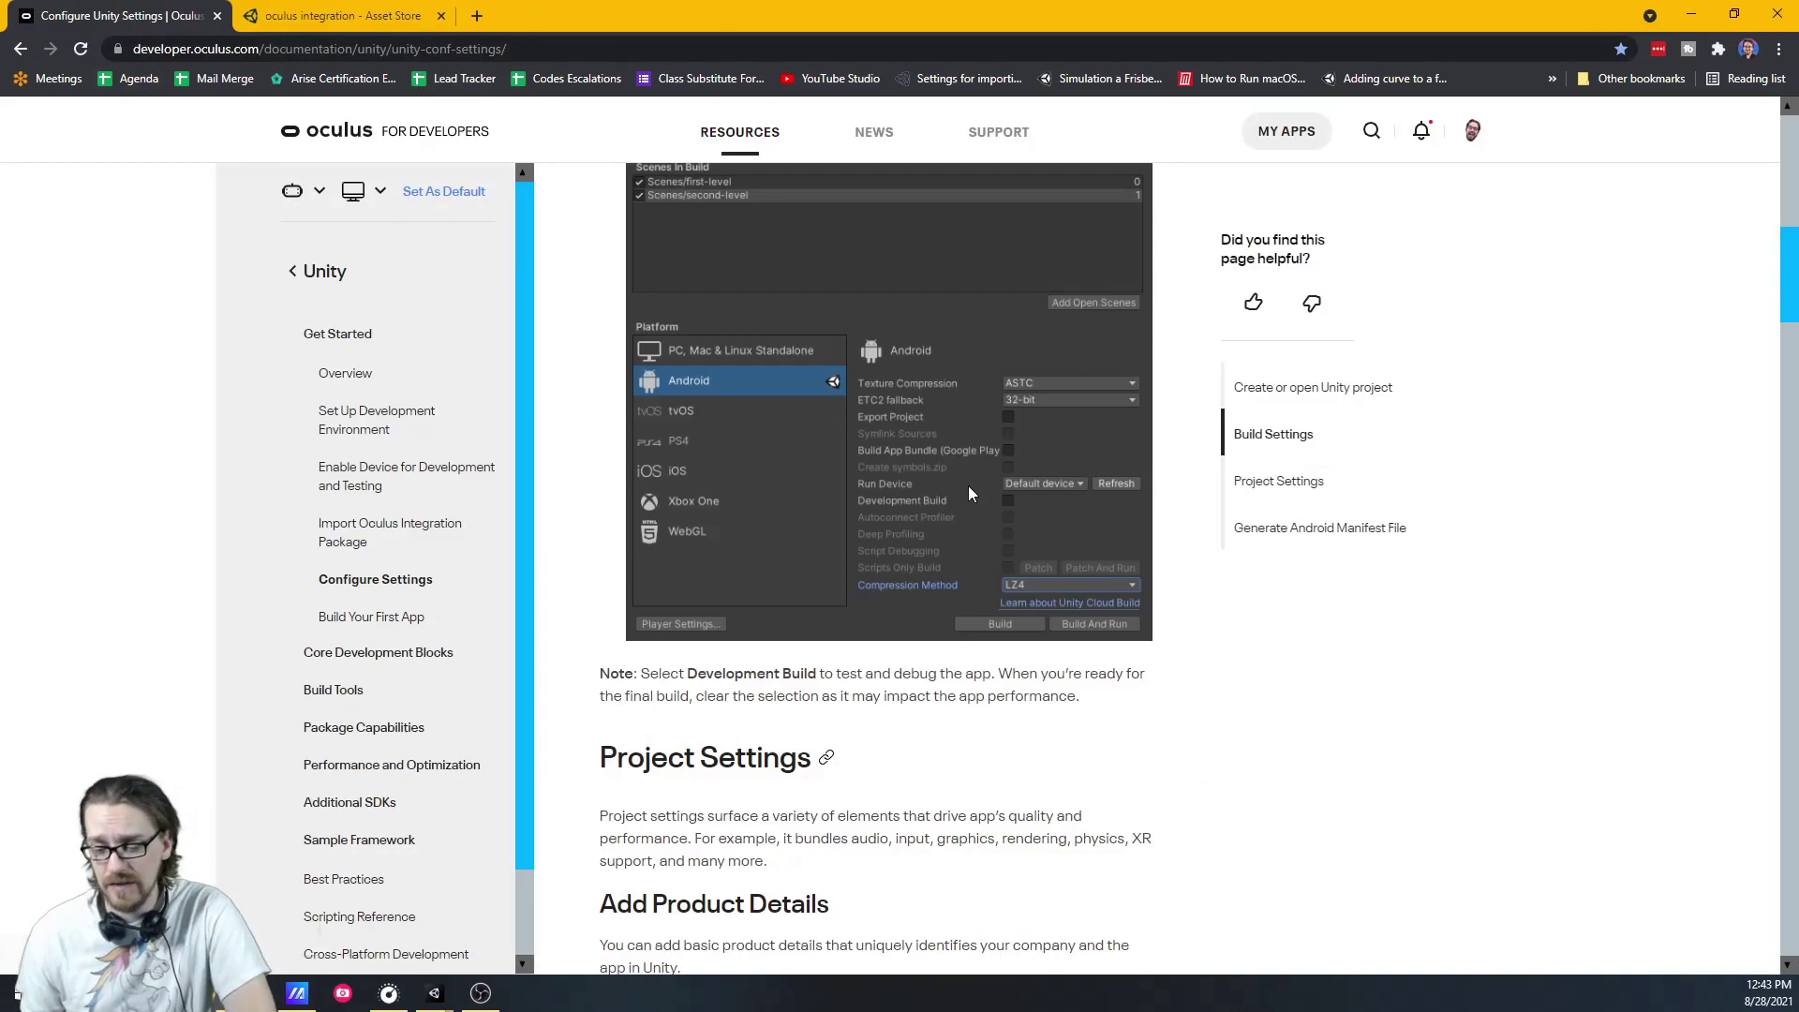
Open the Demo scene from the PolygonStarter Scenes folder
mouse_move(434, 993)
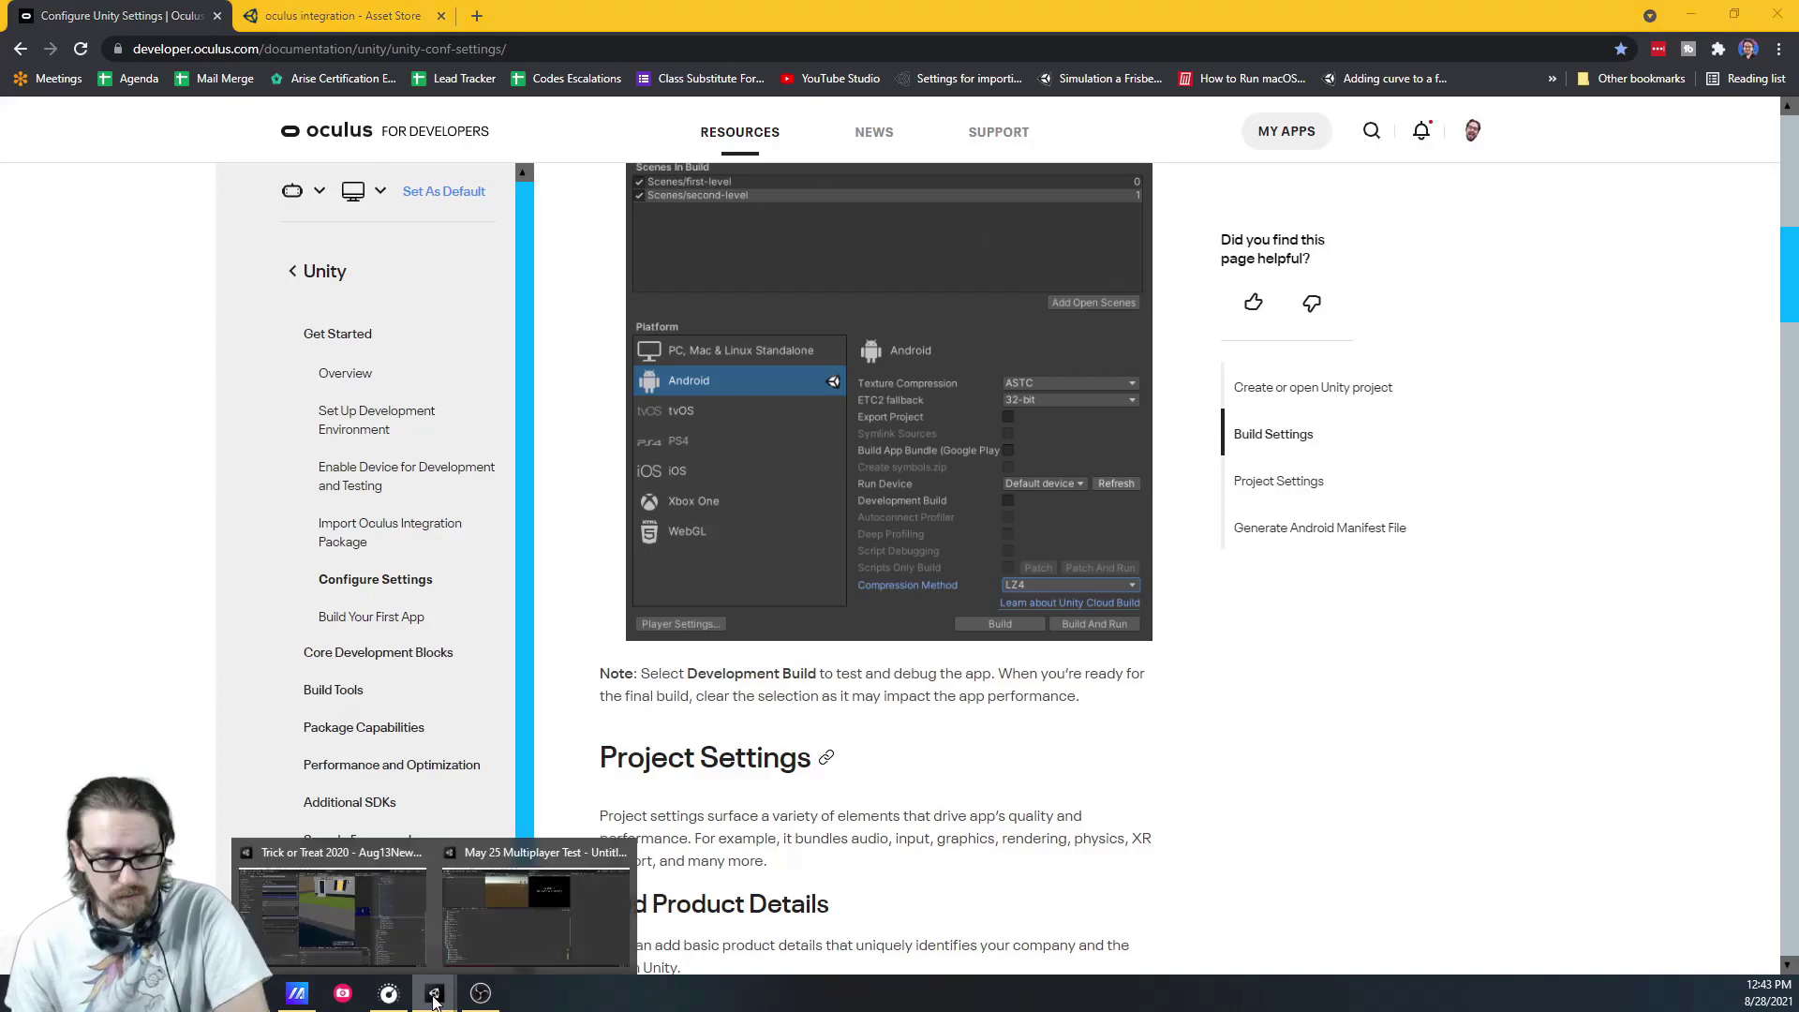
click(521, 925)
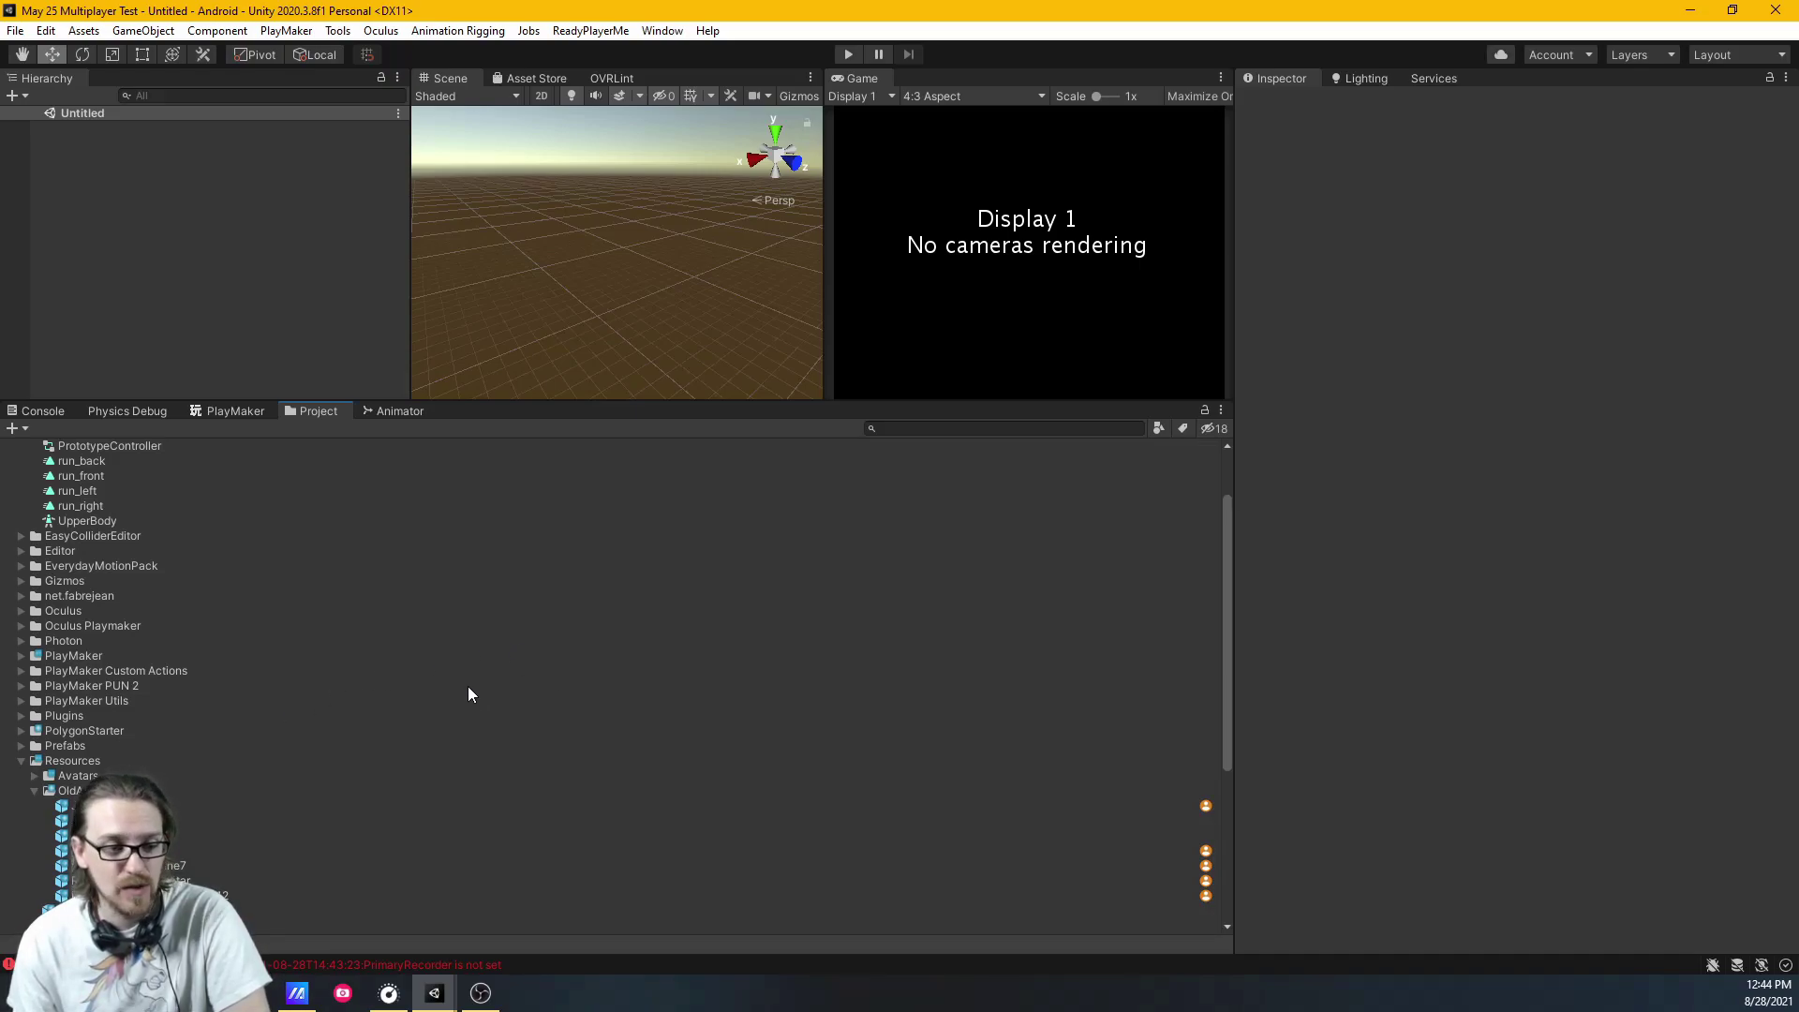
click(21, 761)
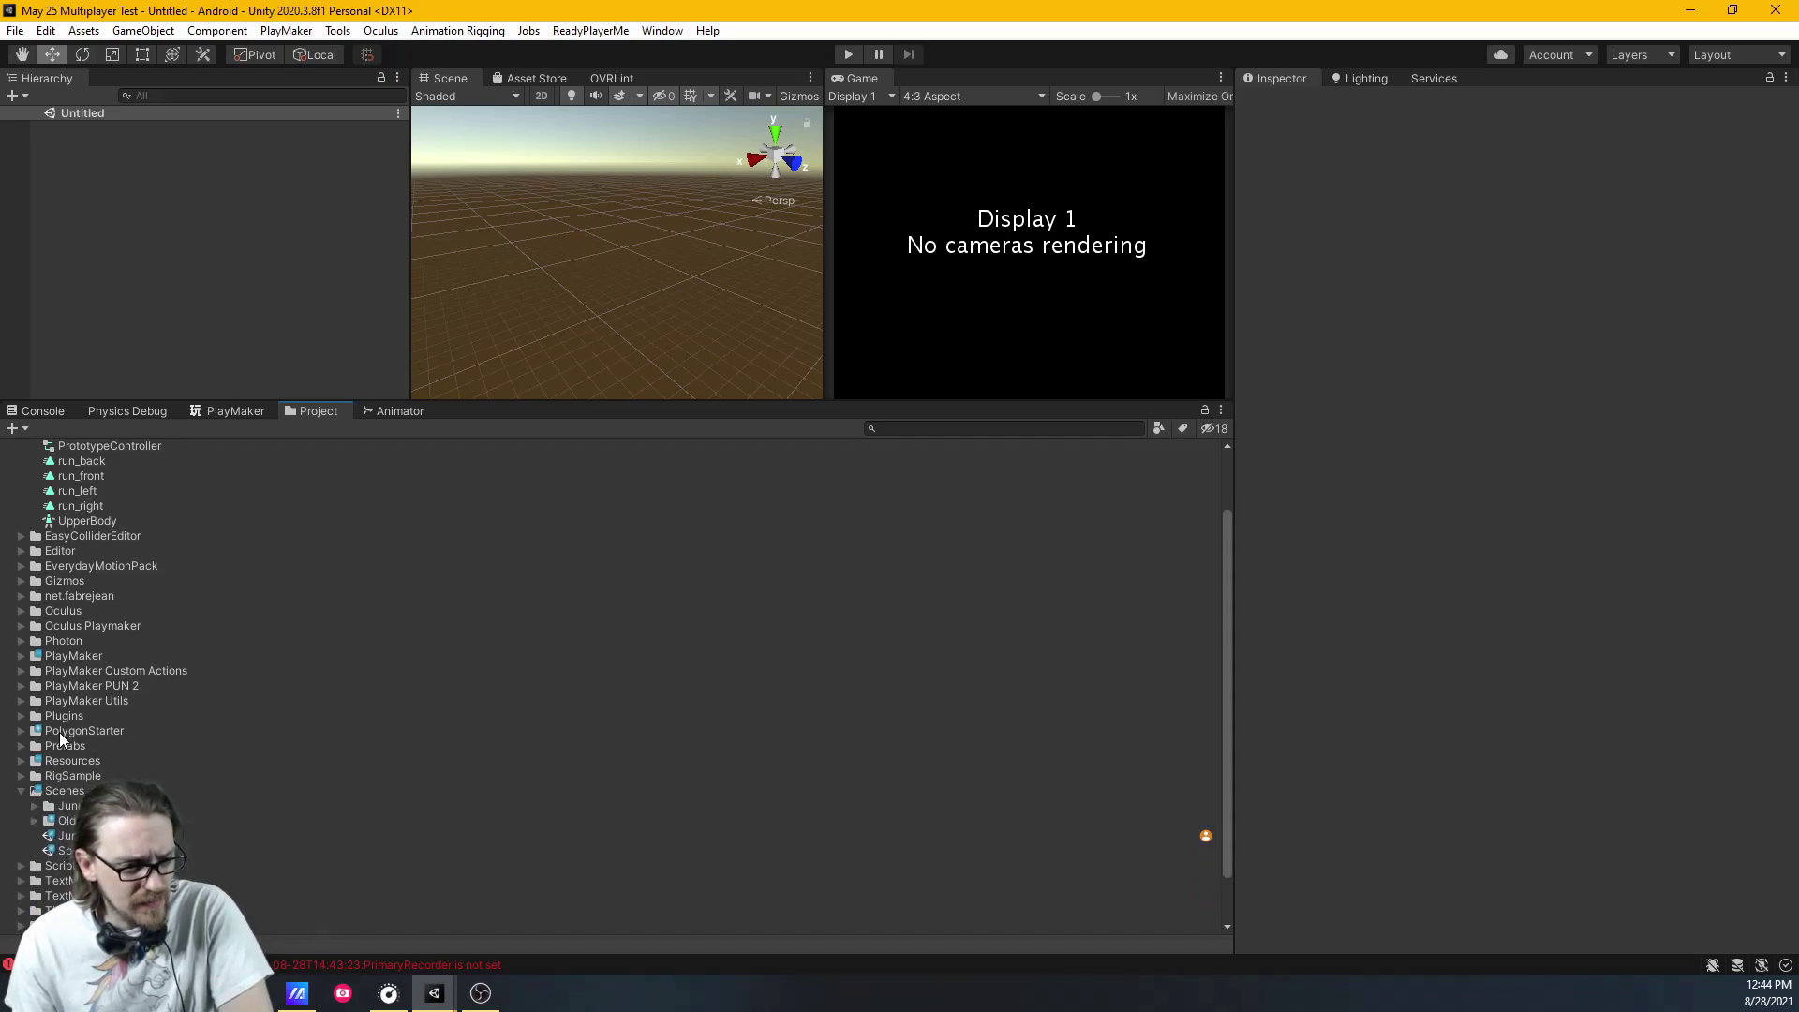
click(66, 728)
key(Right)
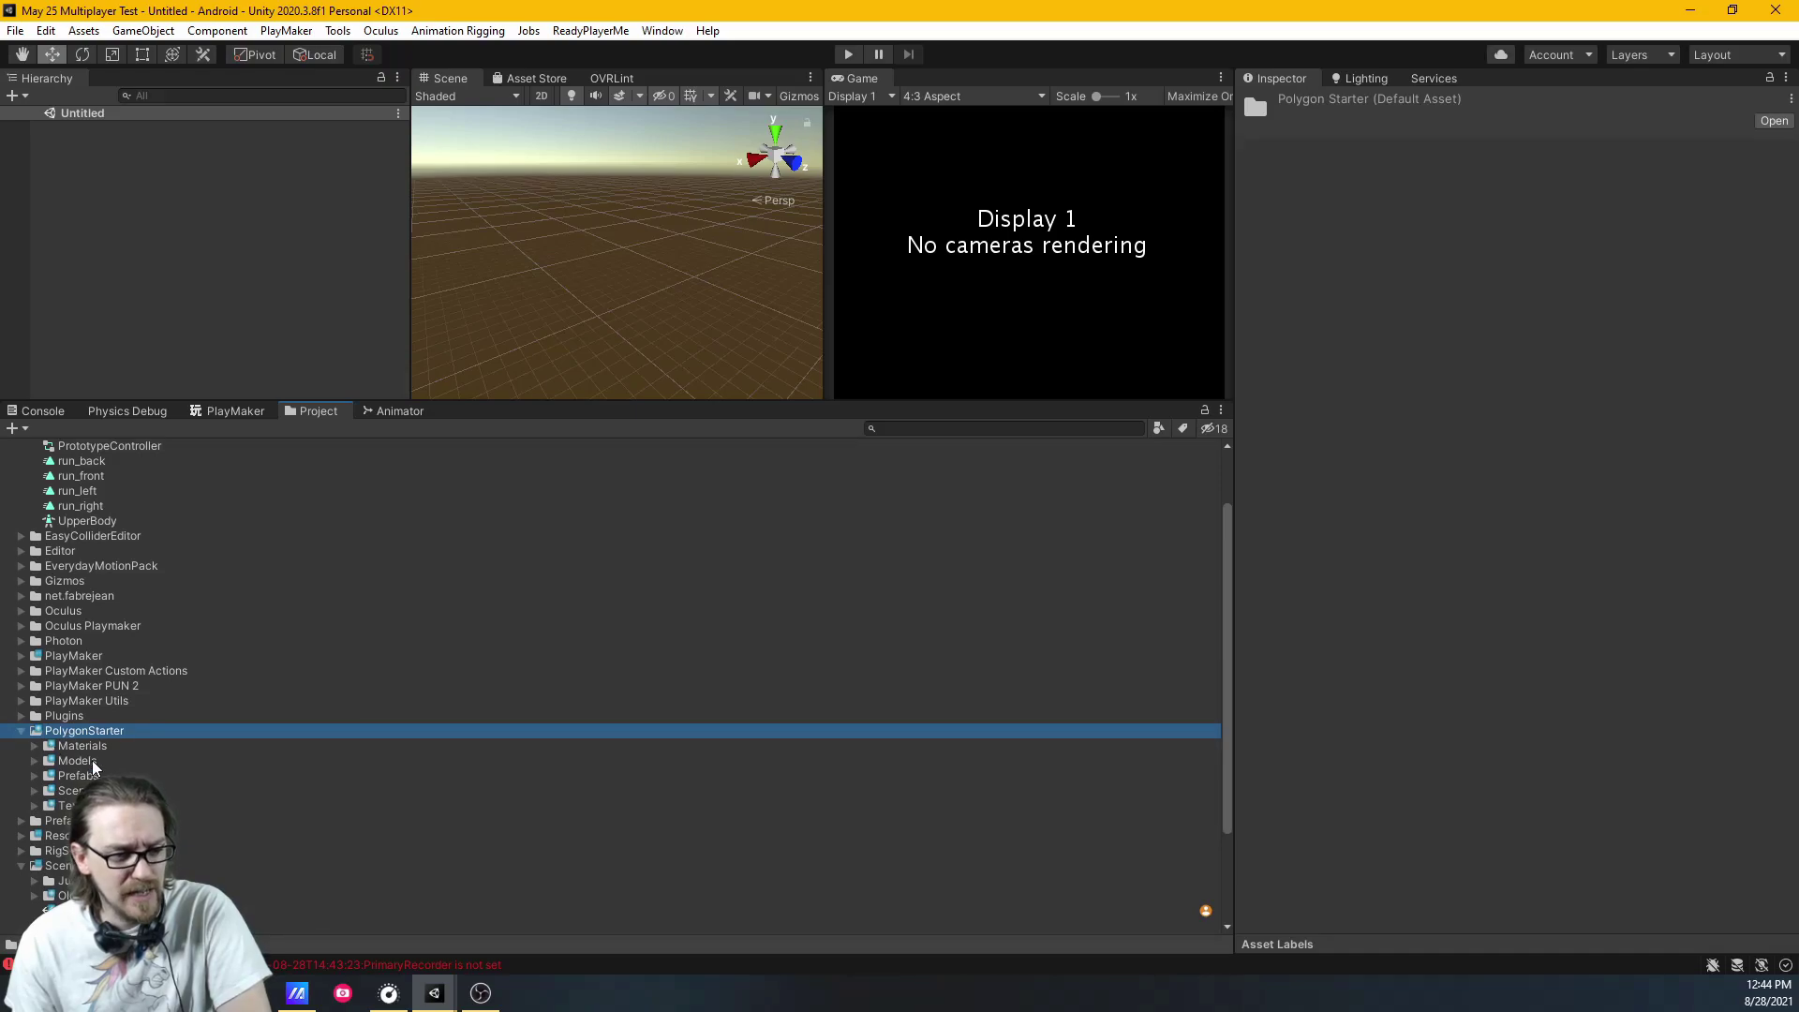
click(75, 790)
key(Right)
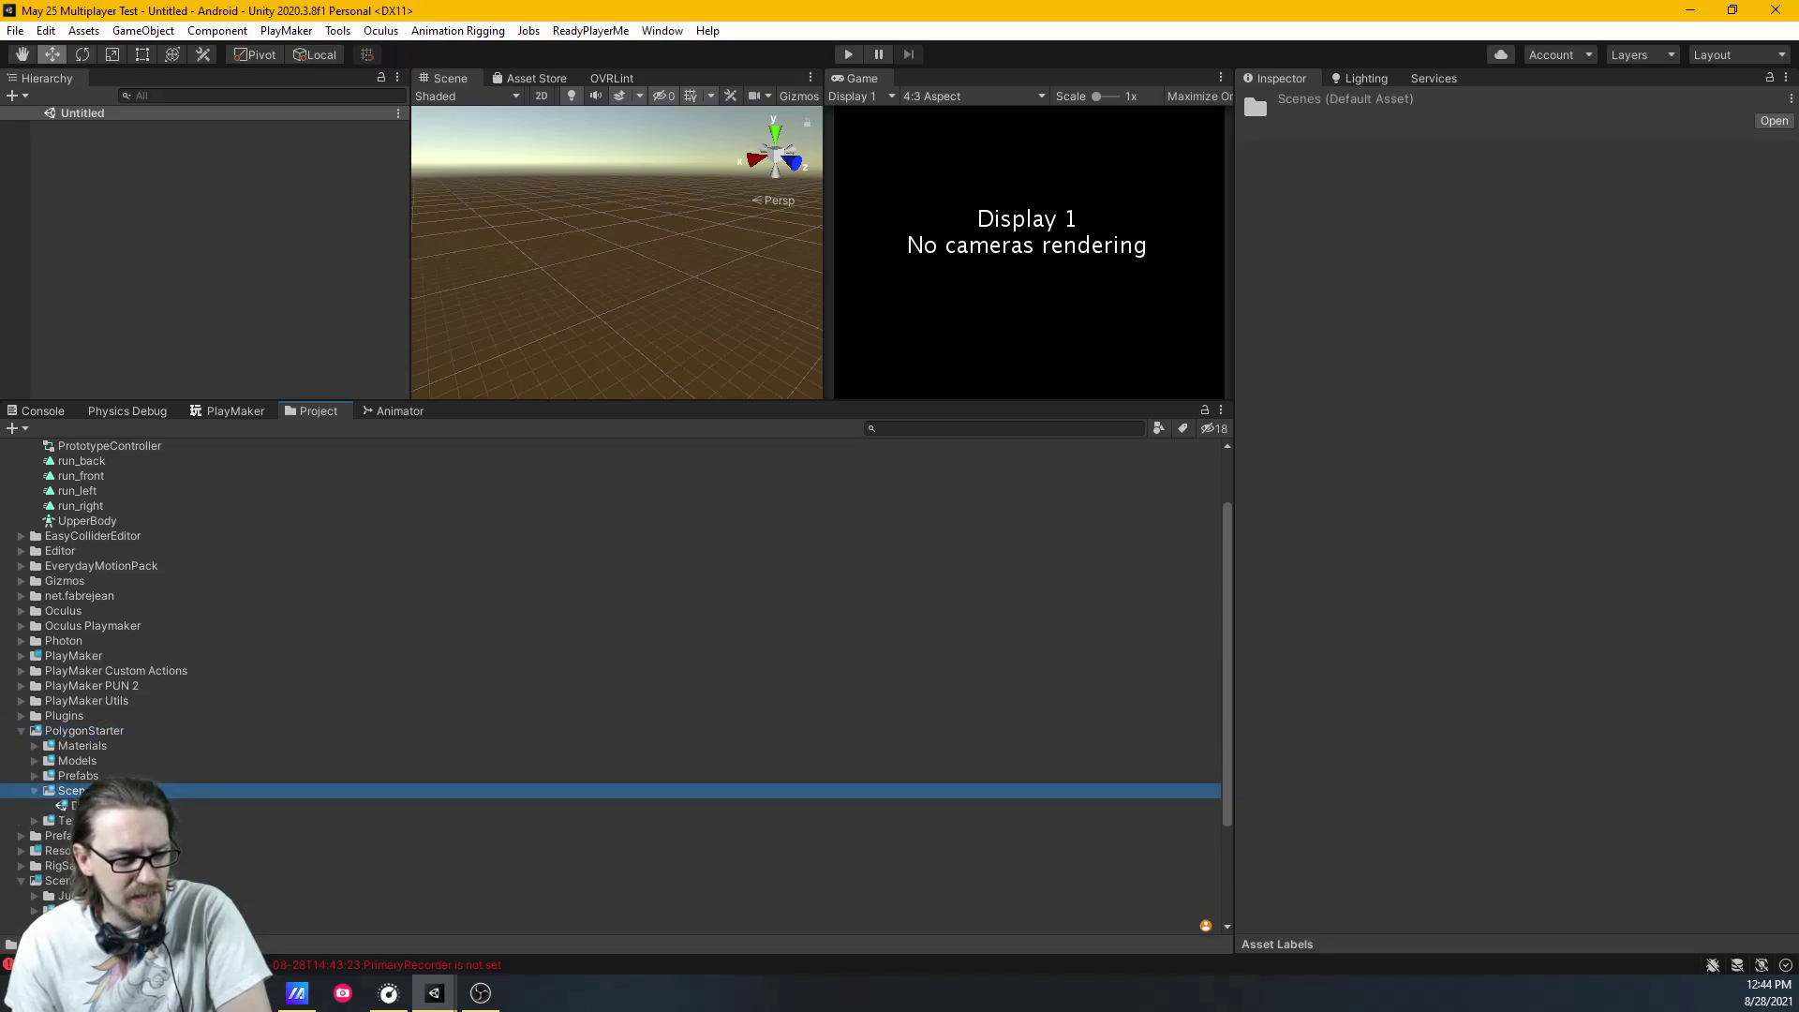
double_click(71, 805)
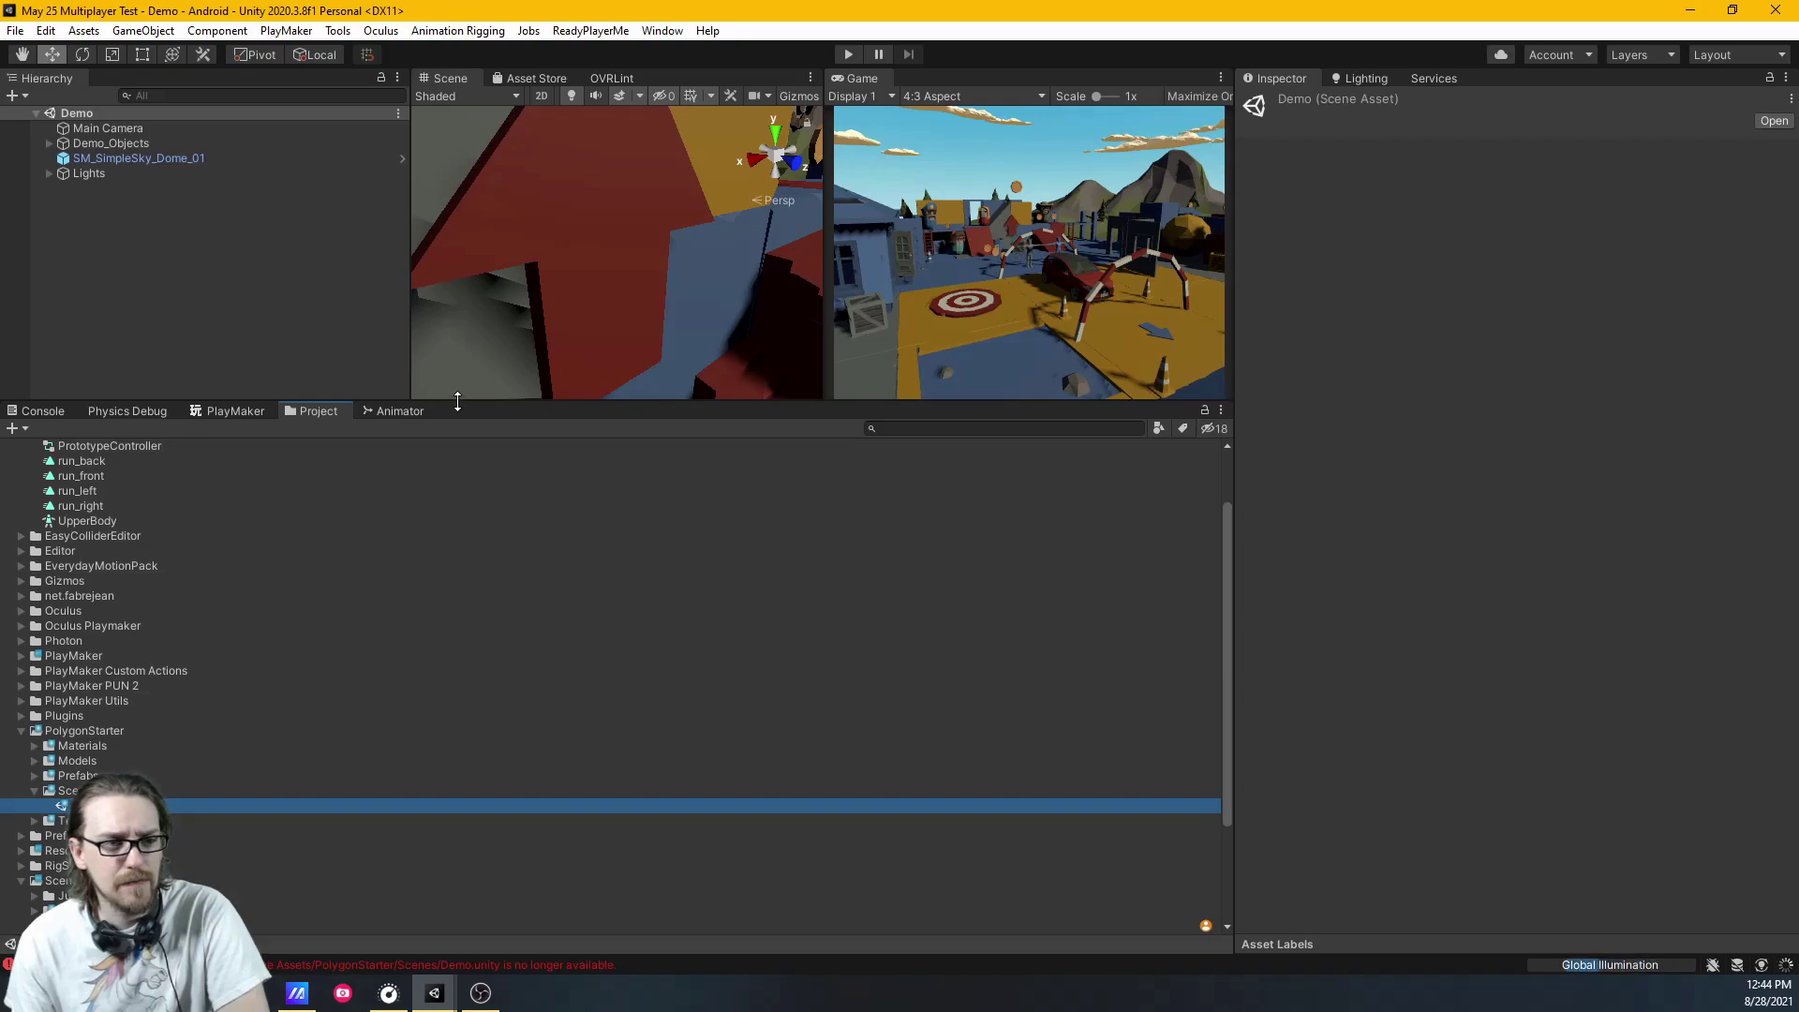
Enlarge the scene area, dock the Game view beside the Scene view, and fly around the level
drag(562, 404, 562, 573)
drag(840, 75, 740, 79)
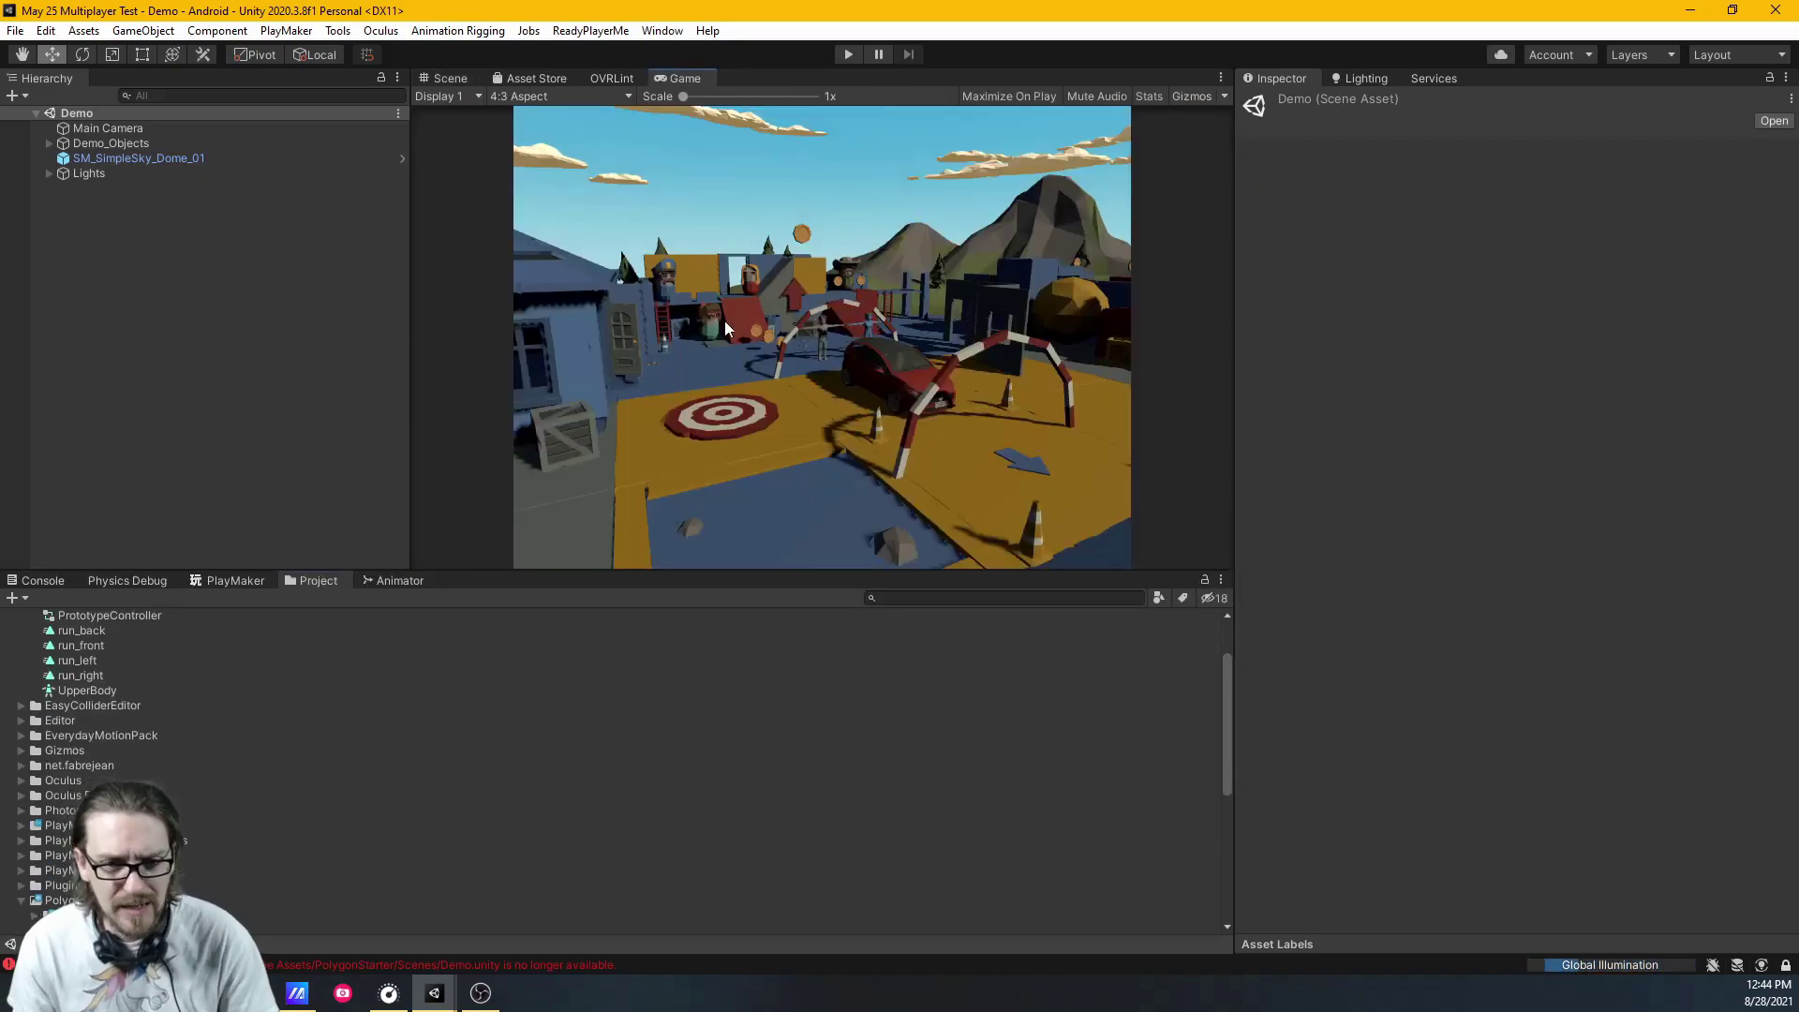
click(450, 78)
right_drag(908, 426, 993, 414)
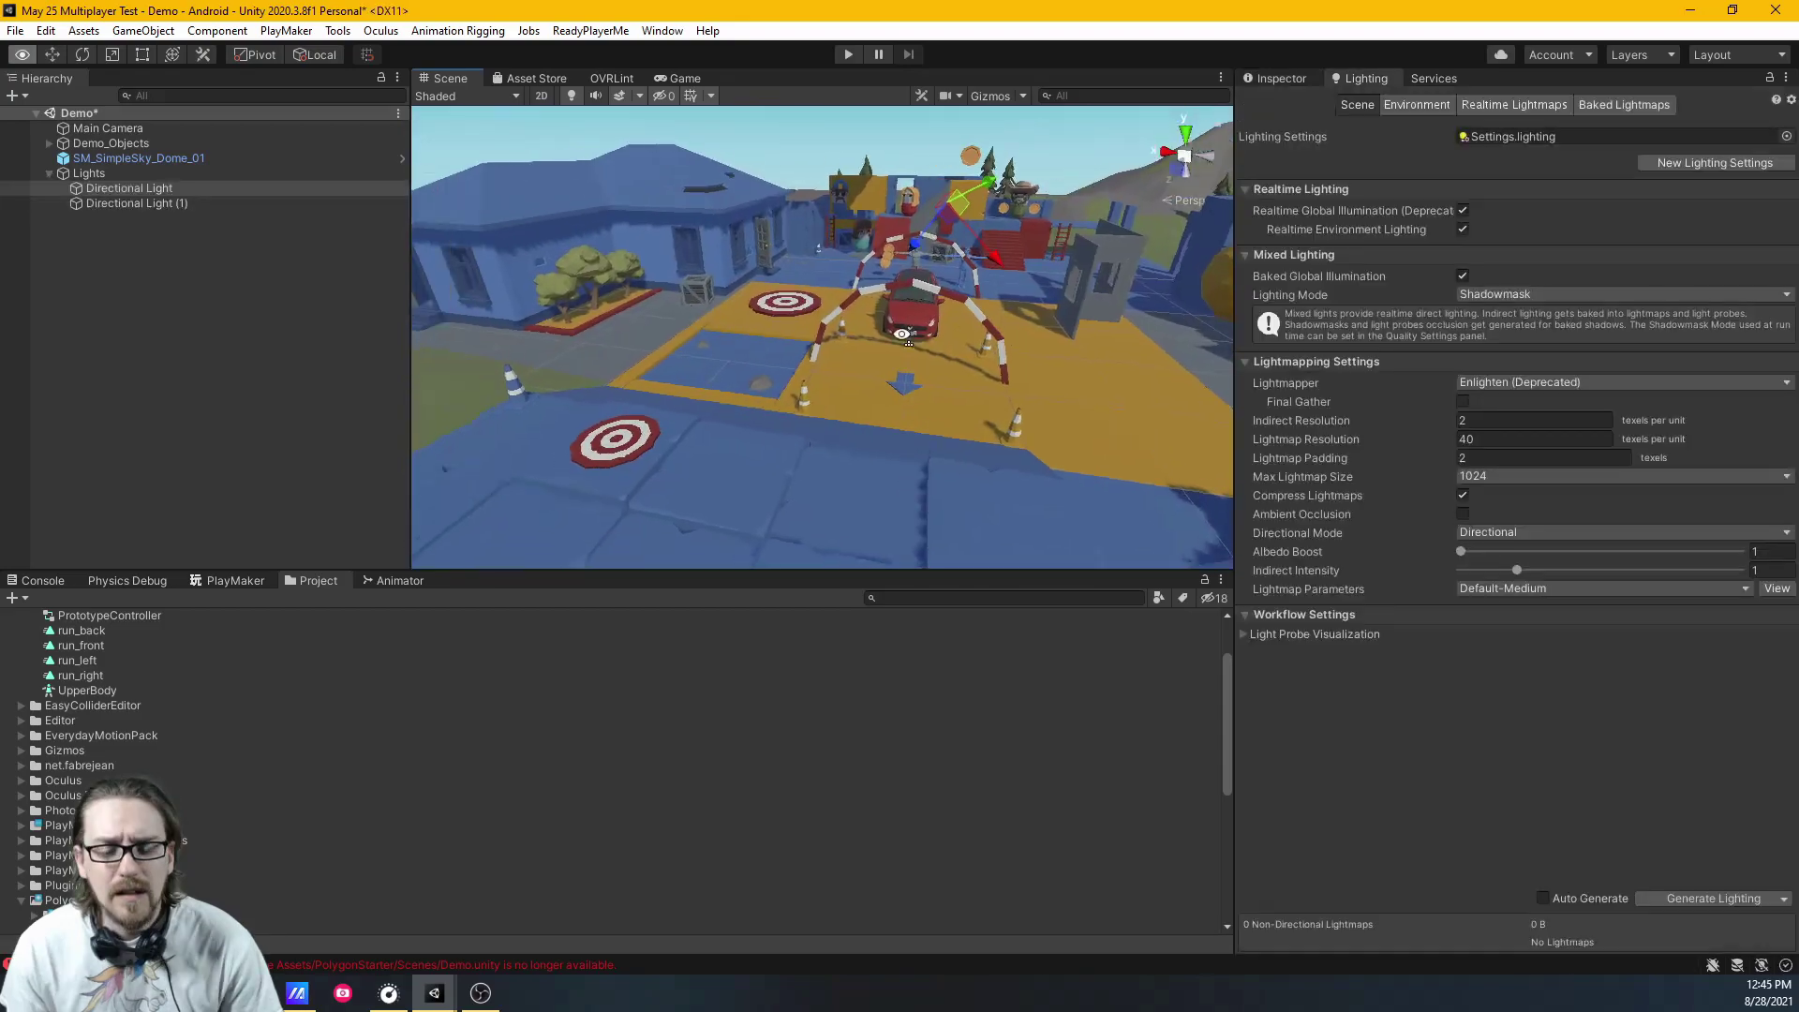
right_drag(979, 380, 937, 375)
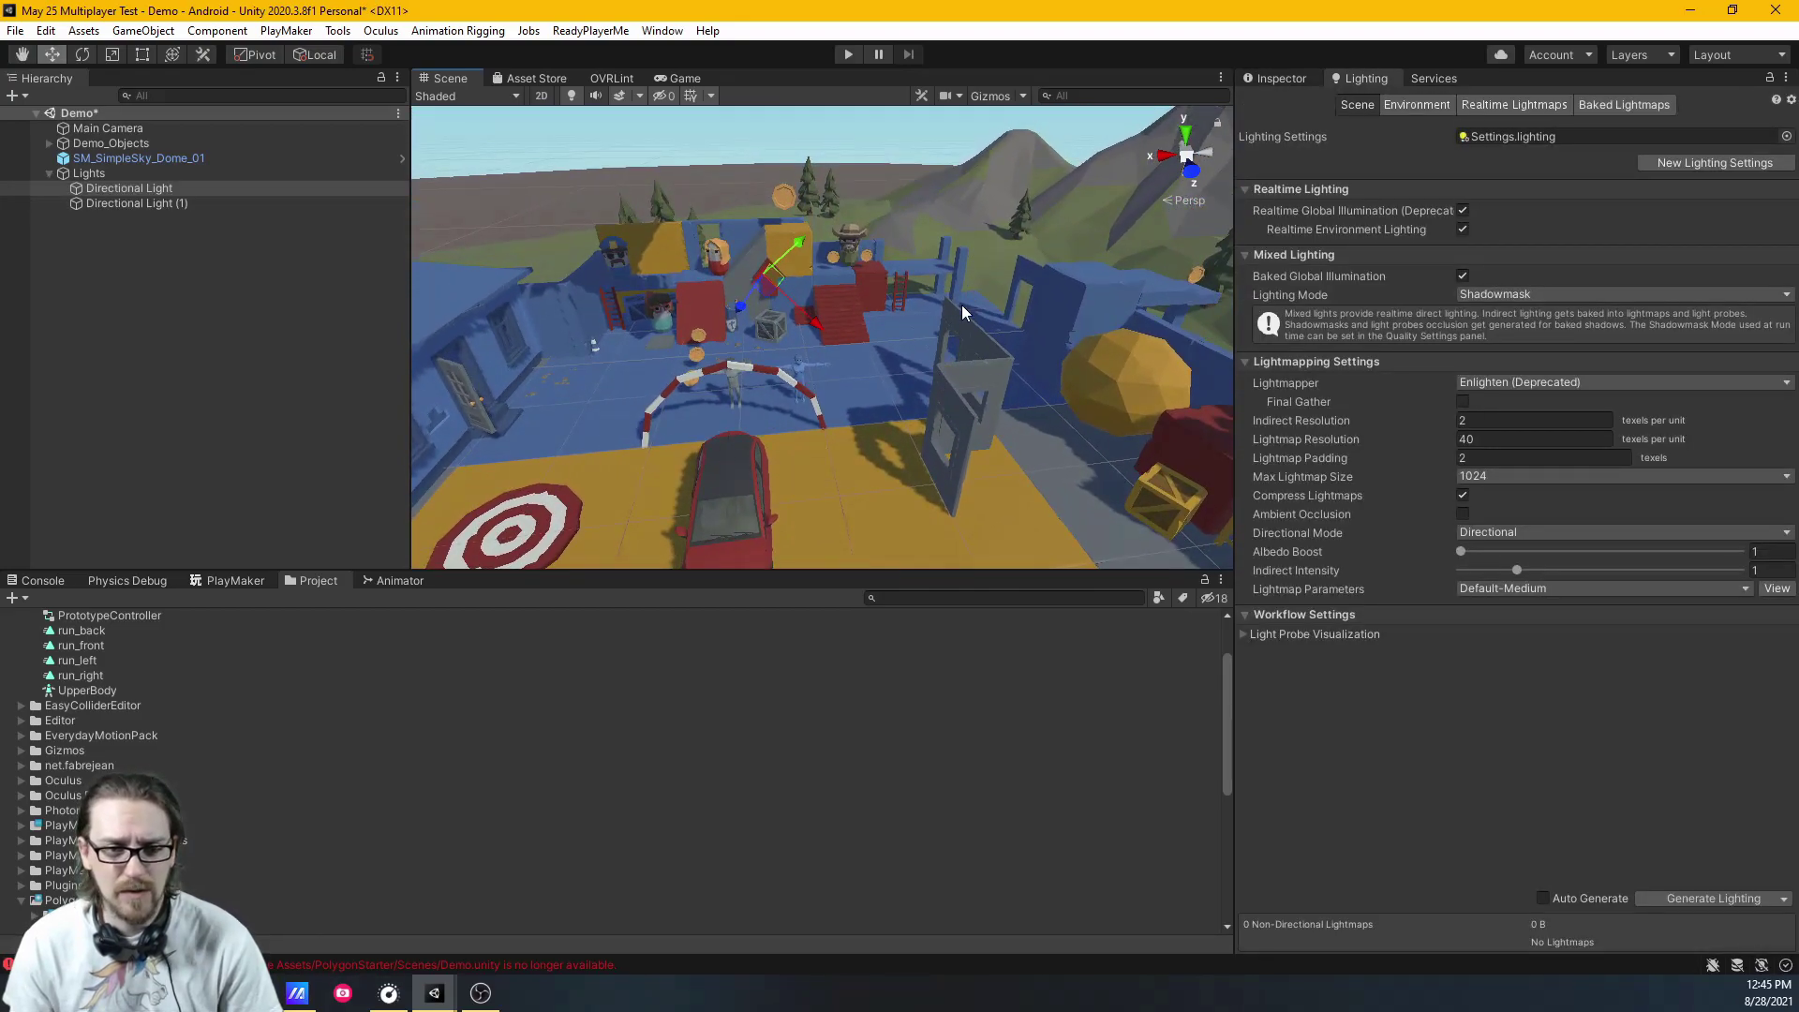
Expand Demo_Objects and fly the camera in to select the grey male character
click(48, 143)
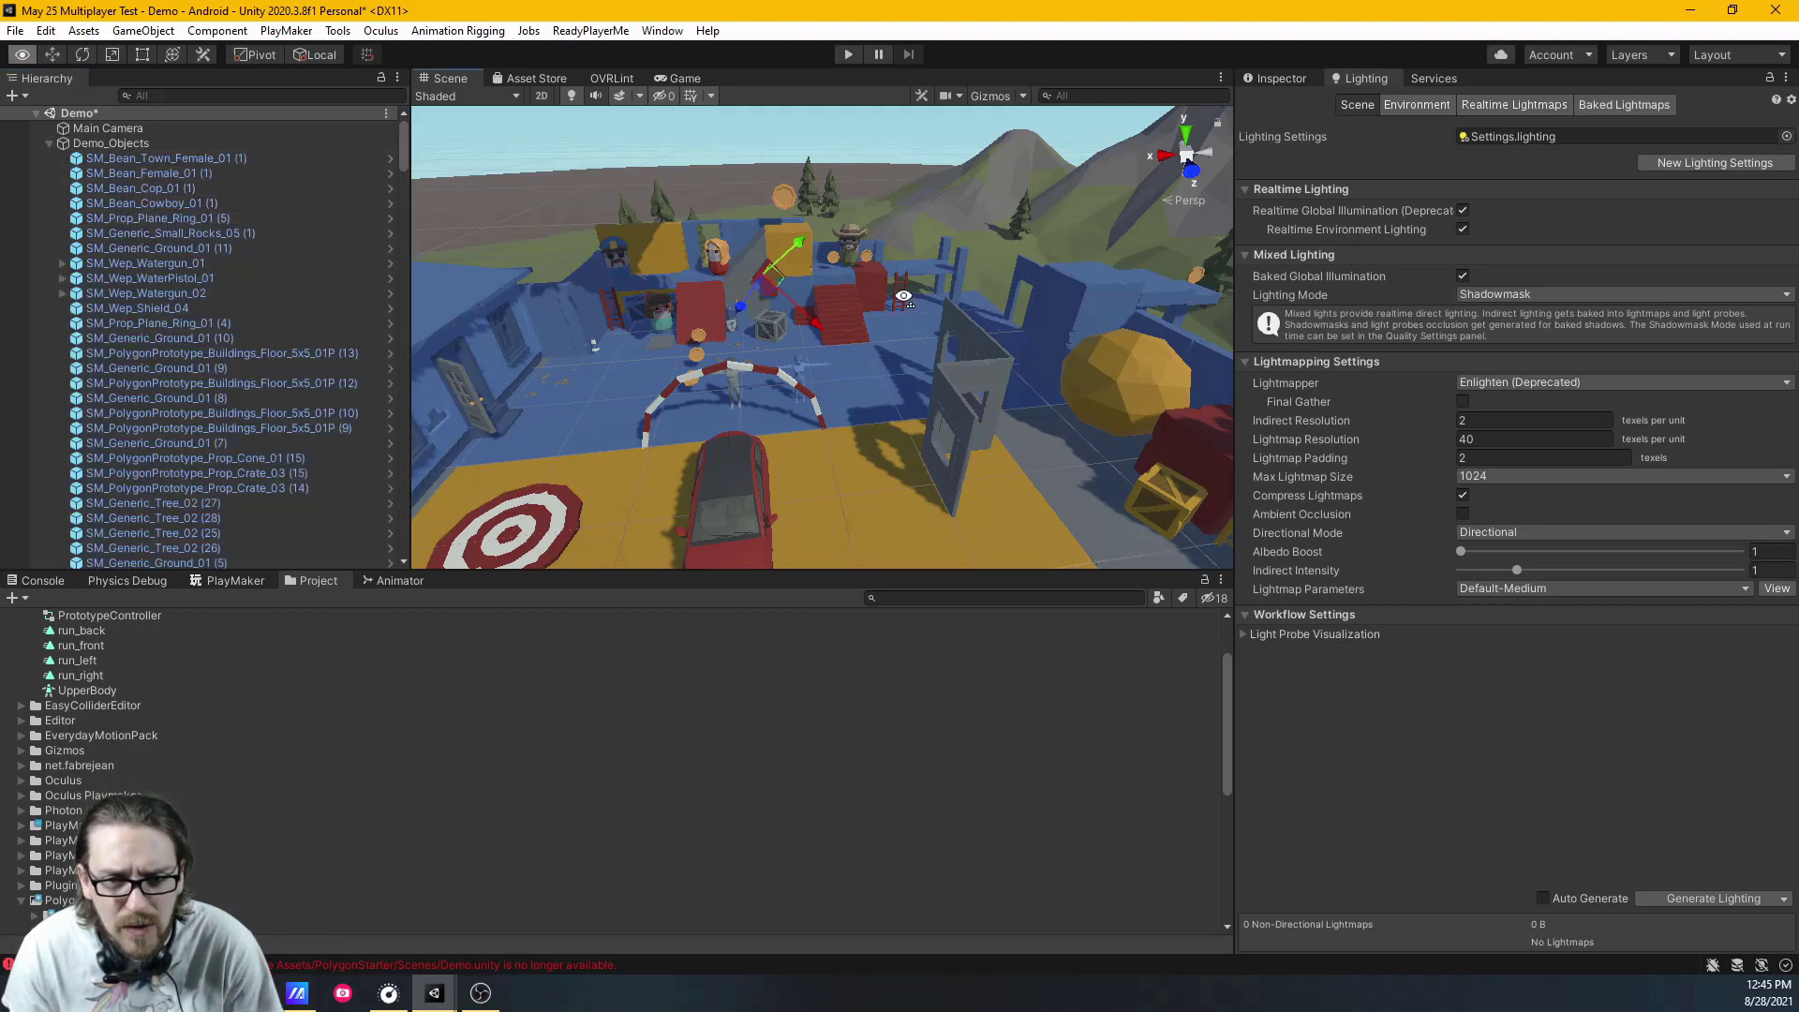
key(w)
right_drag(904, 296, 538, 310)
key(s)
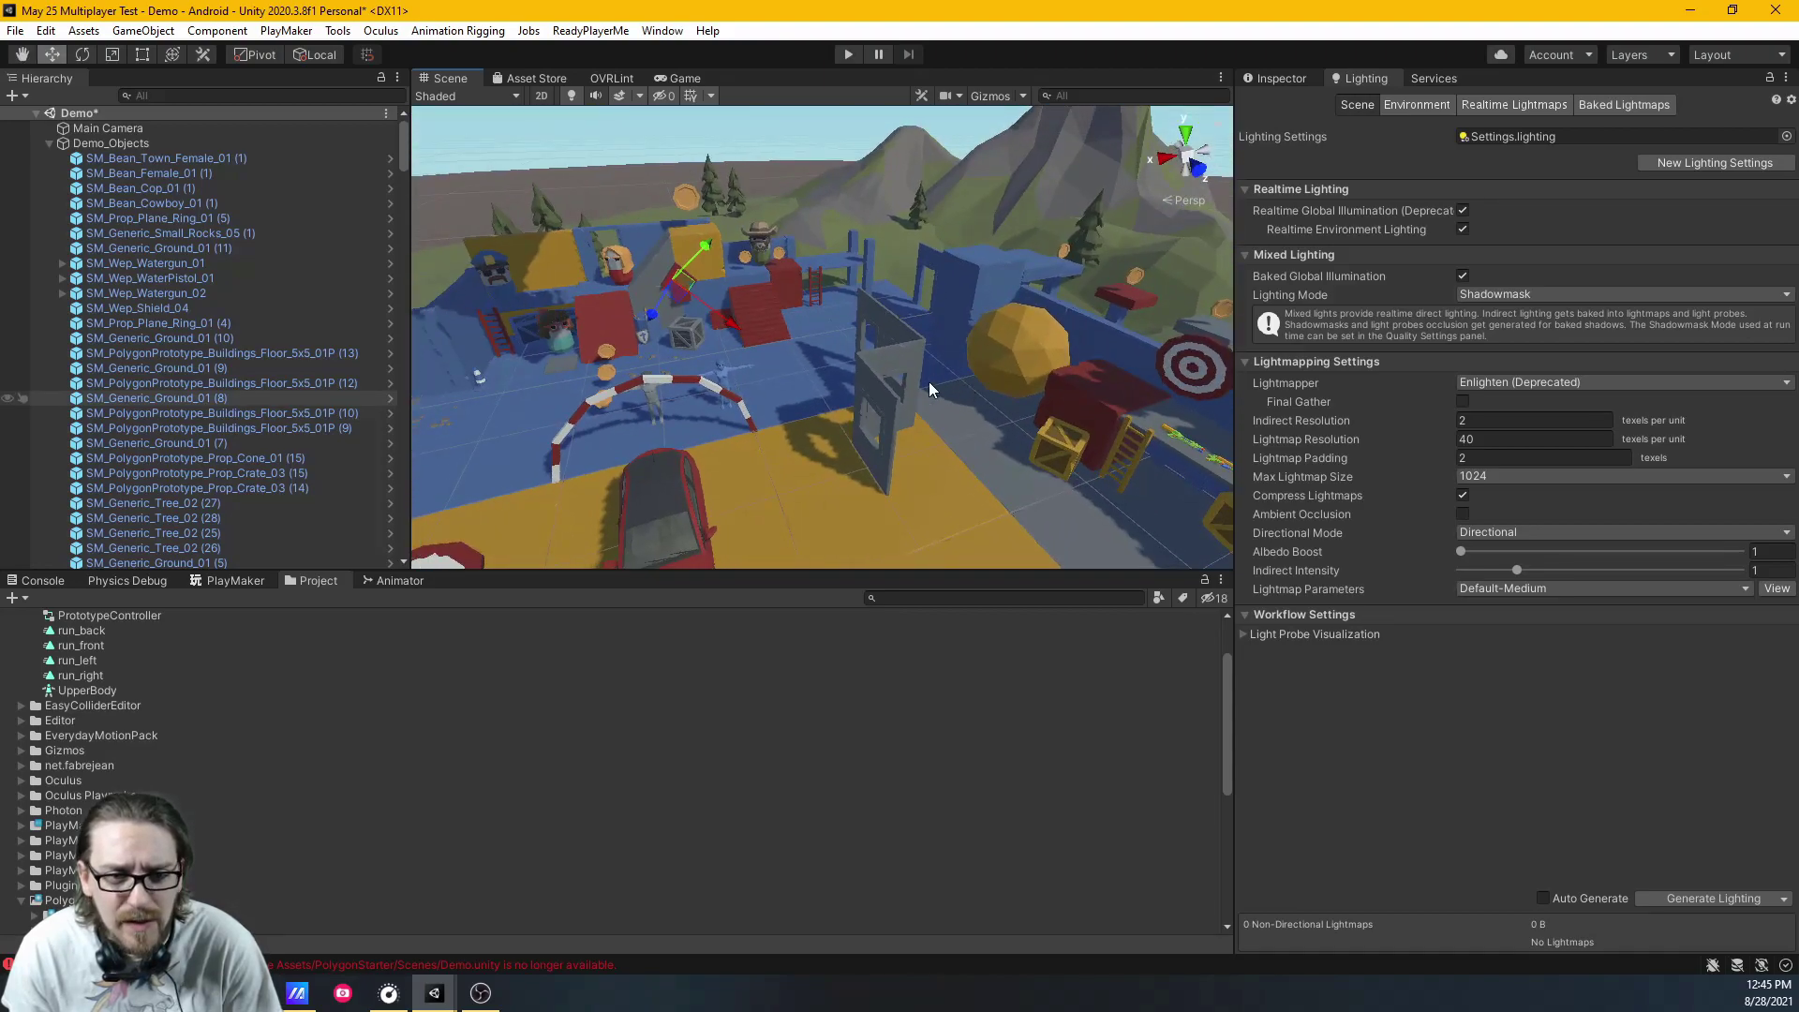
click(722, 388)
key(w)
mouse_move(721, 387)
right_down()
mouse_move(841, 434)
mouse_move(675, 393)
mouse_move(723, 403)
right_up()
click(723, 403)
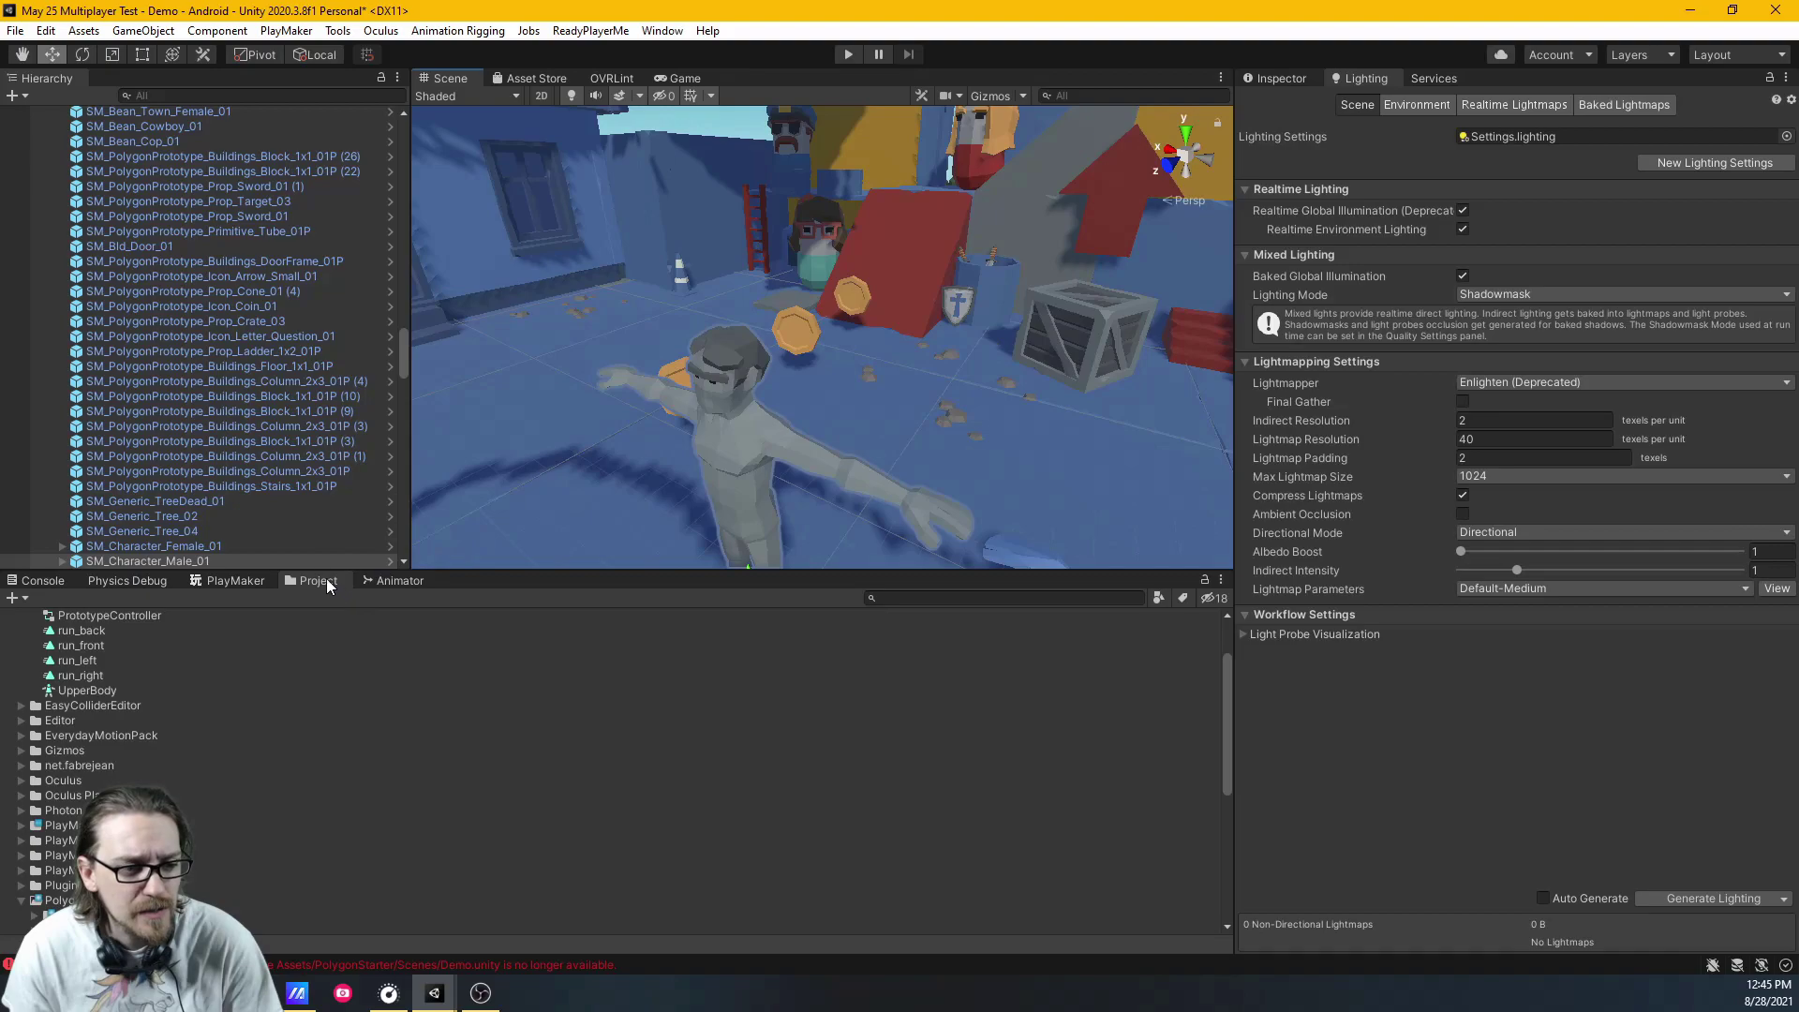
Detach SM_Character_Male_01 from its parent so it sits at the scene root
right_click(293, 563)
click(344, 181)
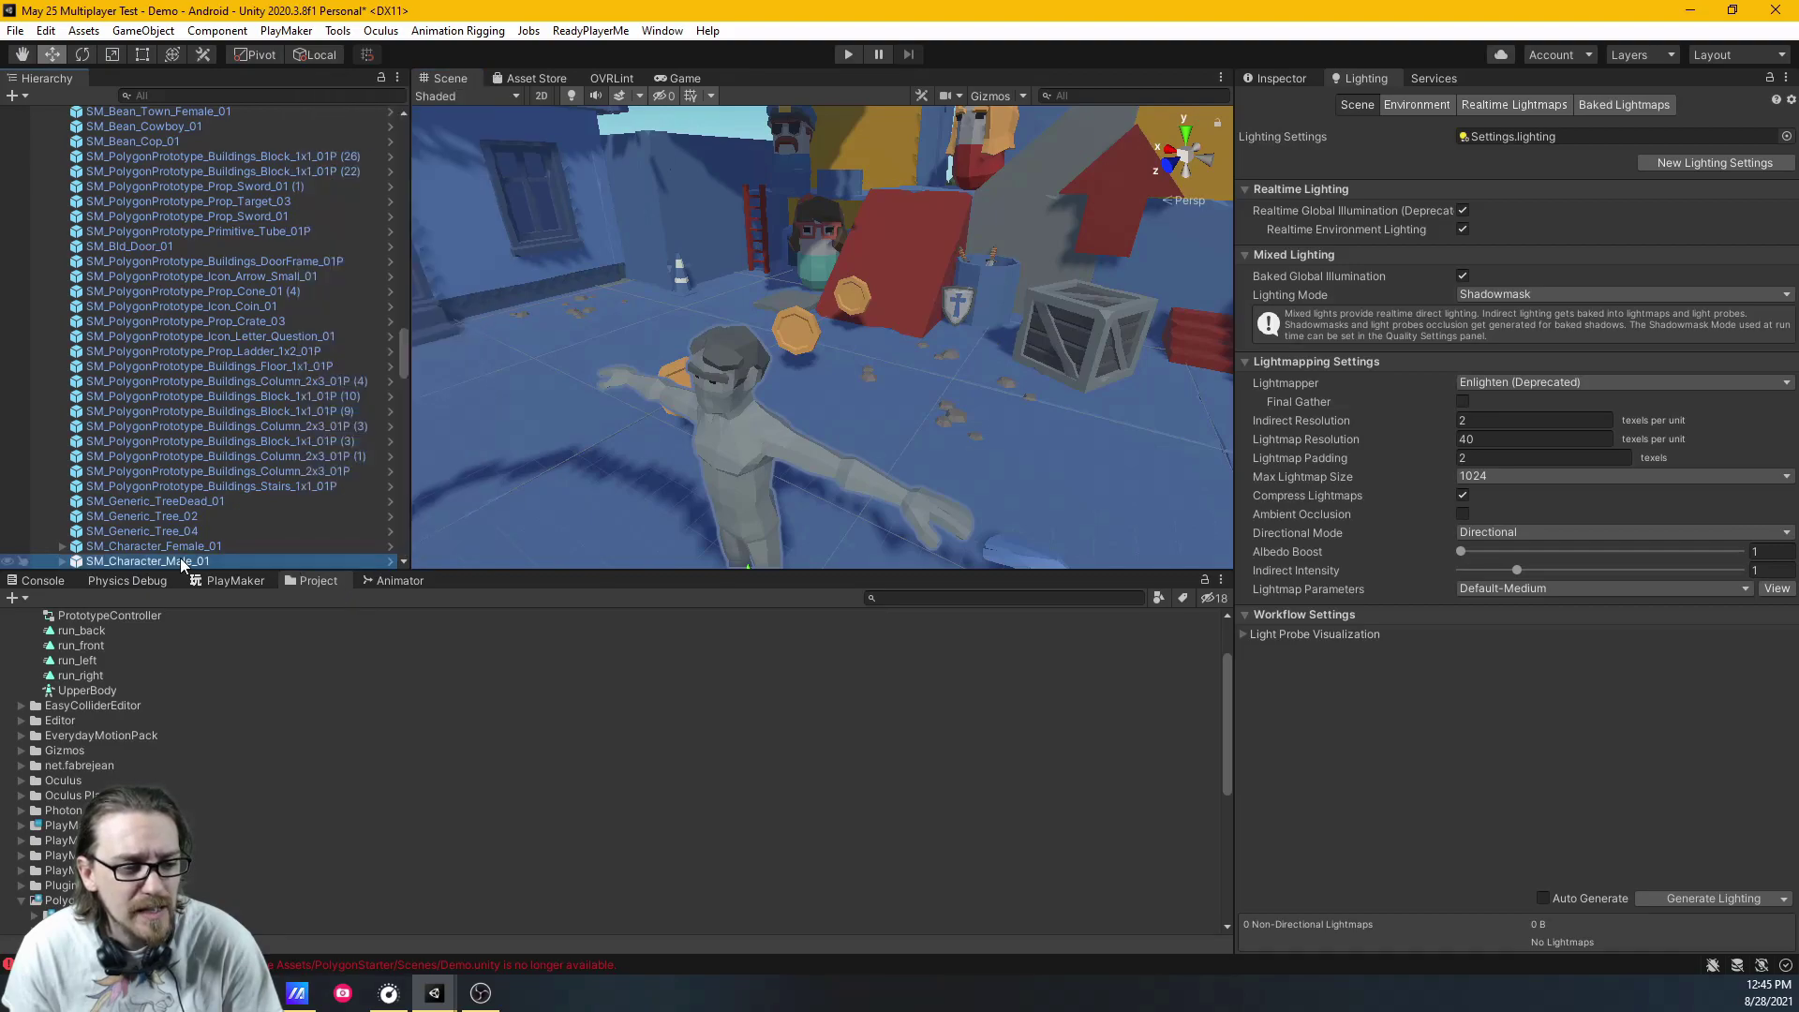
click(142, 30)
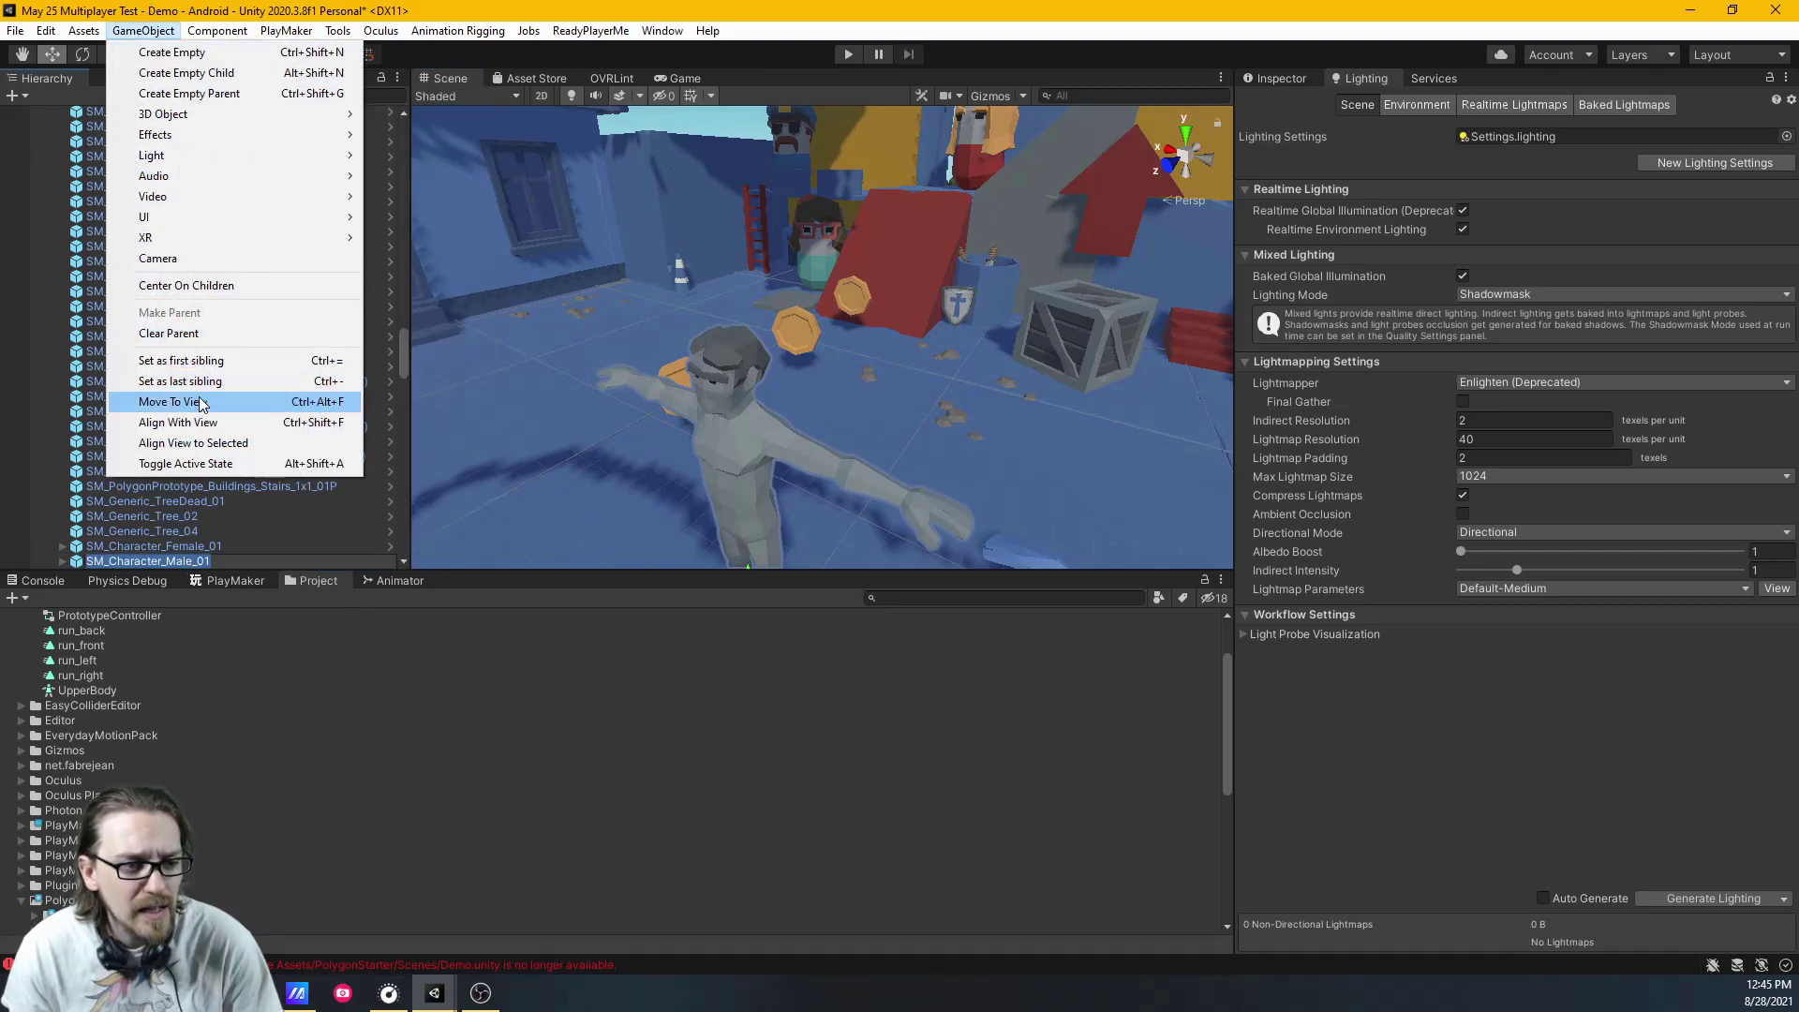
click(211, 335)
drag(403, 352, 408, 137)
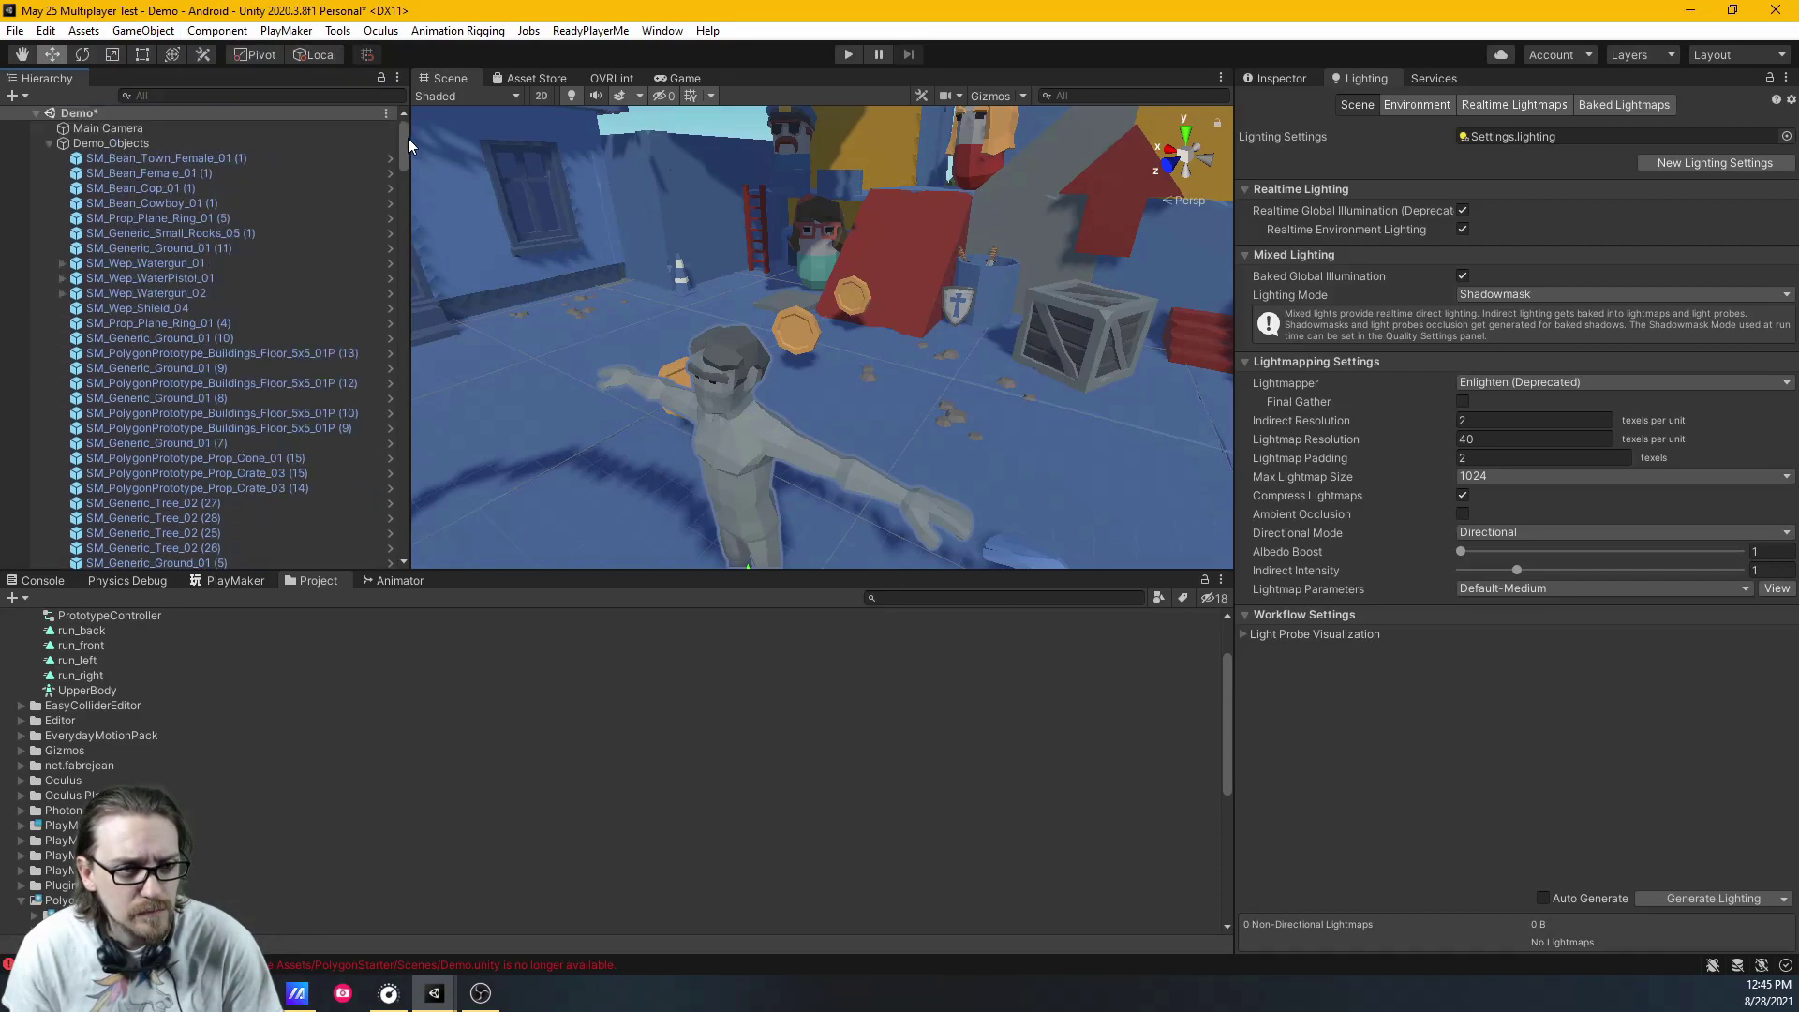
Collapse Demo_Objects, view the character, and select the Directional Light under Lights
click(49, 143)
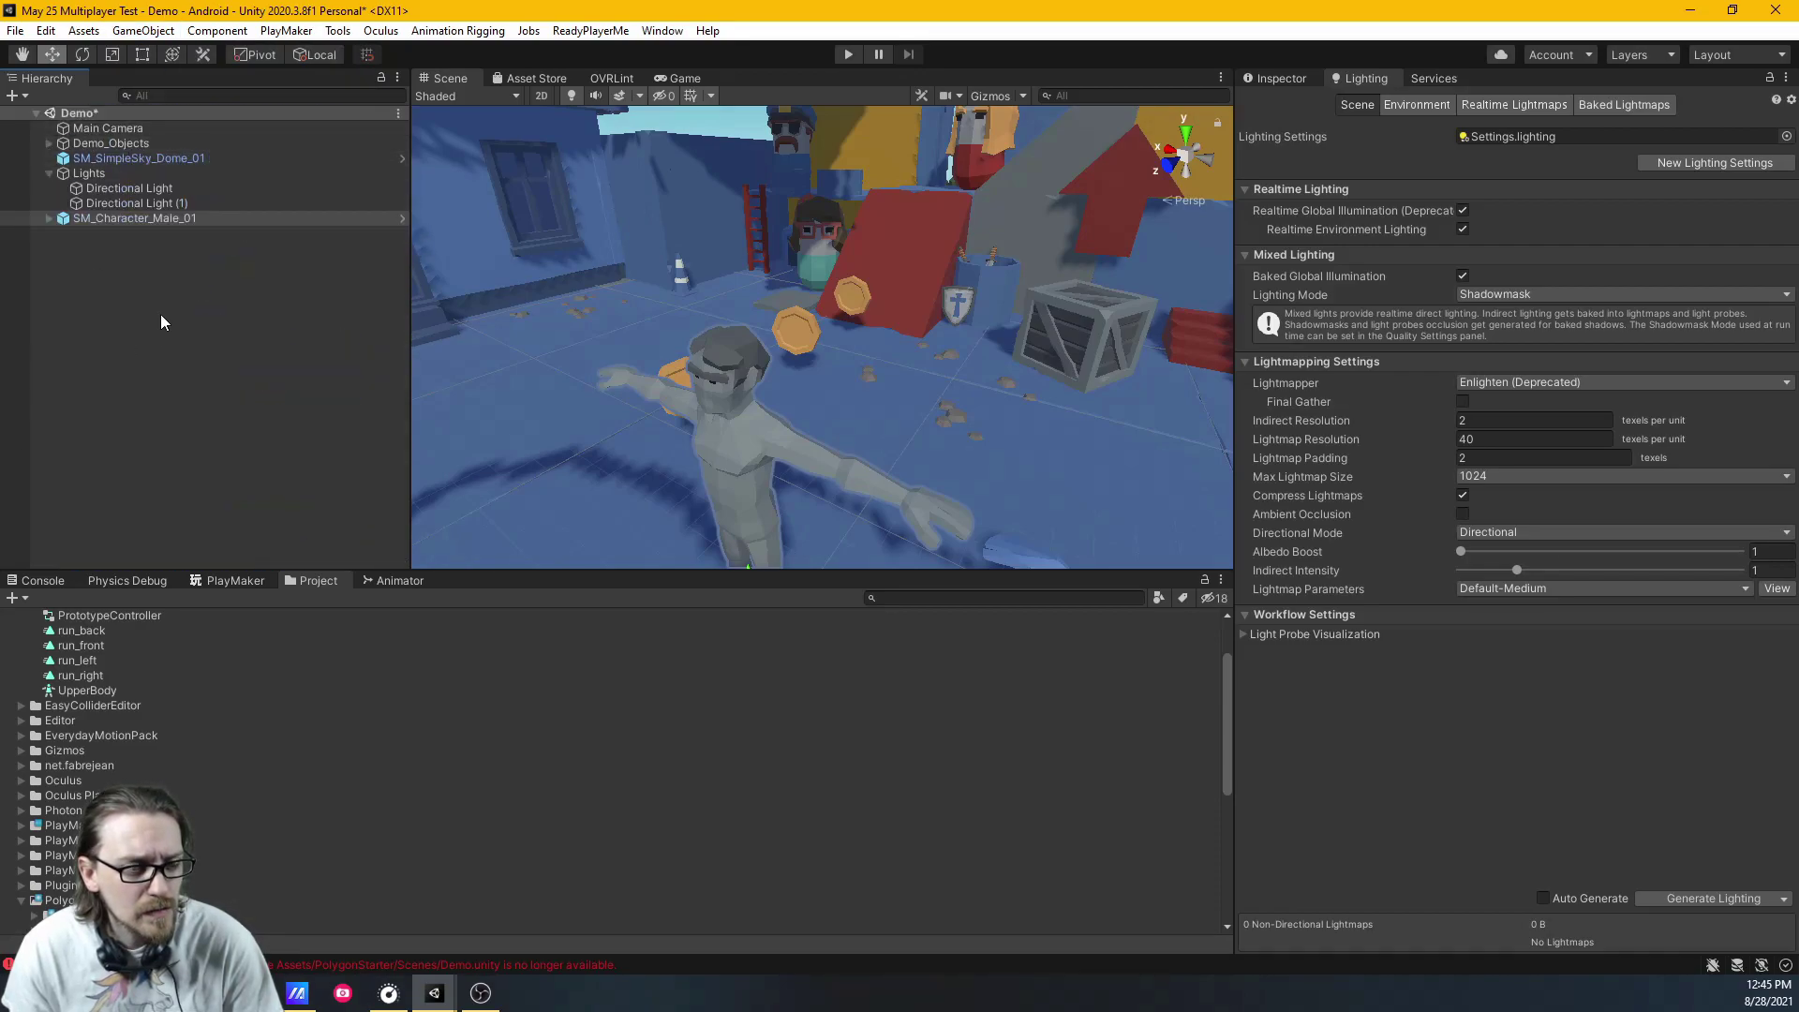
click(143, 217)
click(49, 174)
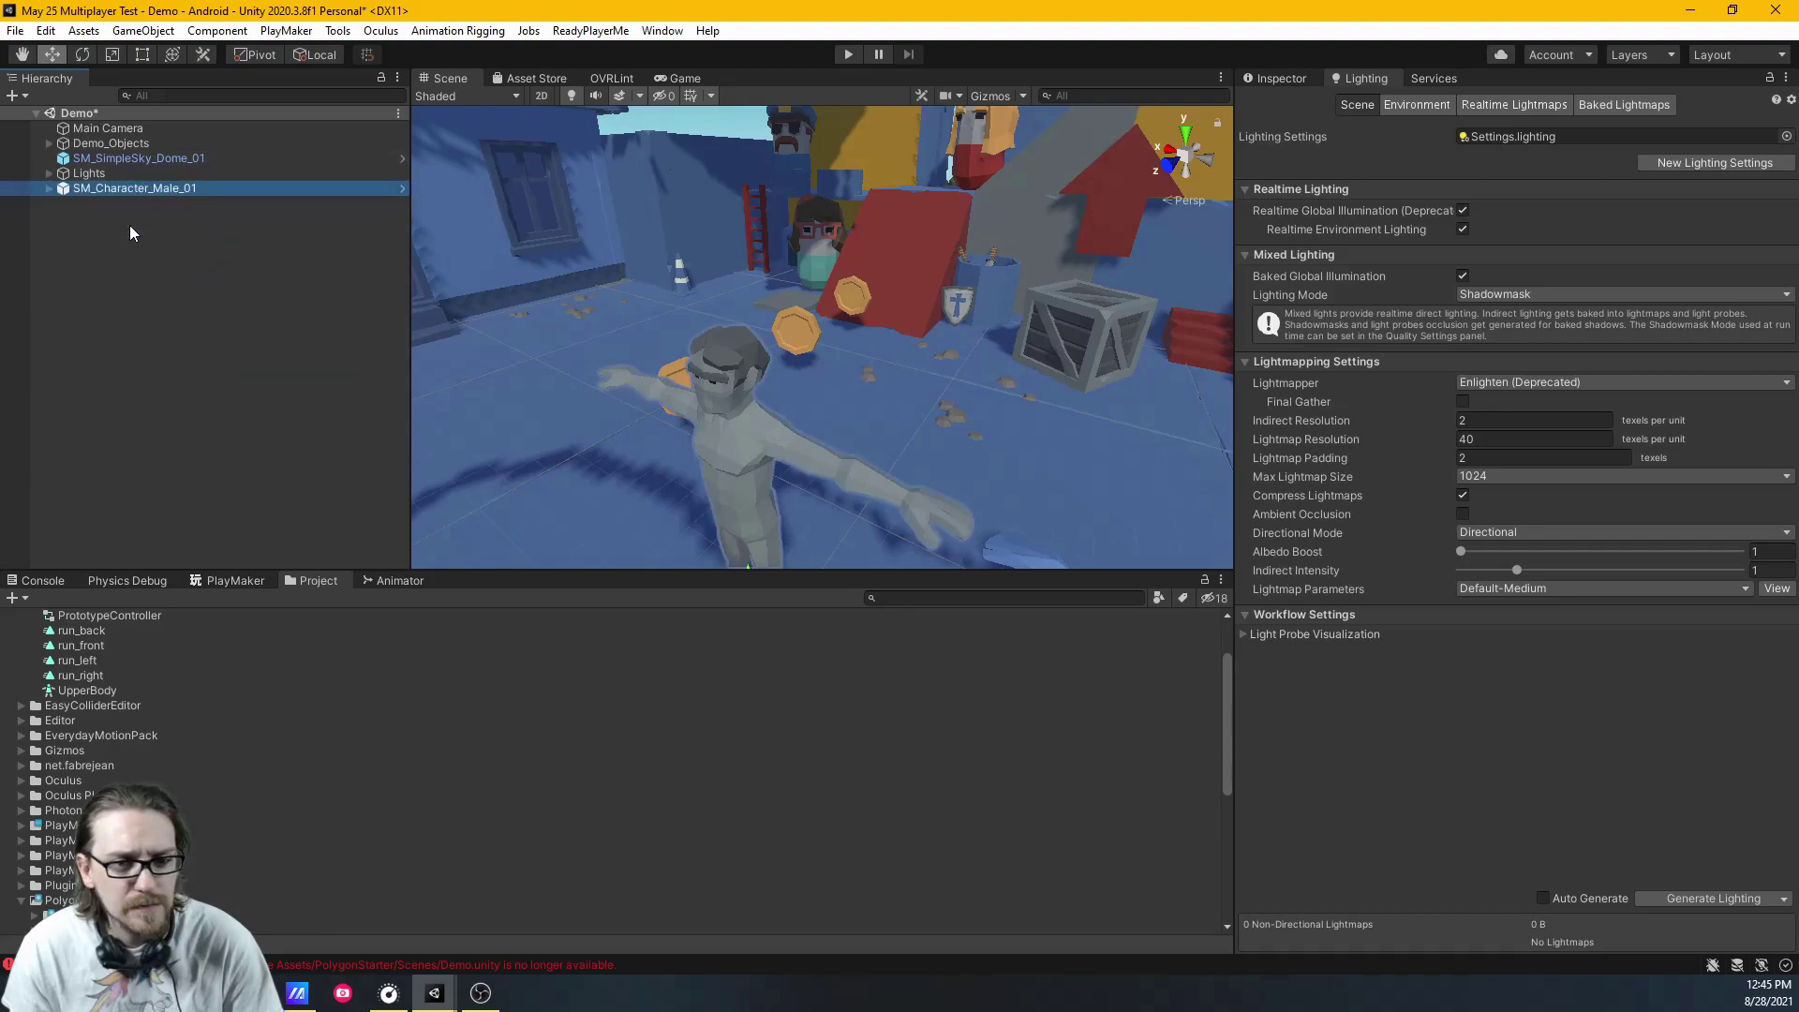
right_drag(776, 379, 670, 494)
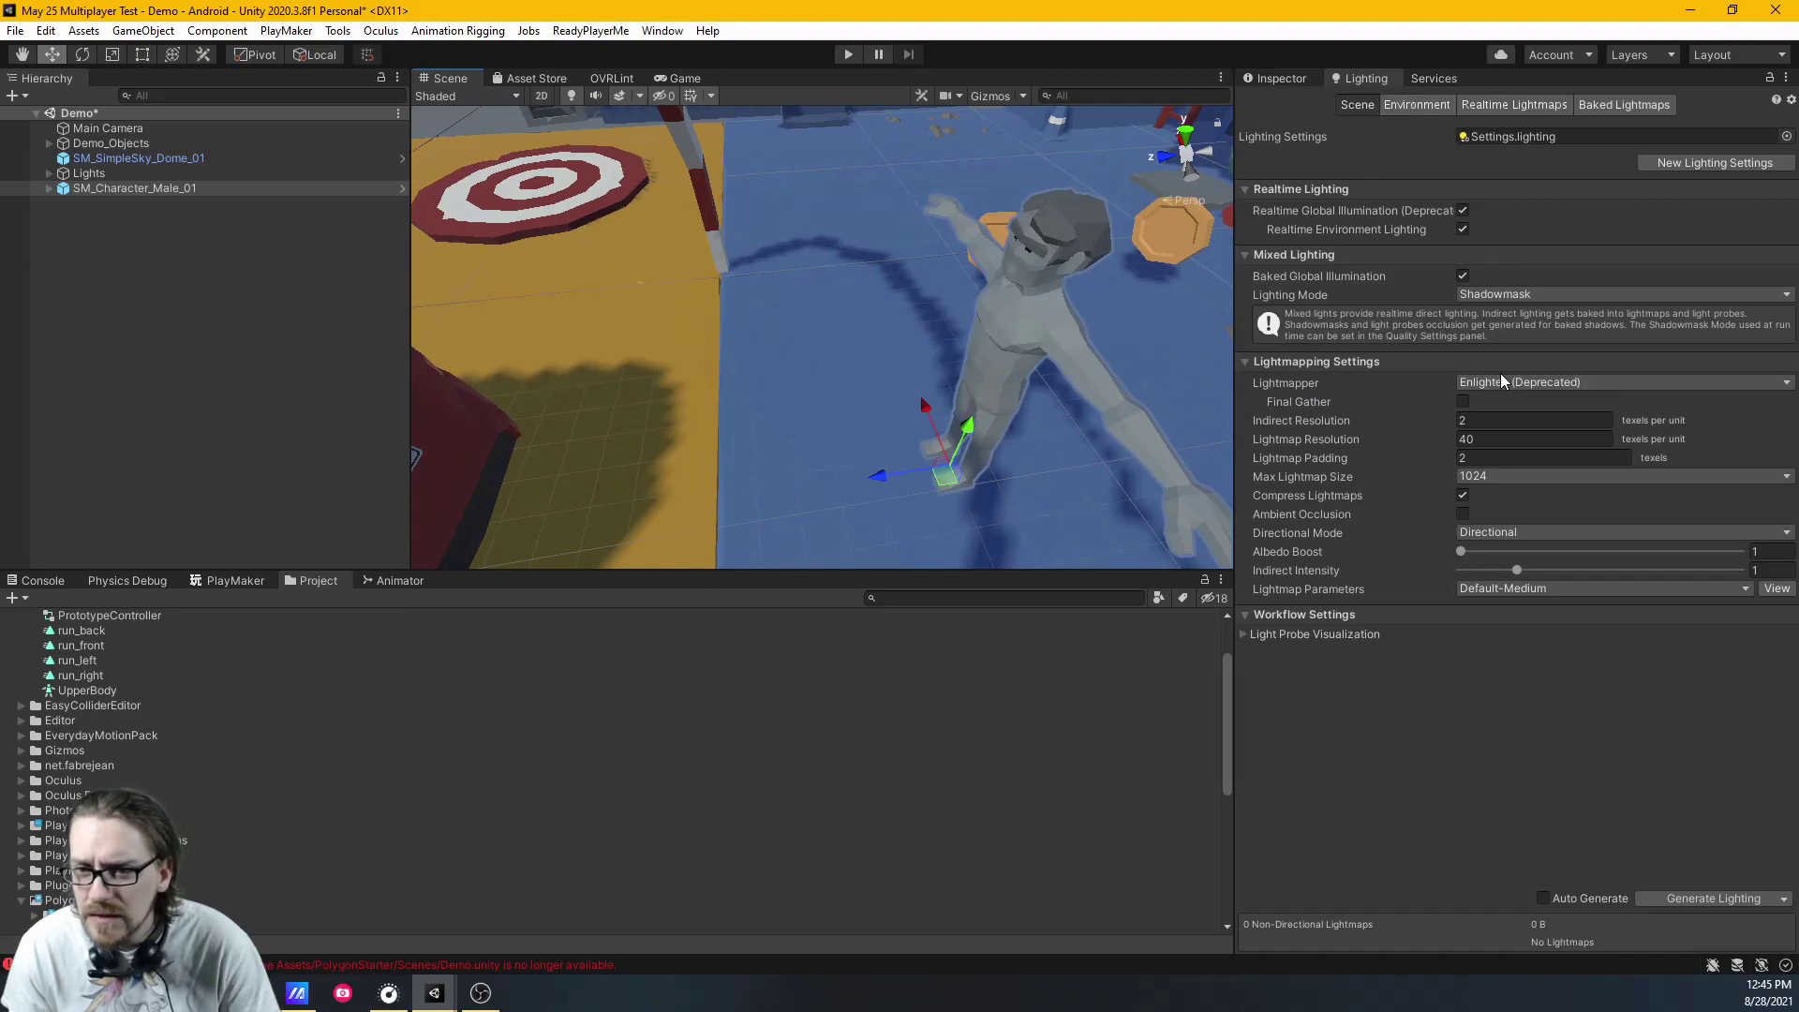
click(49, 174)
click(103, 187)
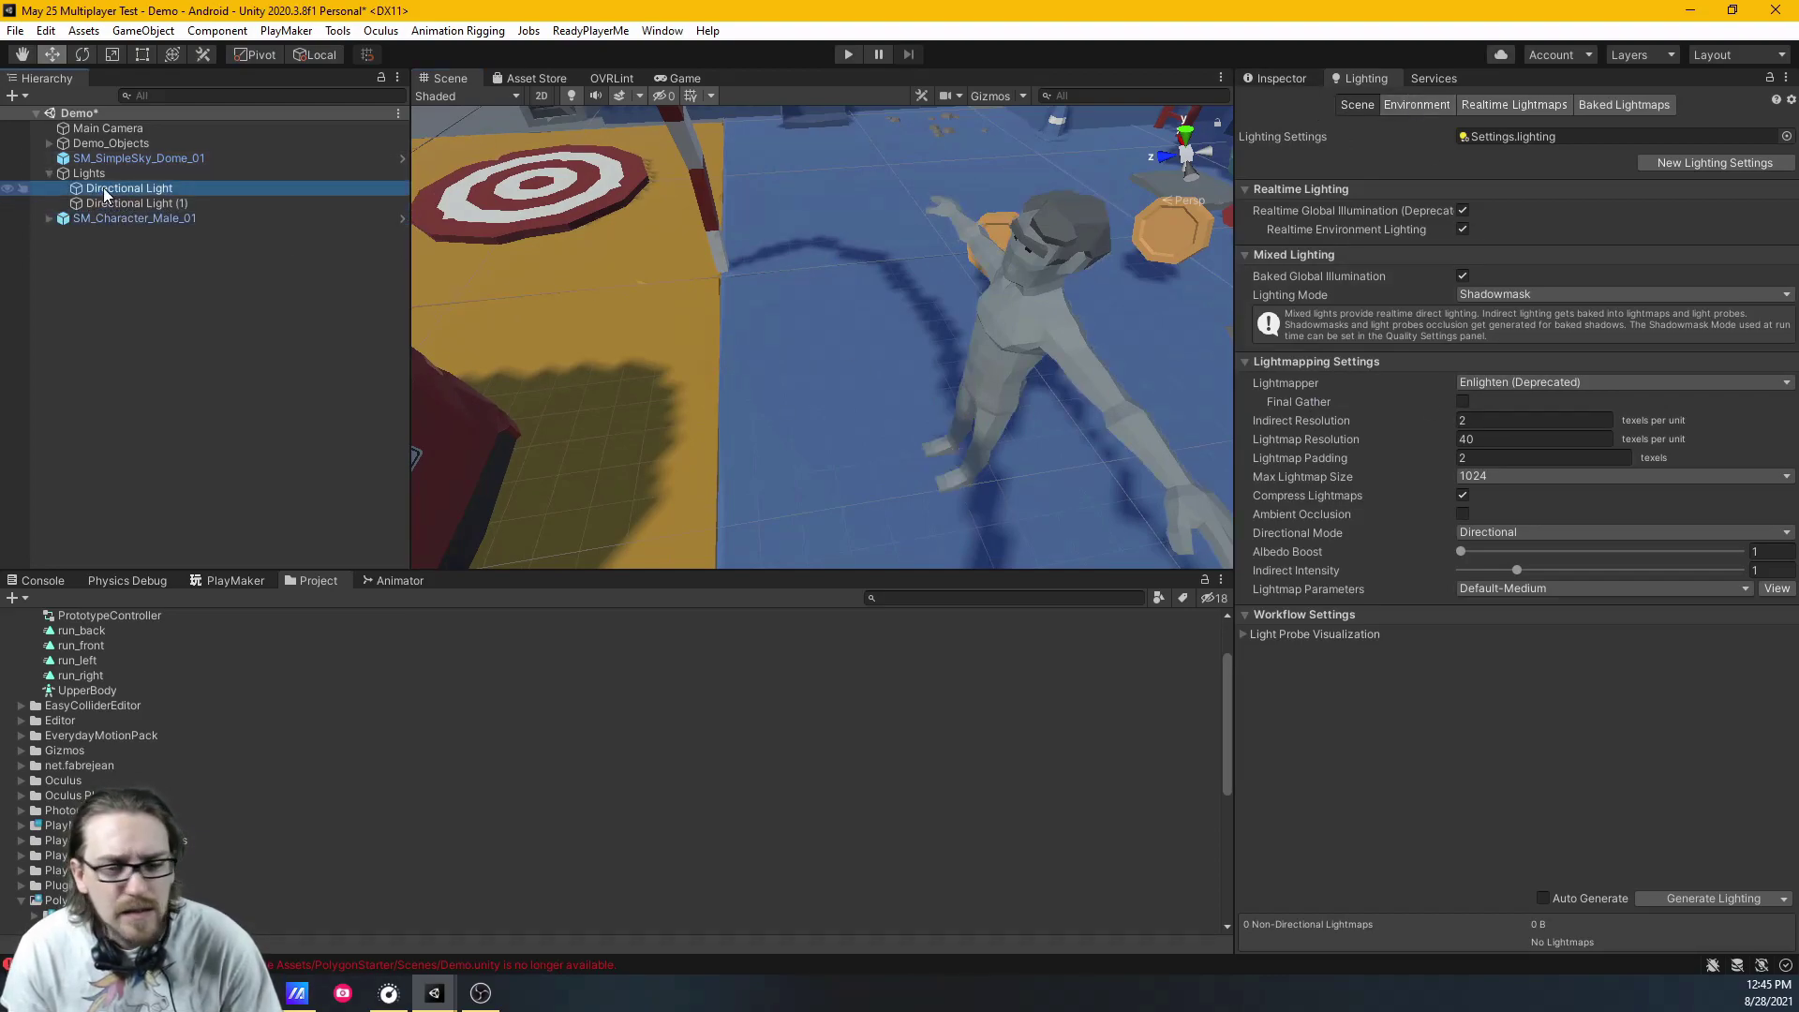
Switch the Directional Light's Shadow Type to Hard Shadows, then to No Shadows
click(1282, 78)
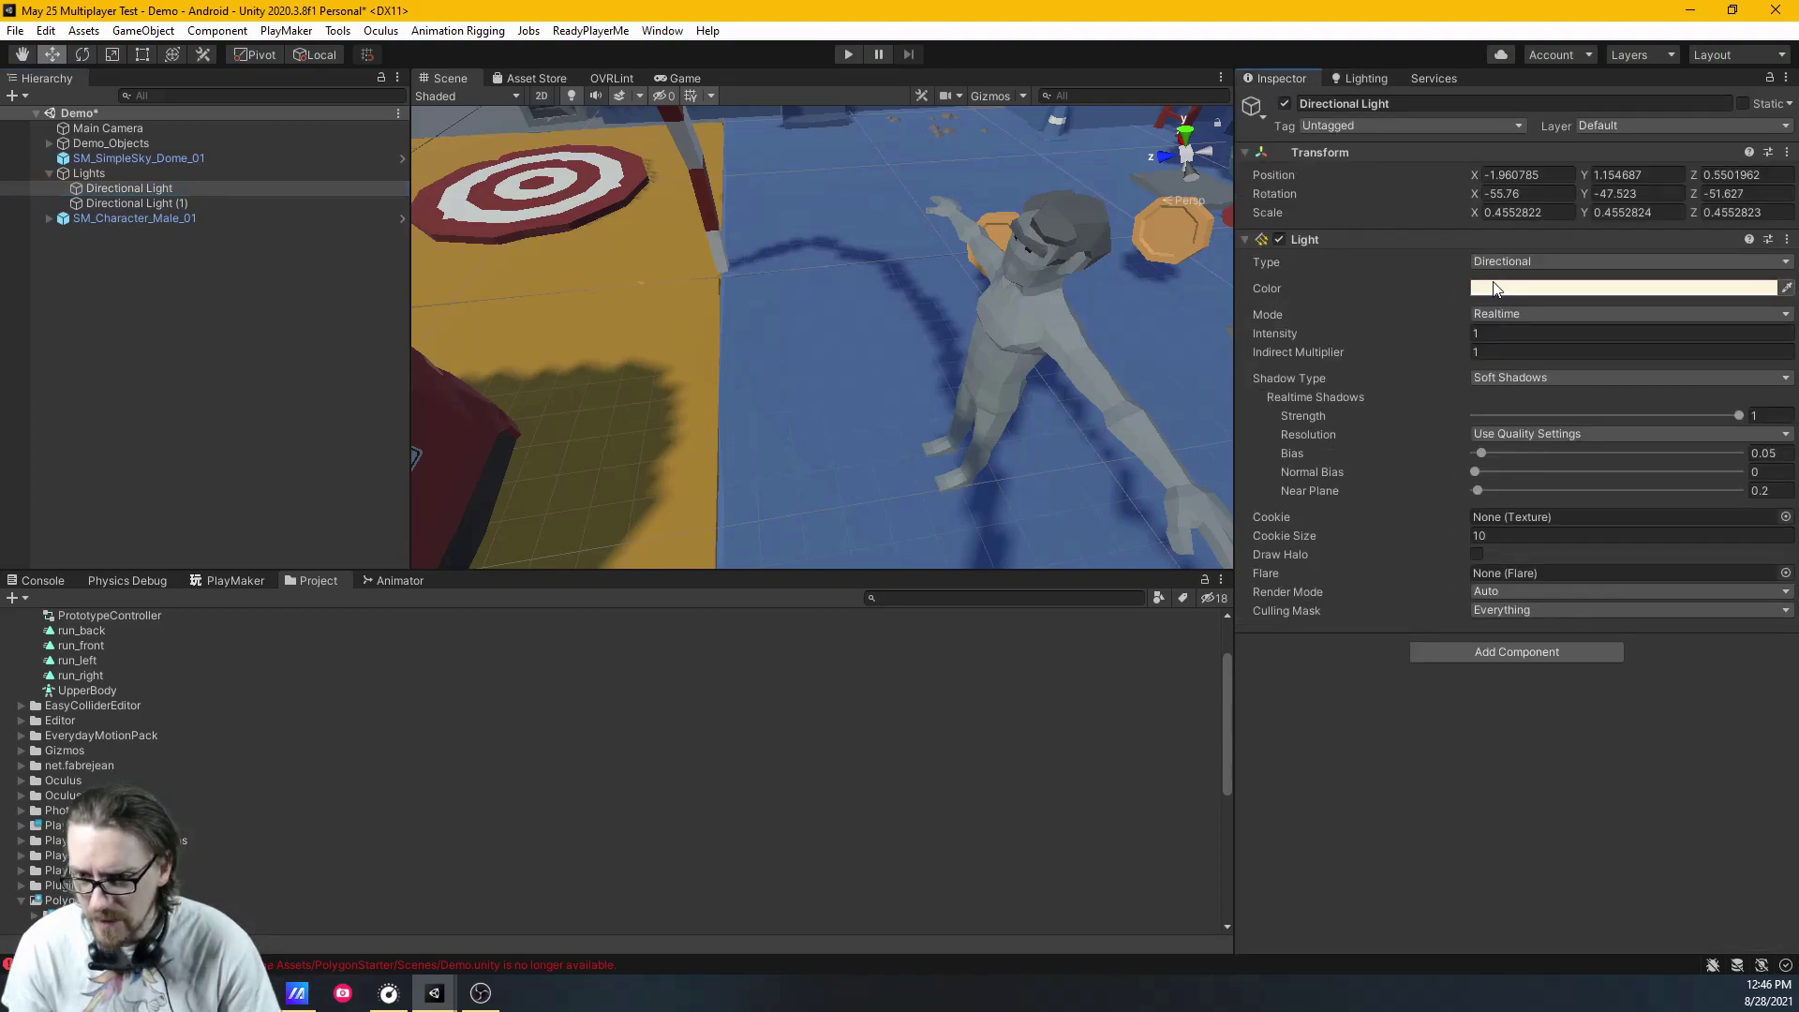
click(1482, 379)
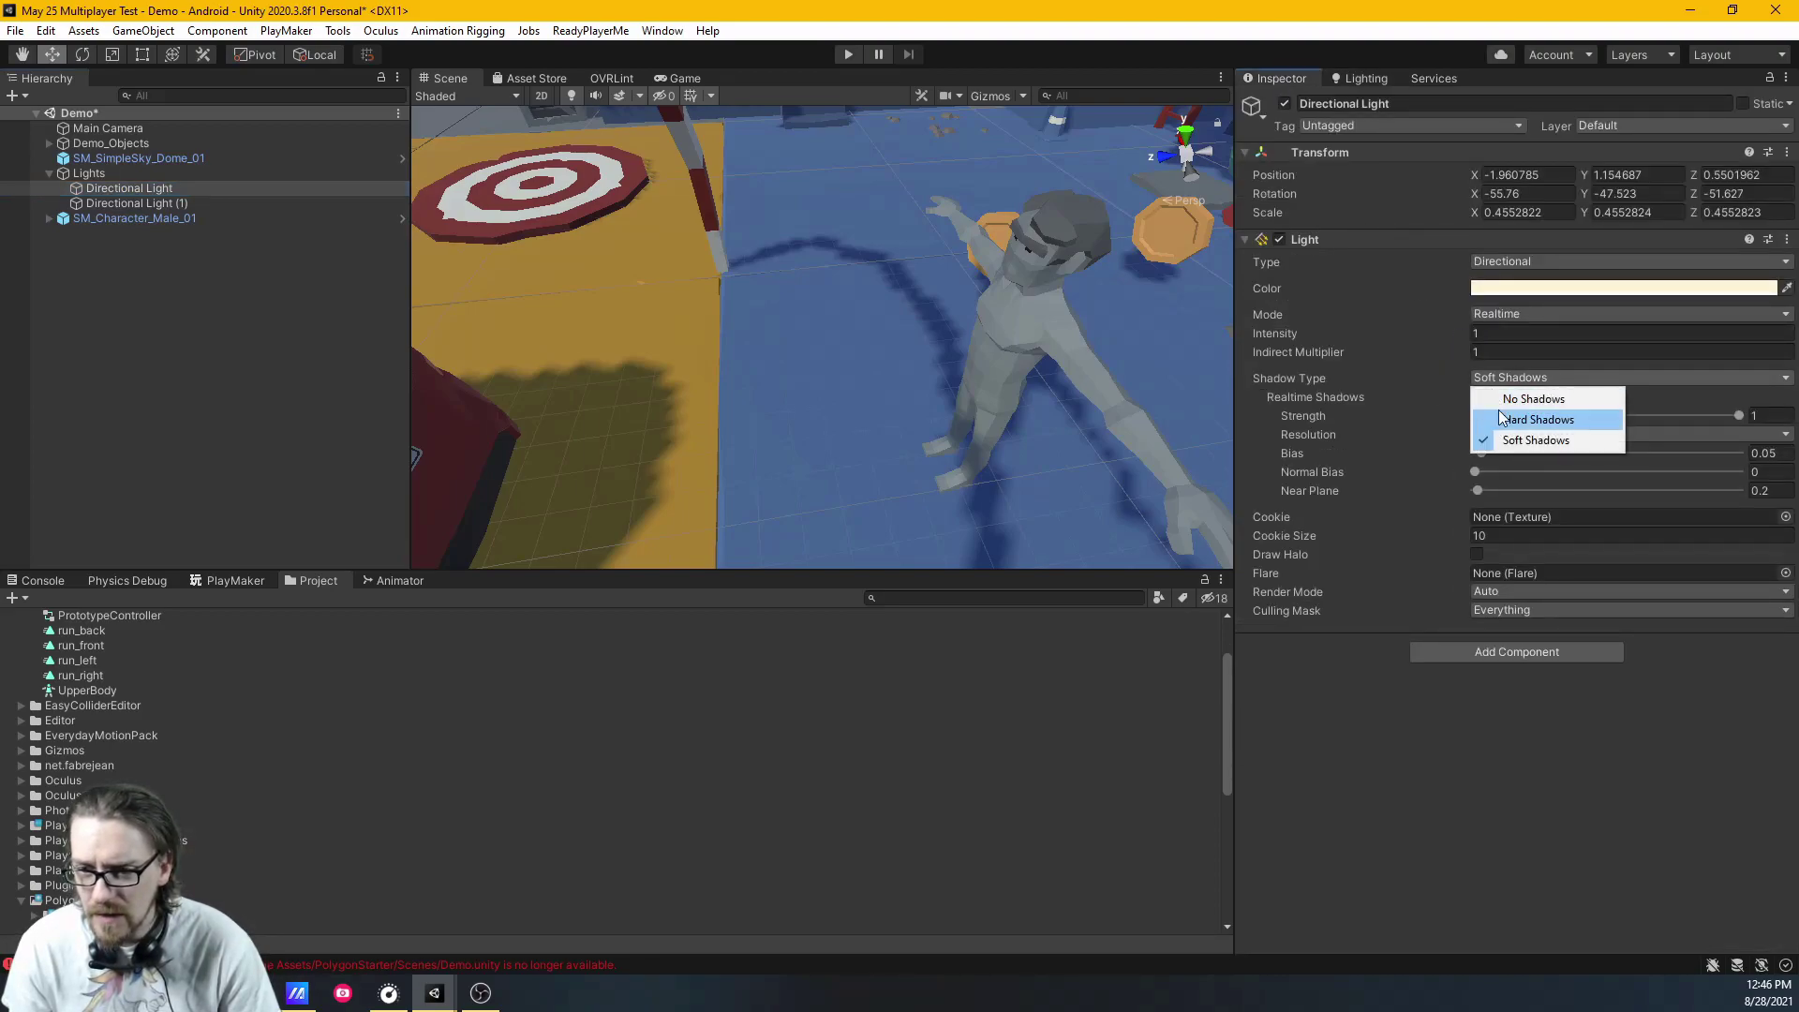
click(1497, 418)
right_drag(1071, 374, 1089, 287)
key(s)
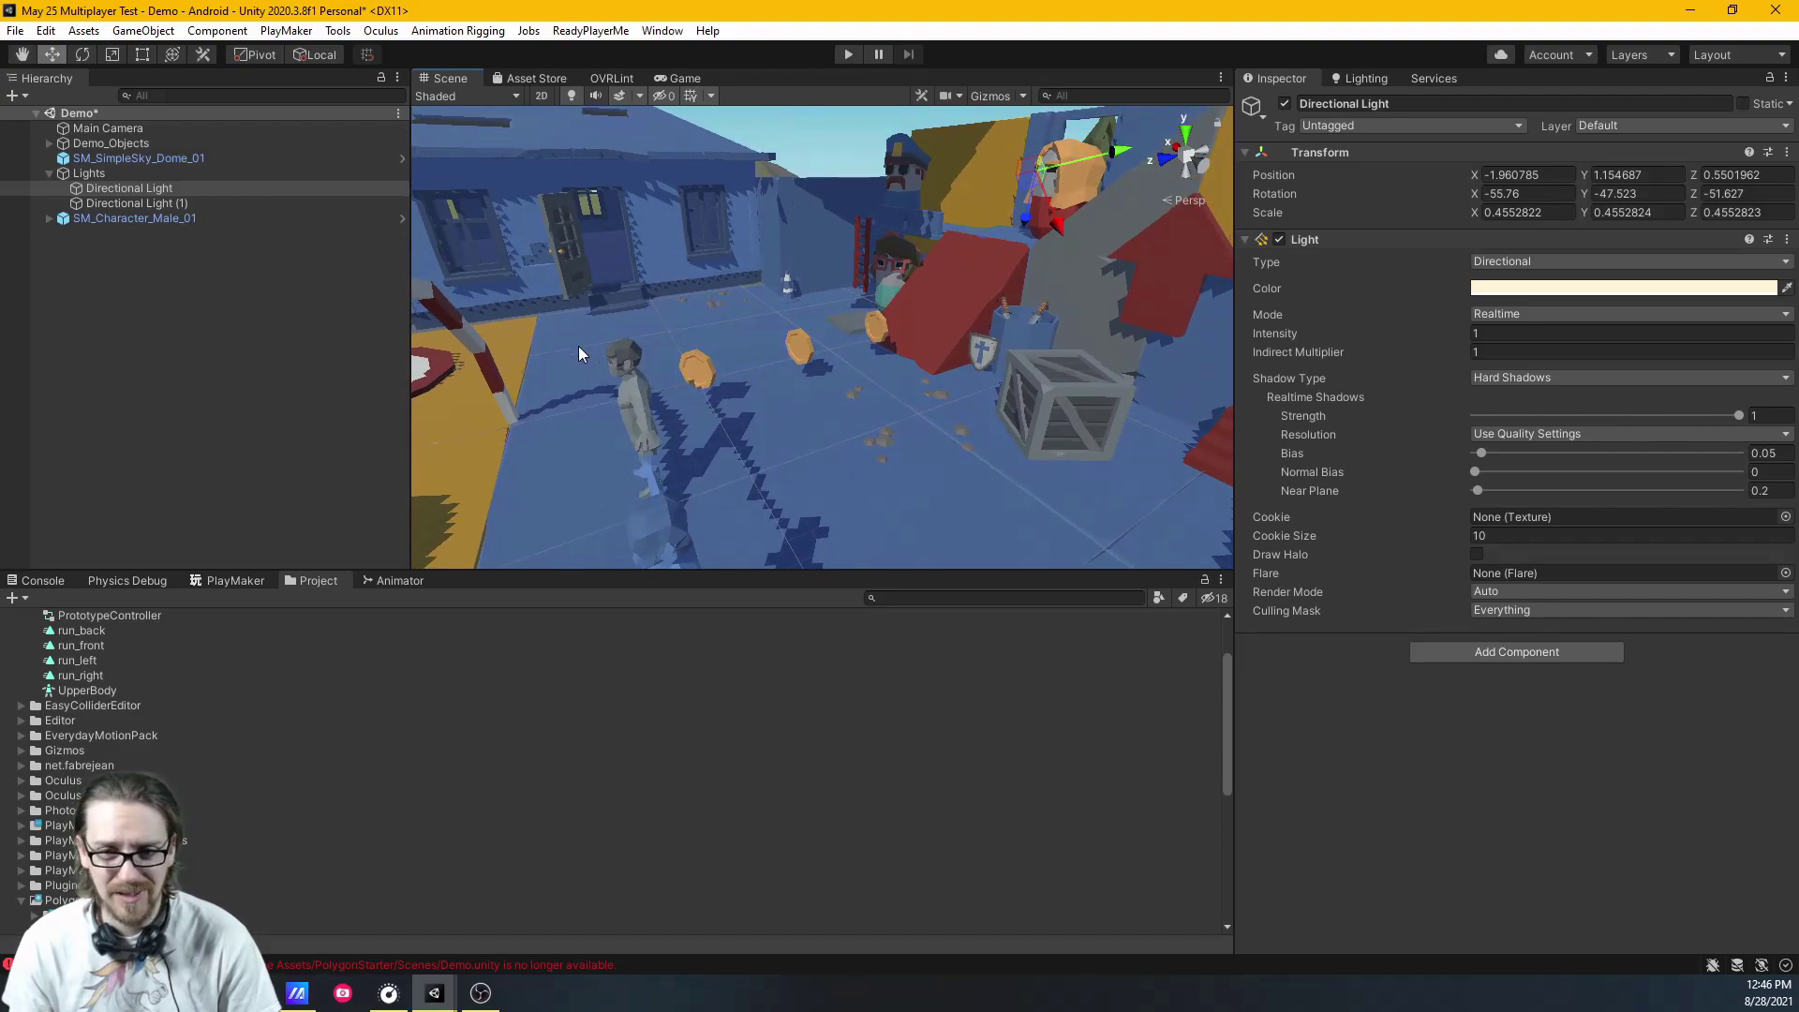
click(1509, 375)
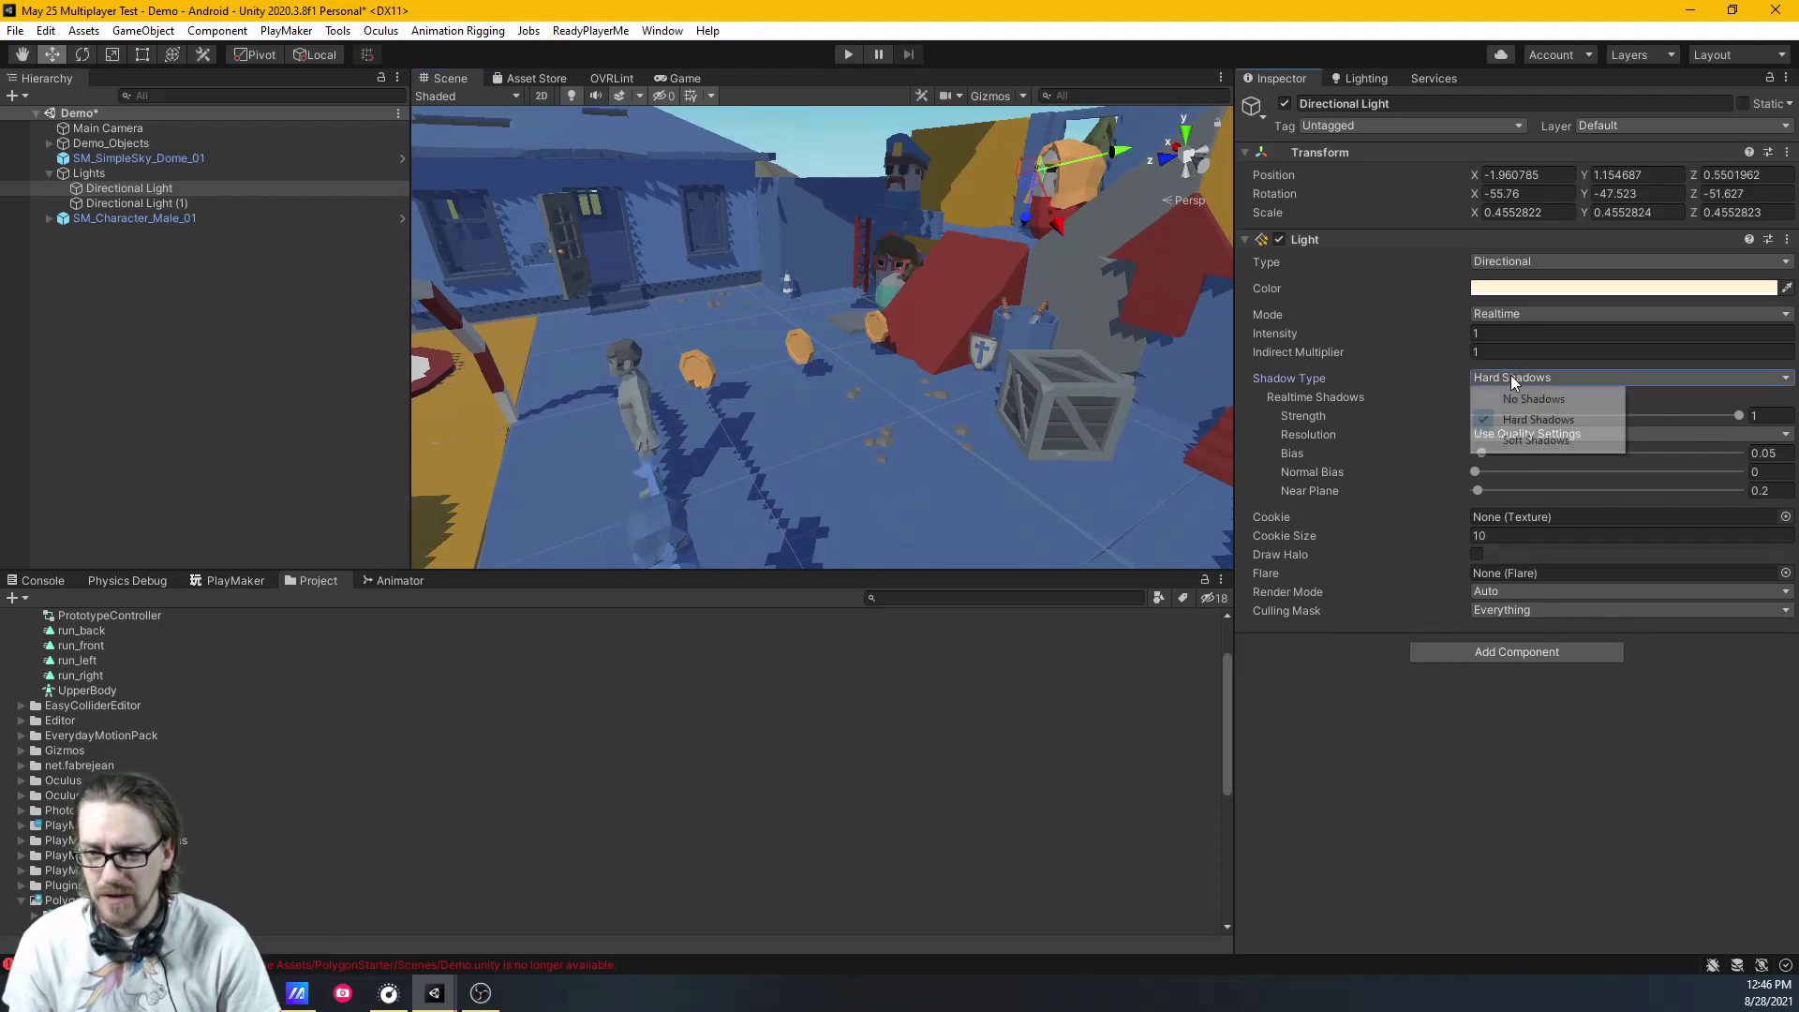
click(1511, 398)
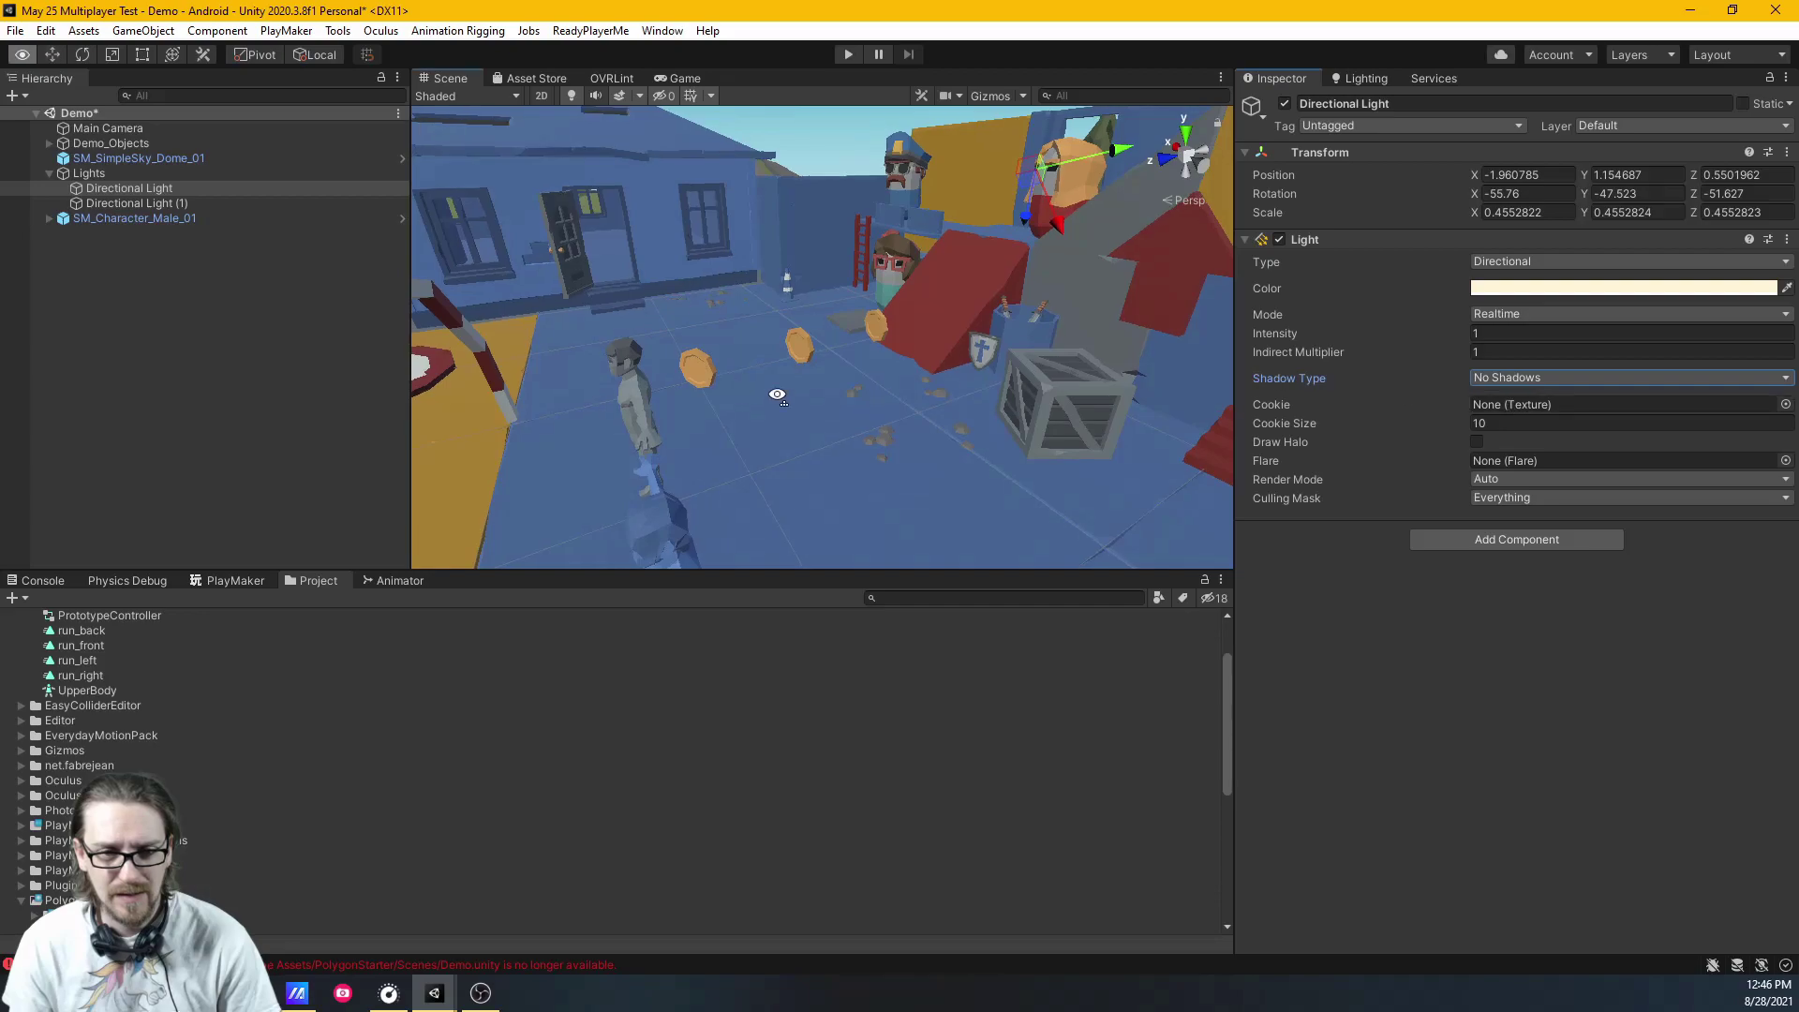
right_drag(775, 390, 474, 369)
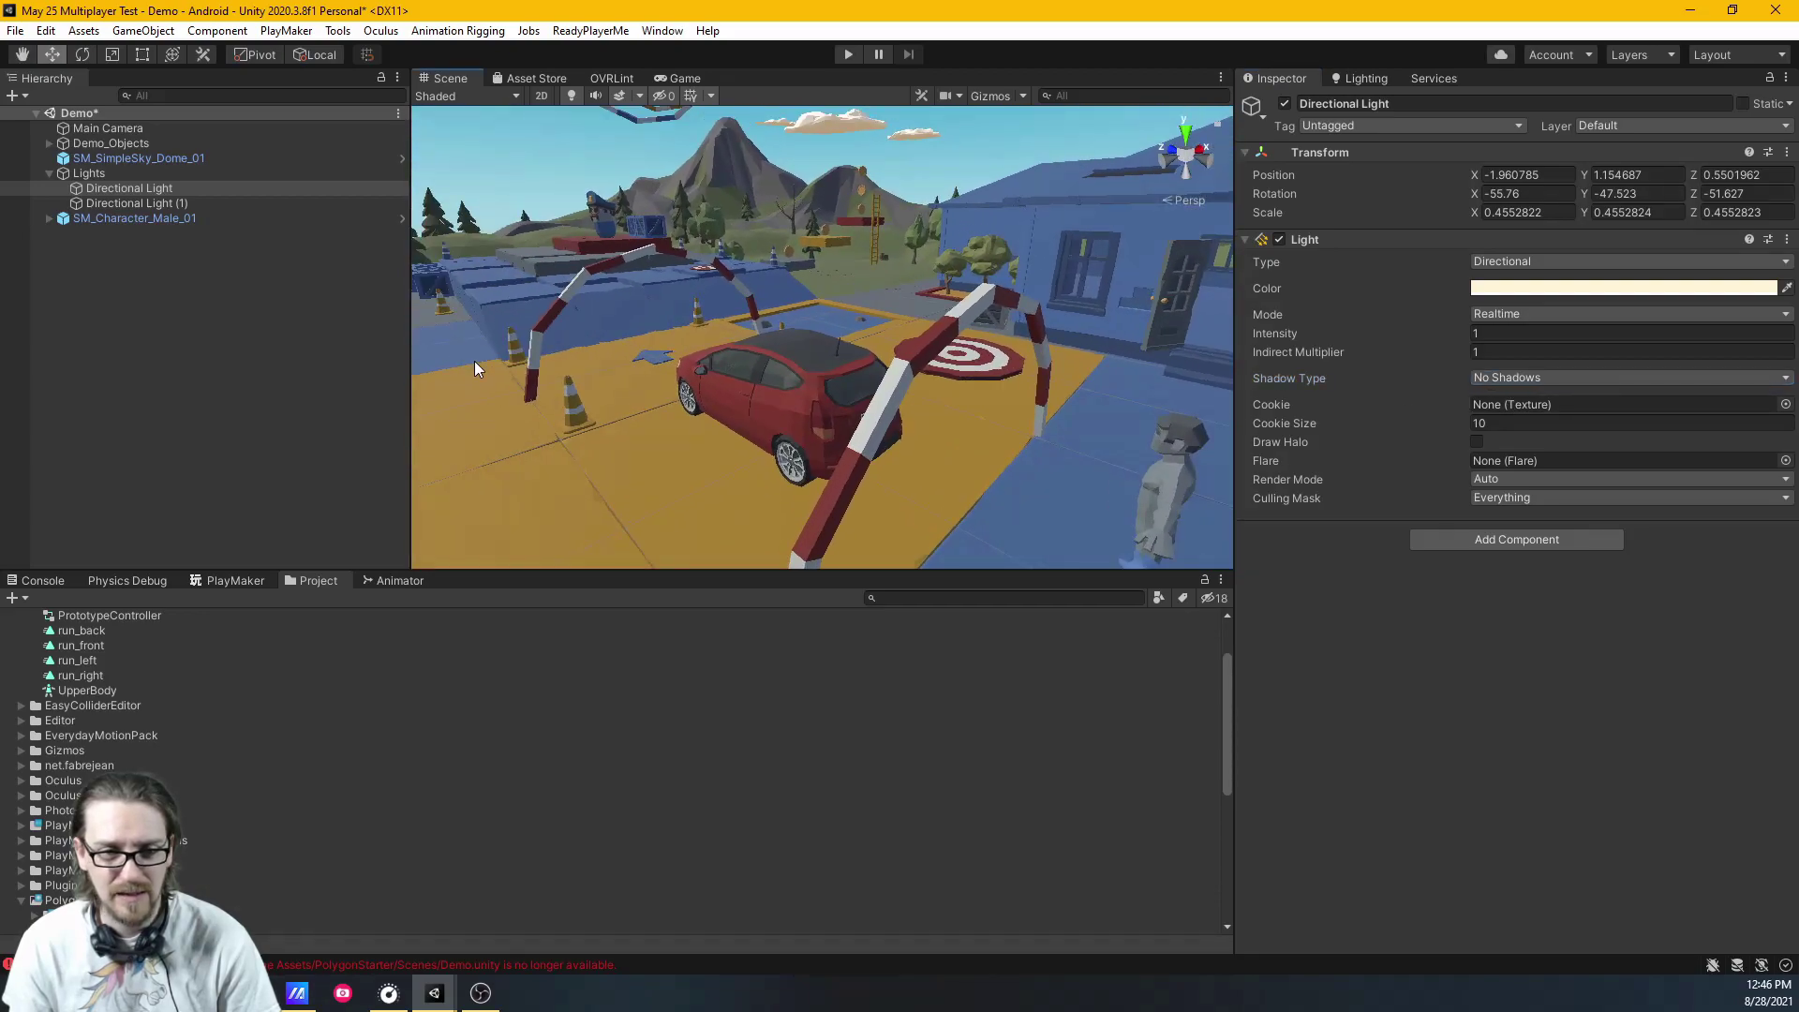
Inspect Directional Light (1), then select SM_Character_Male_01 and fly the view around it
click(109, 196)
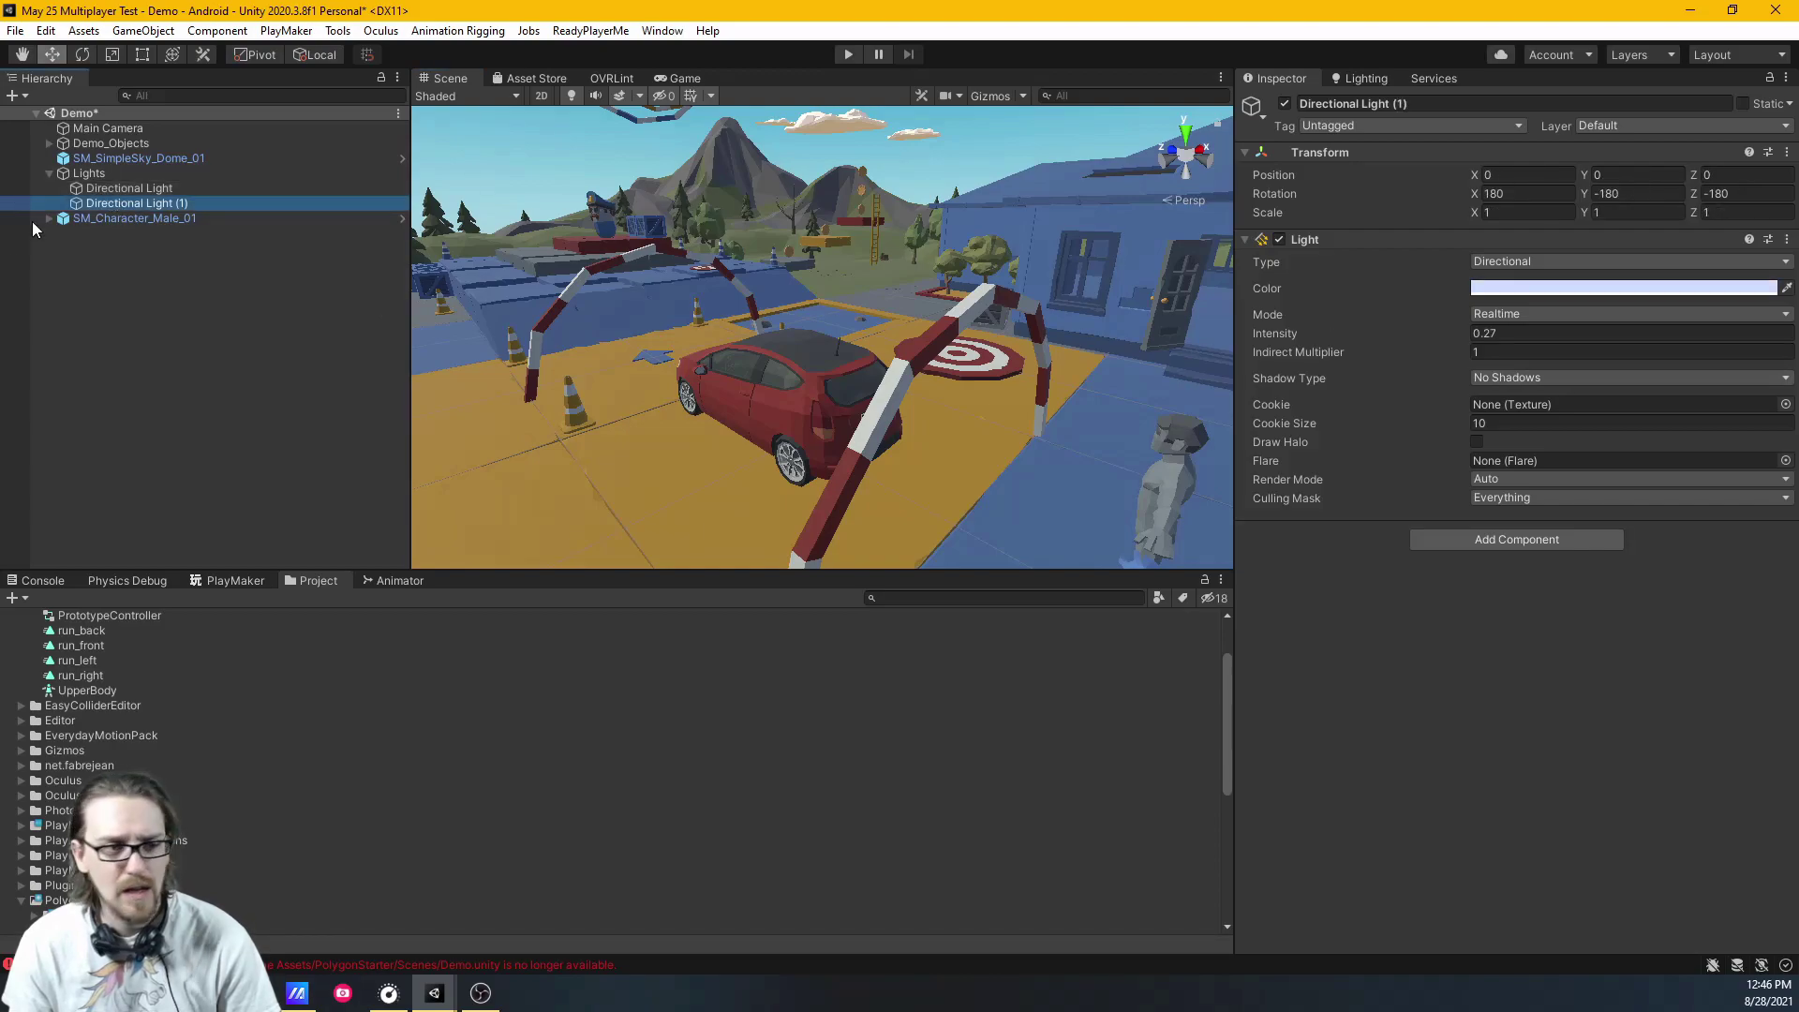
click(133, 218)
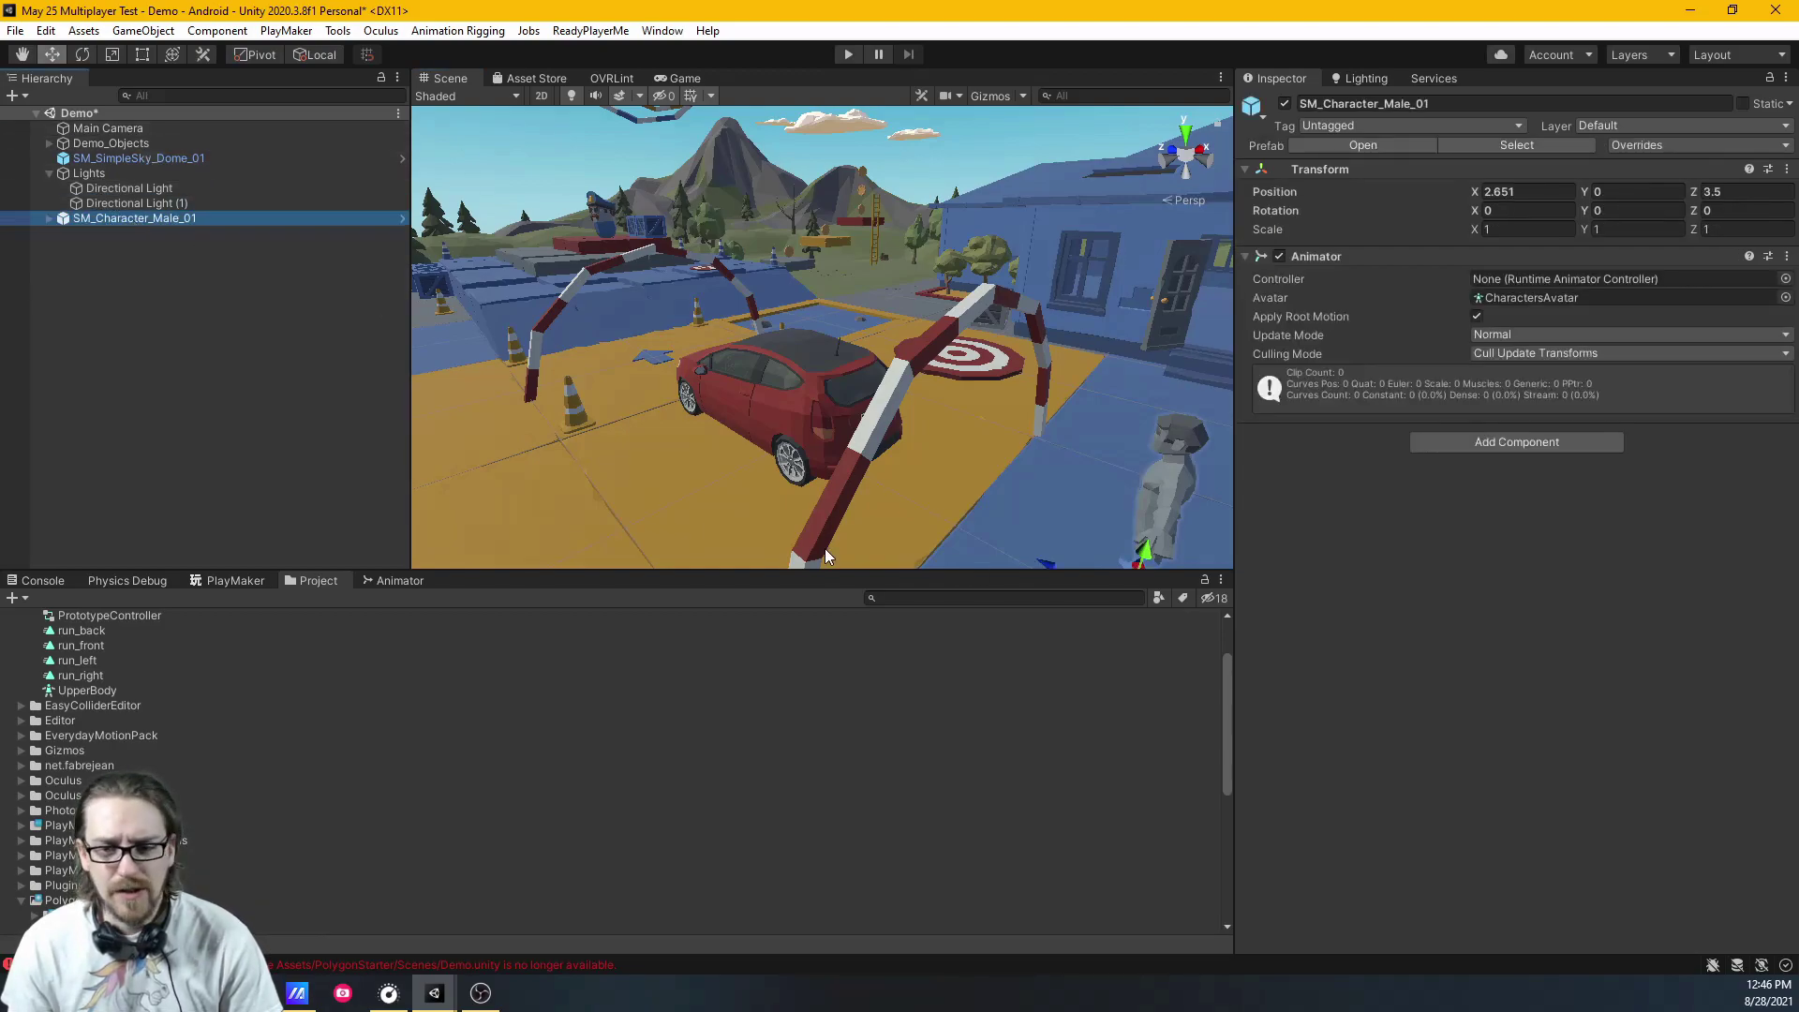
right_drag(825, 548, 707, 397)
key(s)
key(w)
Delete the Main Camera from the scene
click(192, 236)
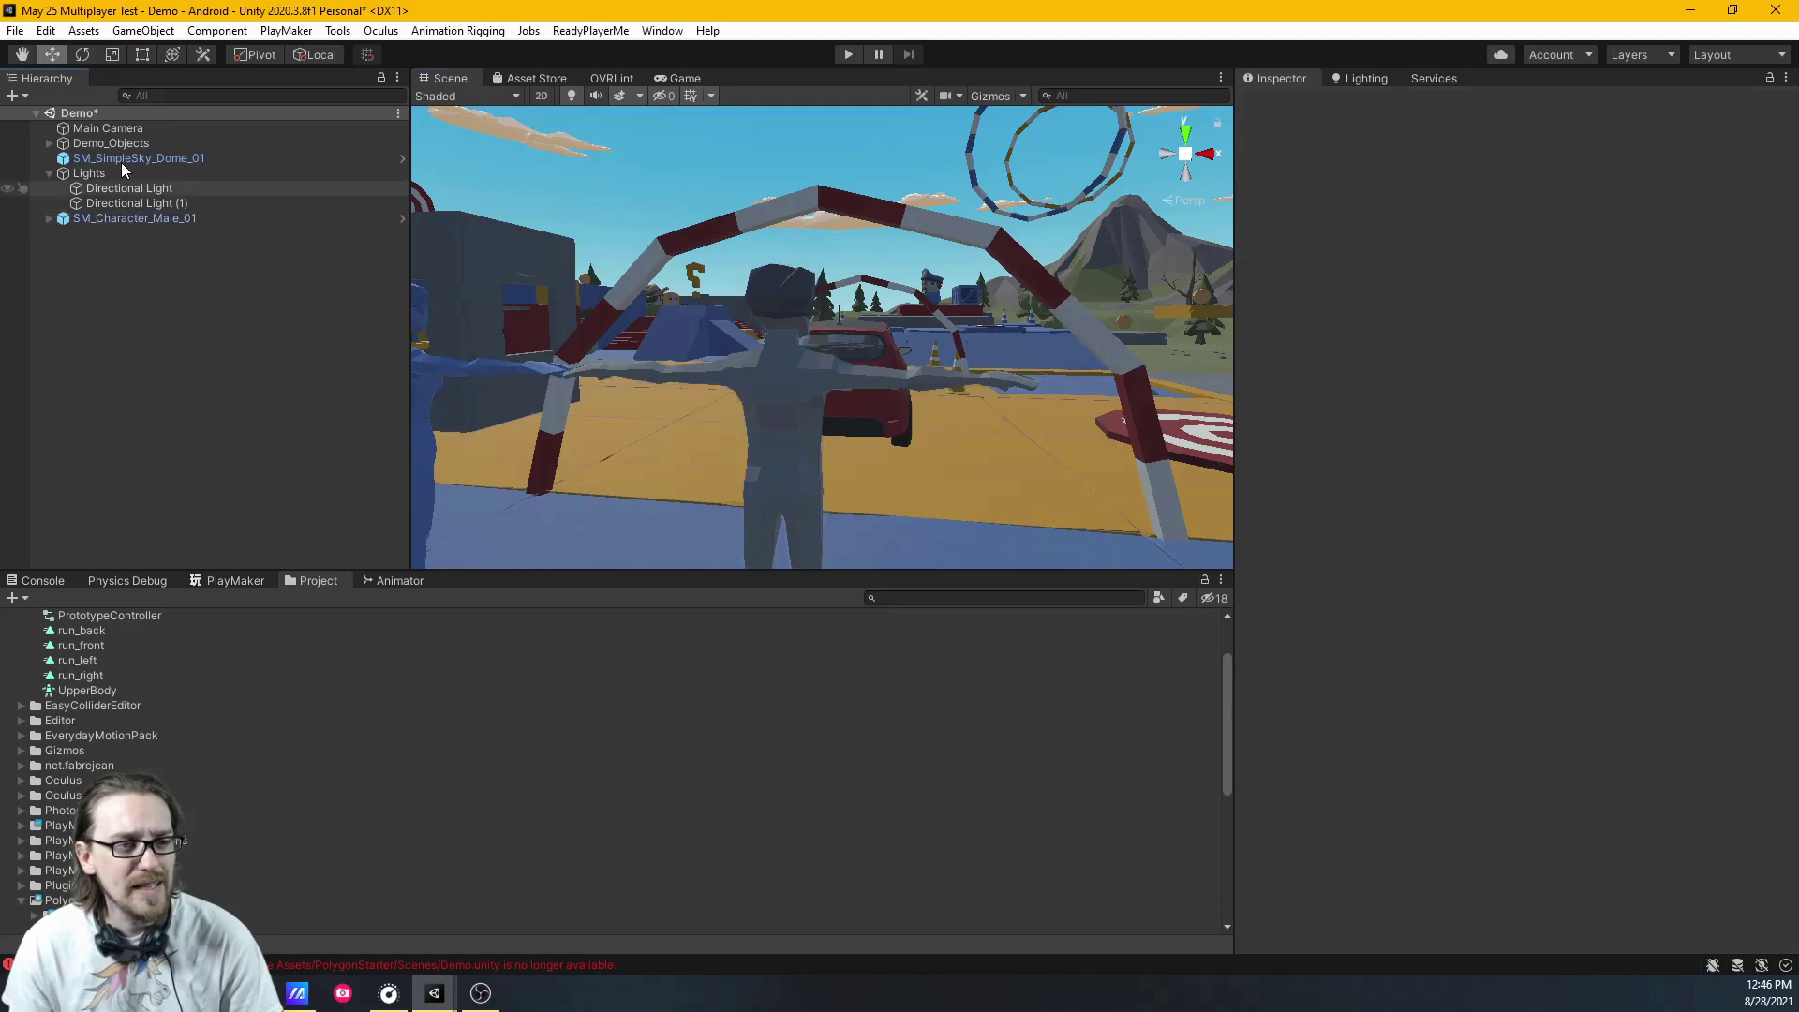
click(105, 128)
key(Delete)
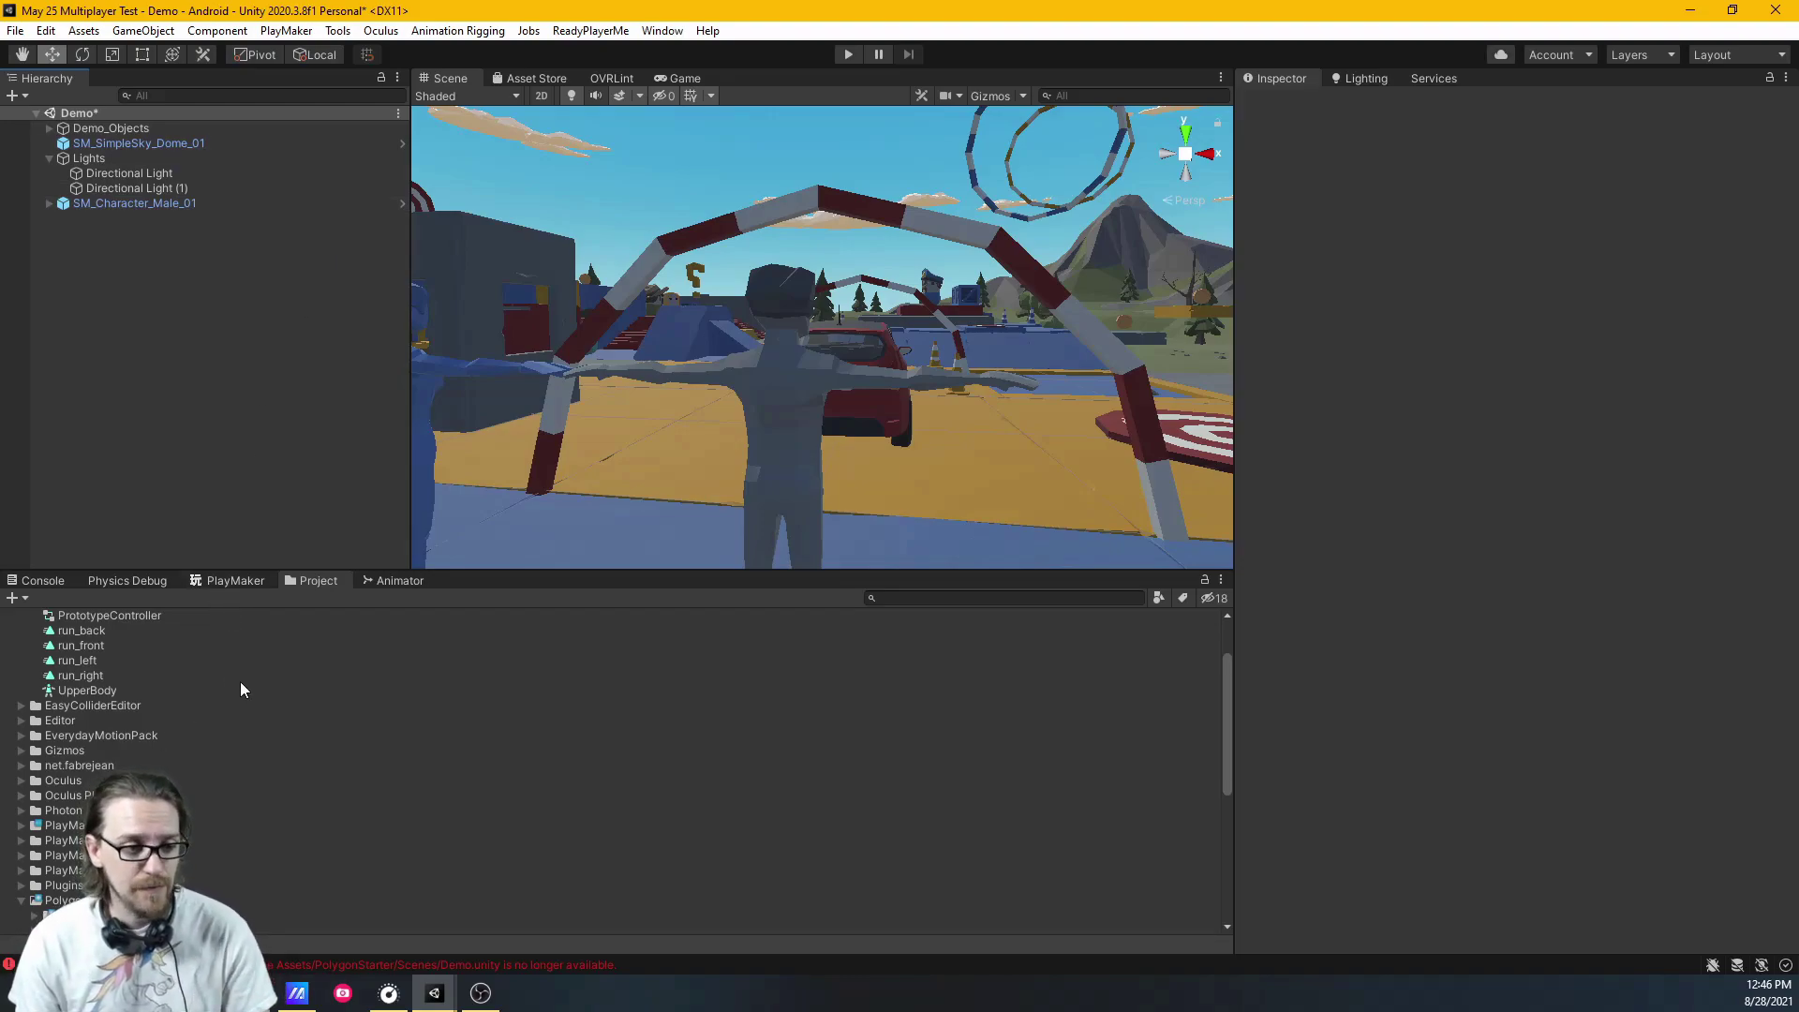
Switch the Project panel to Two Column Layout and open Assets/Oculus/VR/Prefabs
scroll(240, 683, up, 3)
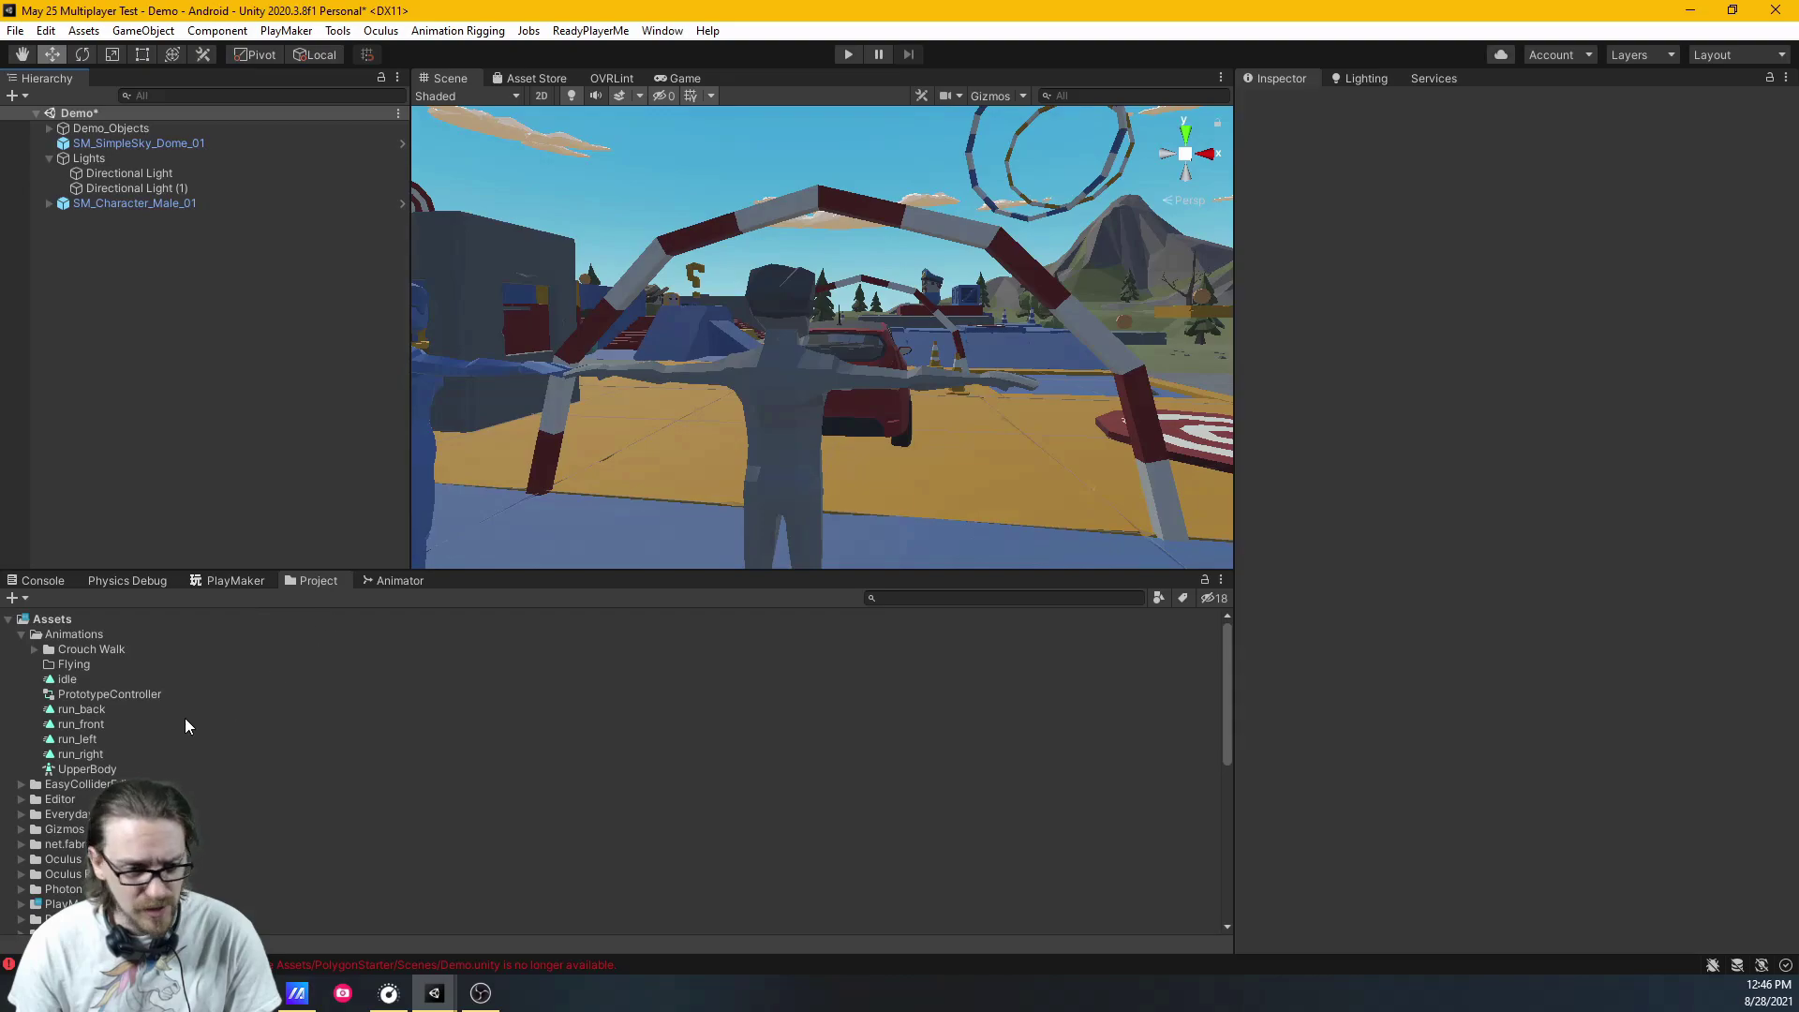
click(23, 636)
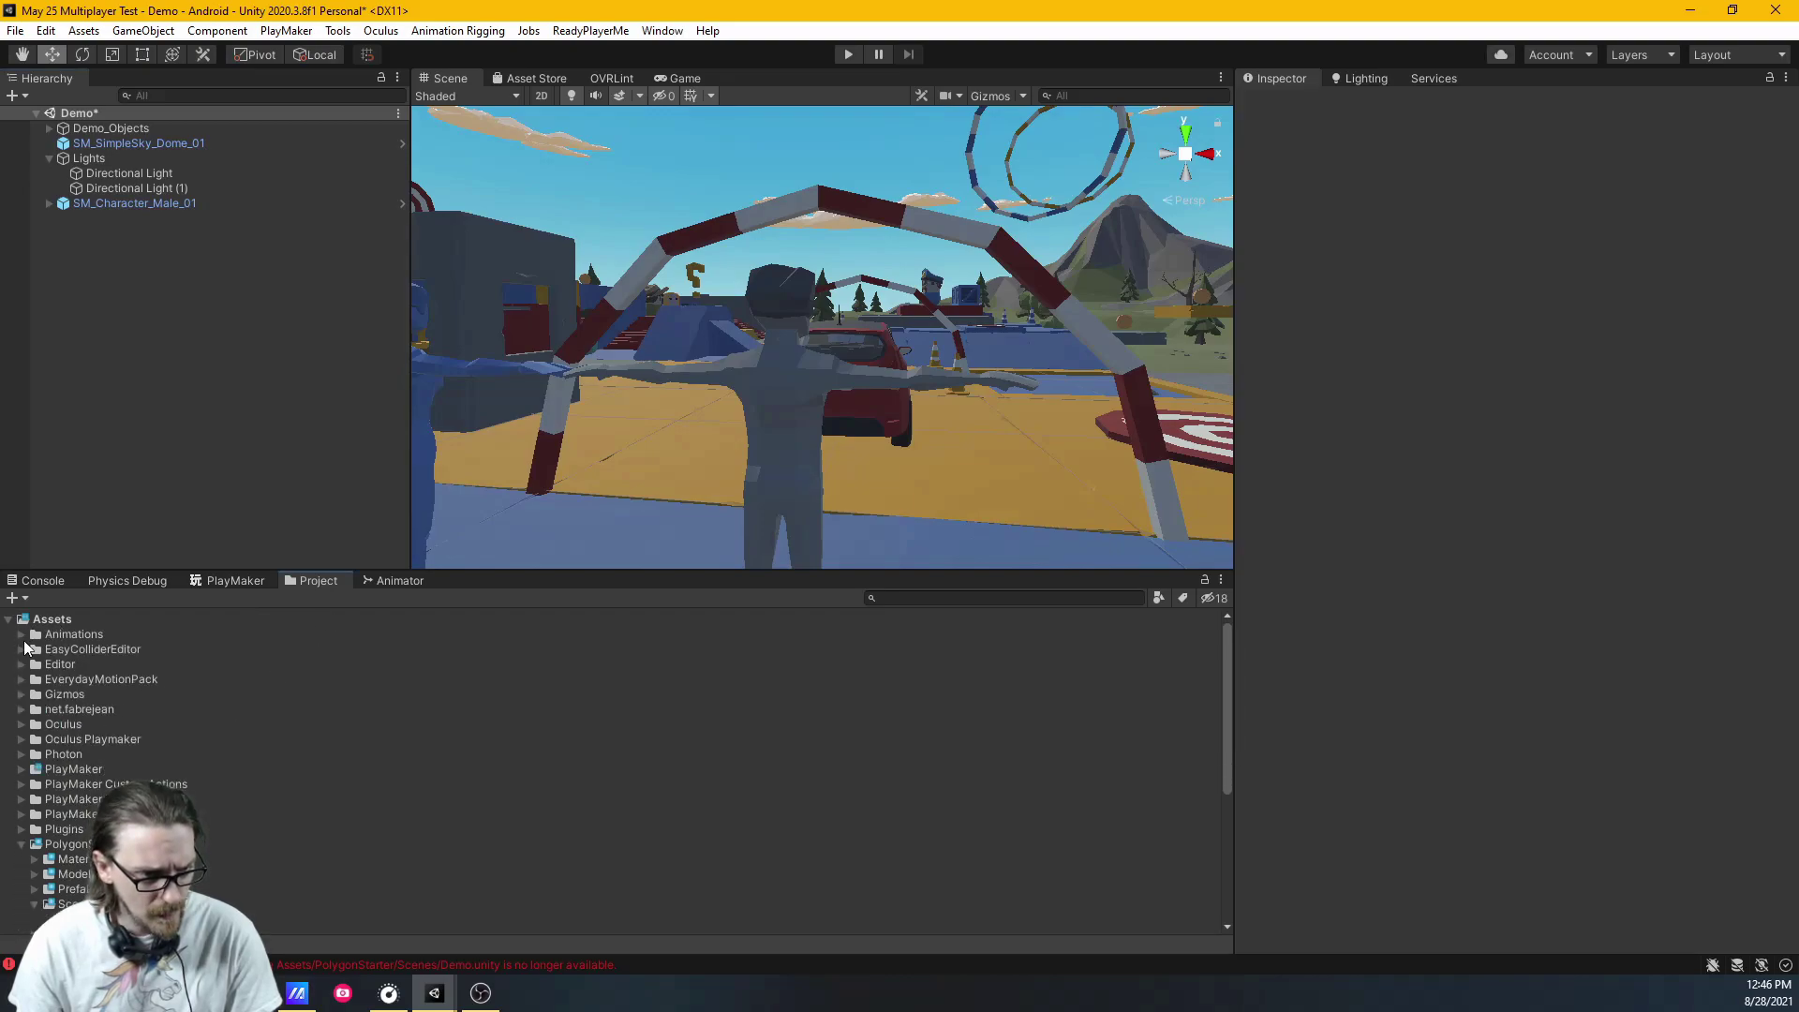
double_click(86, 724)
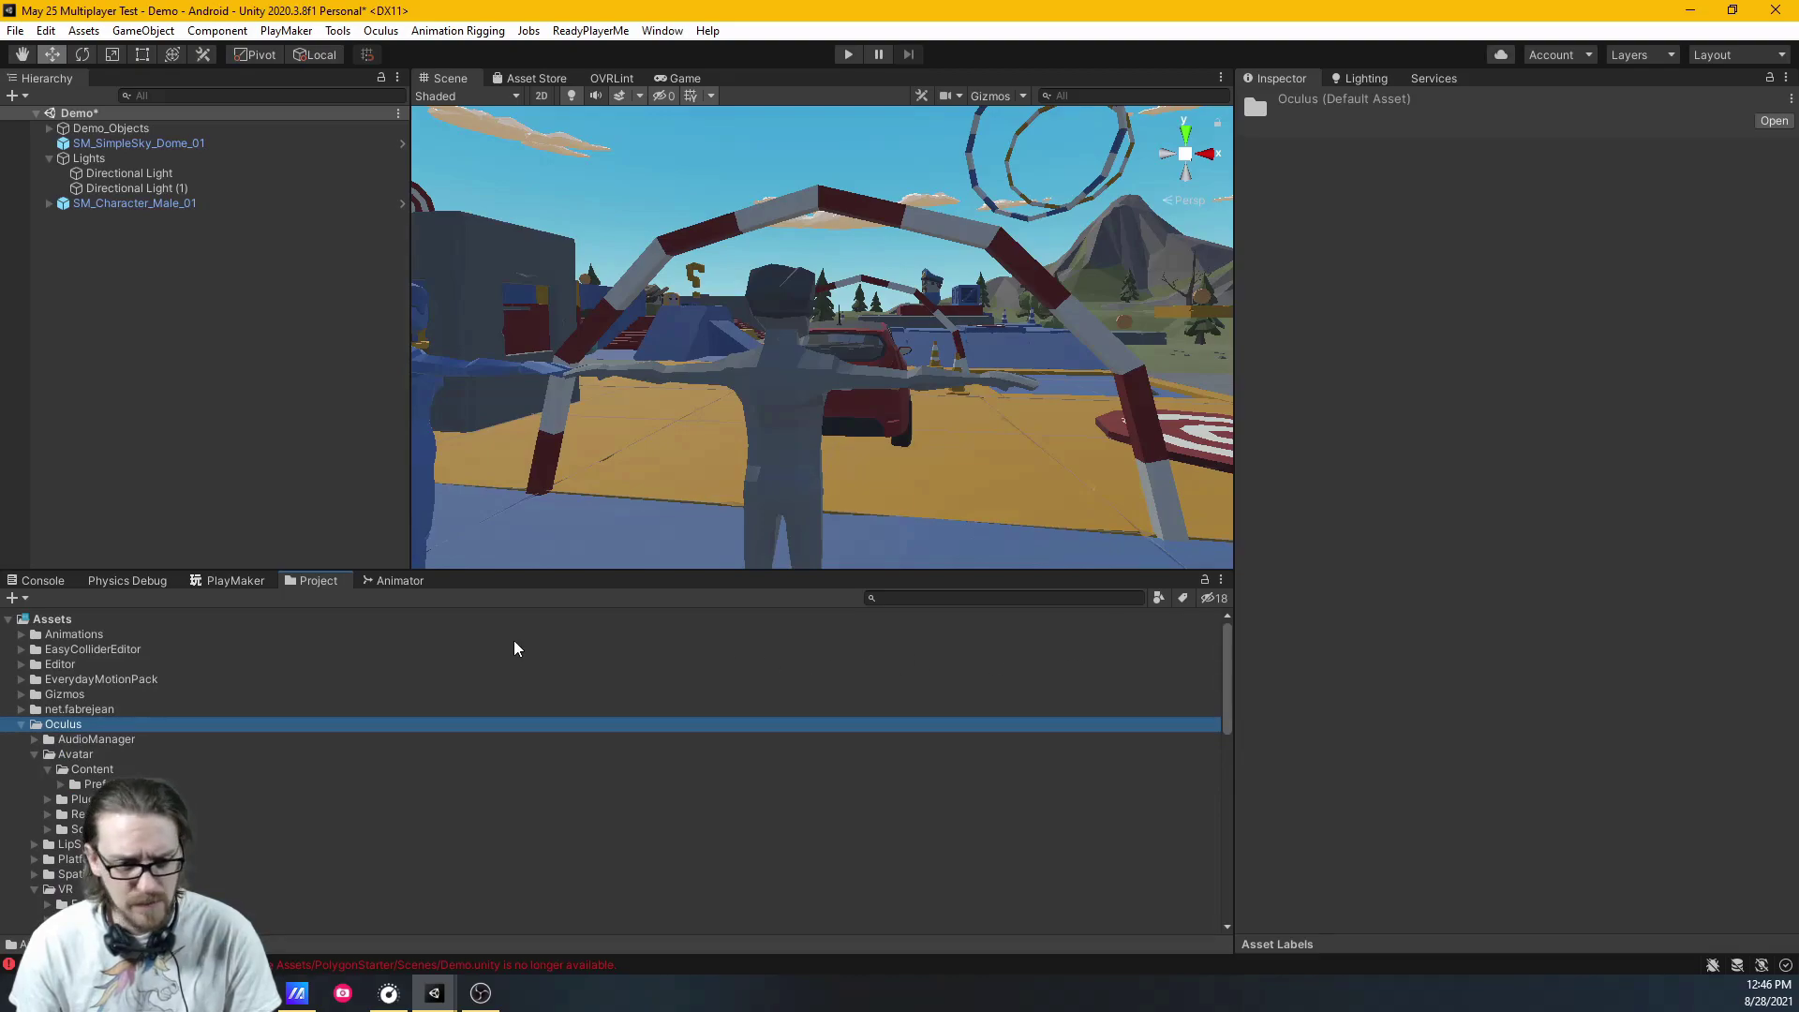
click(21, 598)
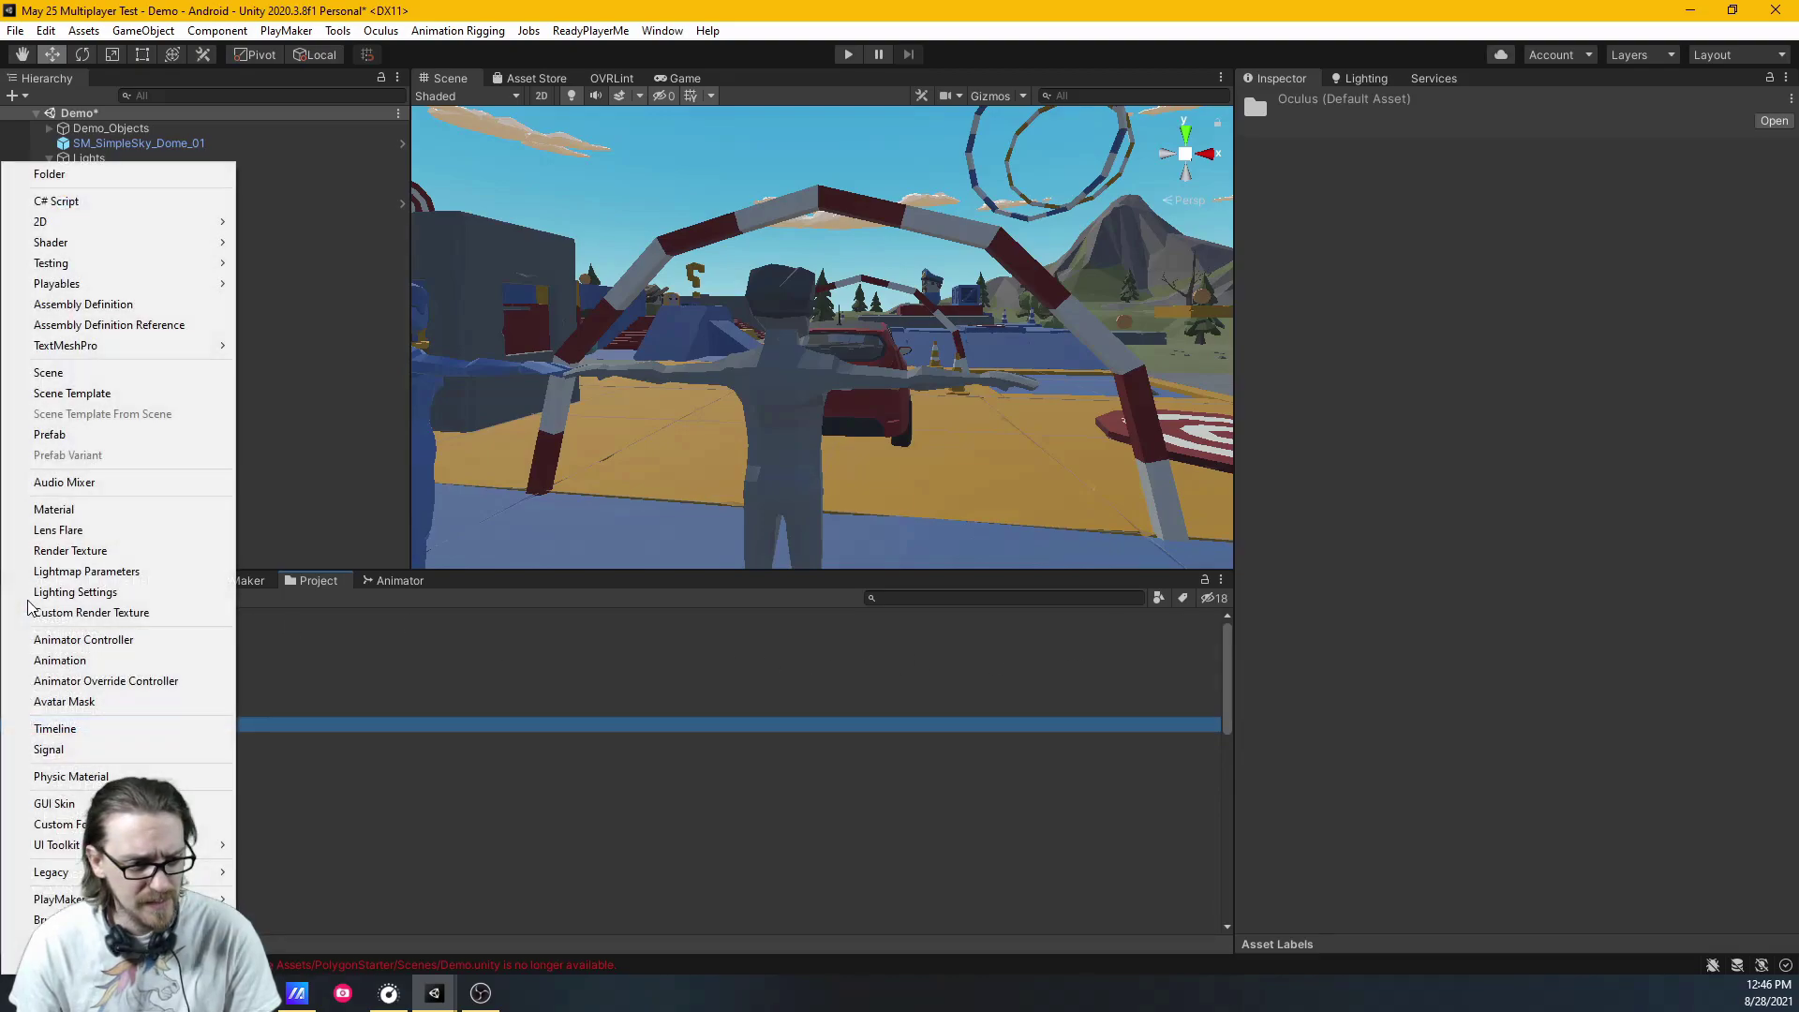
click(472, 643)
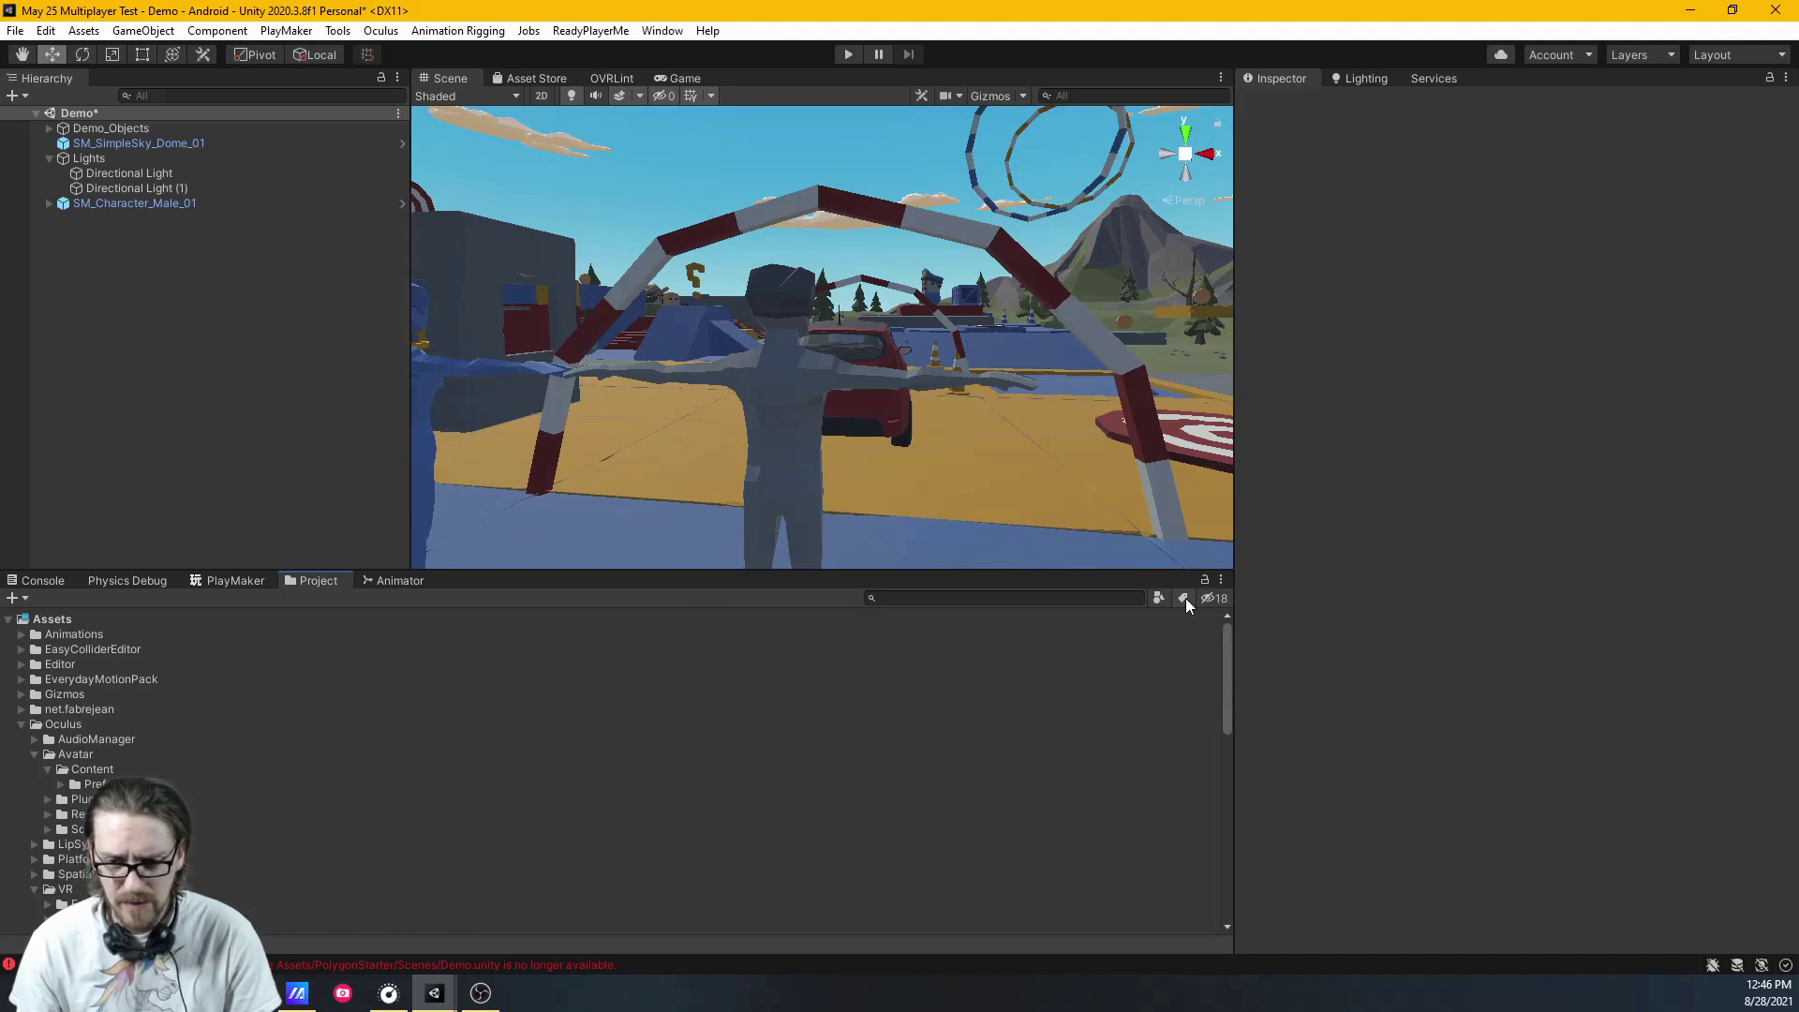
click(1222, 581)
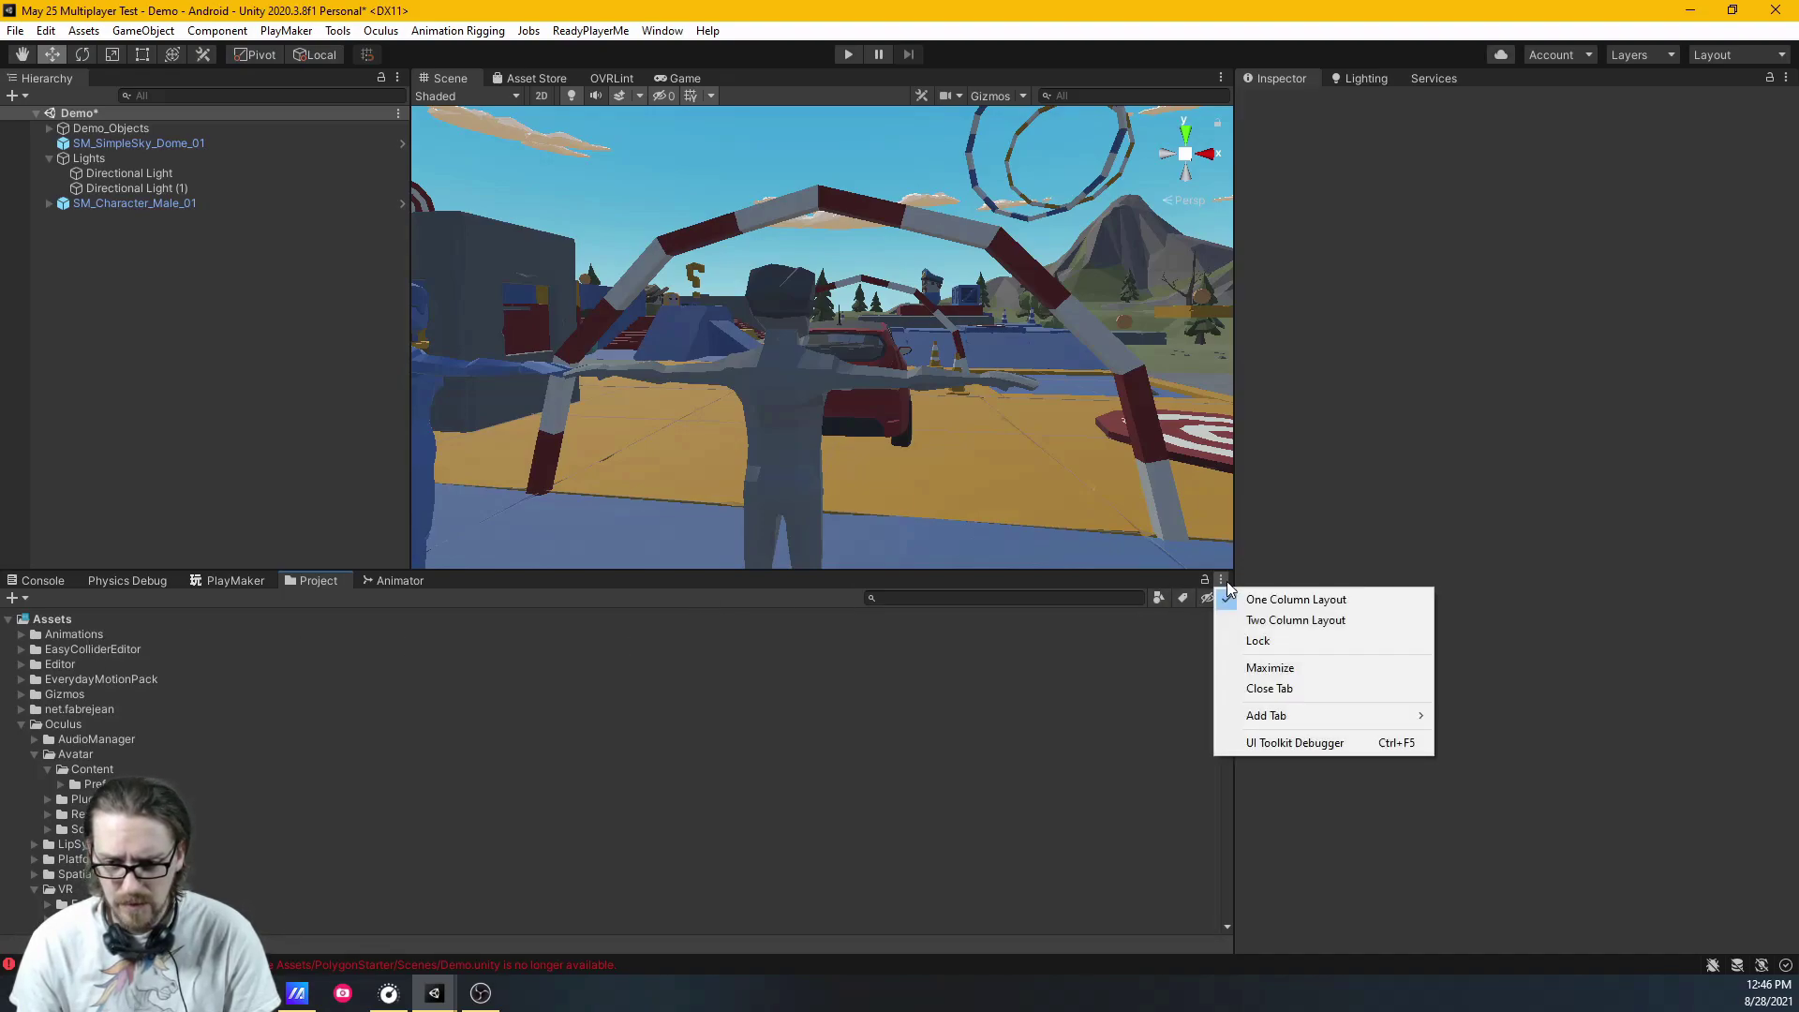
click(1296, 620)
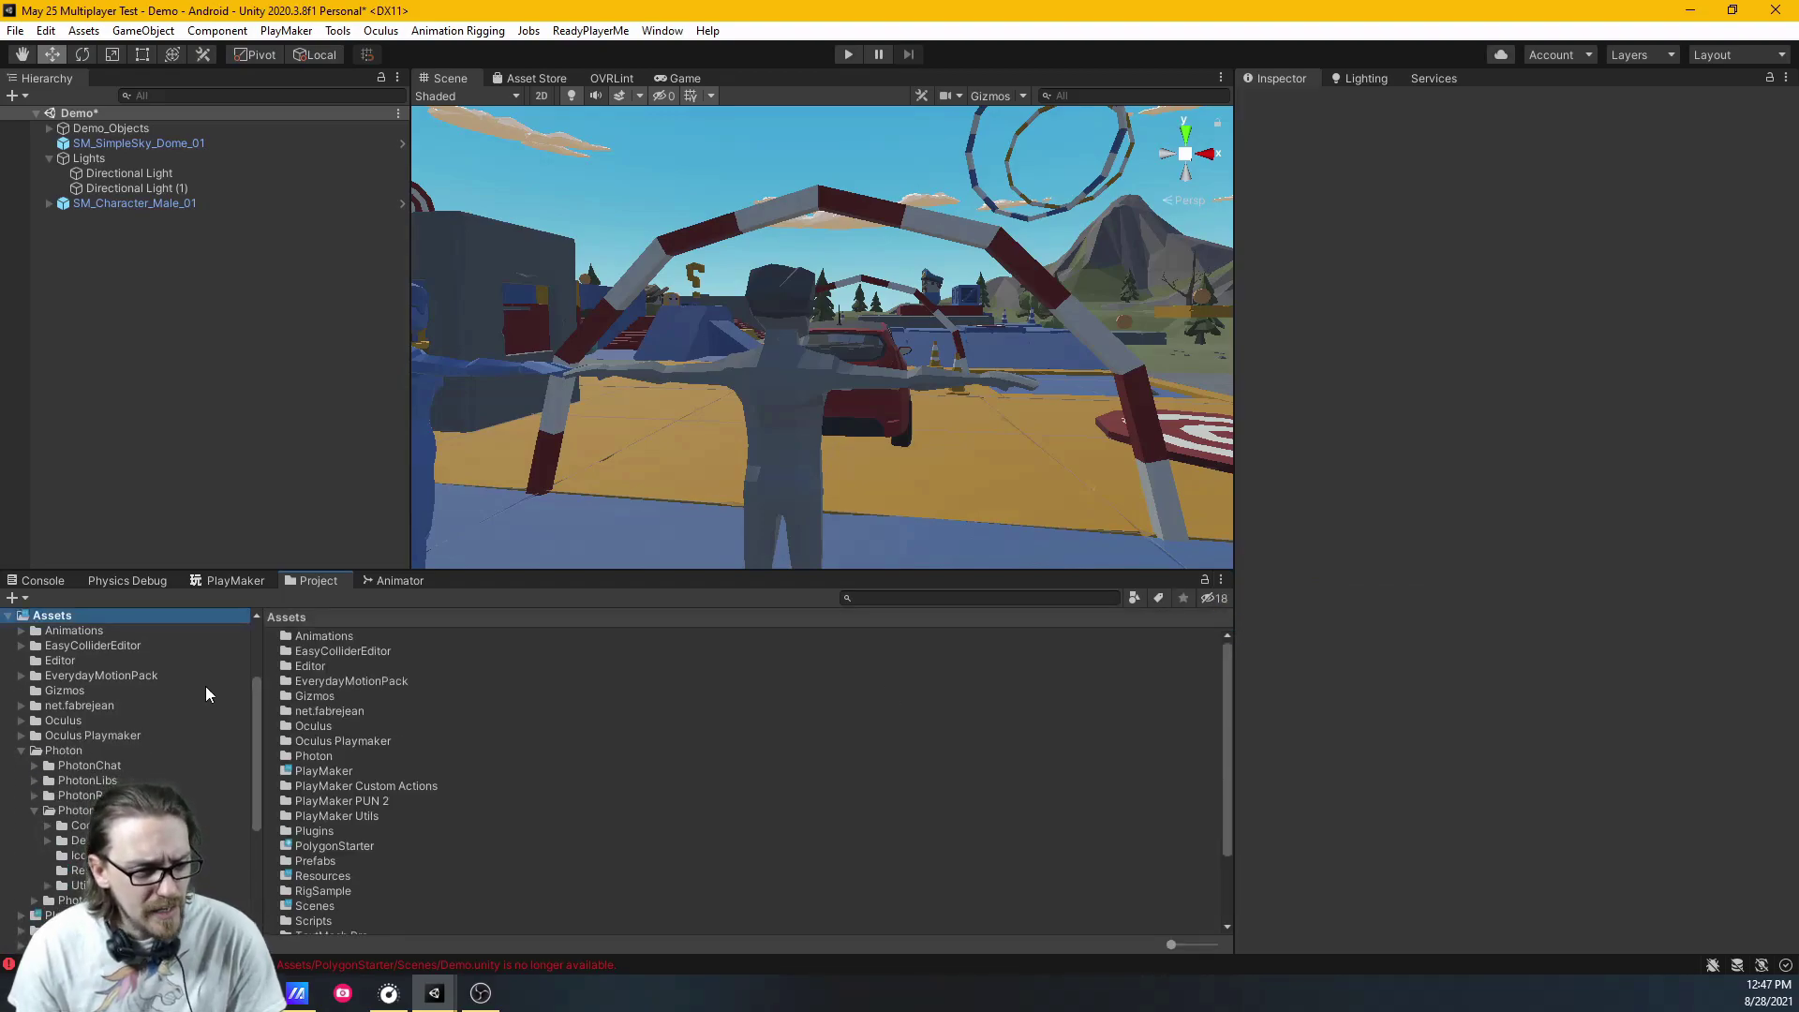
click(58, 720)
double_click(311, 711)
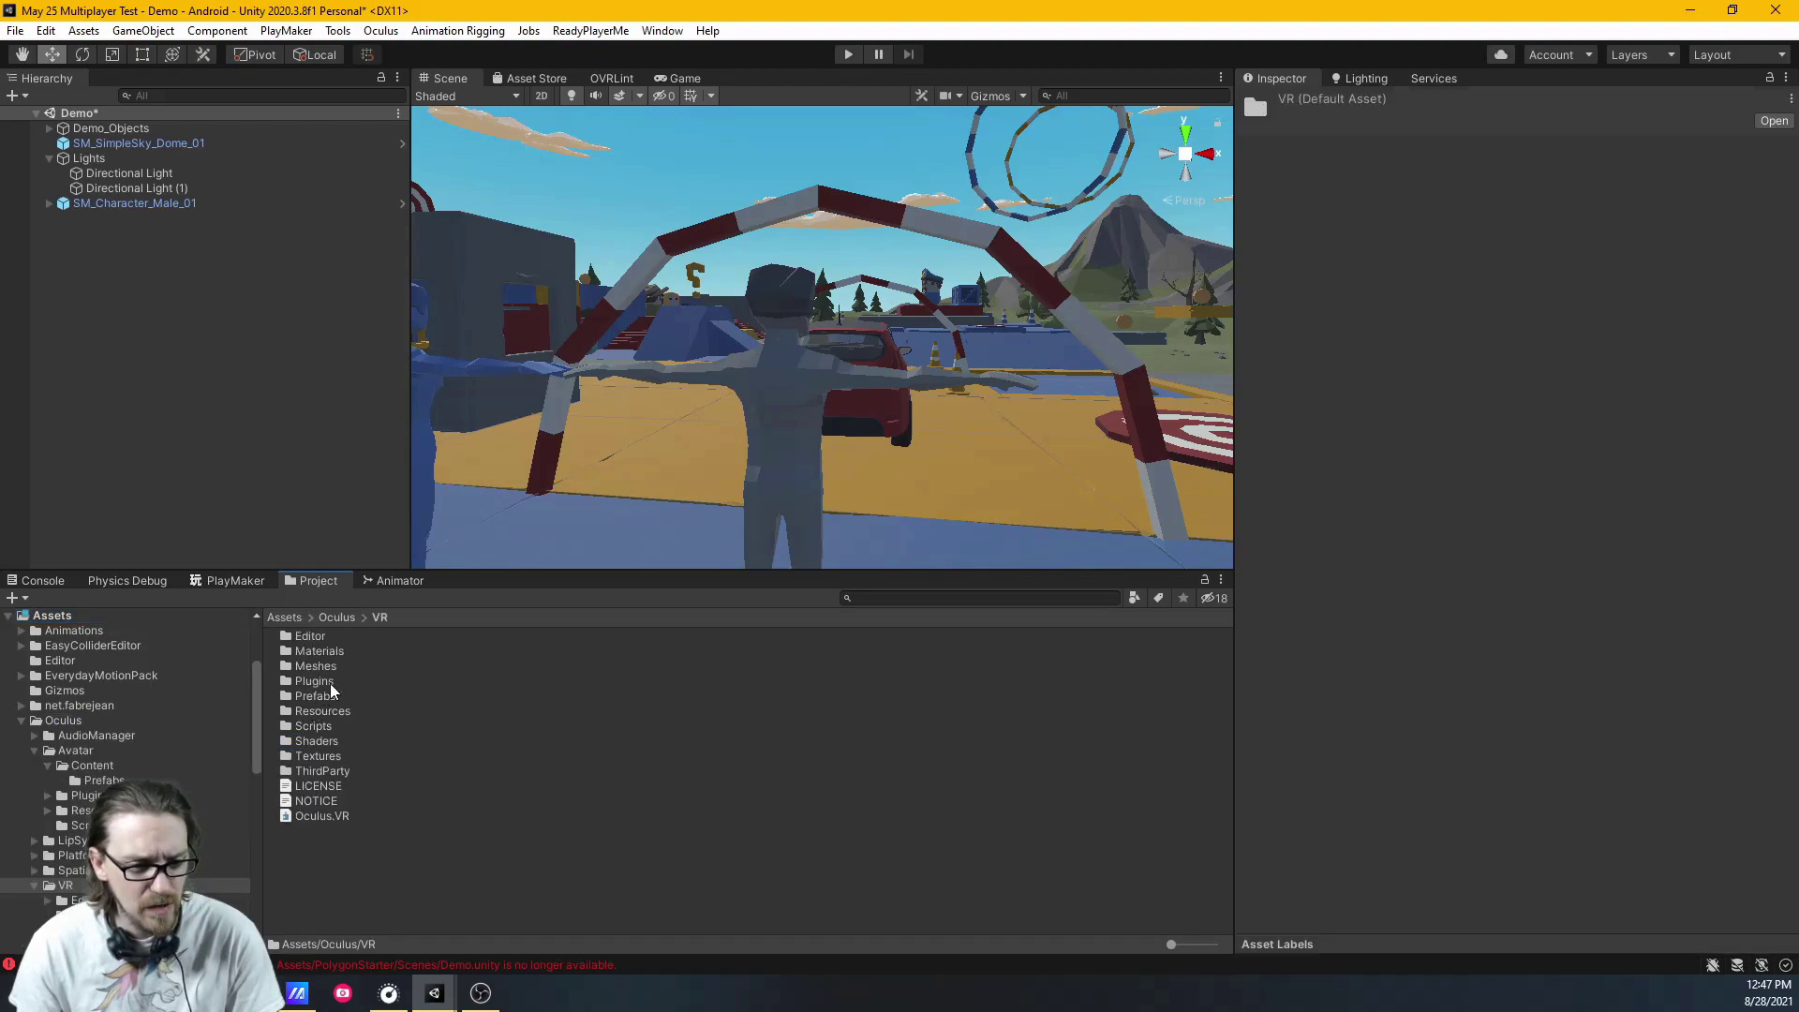
double_click(315, 696)
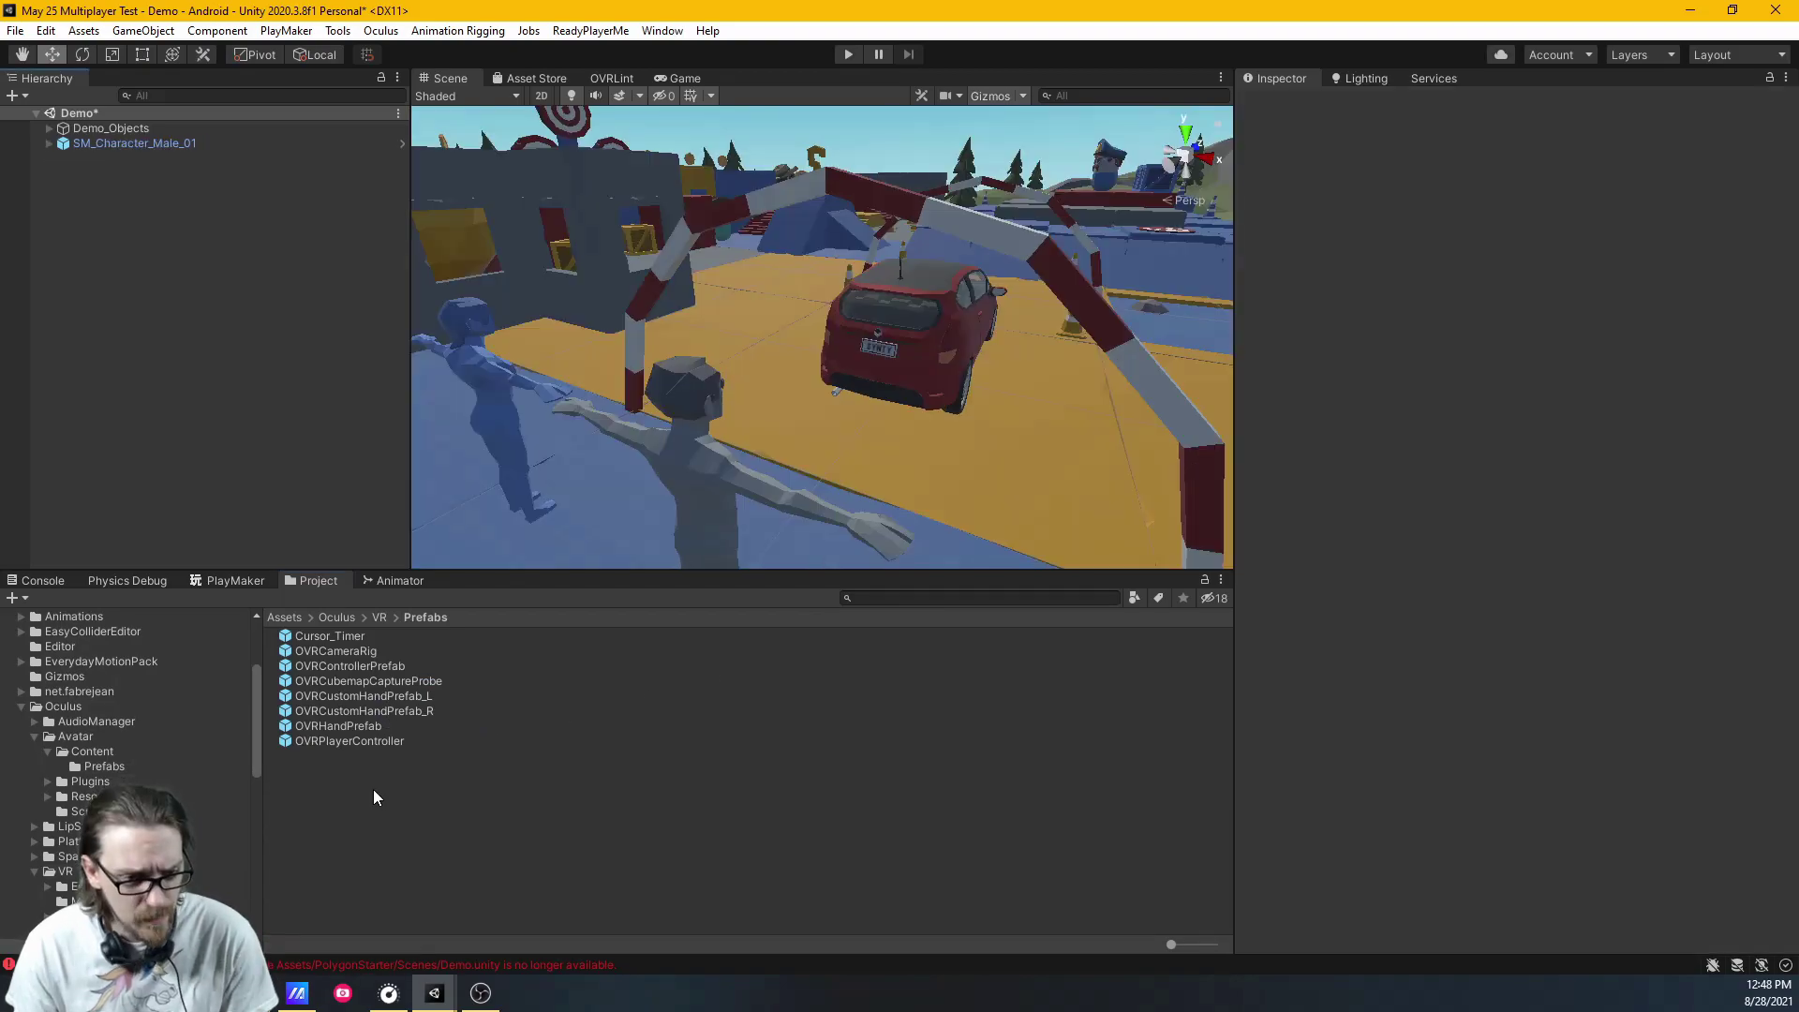
Add an OVRPlayerController under SM_Character_Male_01 and zero its X and Z position
click(369, 741)
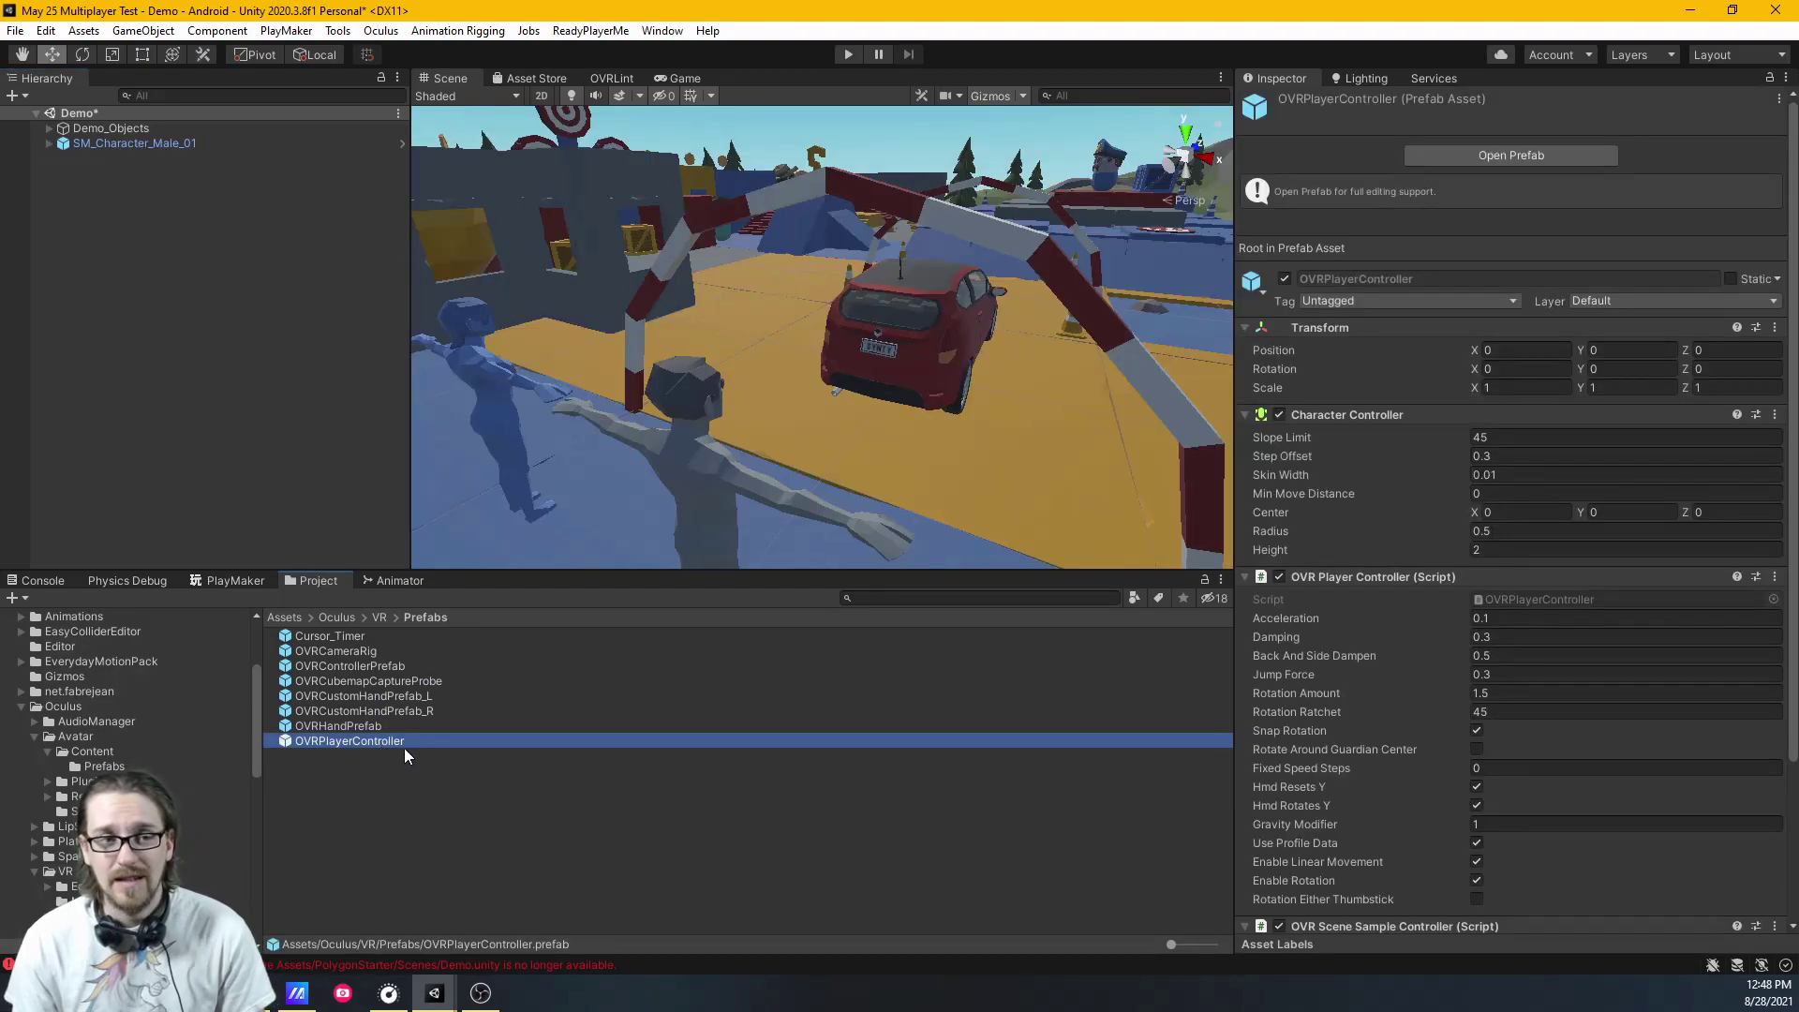
drag(403, 743, 191, 227)
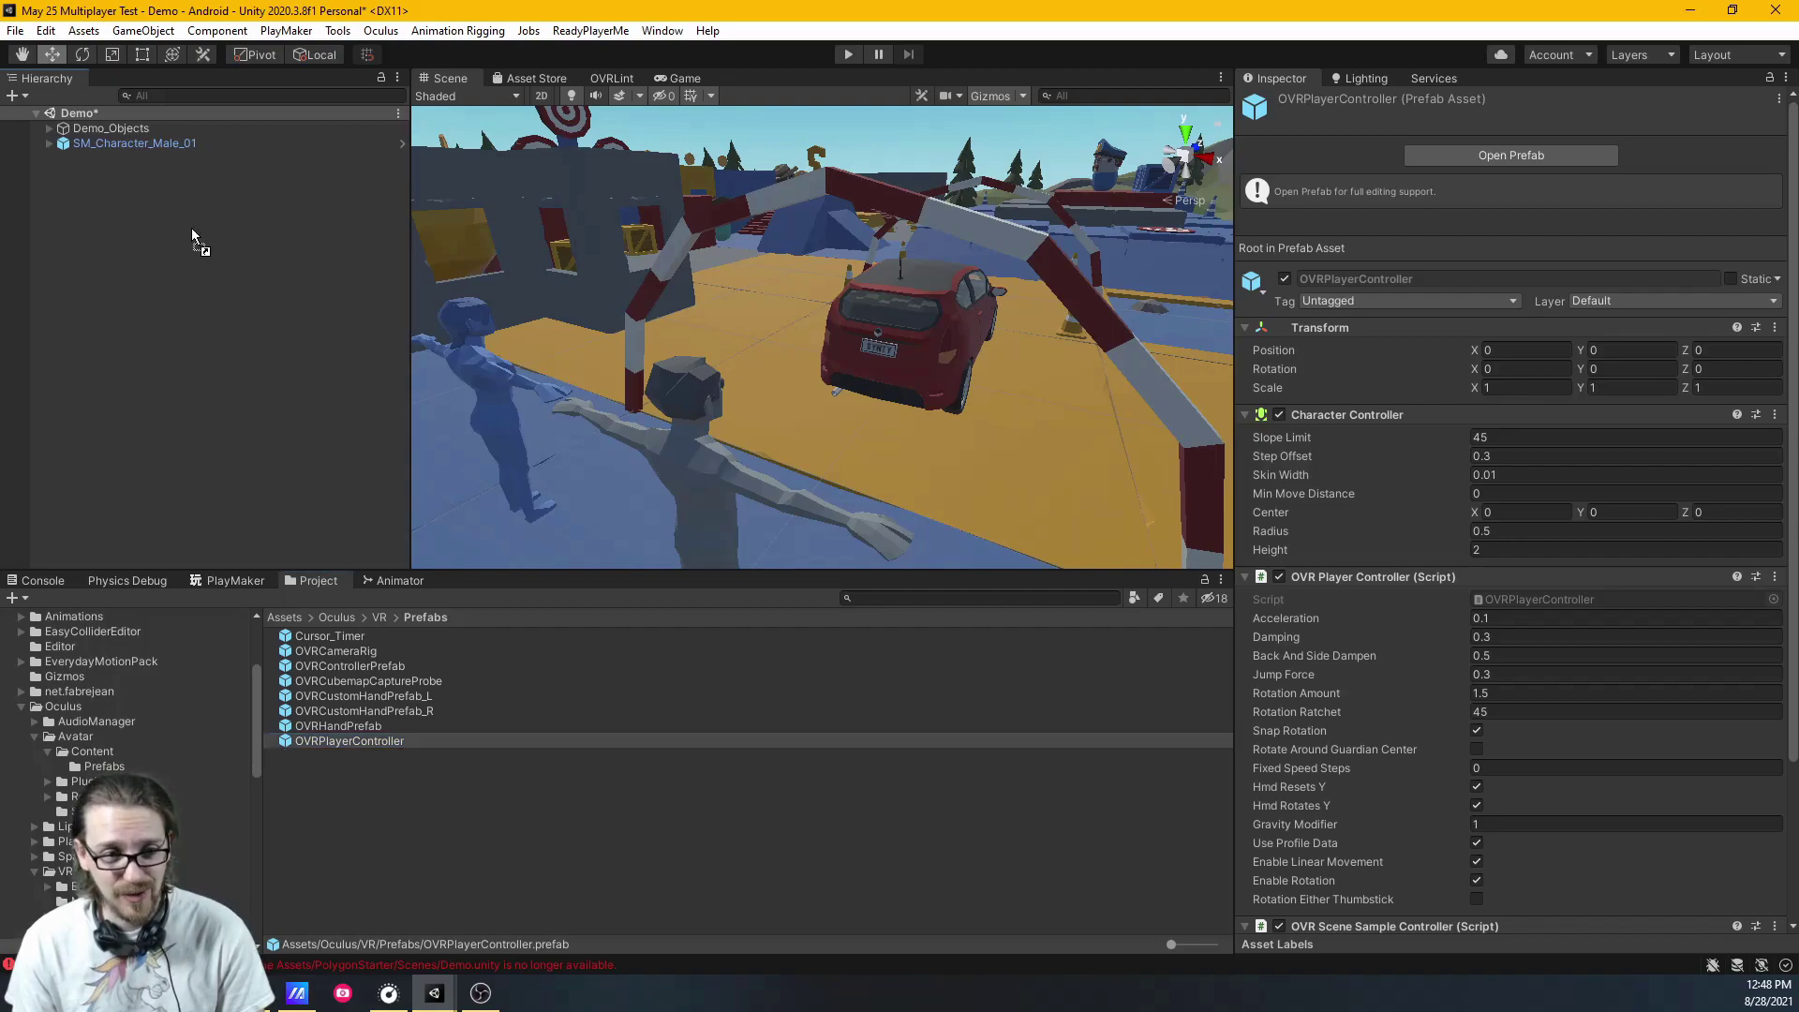
drag(109, 159, 117, 142)
click(1517, 191)
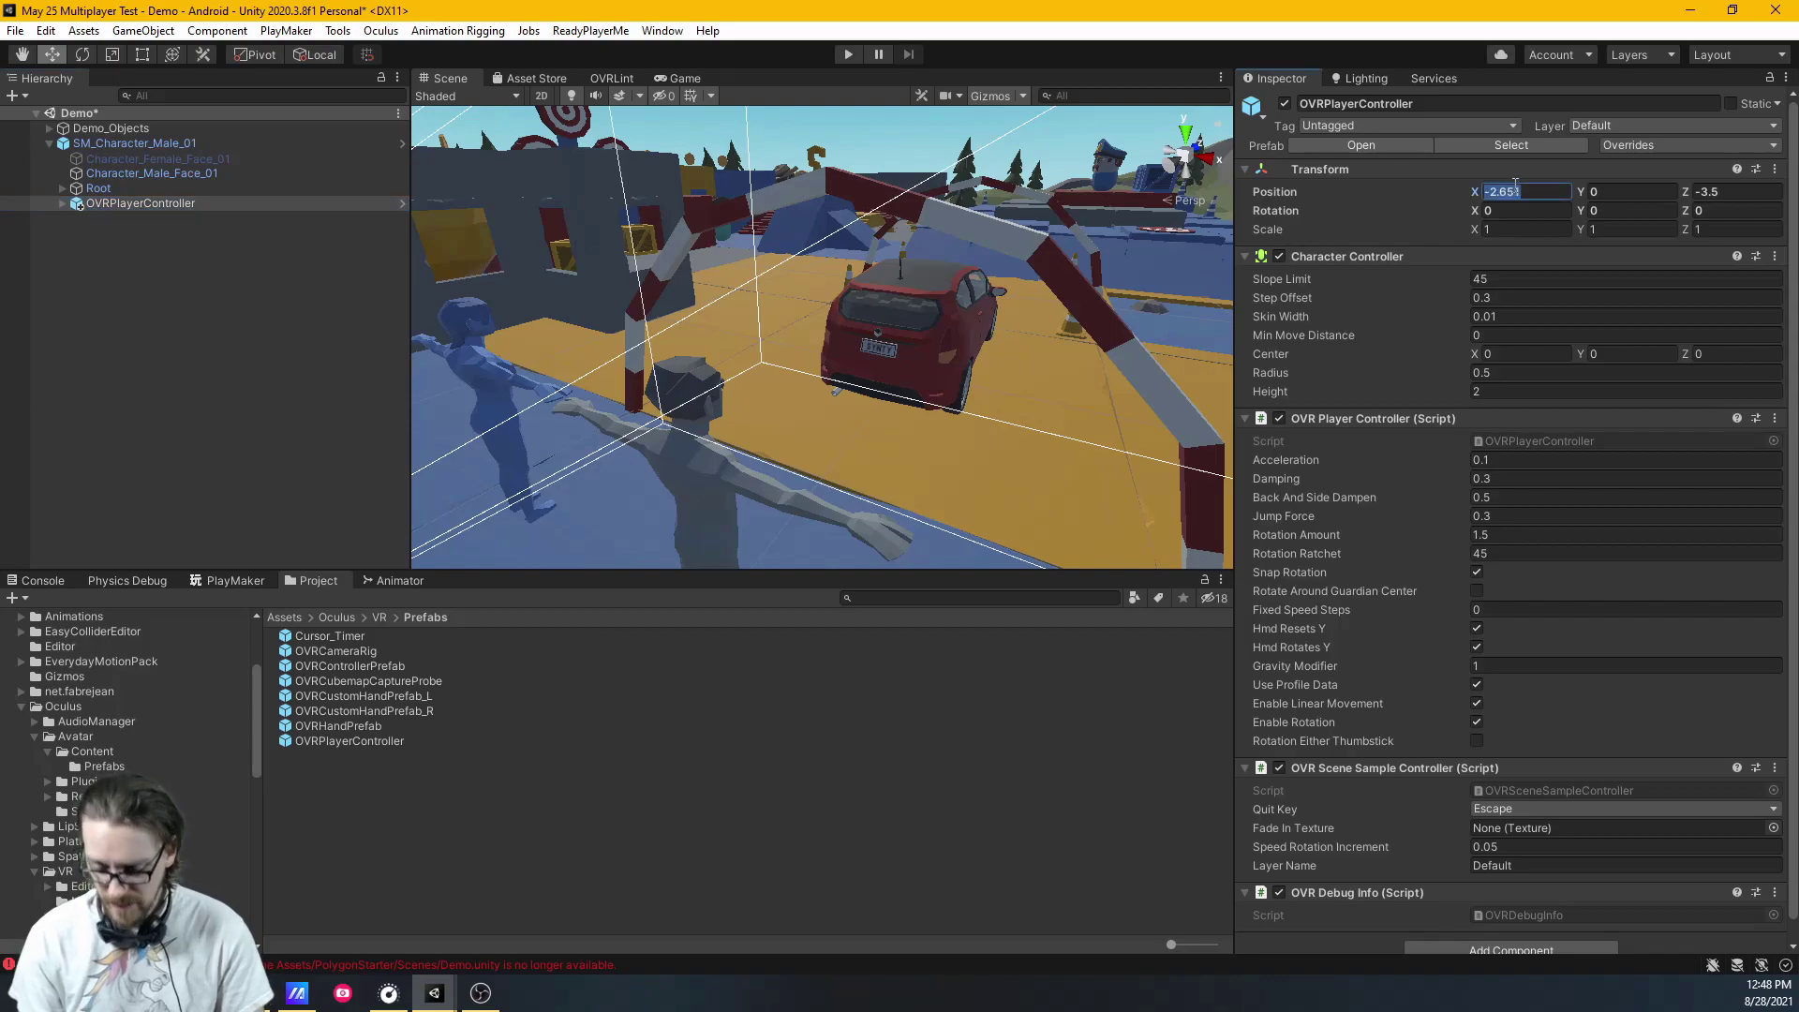
text(0)
key(Tab)
text(0)
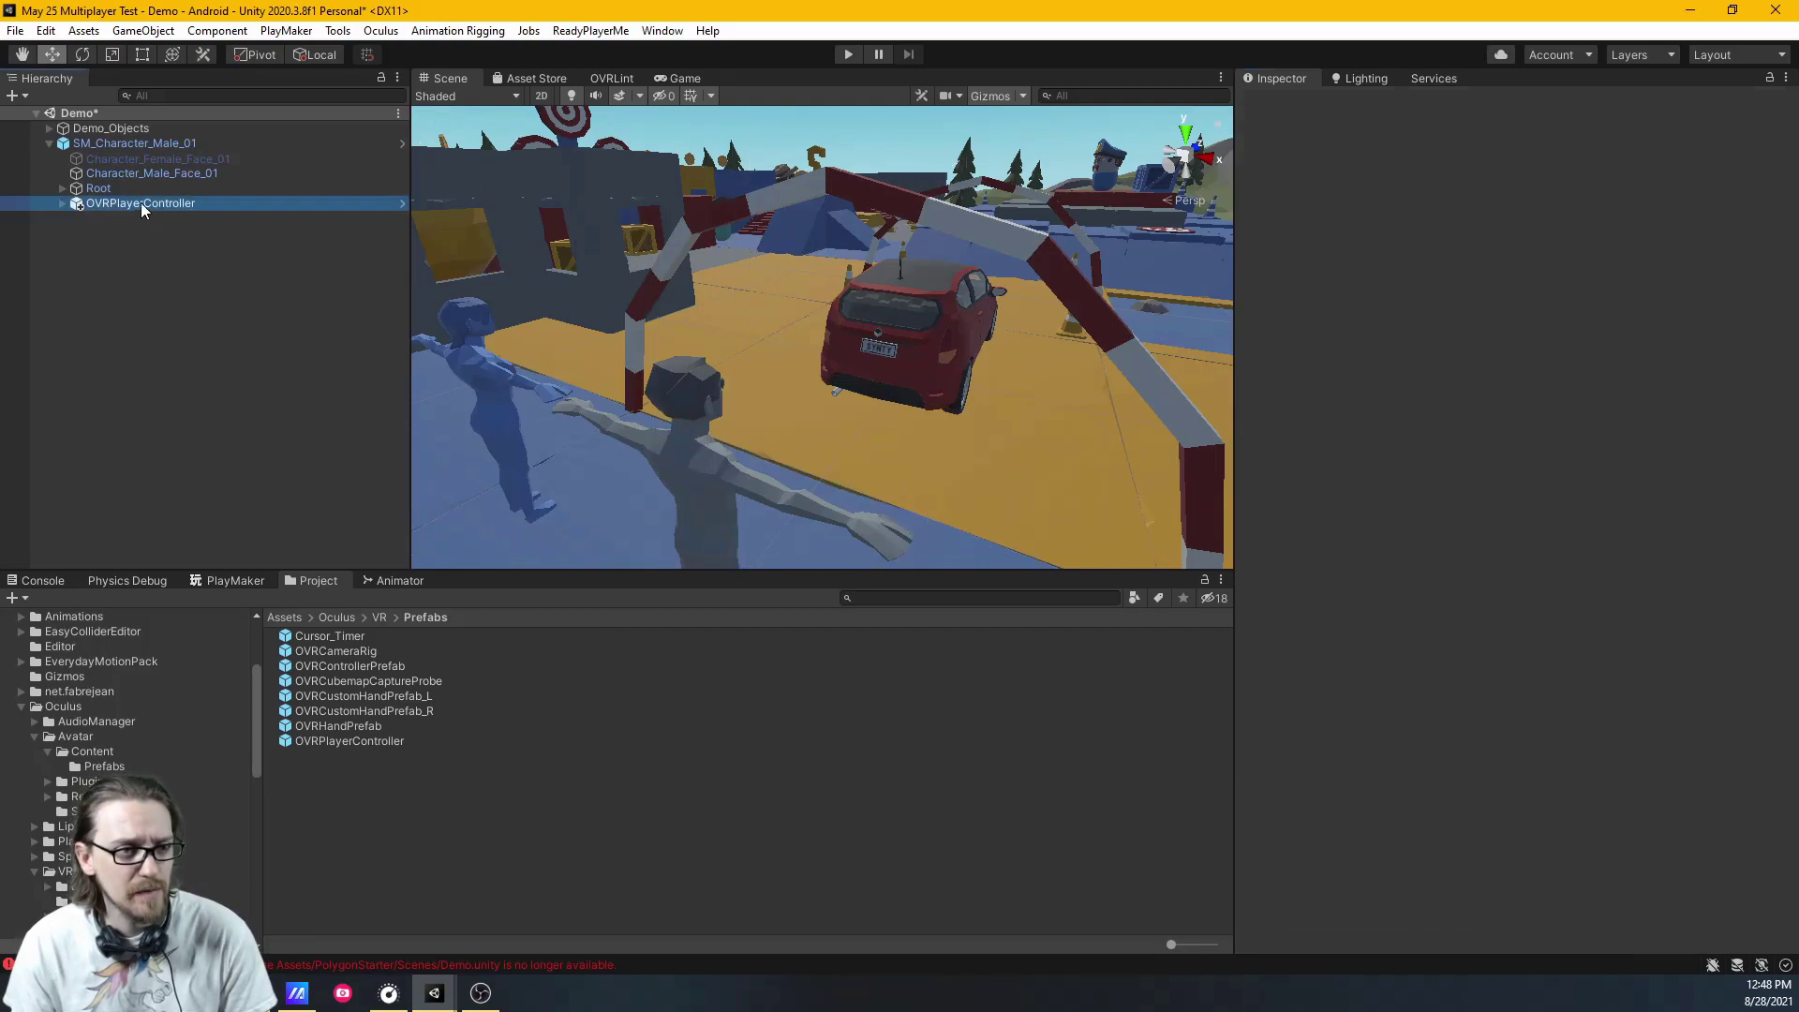
Move OVRPlayerController back to the hierarchy root at position 2.651, 0, 3.5
drag(141, 203, 104, 139)
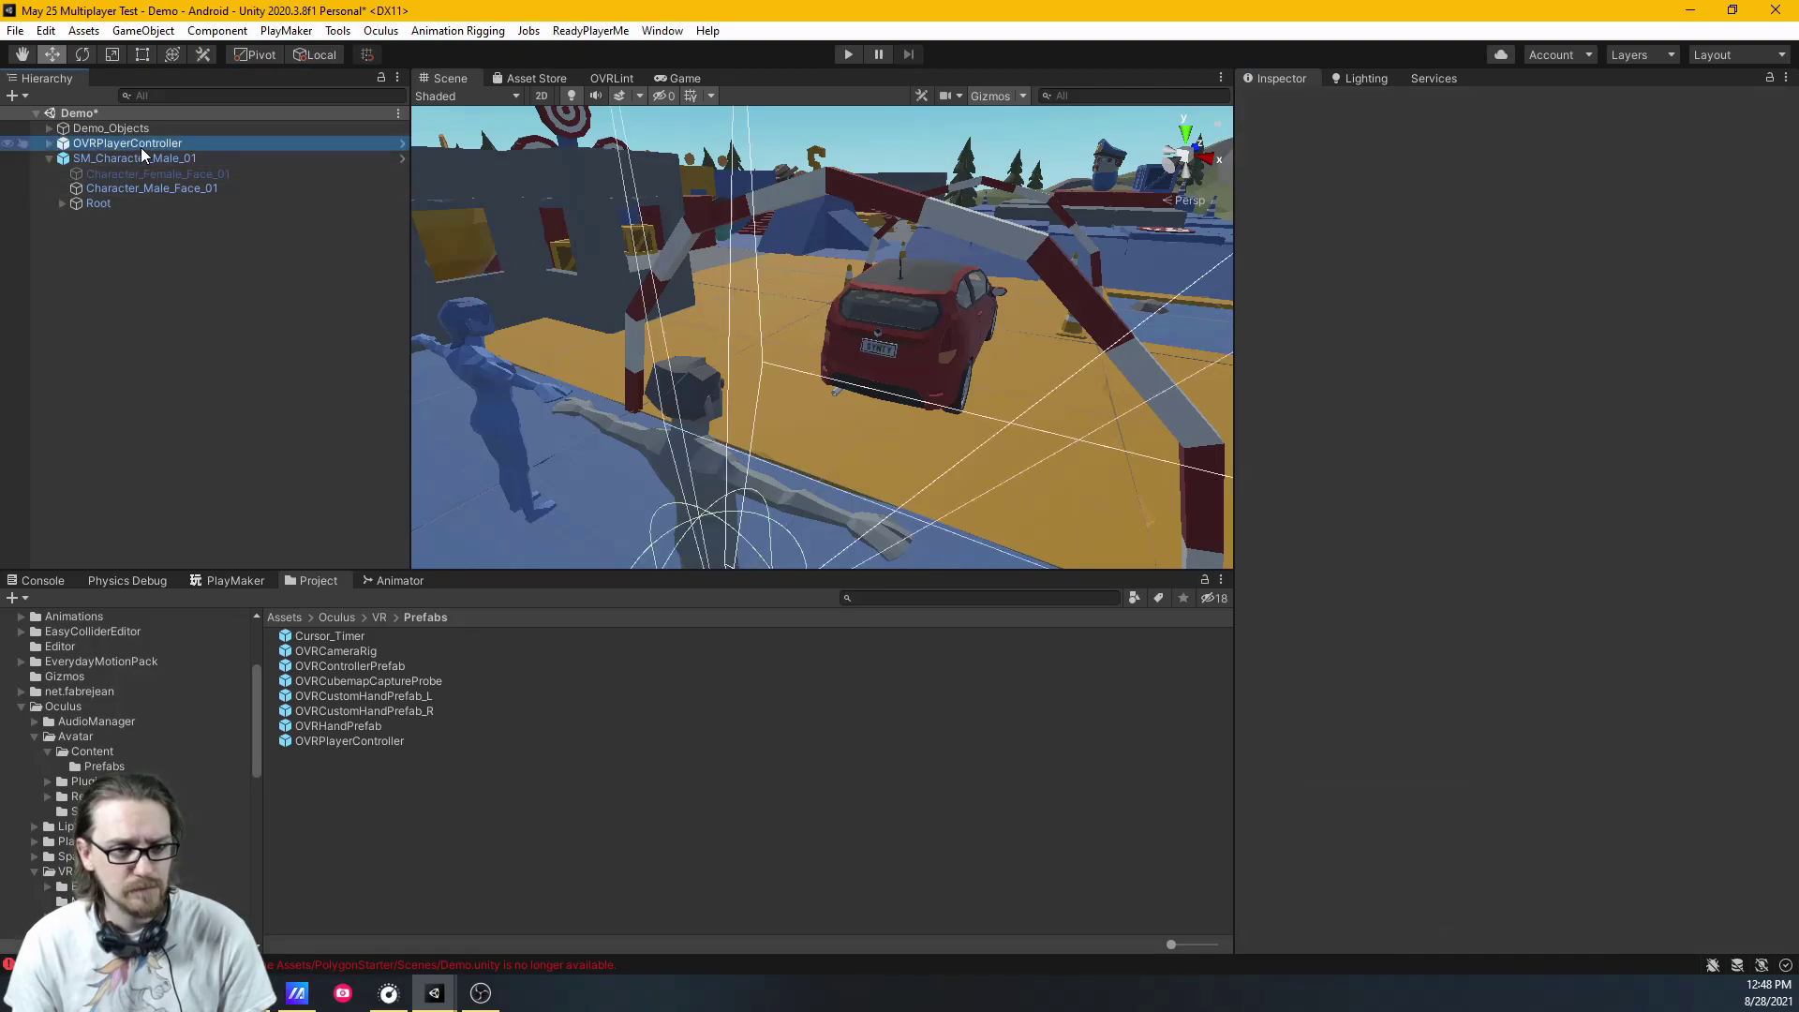
click(141, 146)
alt+drag(892, 369, 1093, 314)
alt+drag(778, 352, 596, 343)
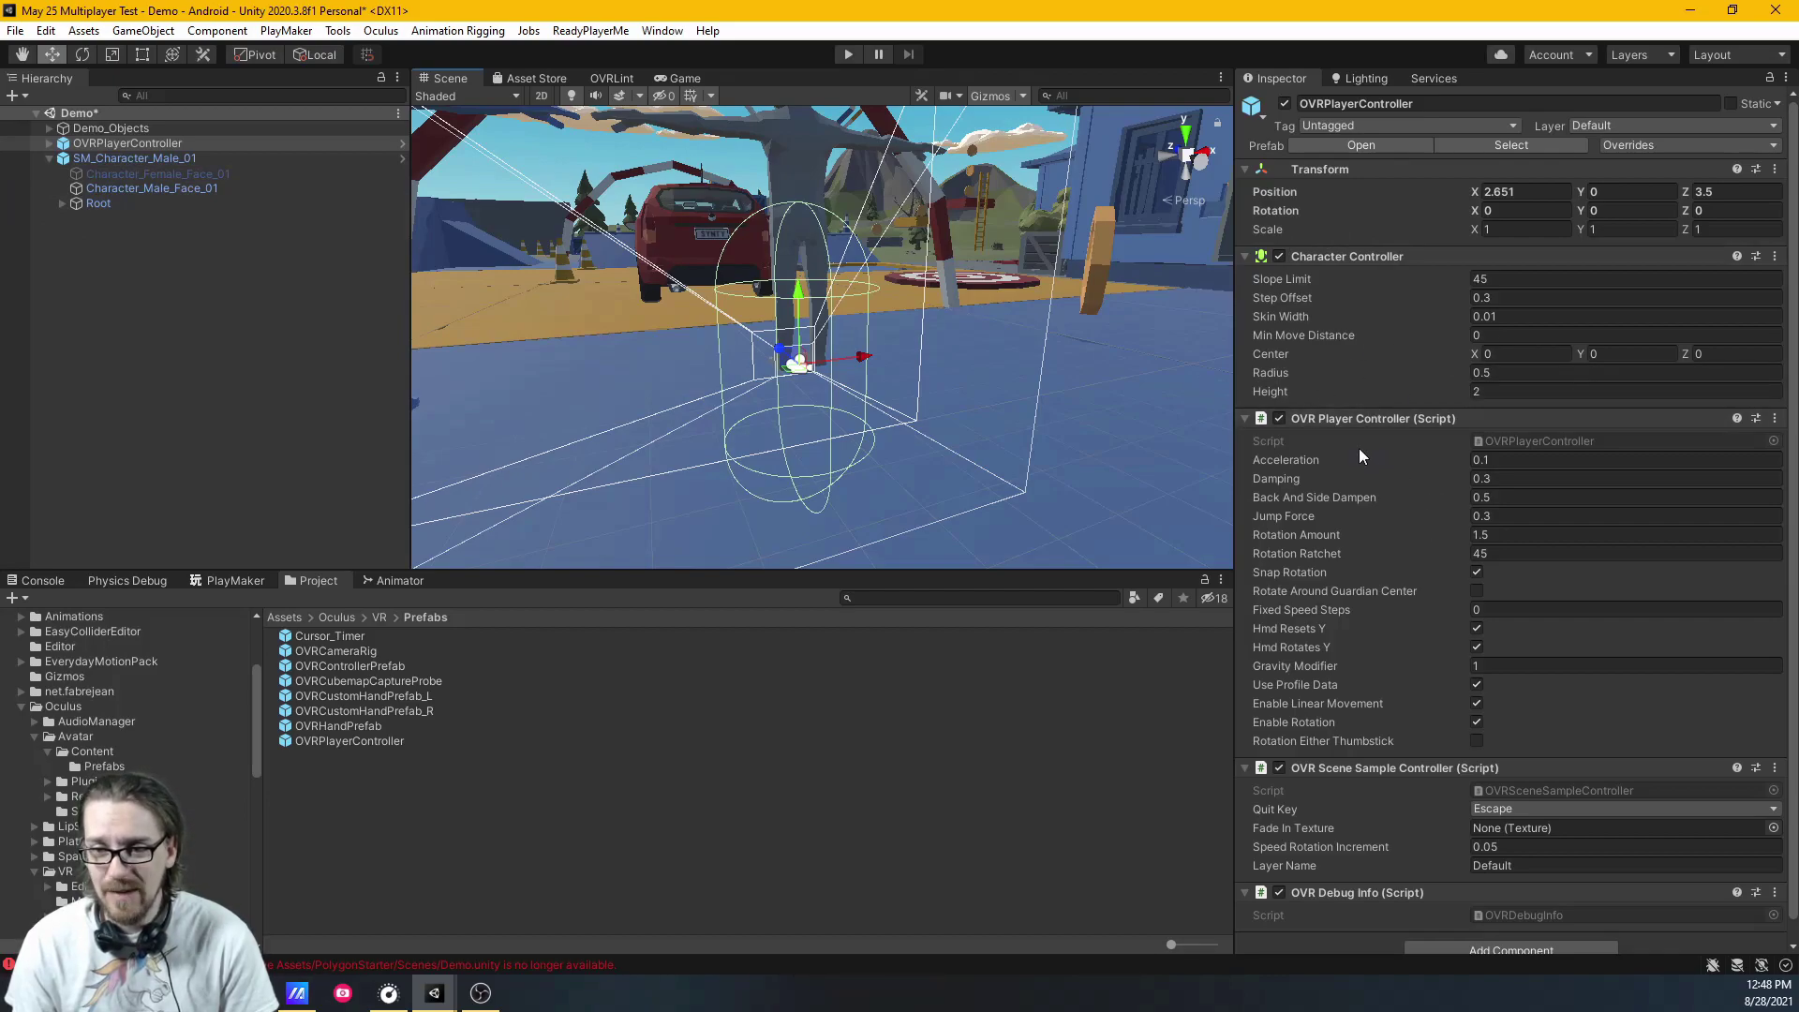
scroll(1353, 431, down, 1)
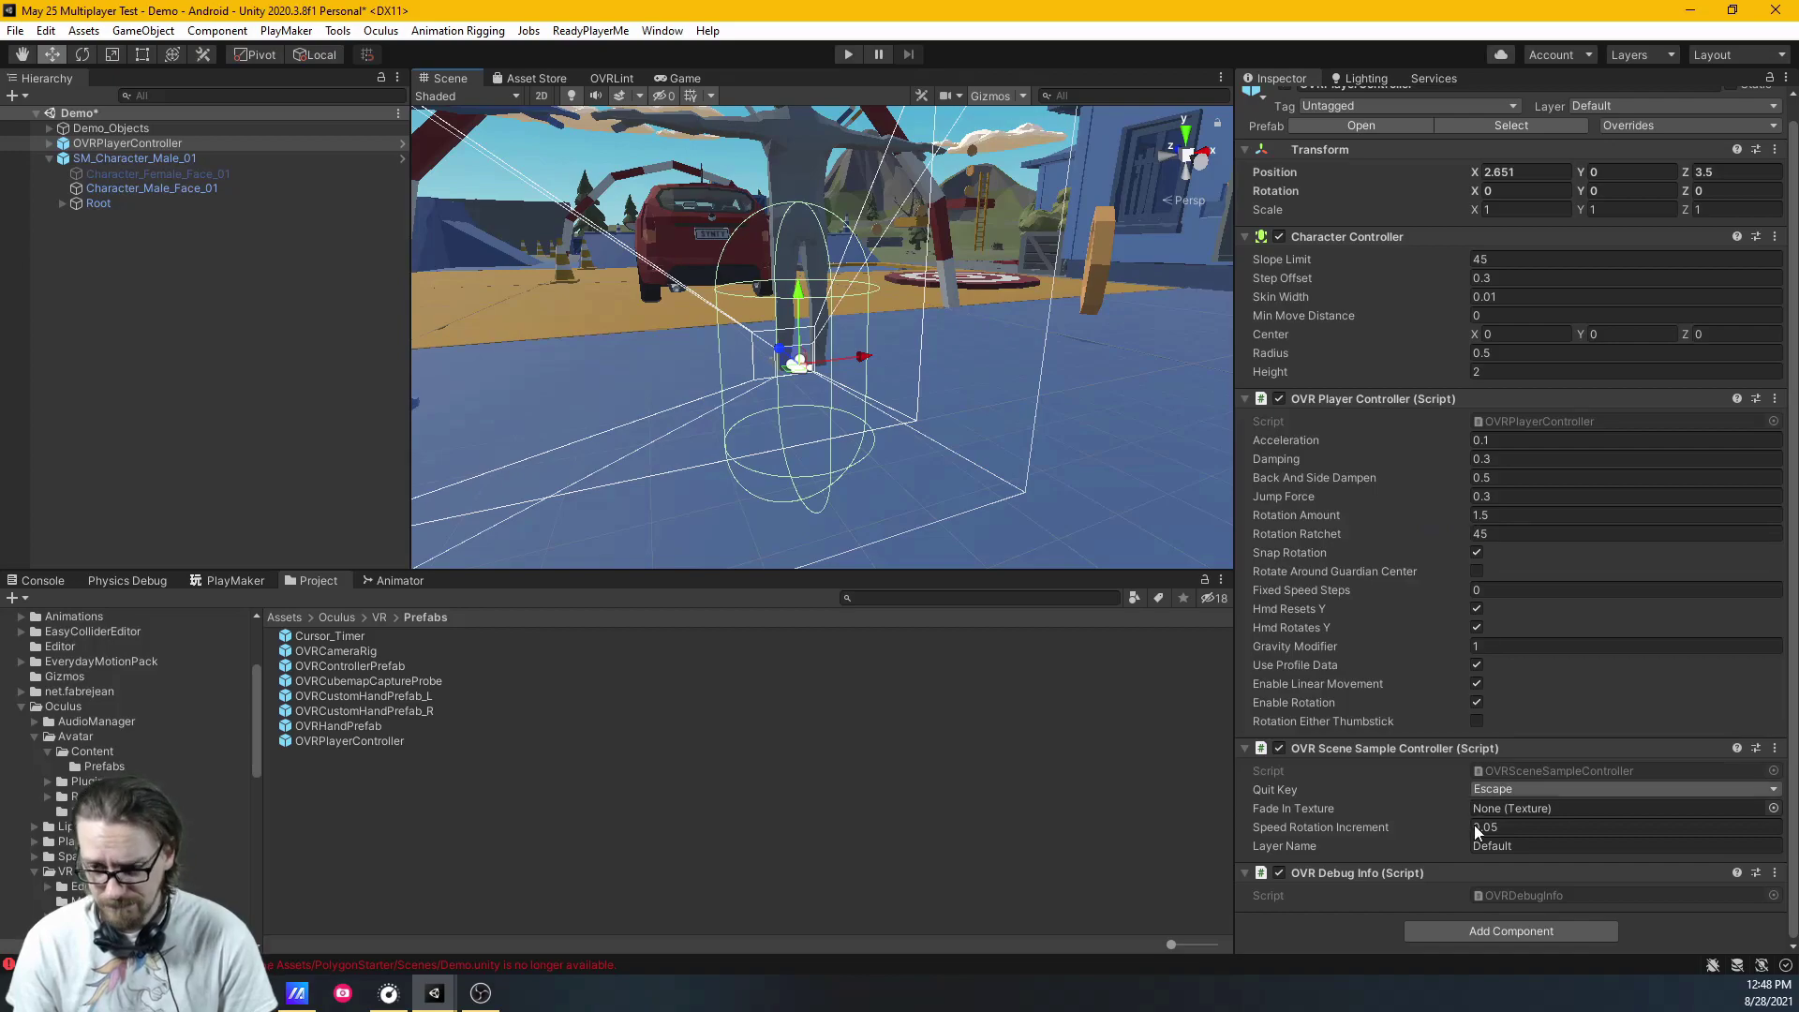
scroll(1411, 605, up, 1)
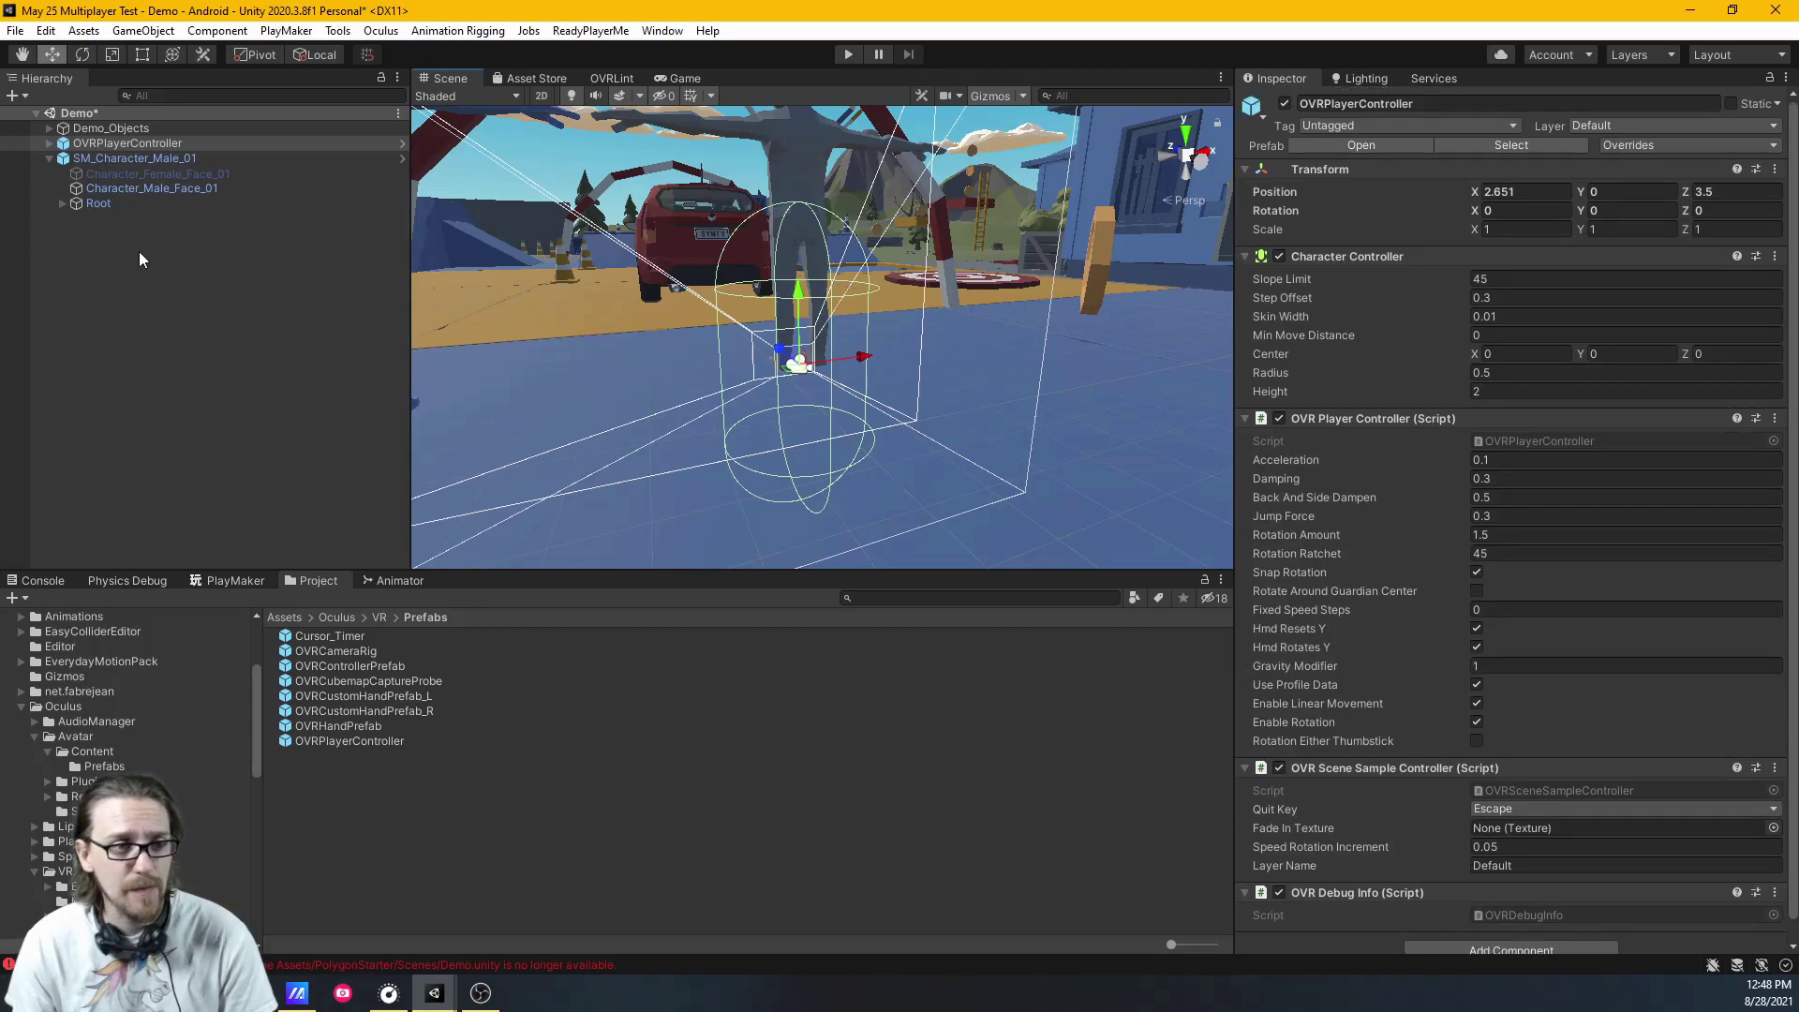
Raise OVRPlayerController to Y 1 and shrink its collider radius to 0.23
alt+drag(916, 471, 820, 424)
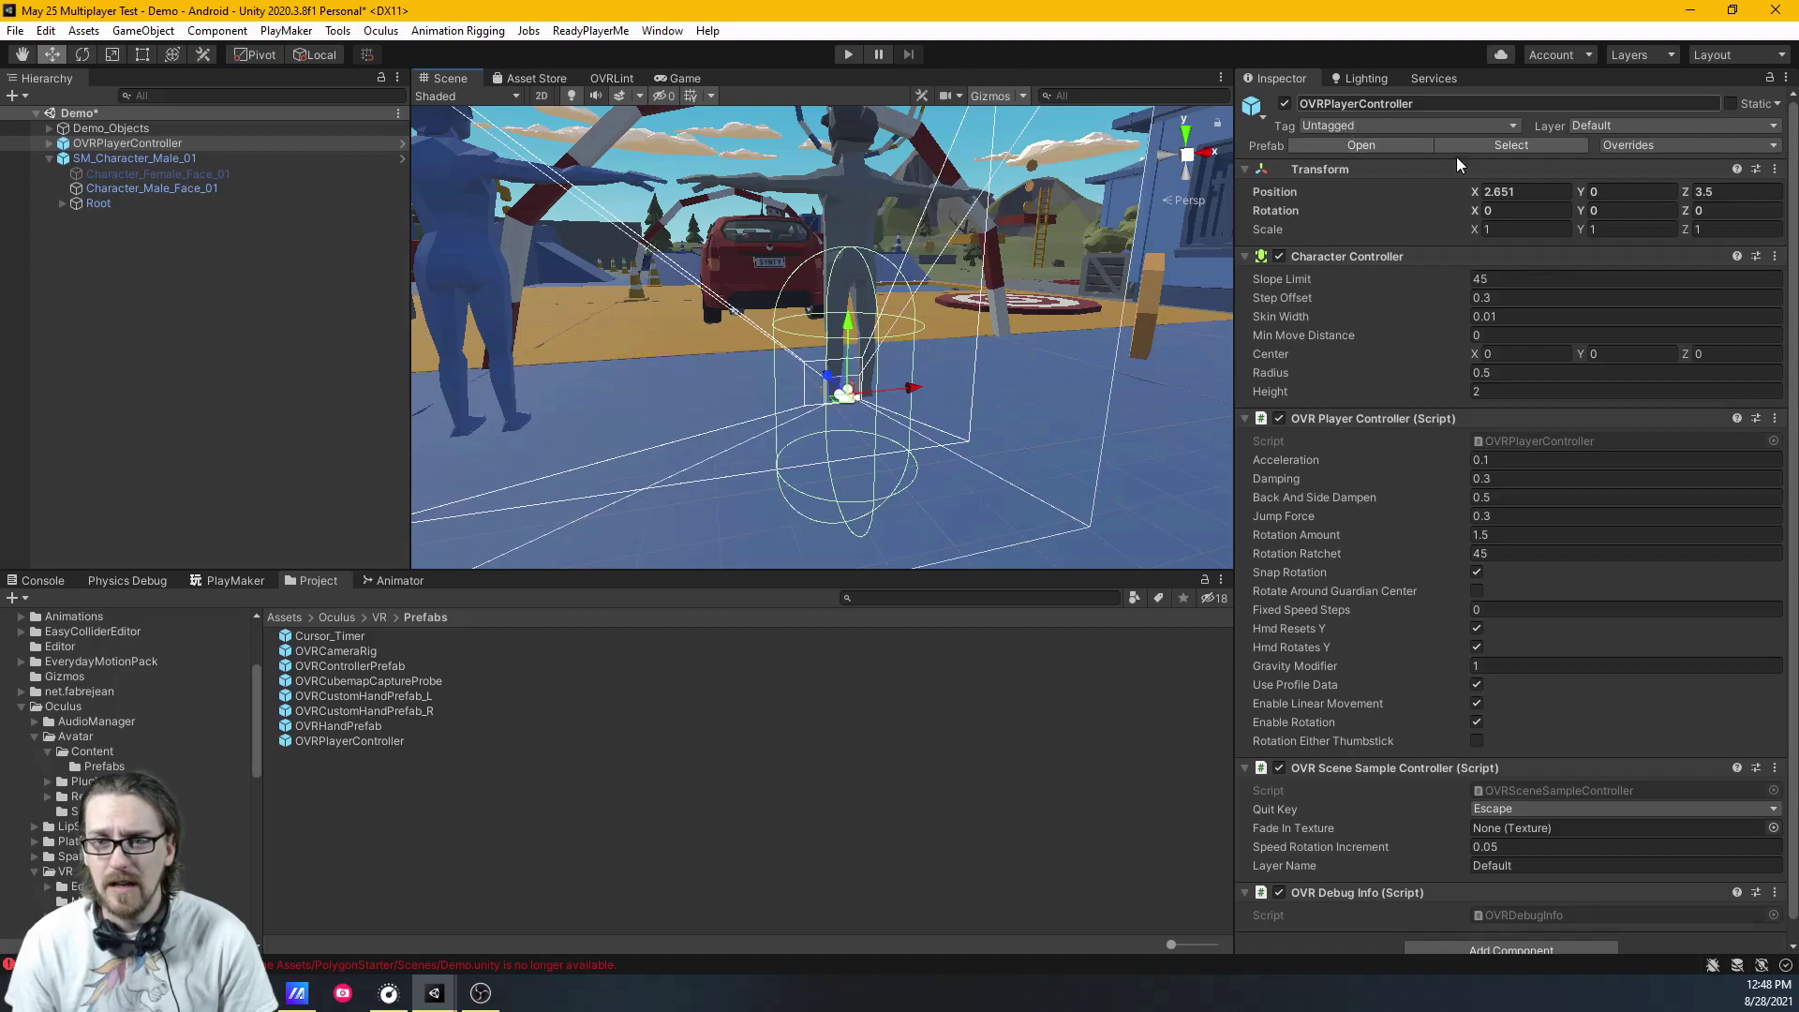
click(1606, 187)
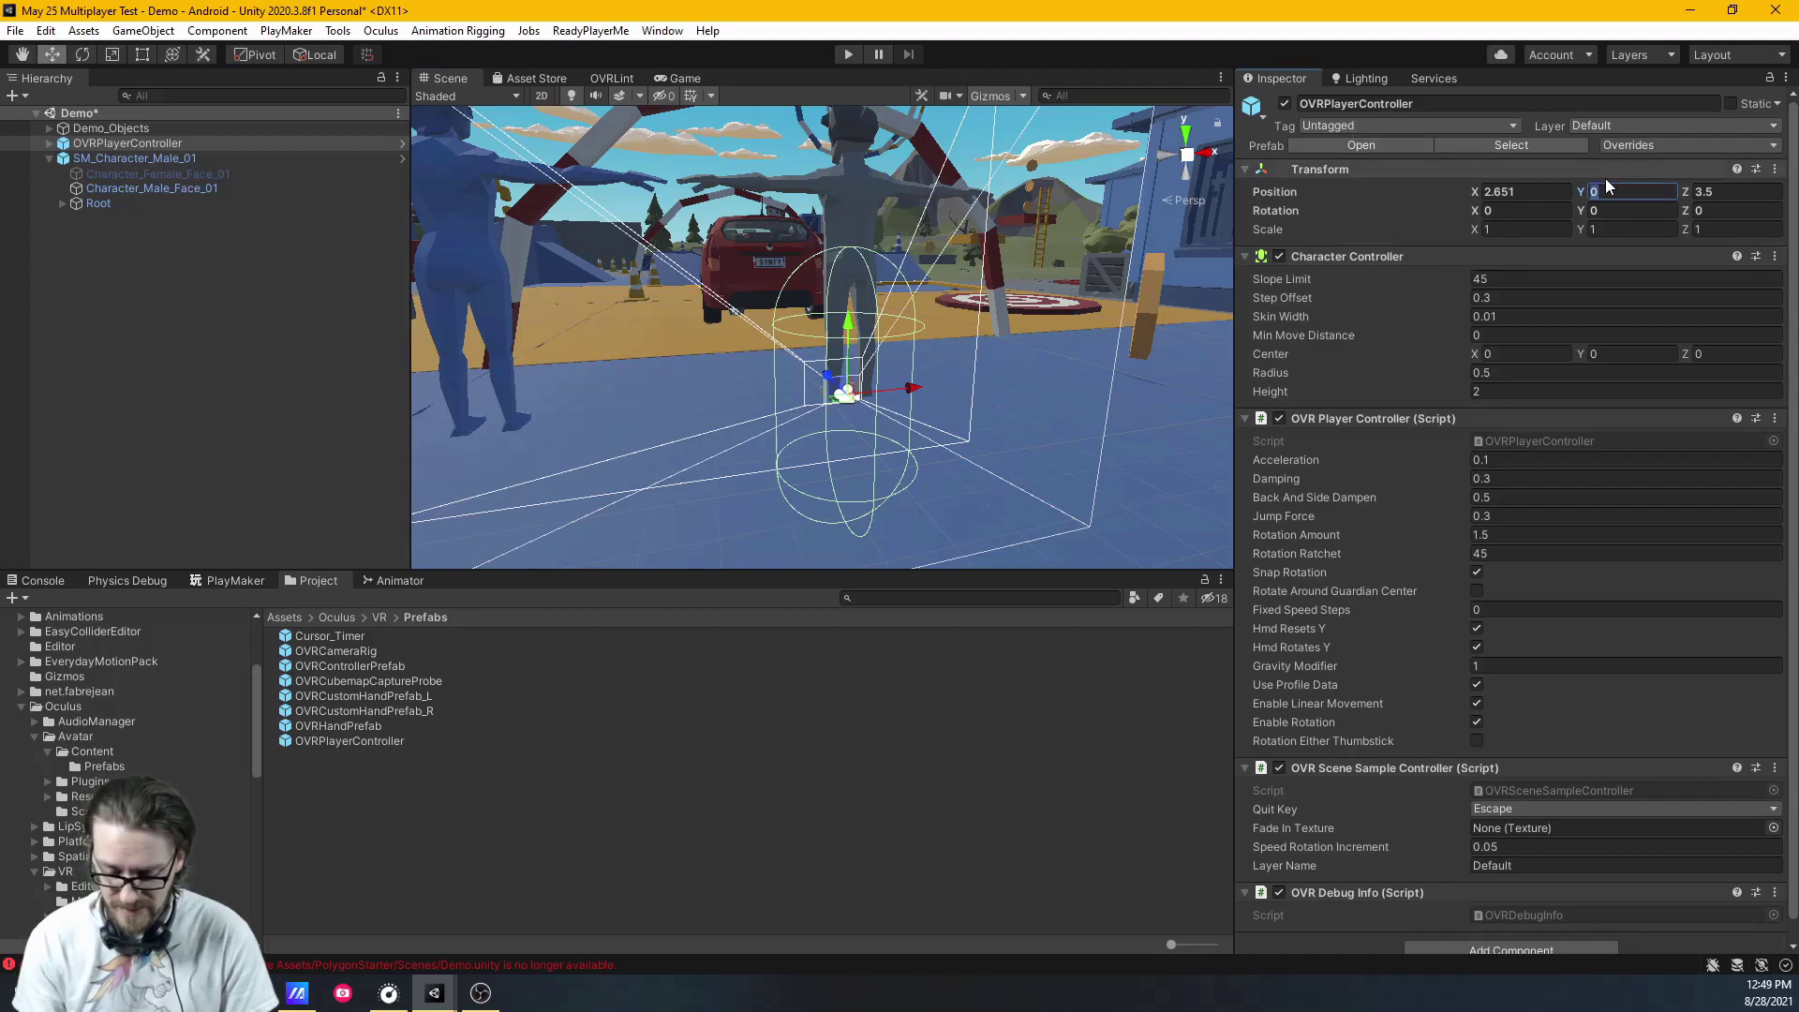
text(.5)
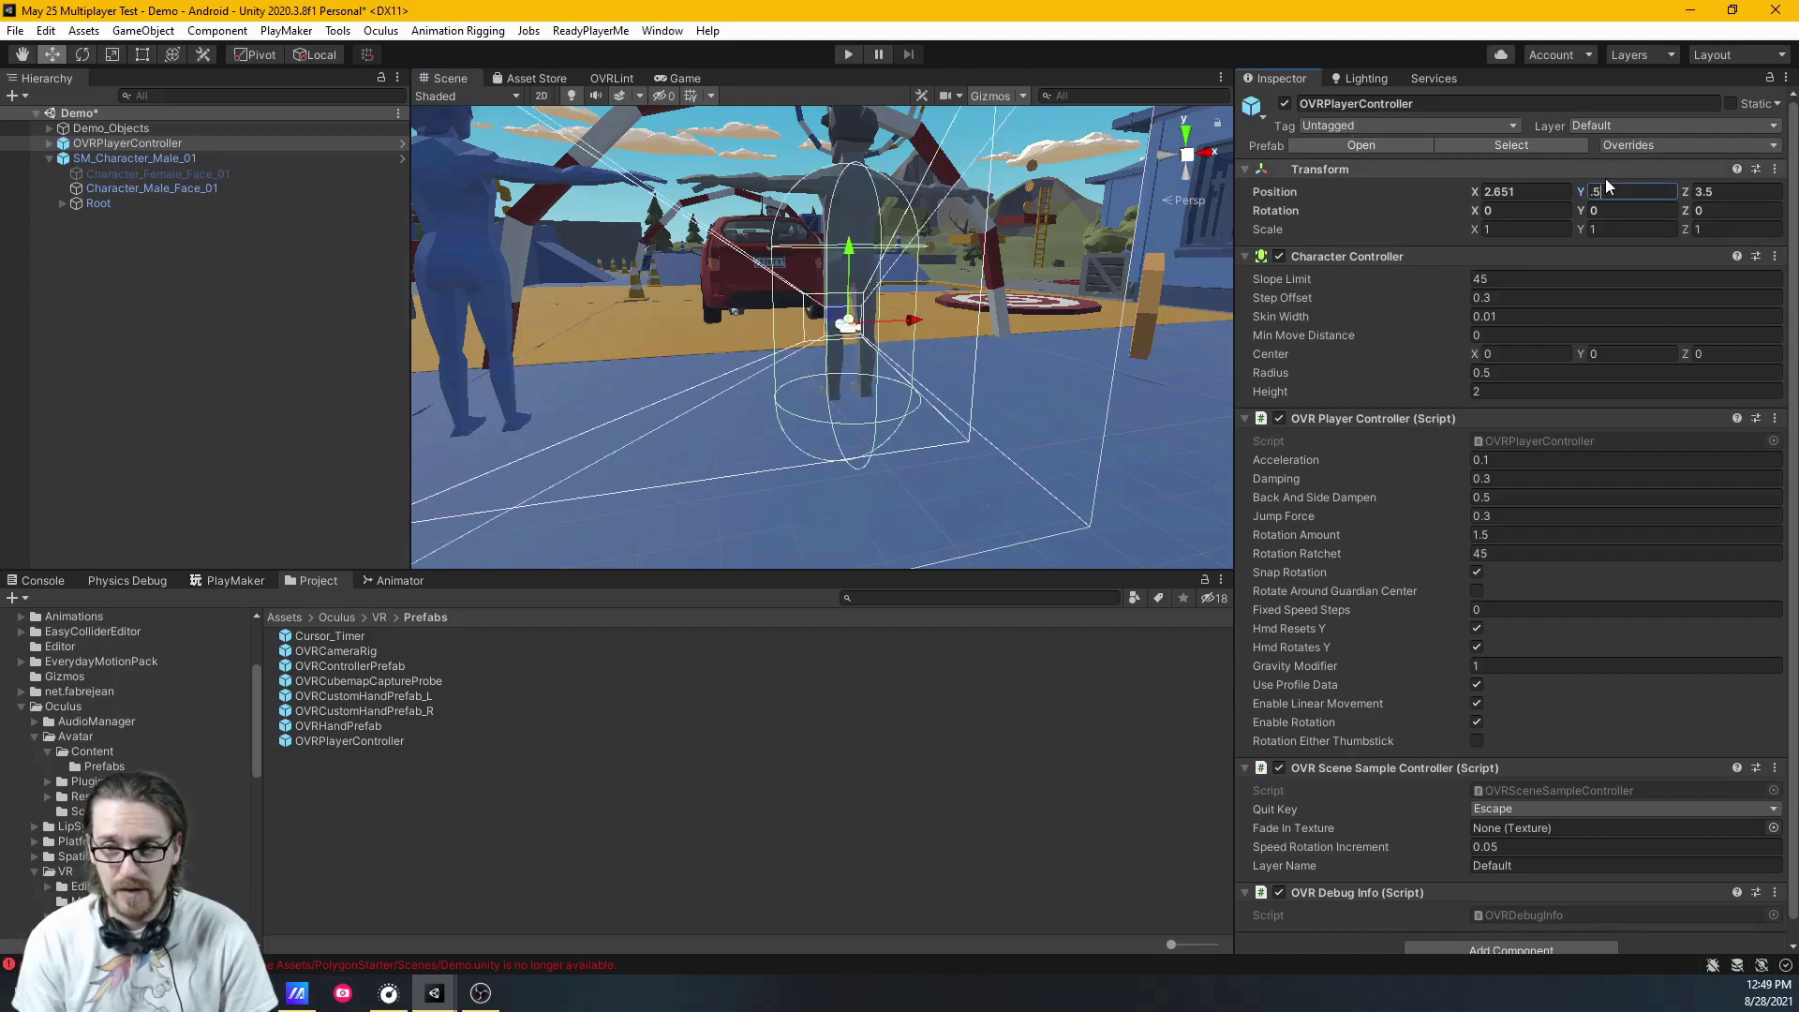
key(Return)
key(Return)
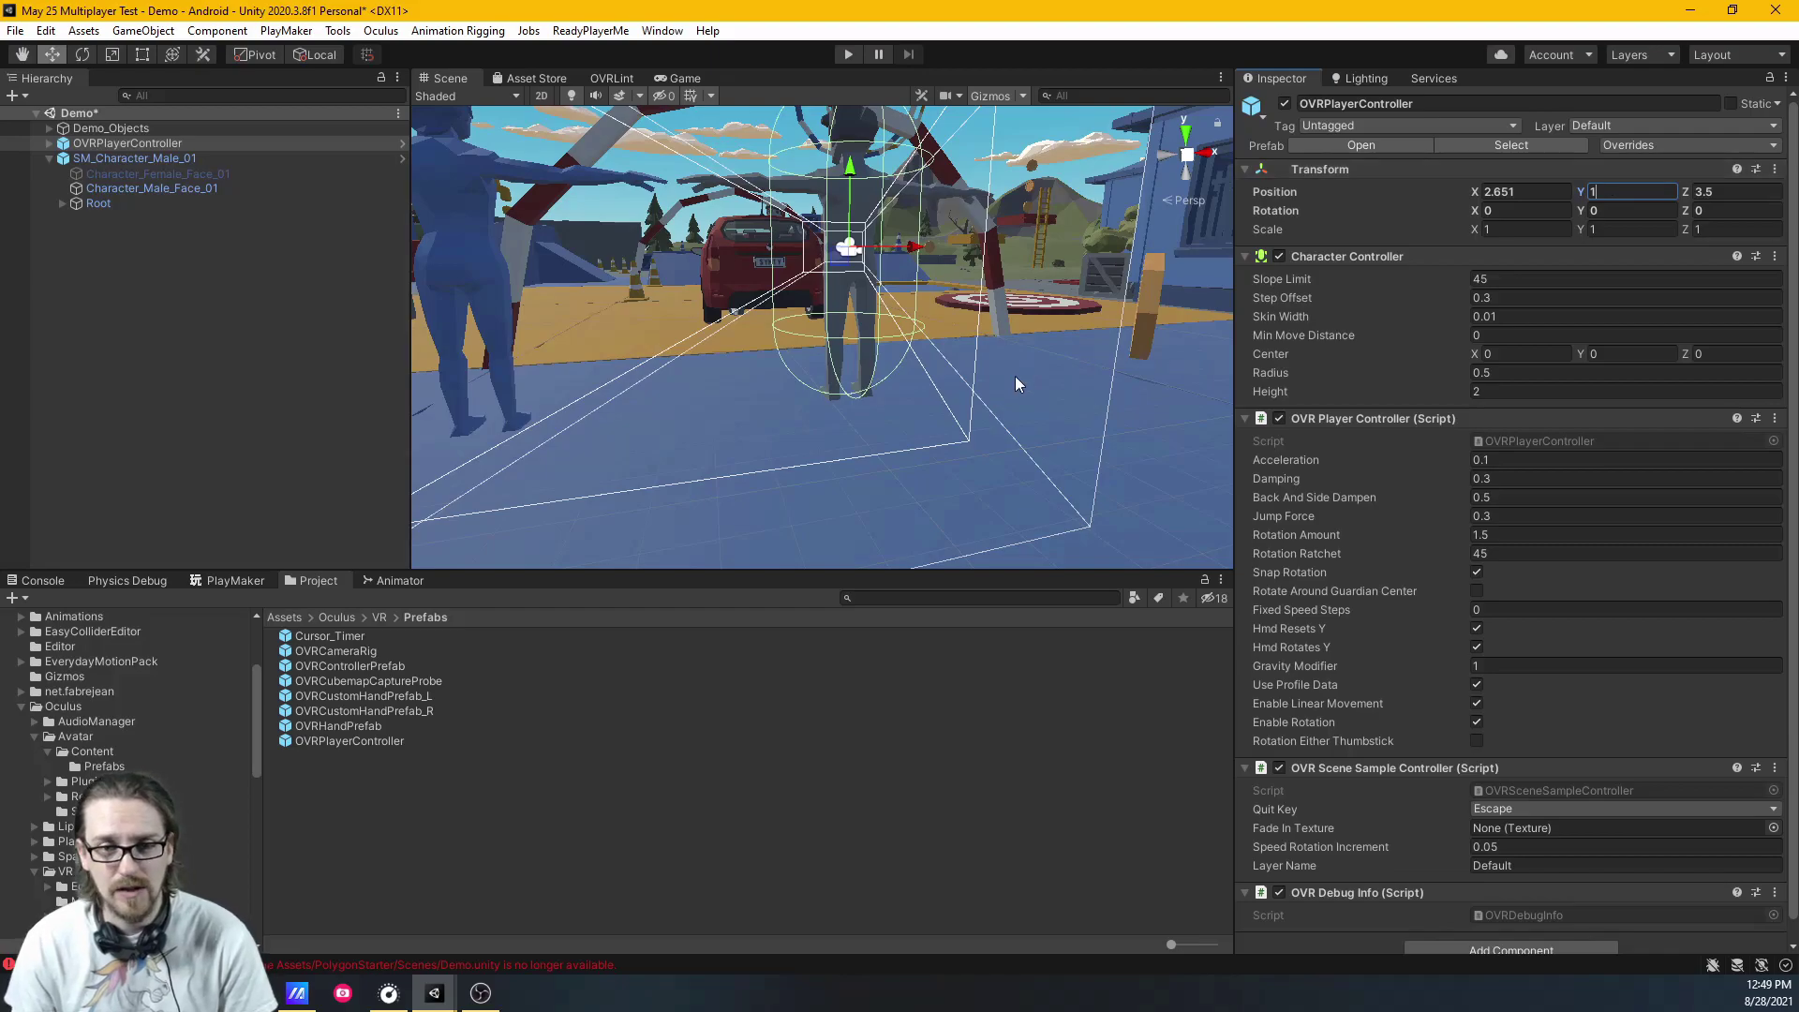
alt+drag(1015, 375, 946, 324)
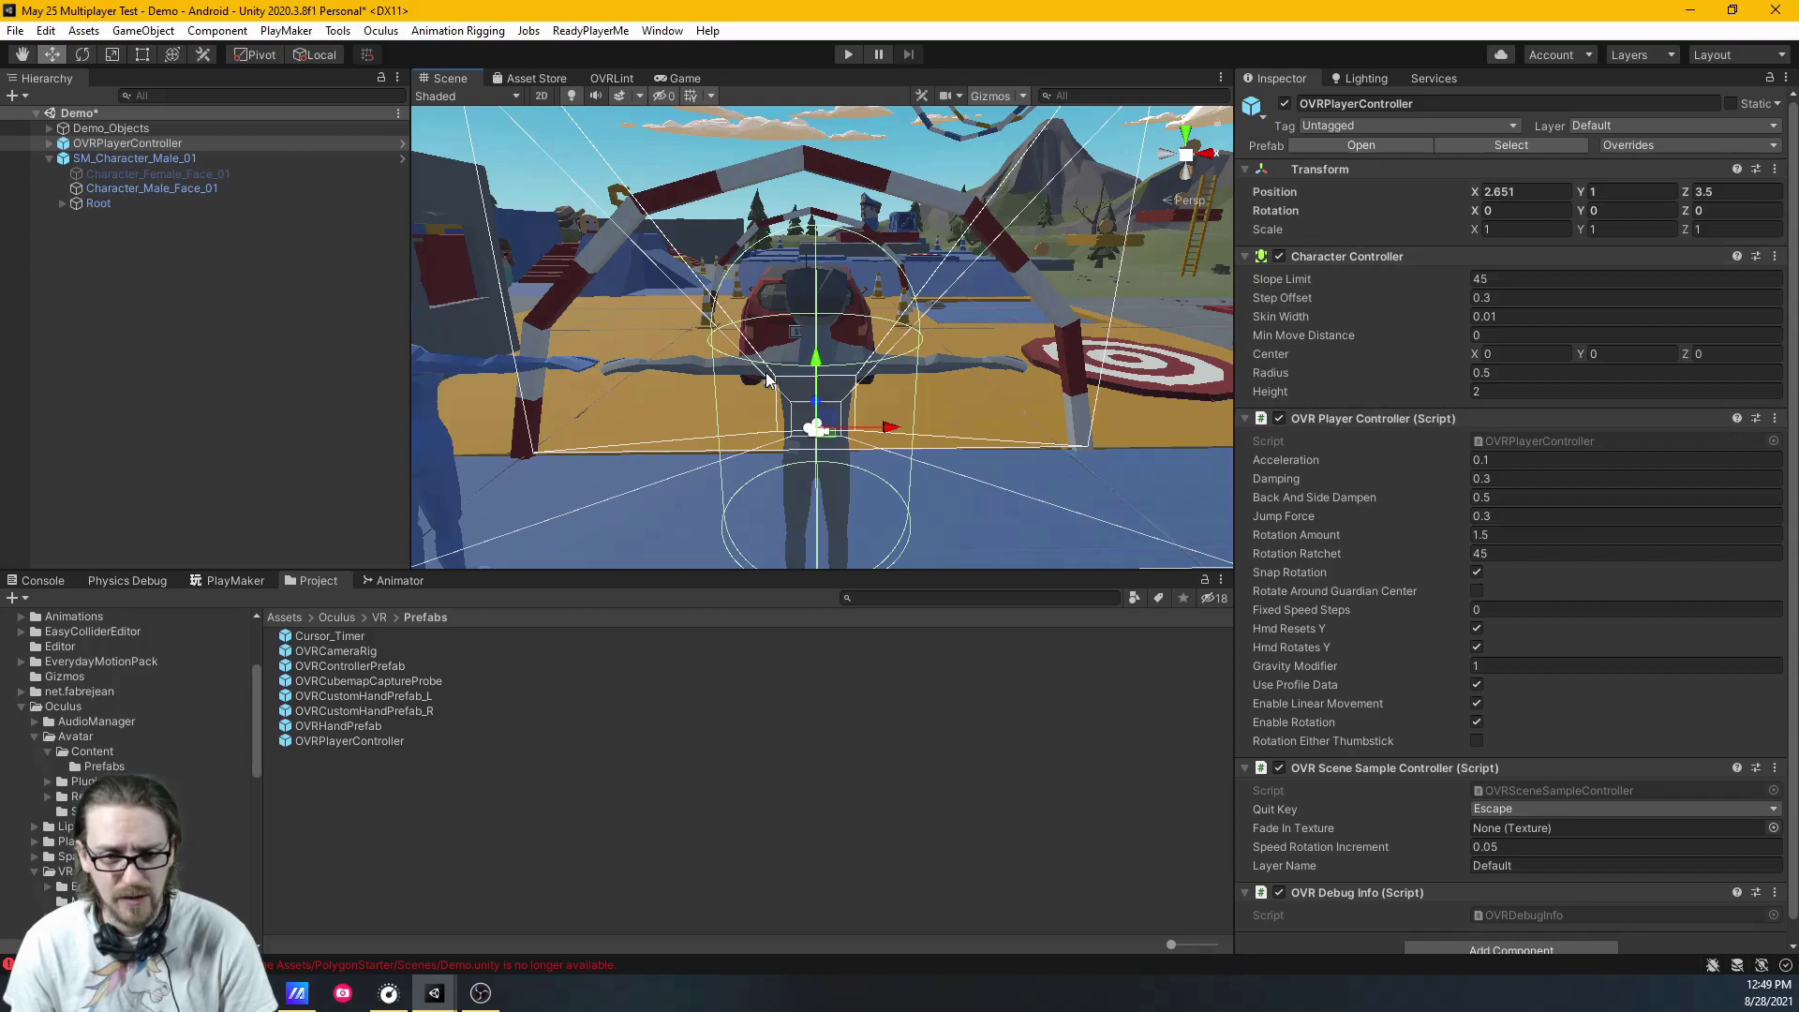
click(1289, 372)
drag(1286, 371, 1279, 371)
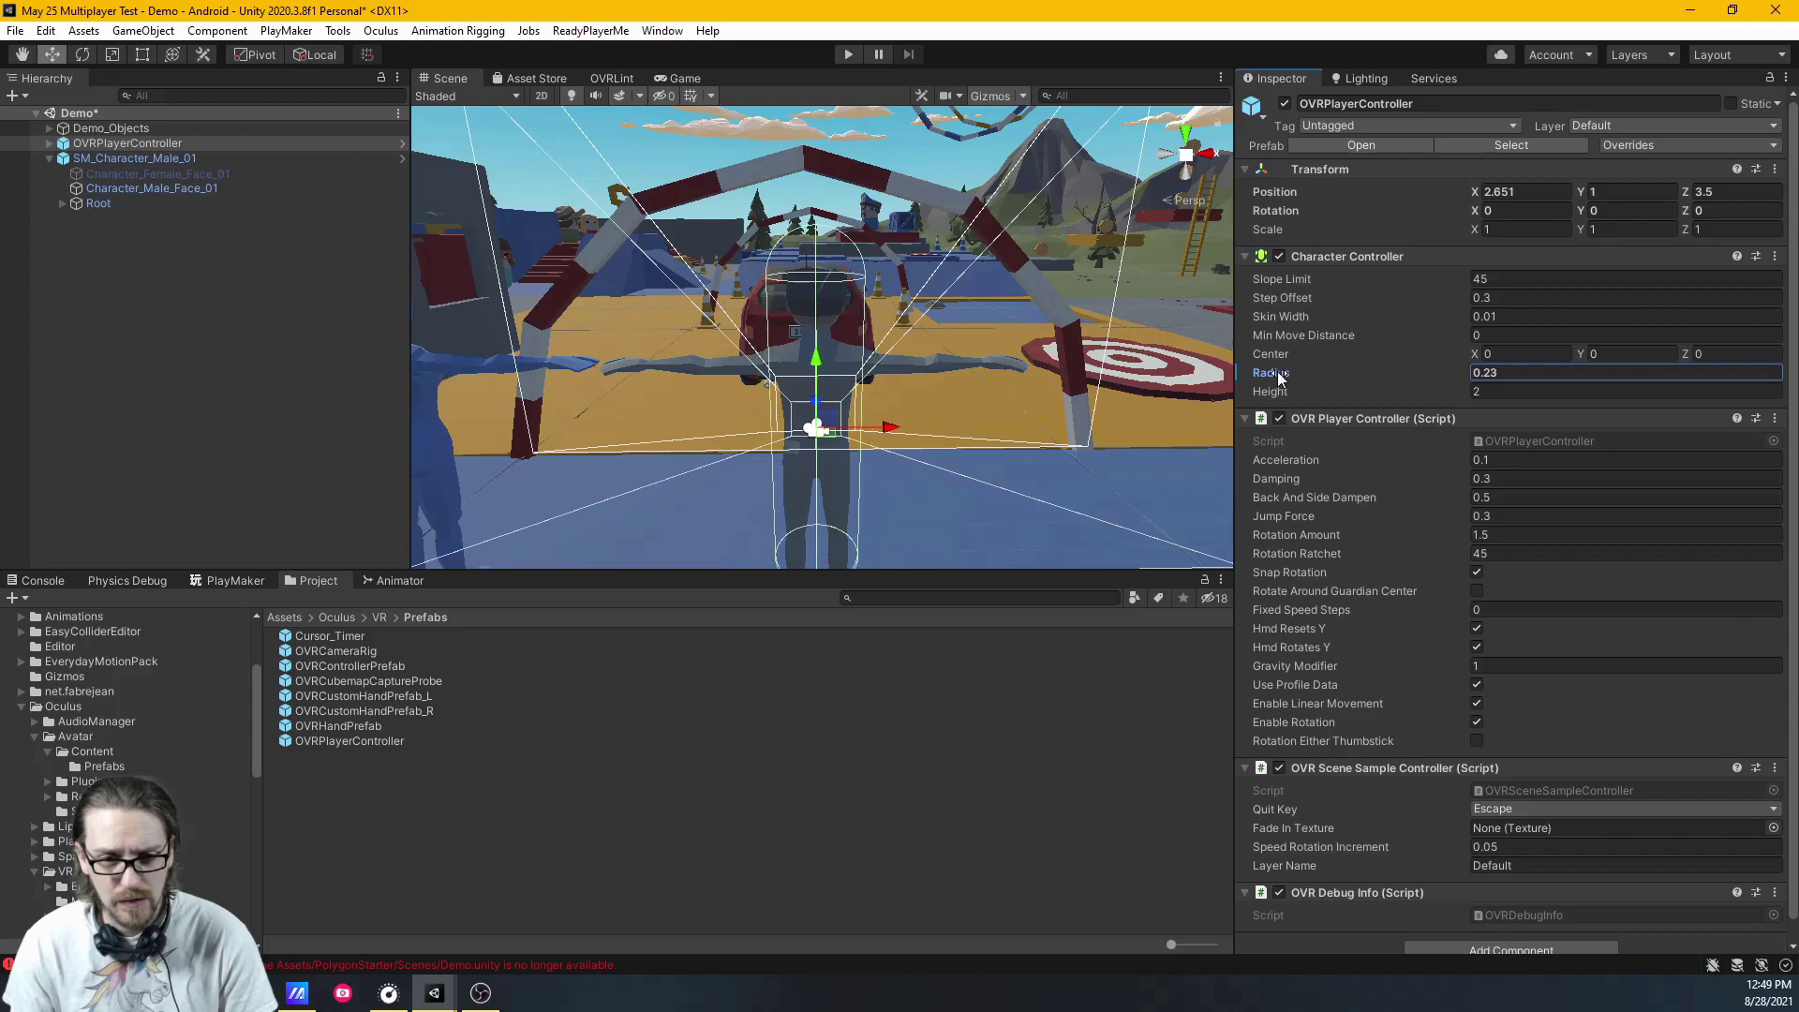
Parent SM_Character_Male_01 under OVRPlayerController in the Hierarchy
click(47, 159)
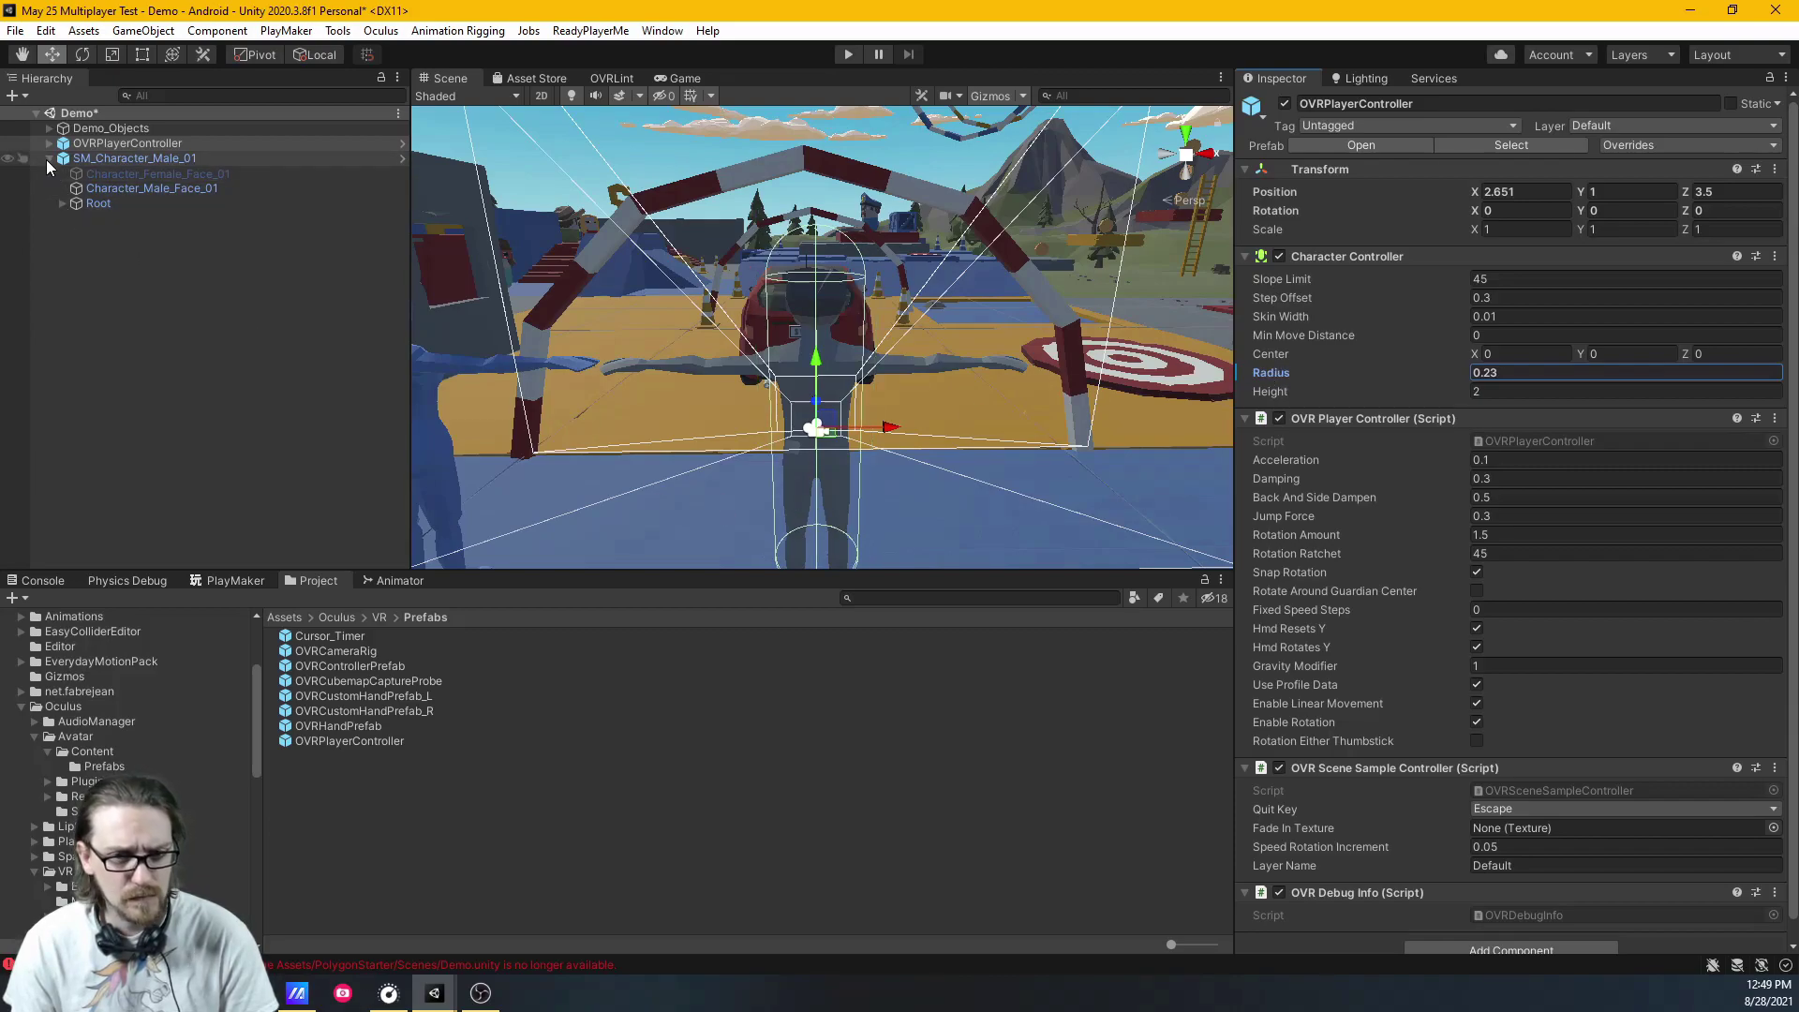
click(120, 268)
drag(129, 157, 126, 144)
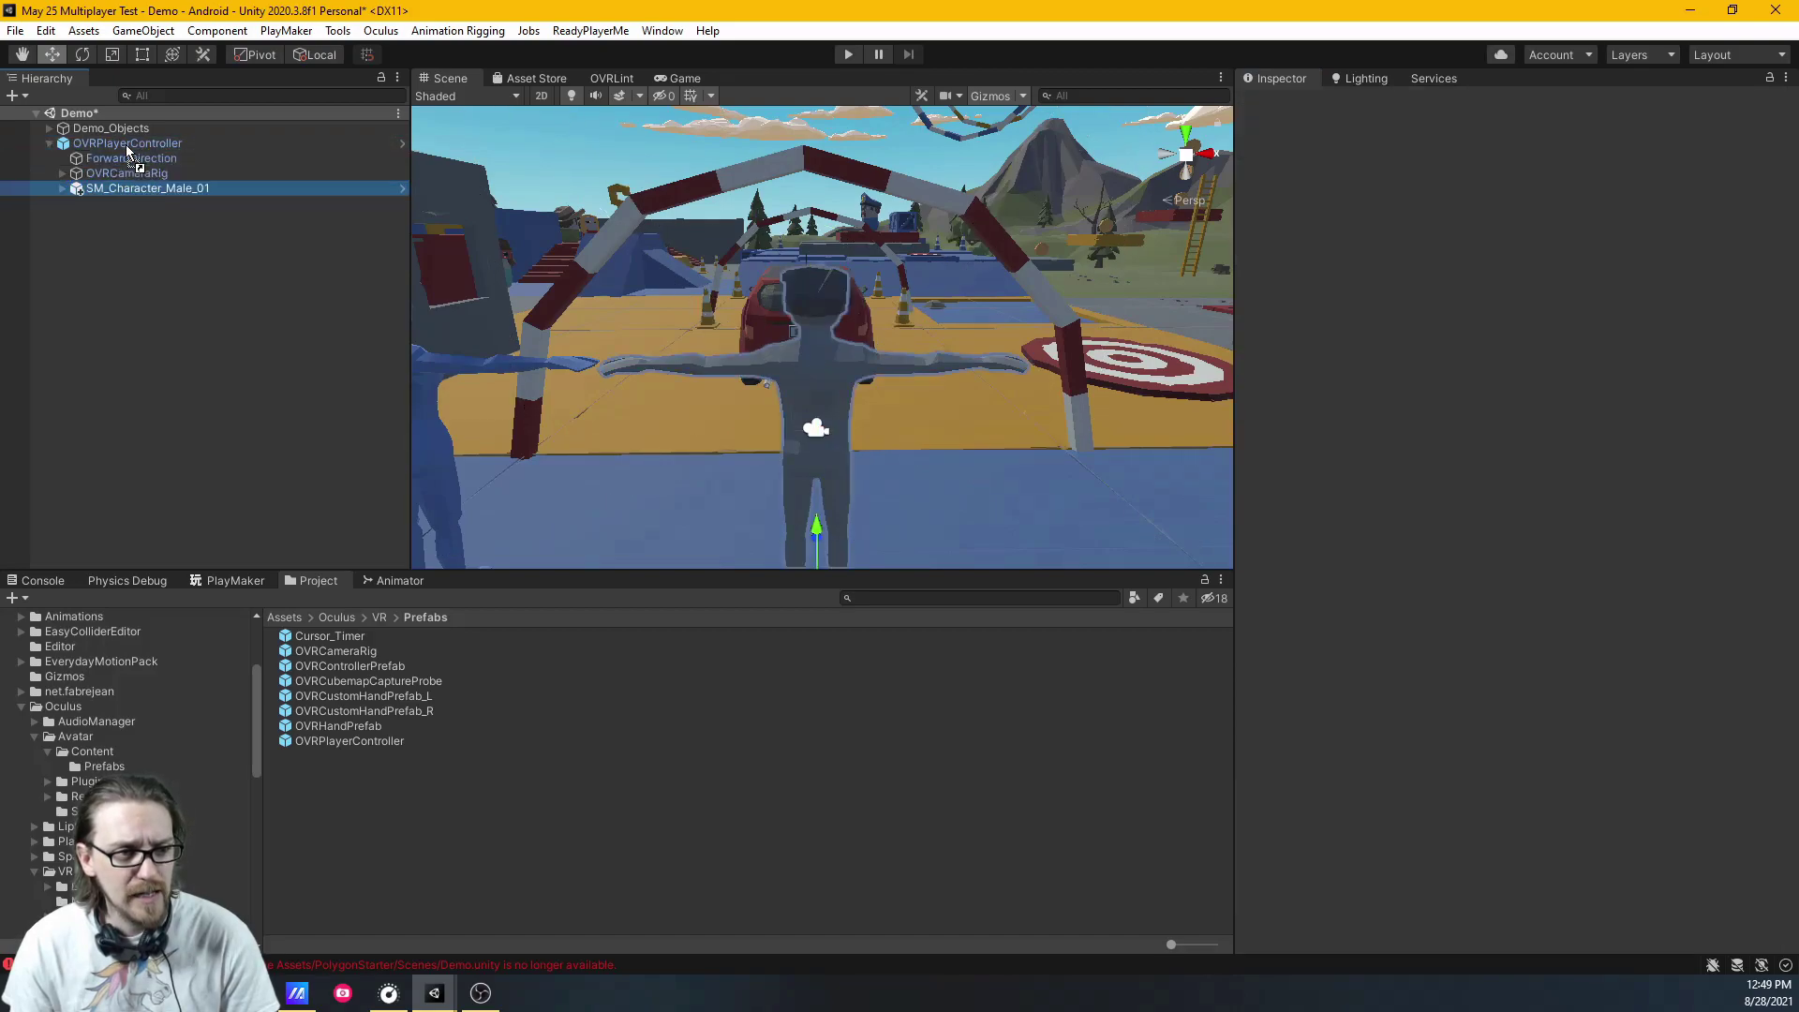
click(49, 143)
click(90, 143)
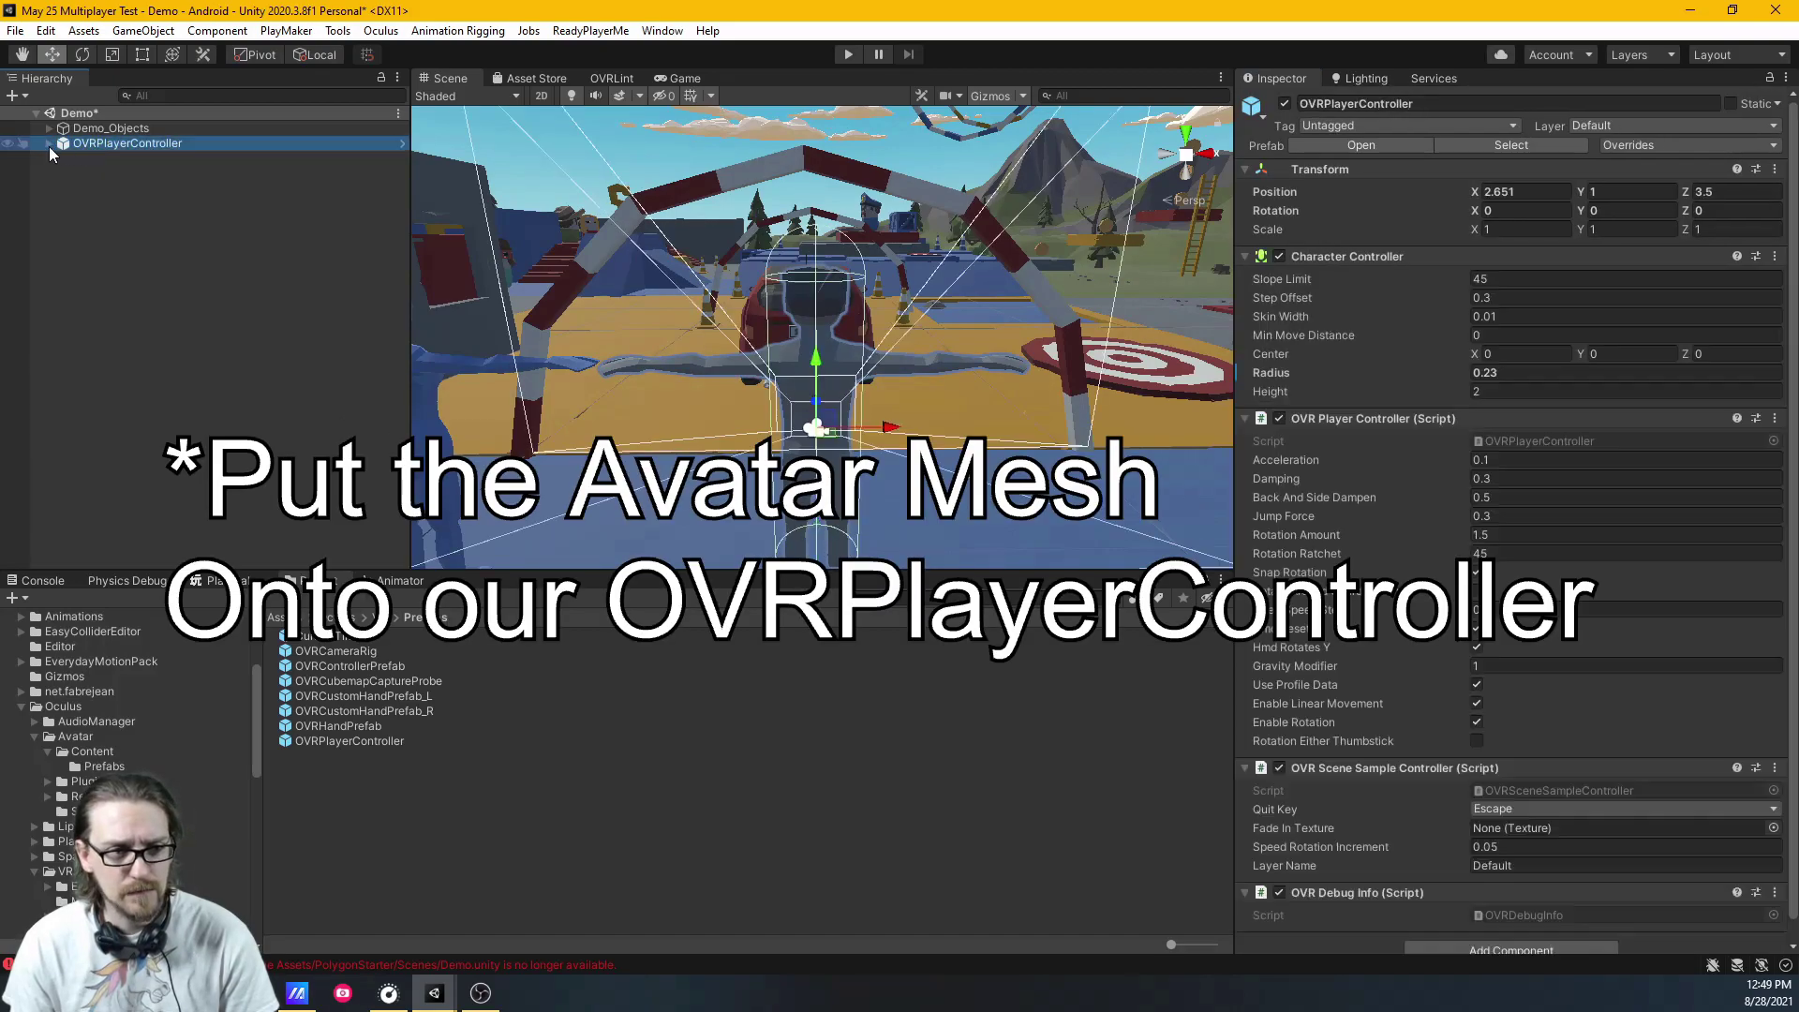
click(49, 145)
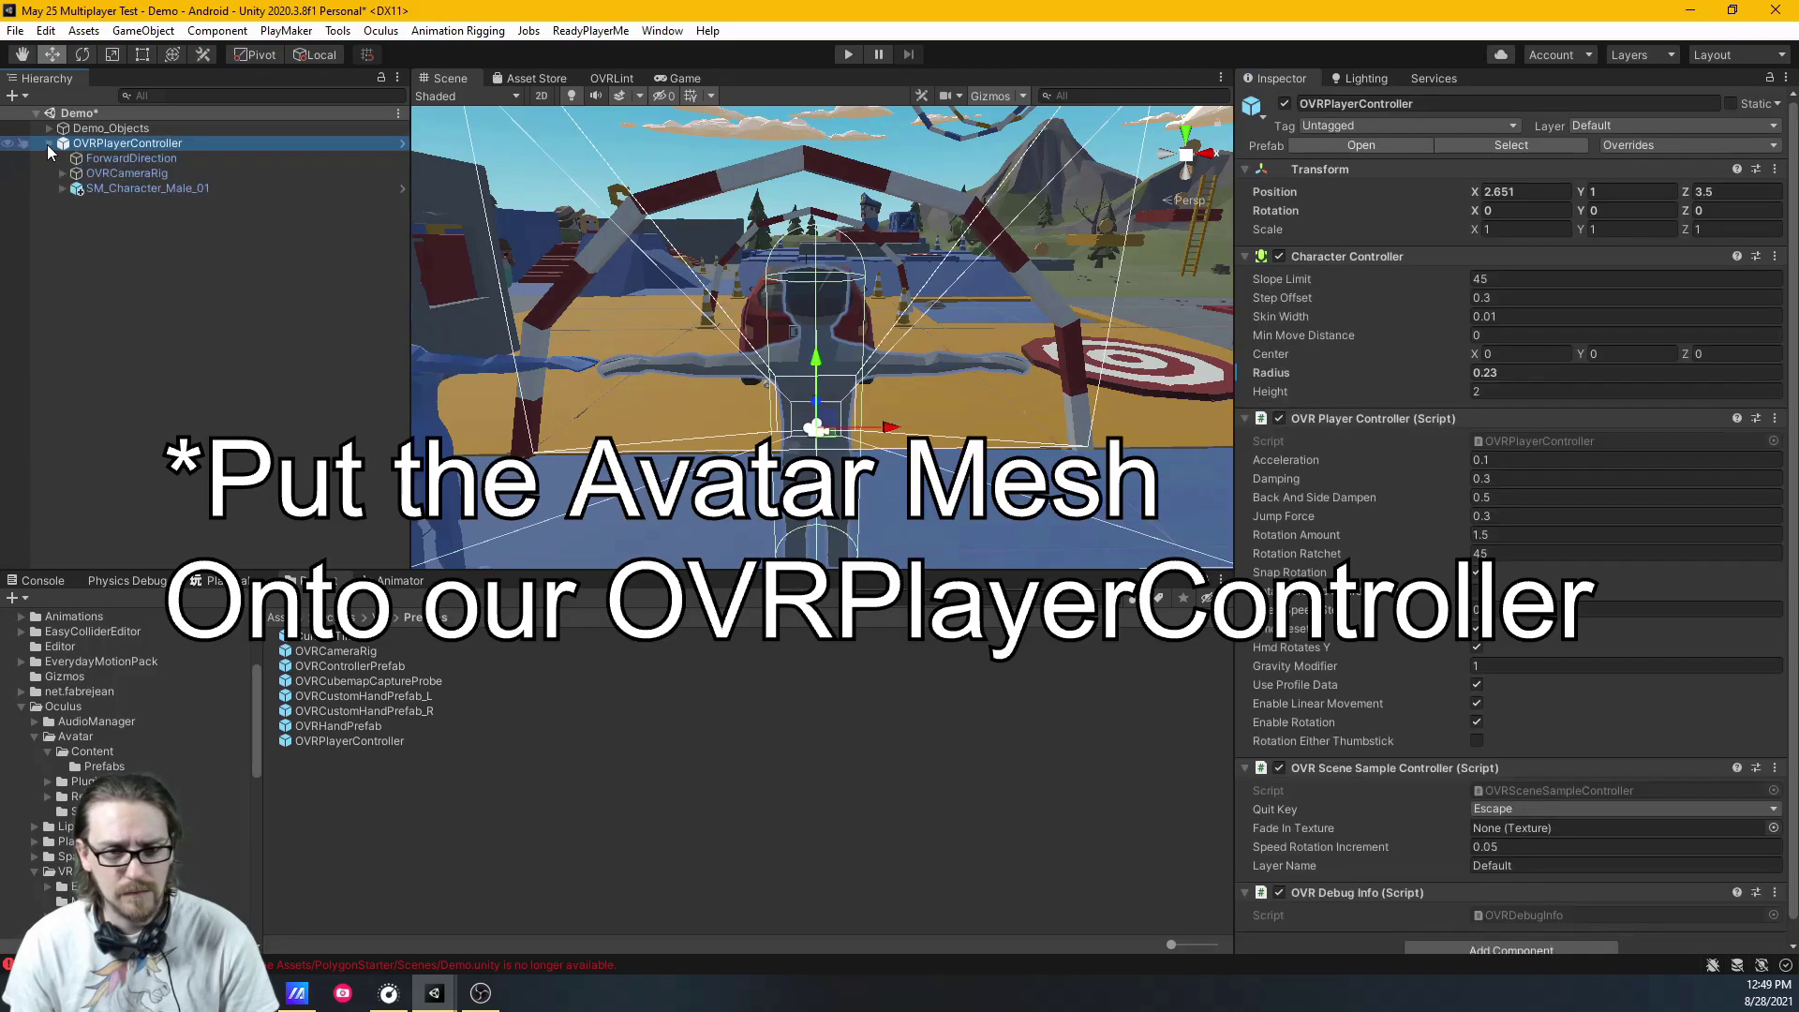
click(180, 191)
click(127, 143)
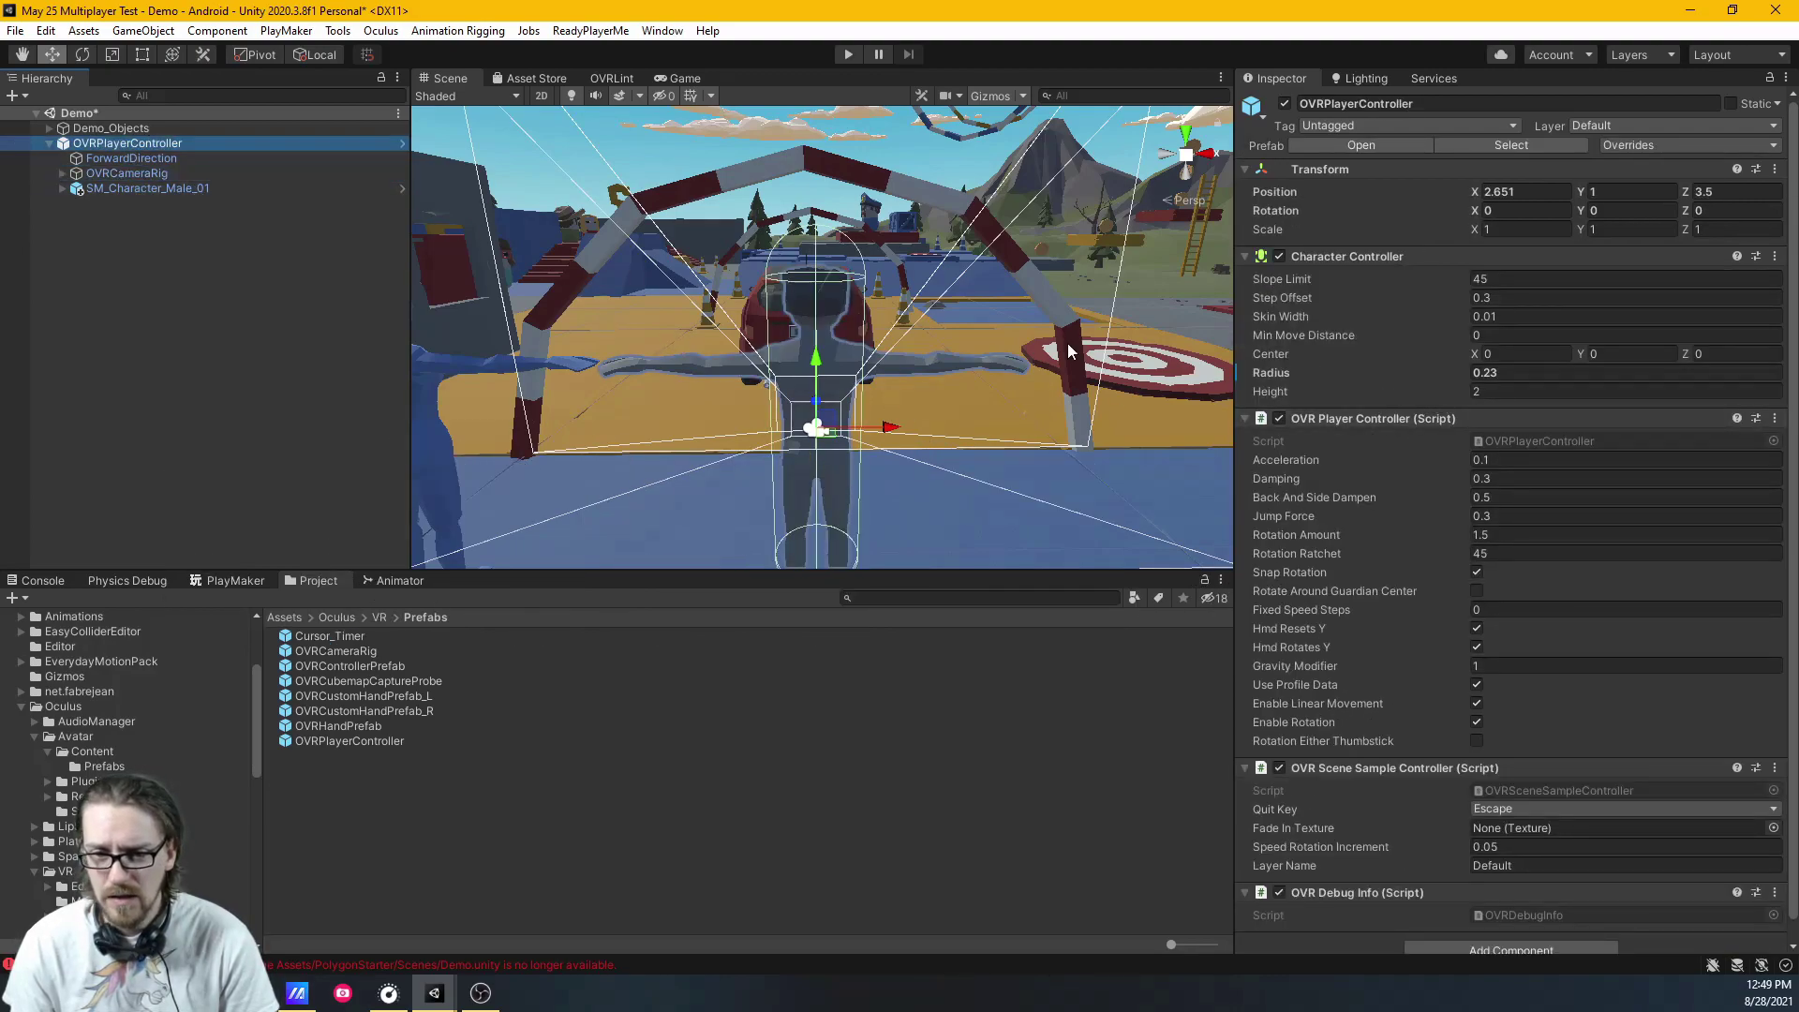
scroll(1021, 339, down, 2)
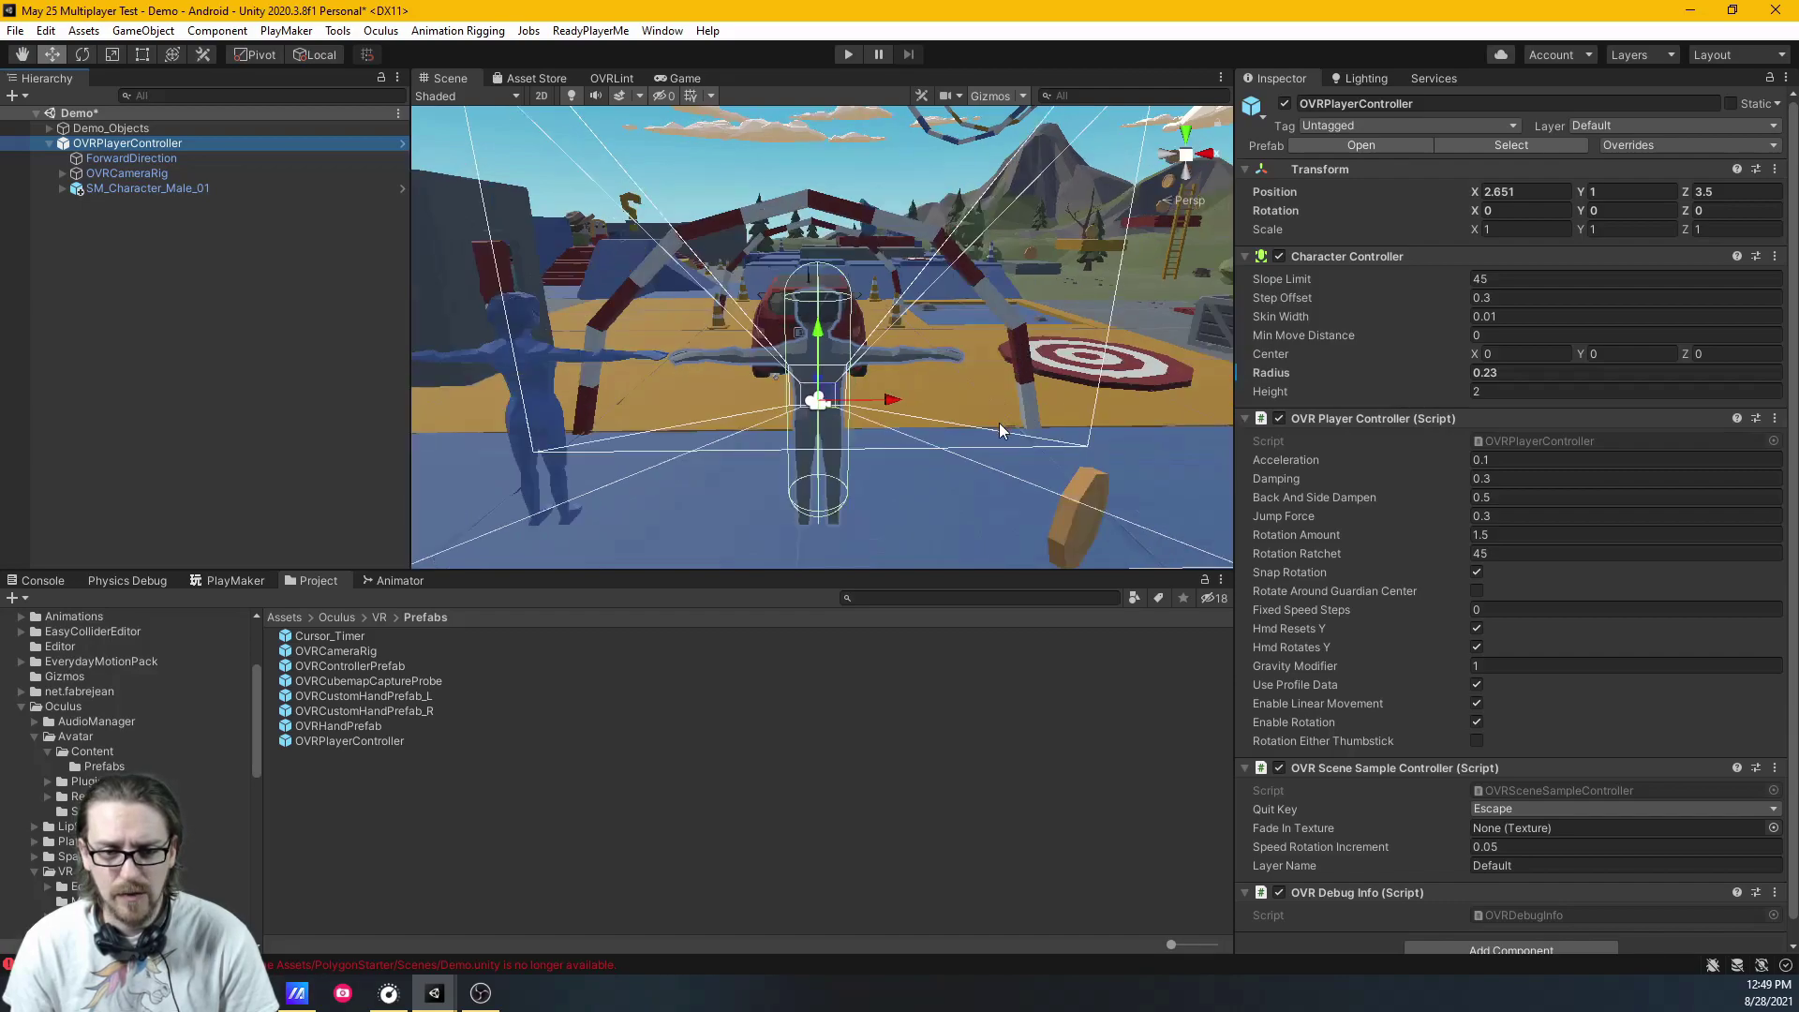
right_drag(999, 424, 233, 382)
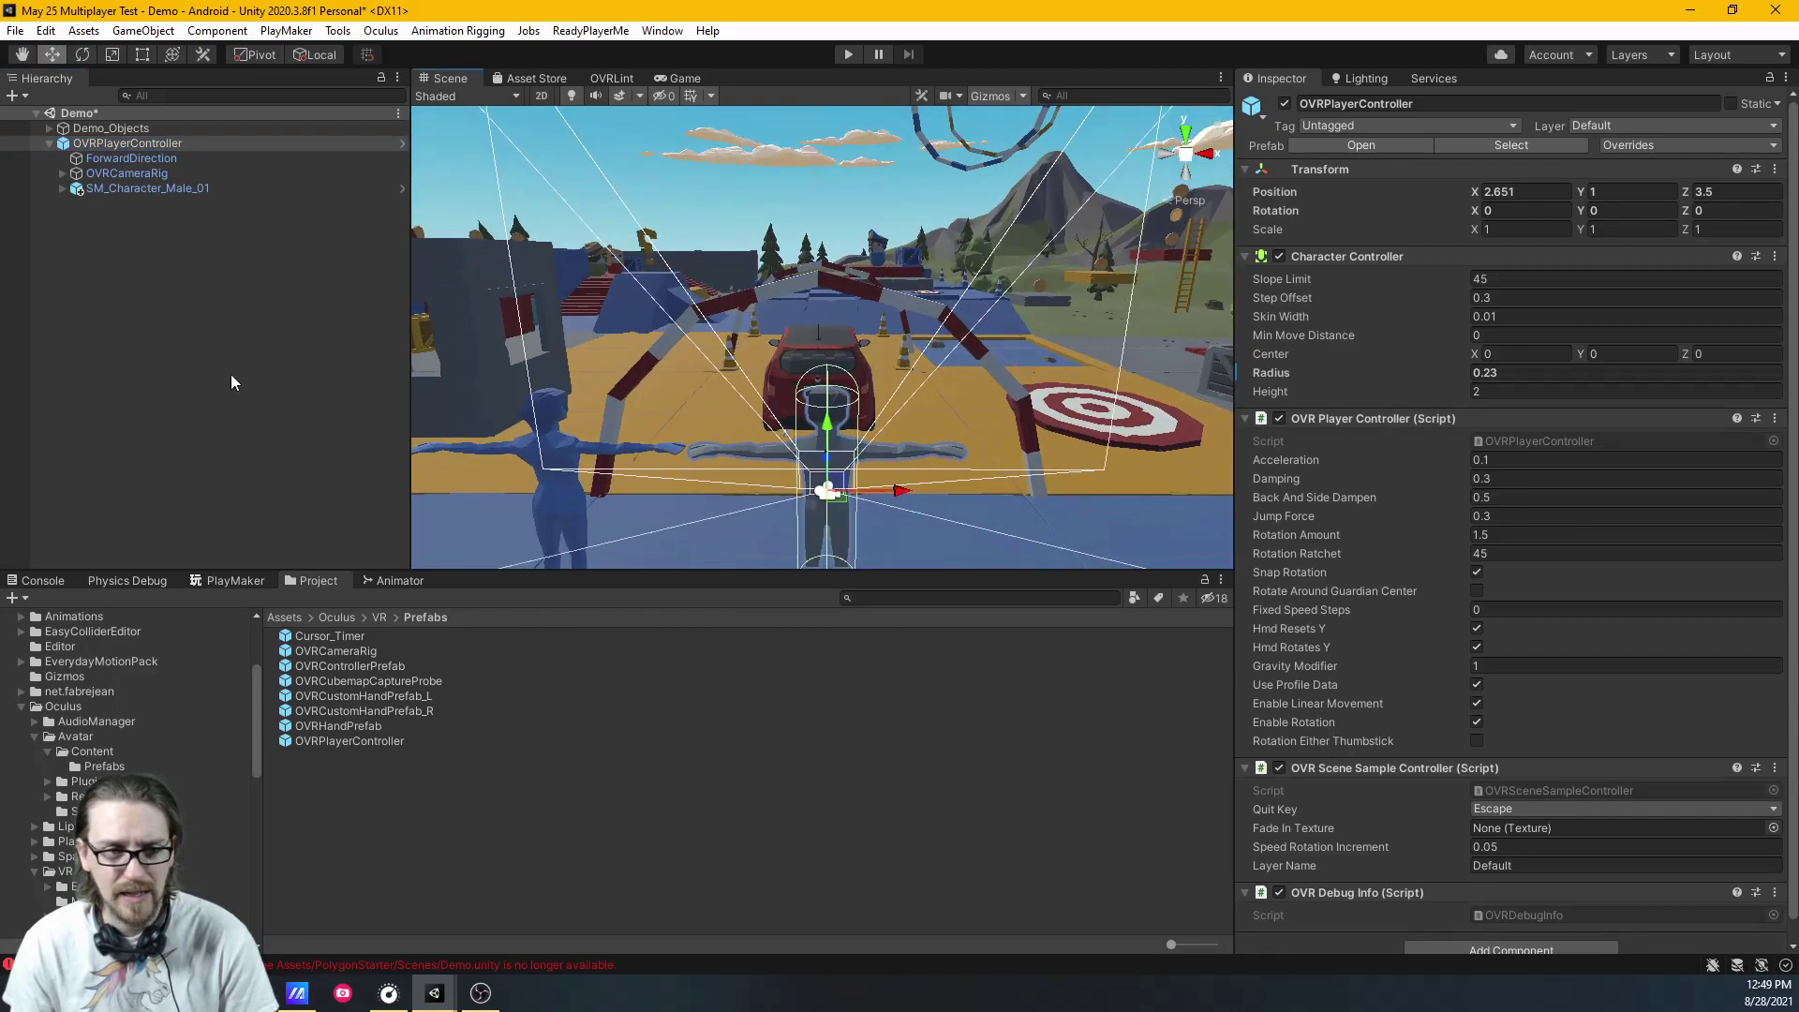
click(49, 144)
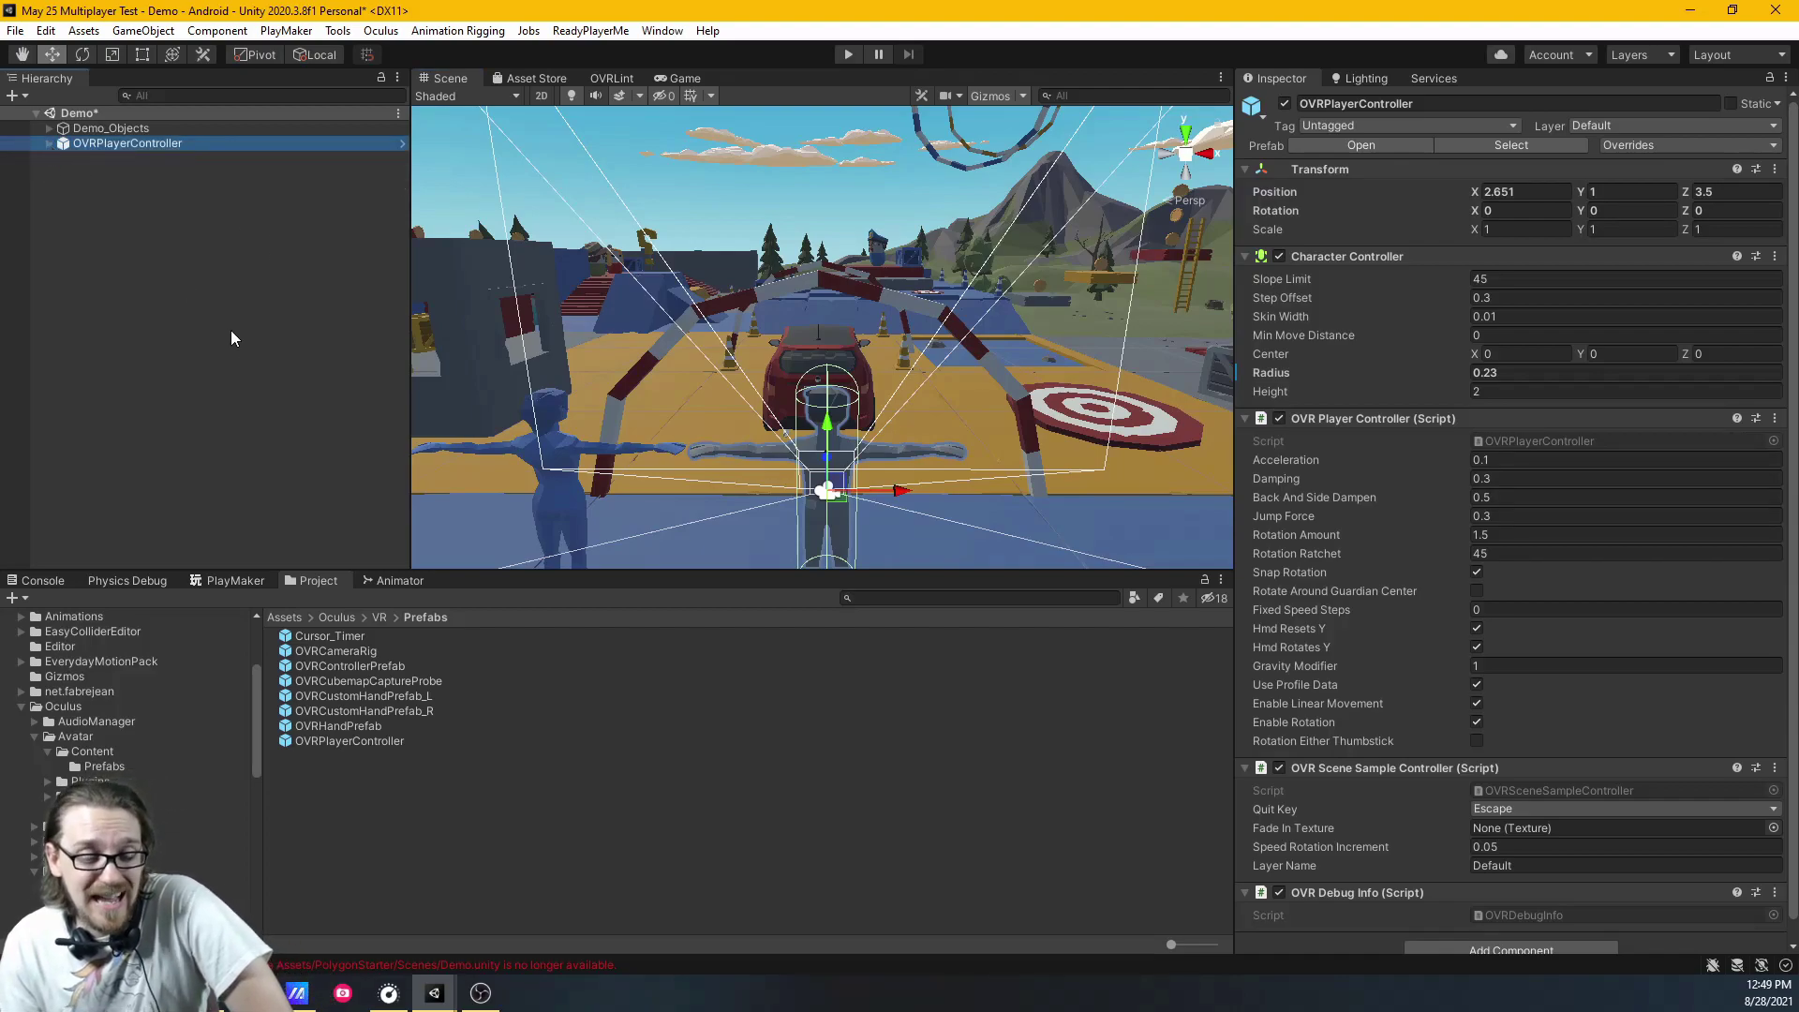
Expand OVRPlayerController > OVRCameraRig > TrackingSpace and select CenterEyeAnchor
click(49, 144)
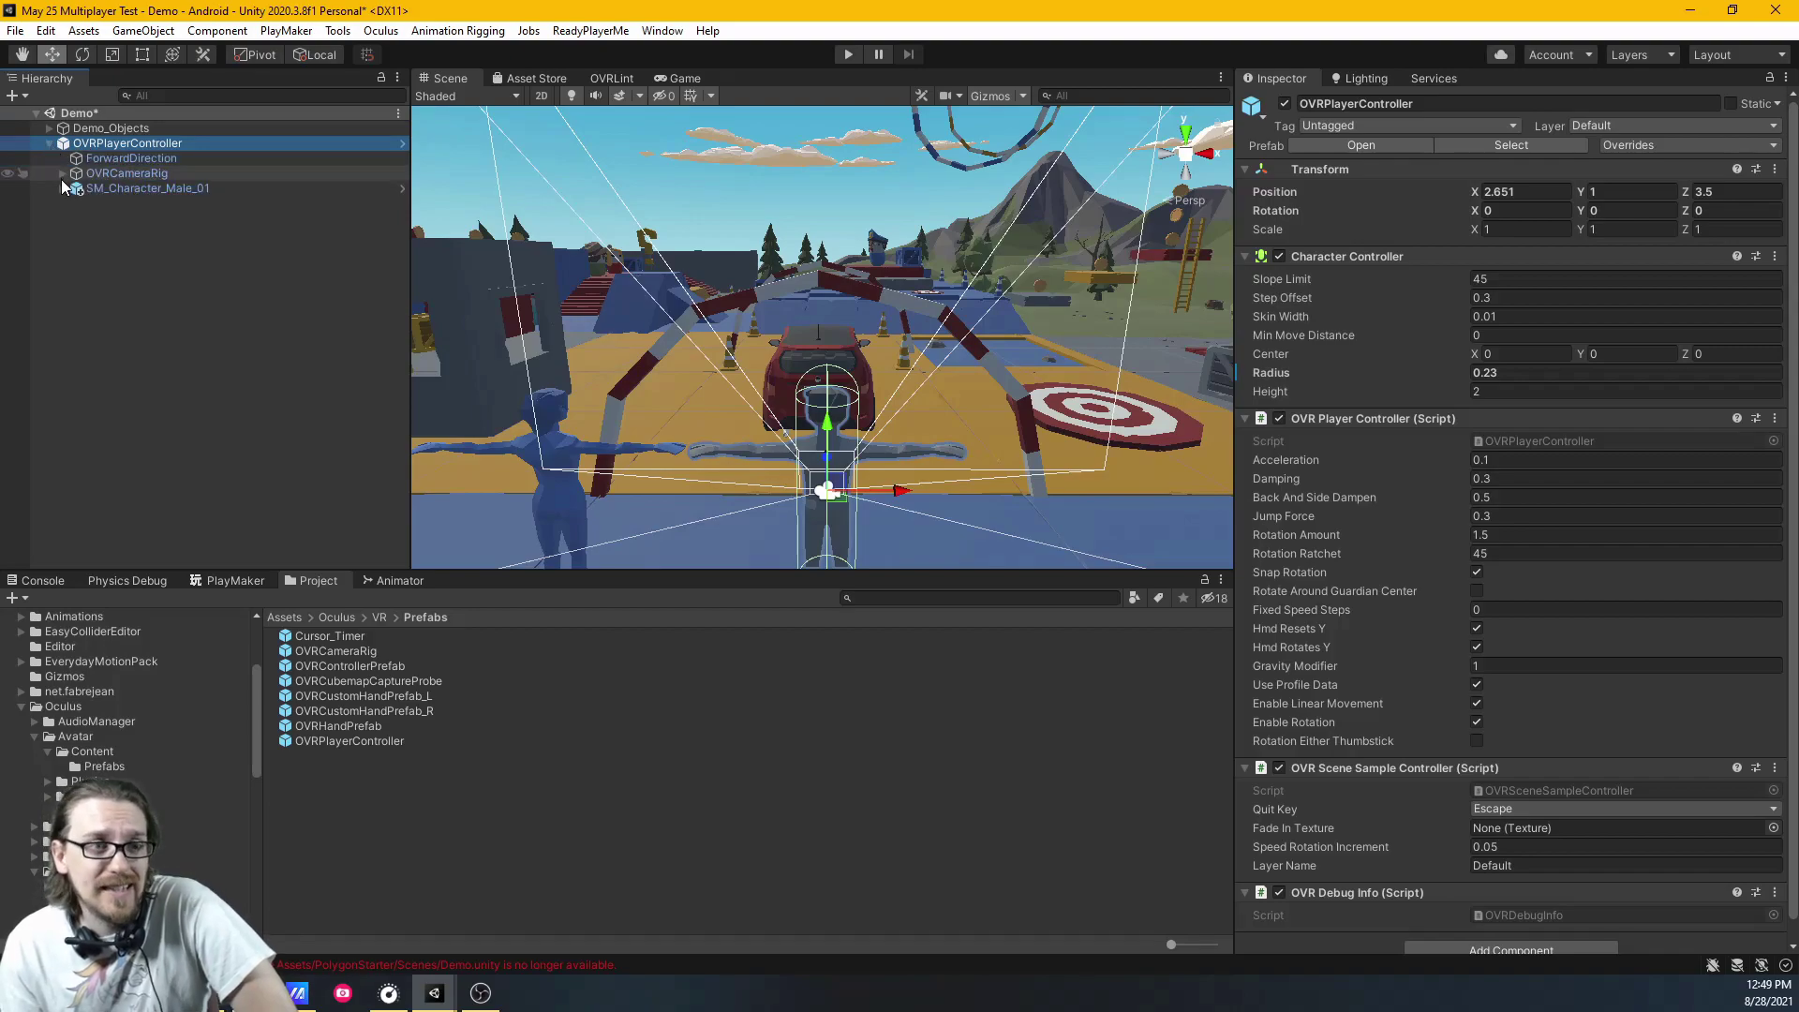
click(142, 174)
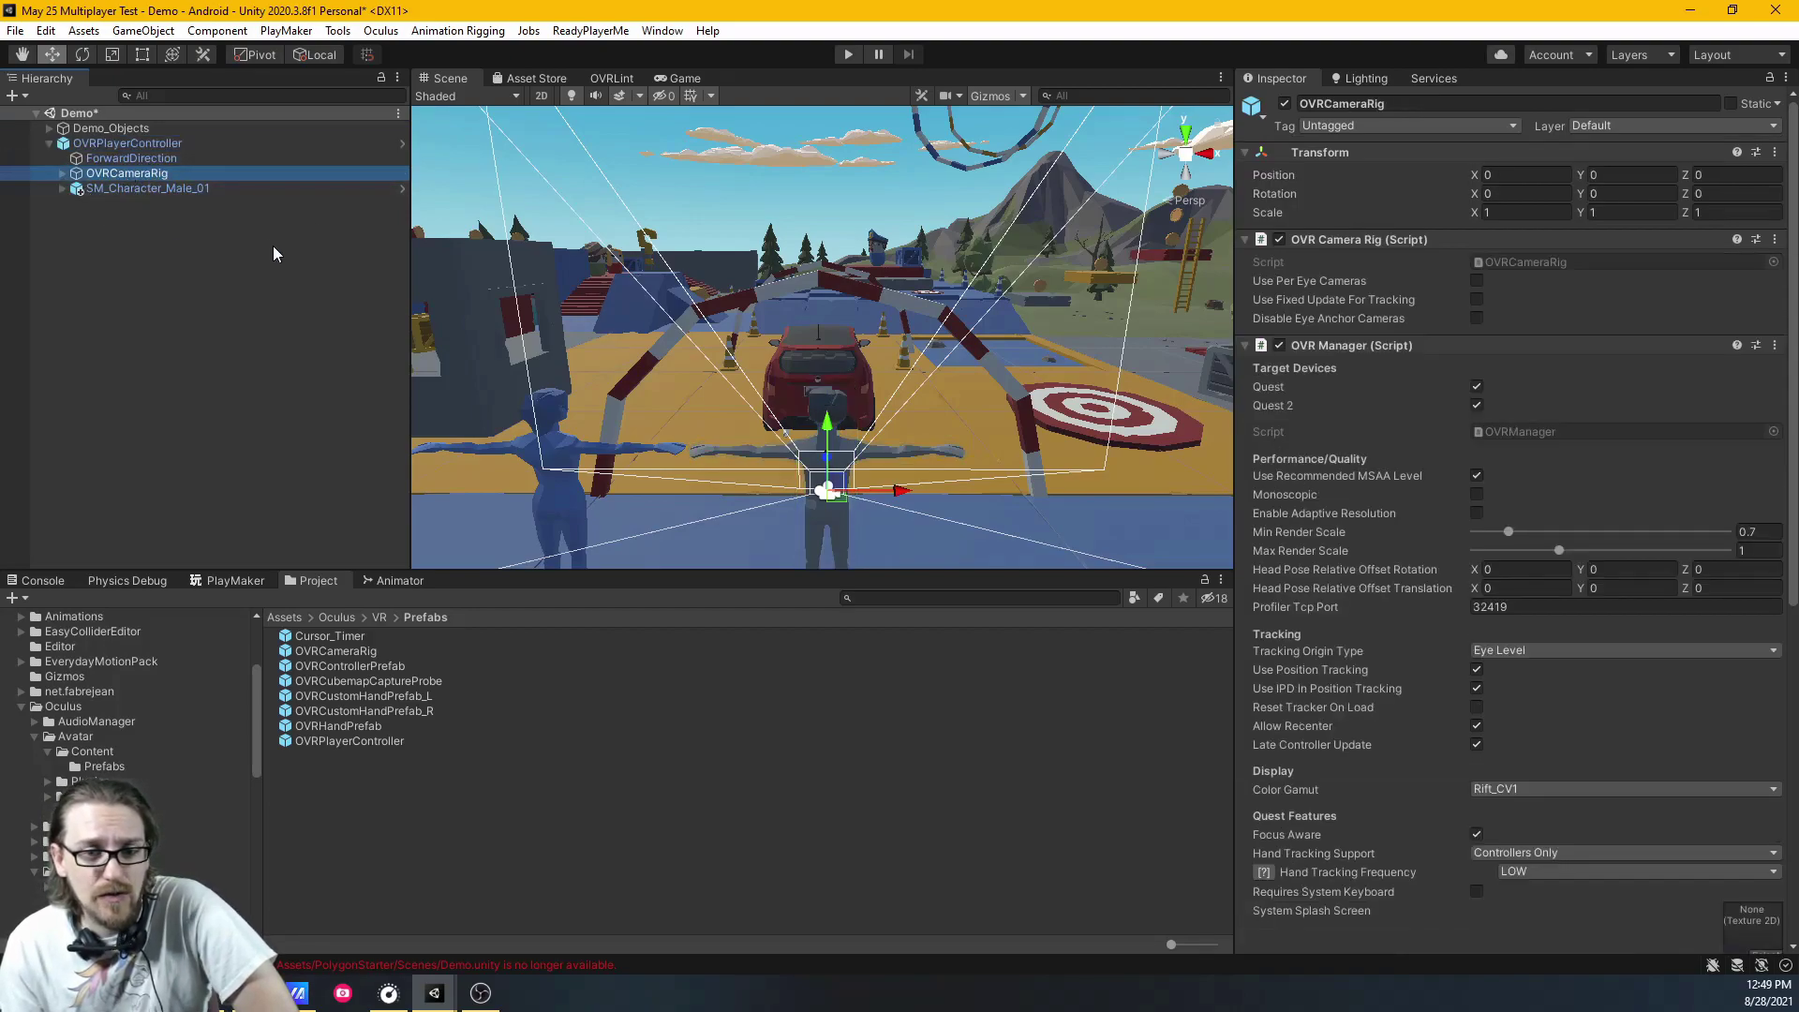
click(62, 174)
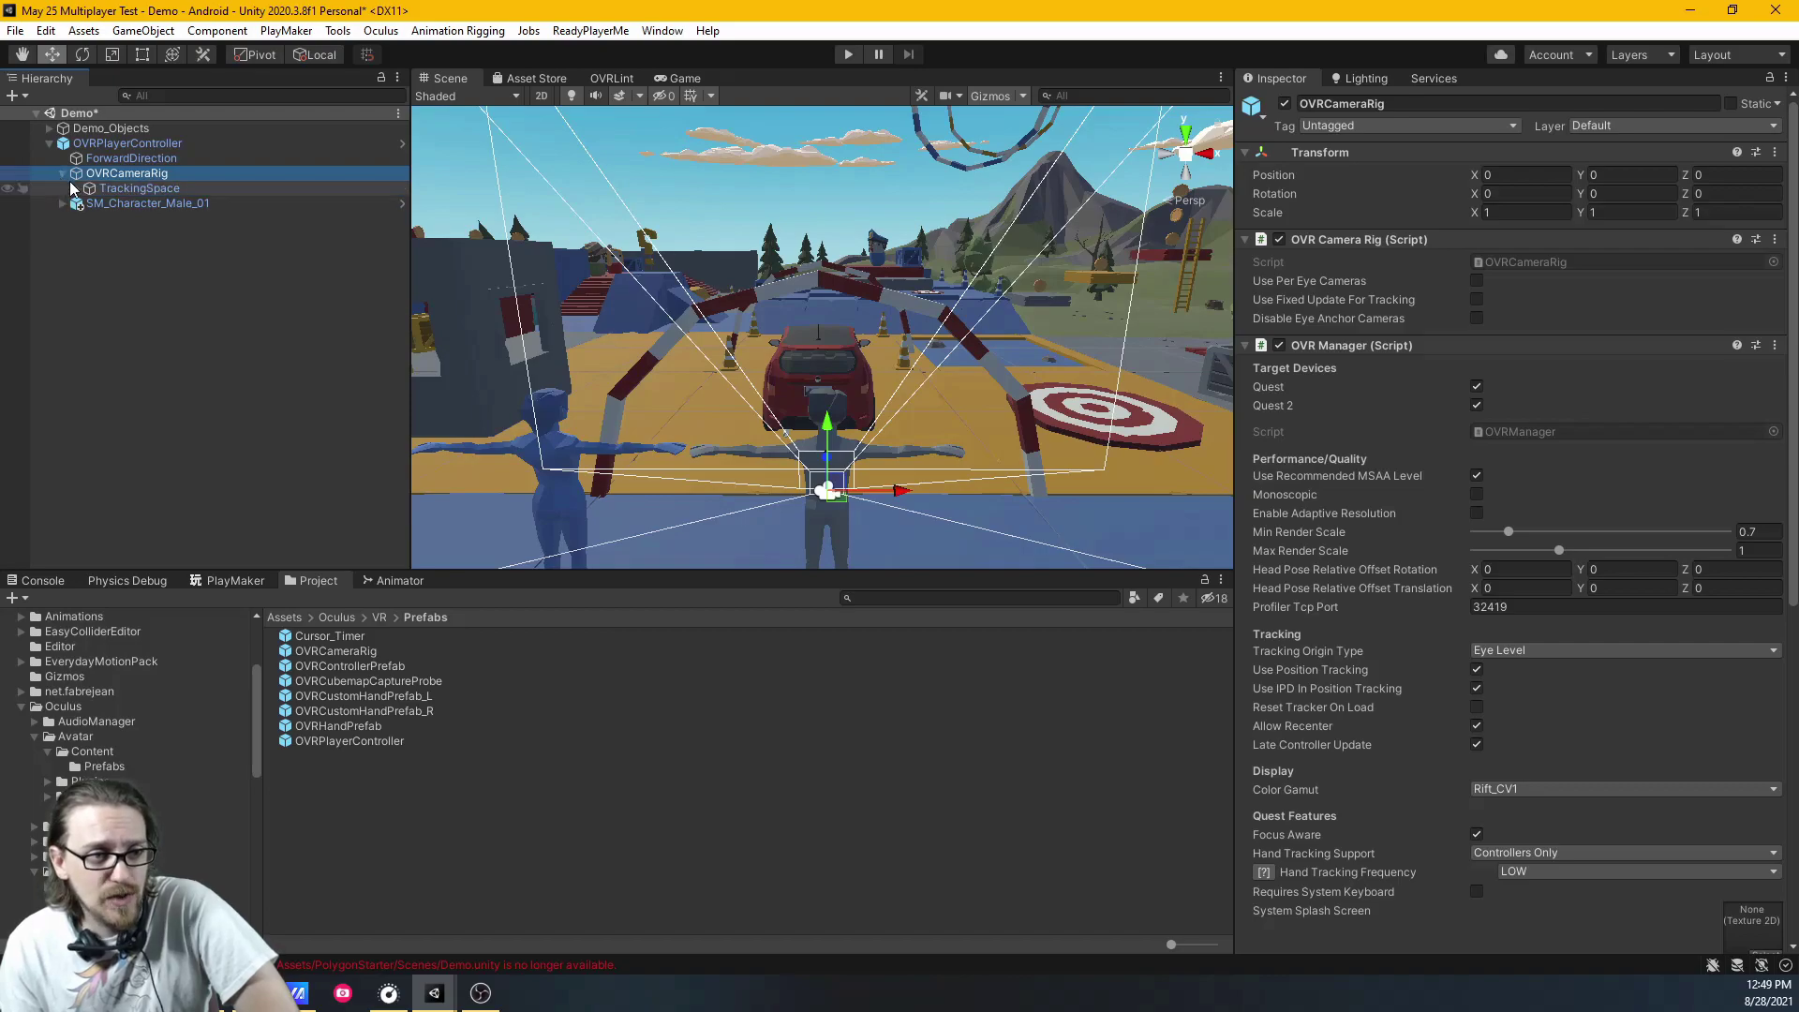
click(75, 189)
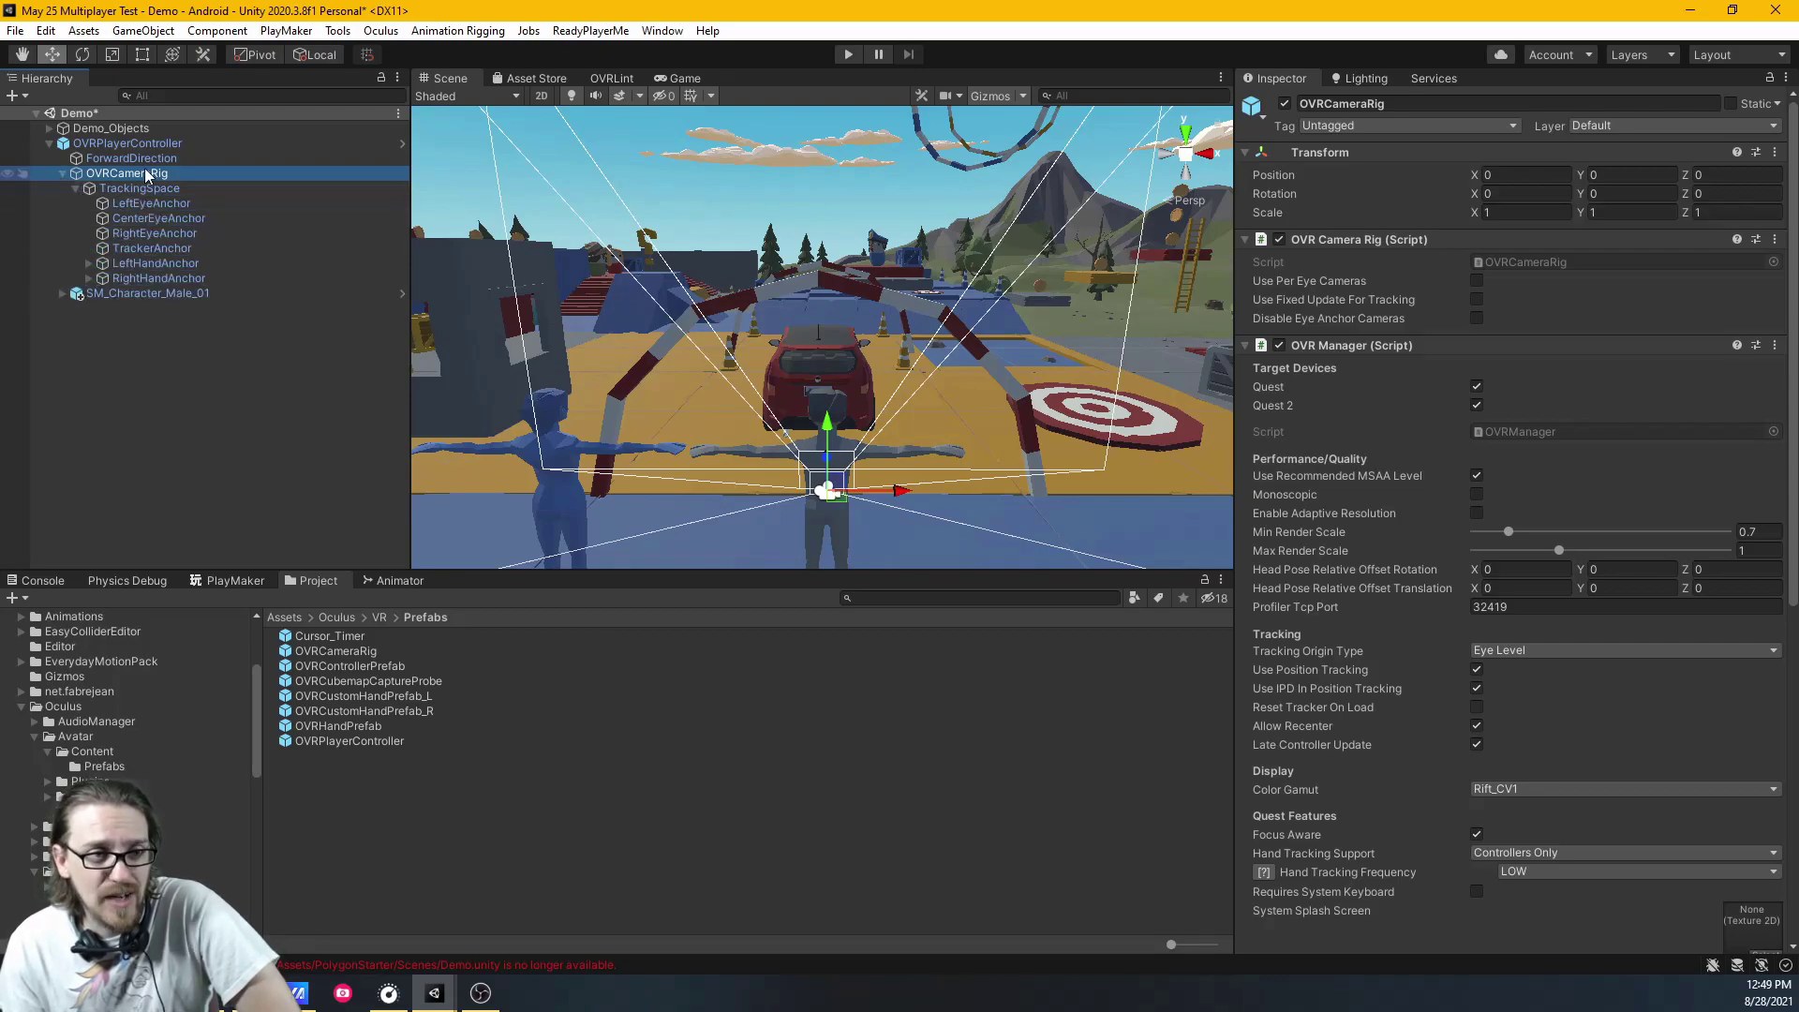
click(161, 219)
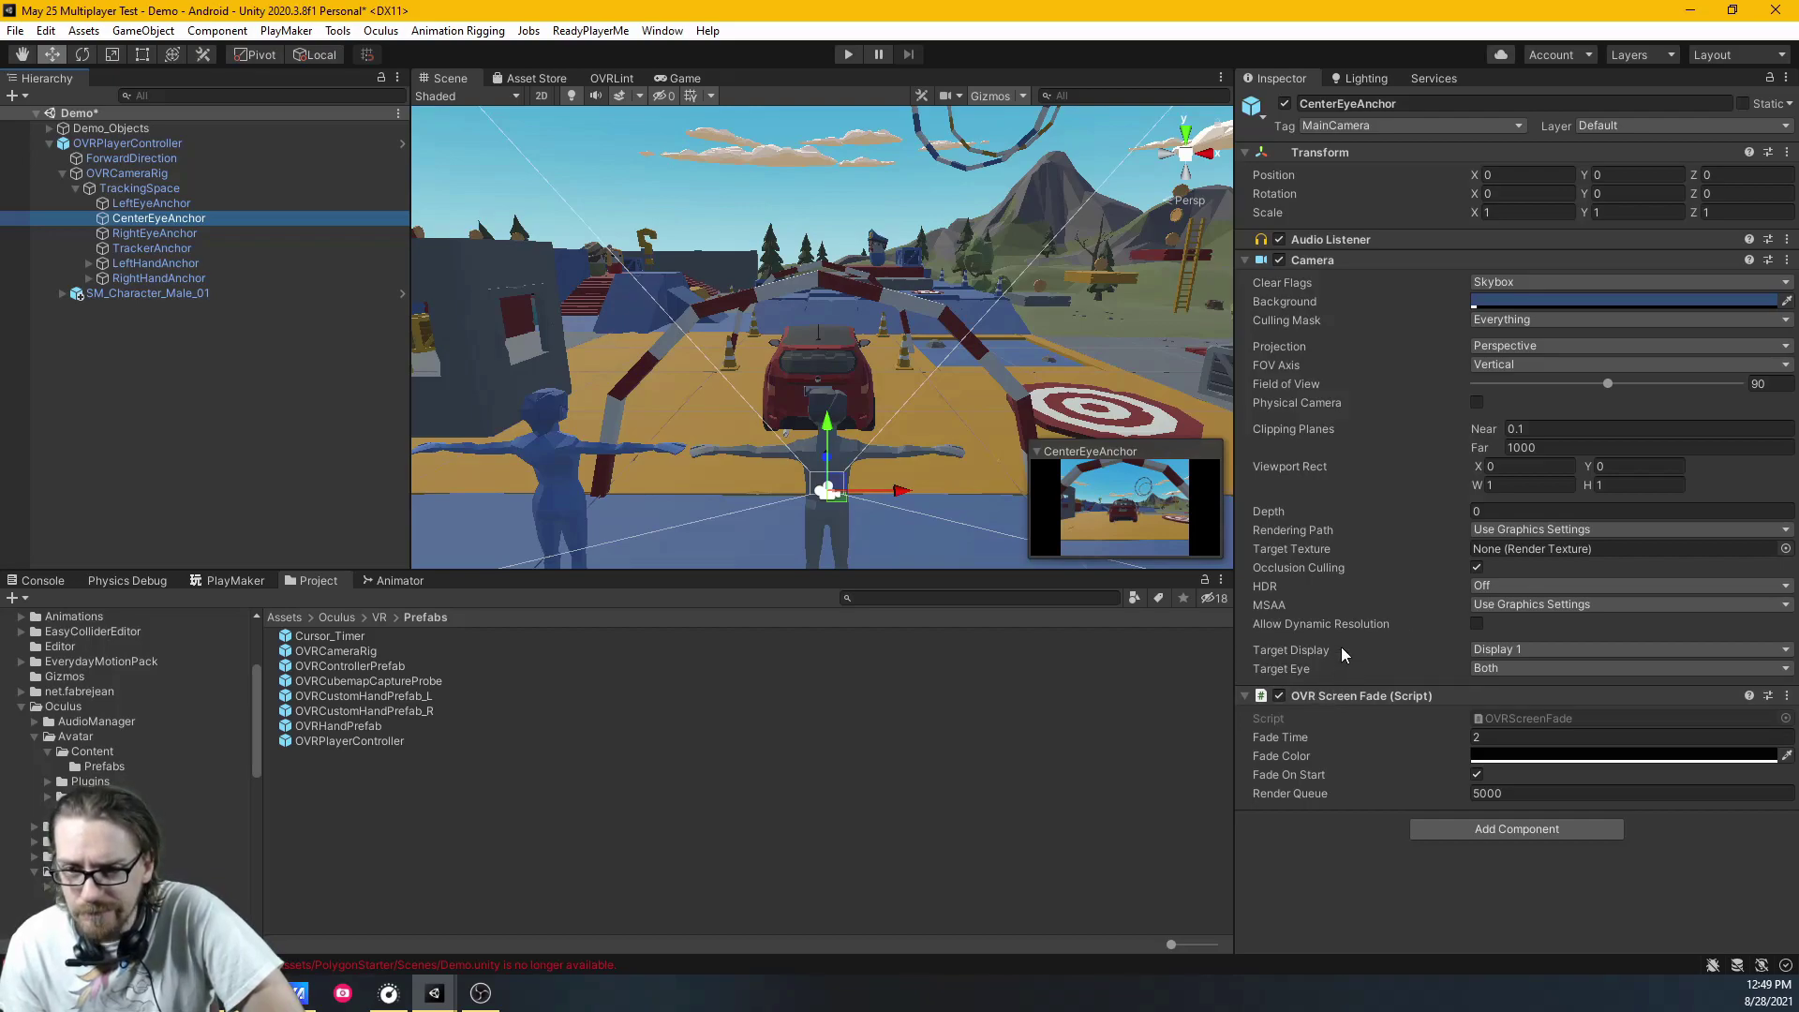
Review the CenterEyeAnchor camera's Culling Mask, leaving it on Everything, then show the Console
click(1496, 322)
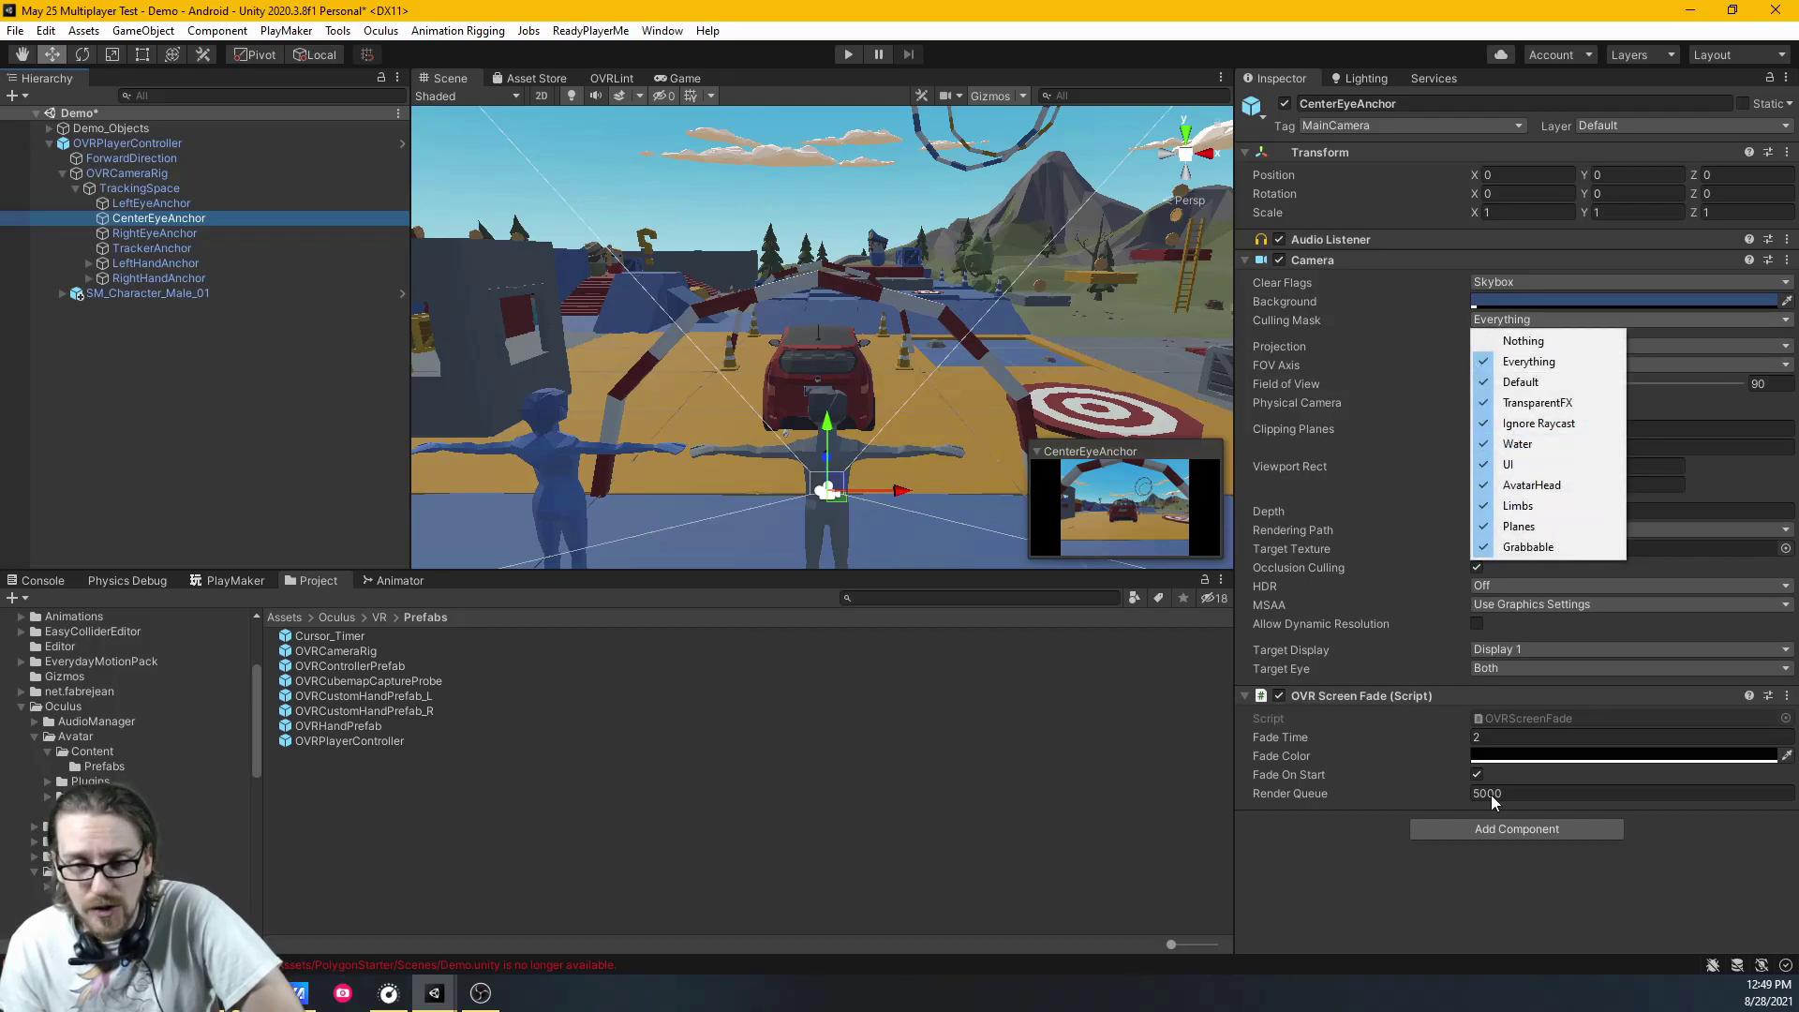
click(1312, 907)
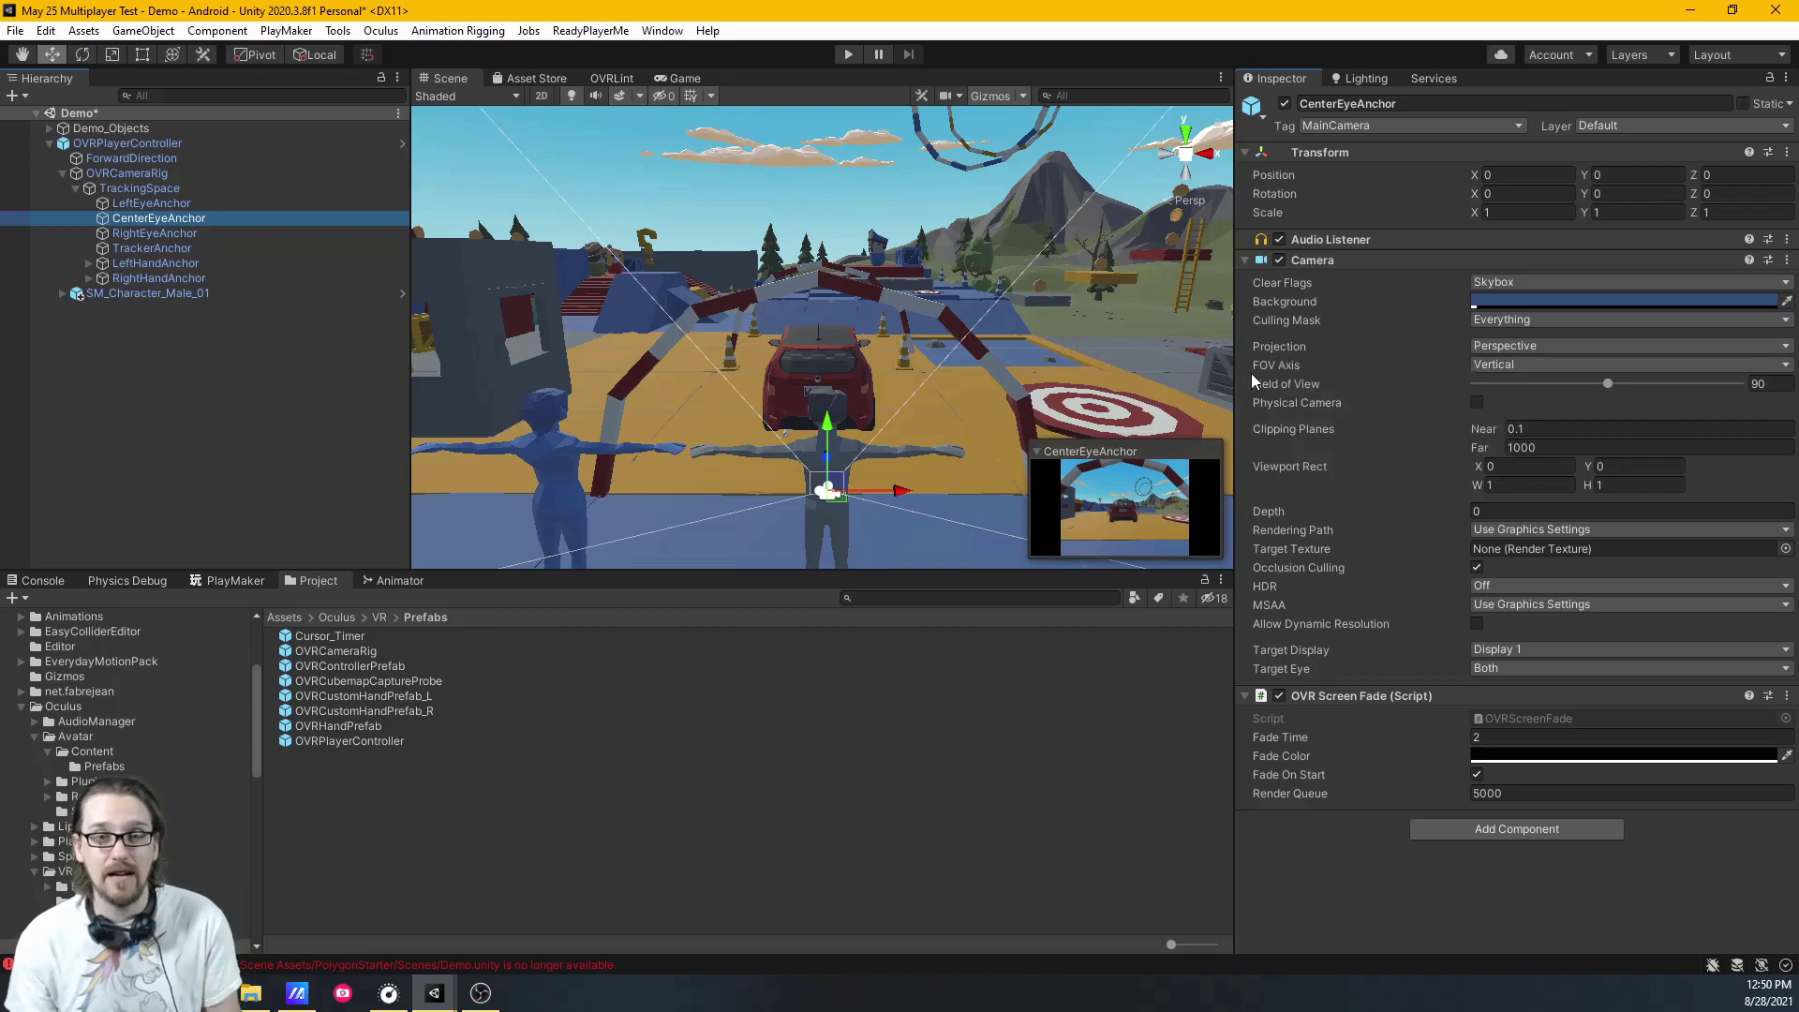
click(1497, 323)
click(1261, 964)
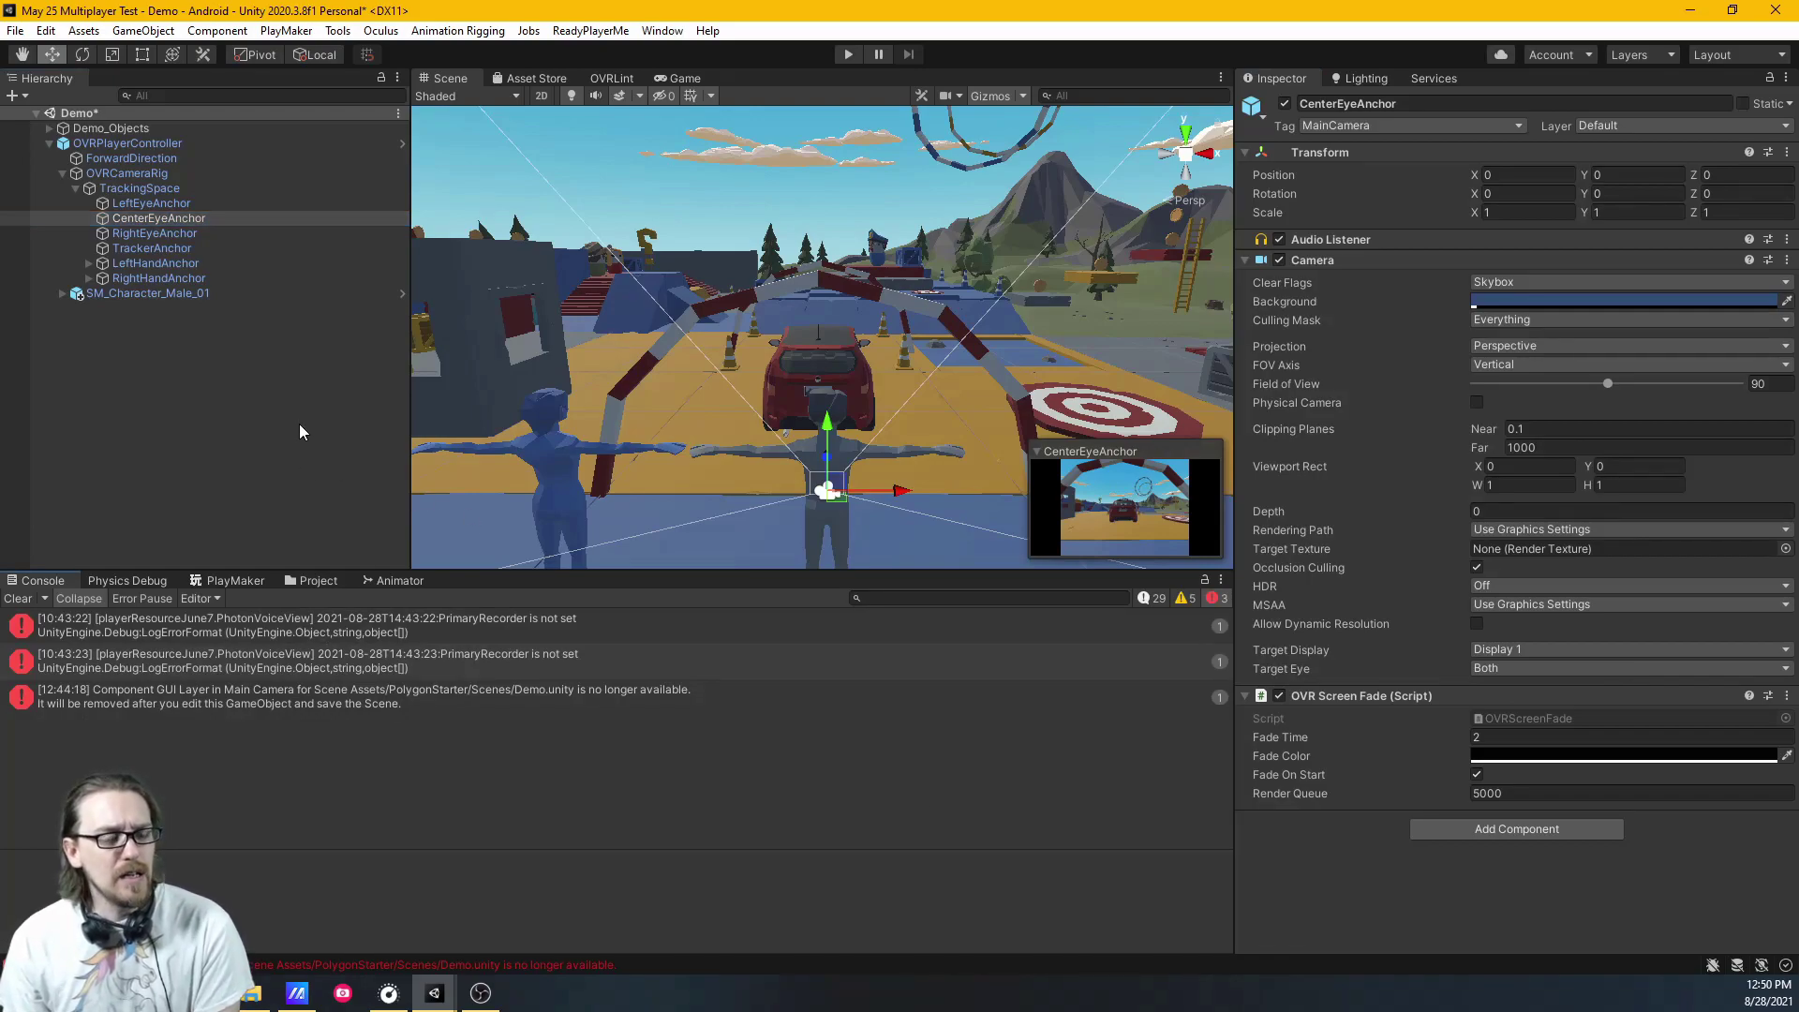
Clear the Console and inspect SM_Character_Male_01 and its Character_Male_Face_01 mesh
click(19, 598)
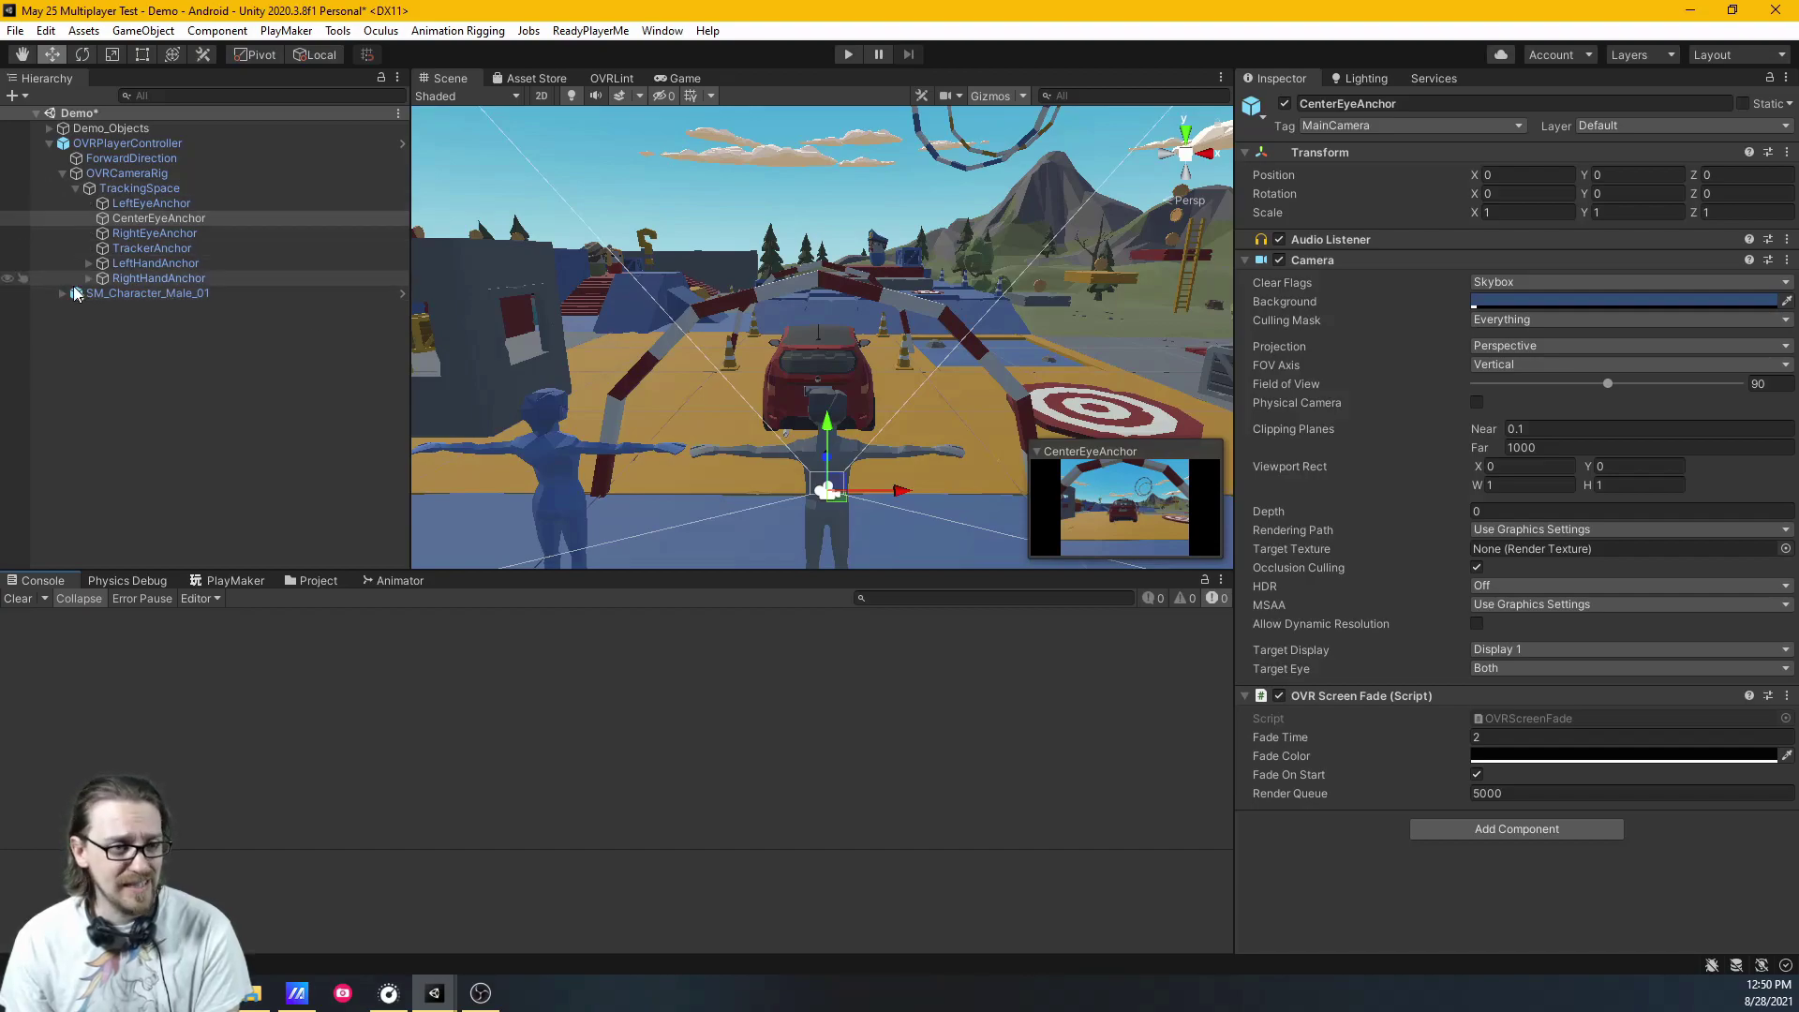
click(61, 293)
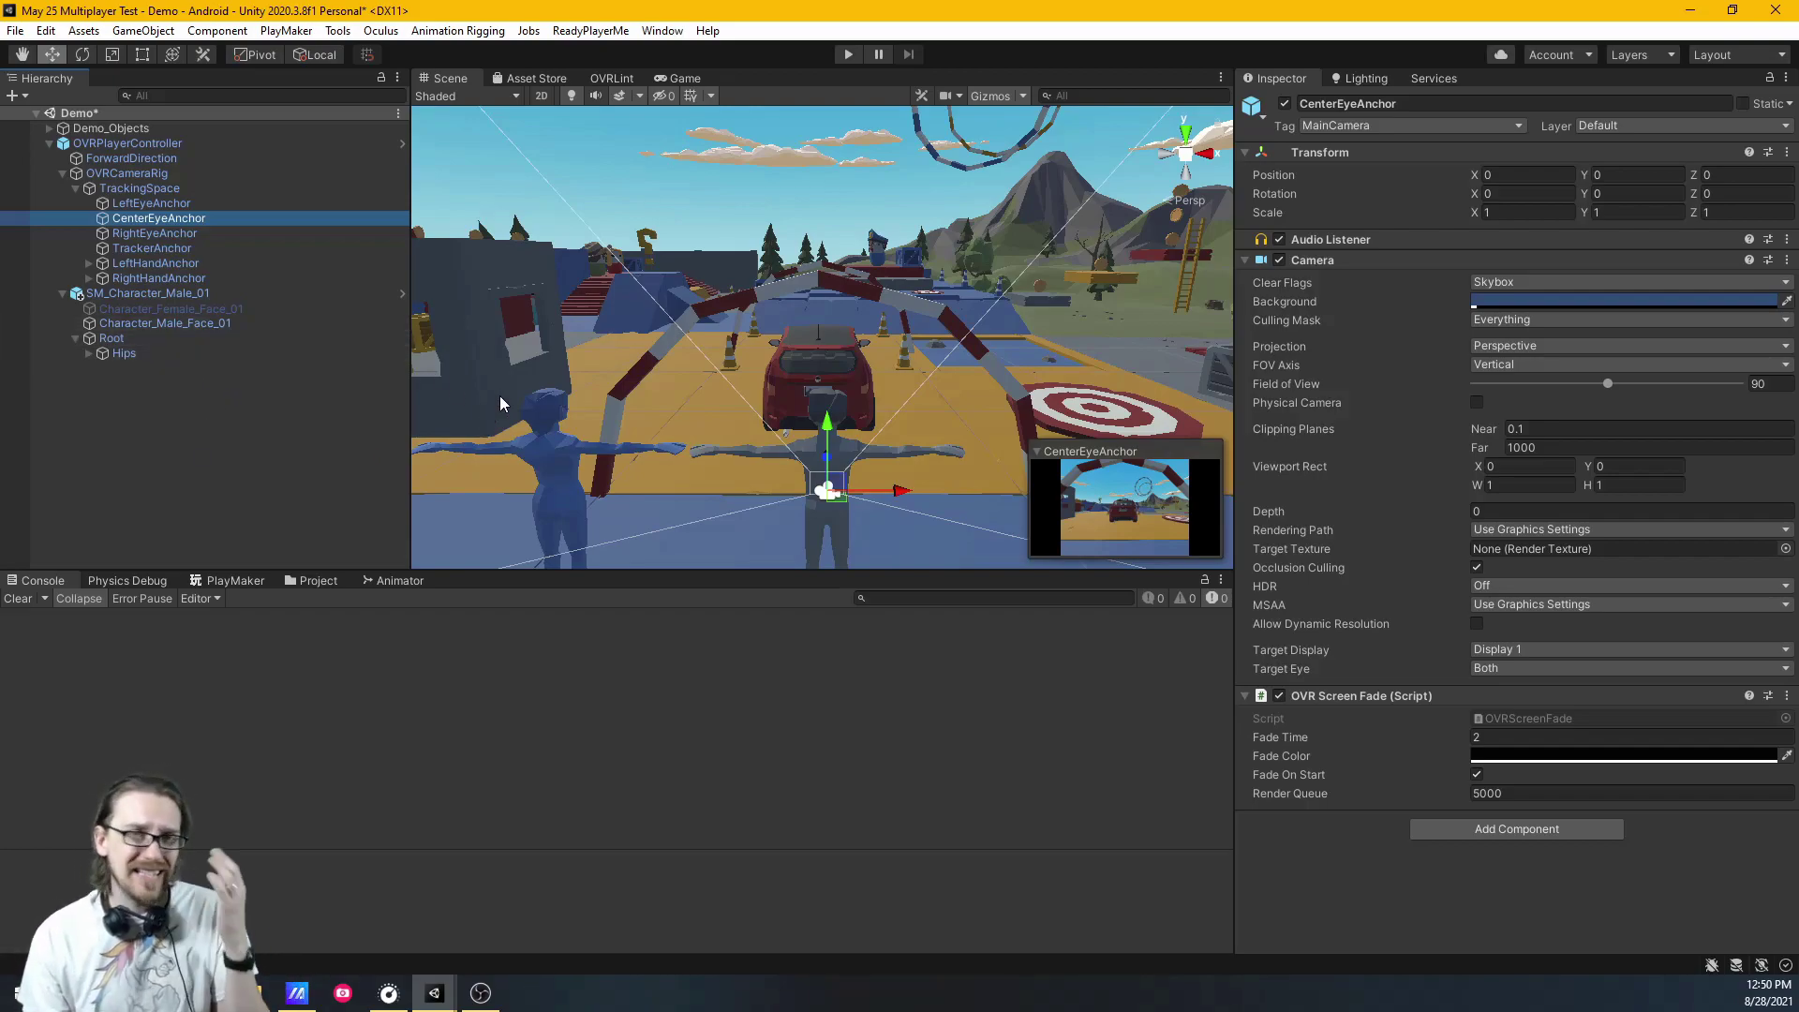
click(88, 354)
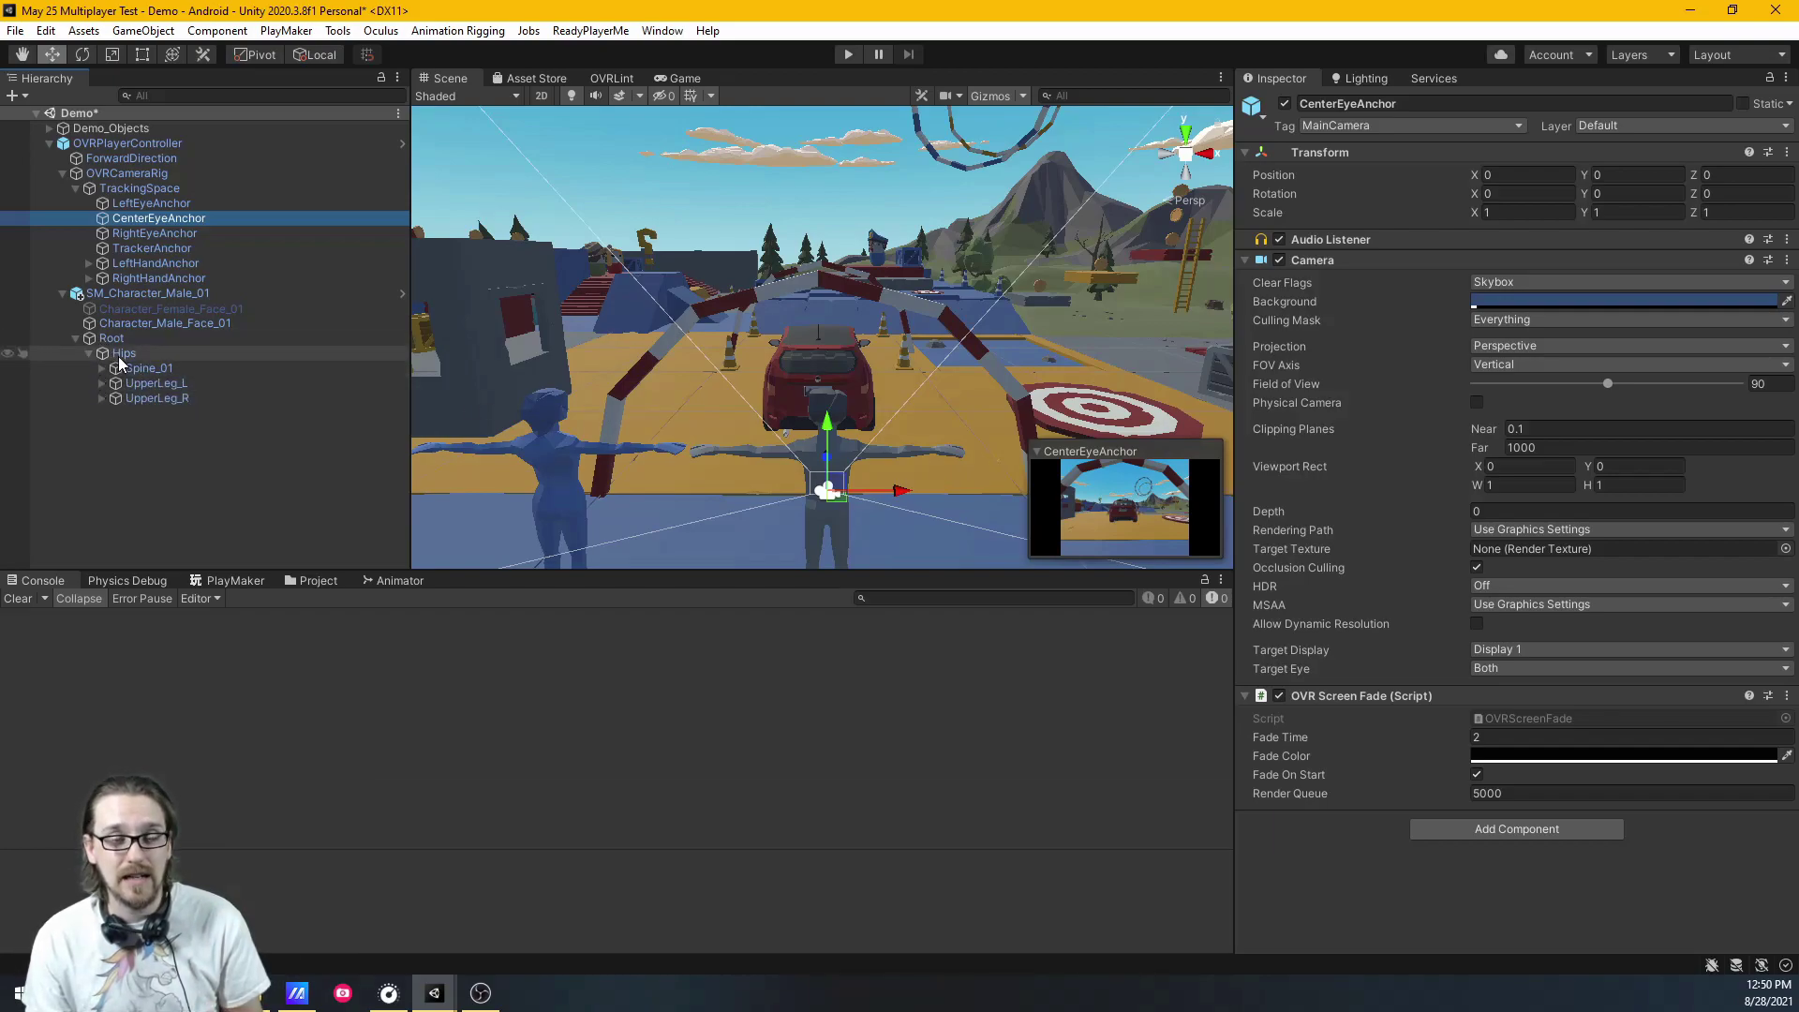
click(146, 293)
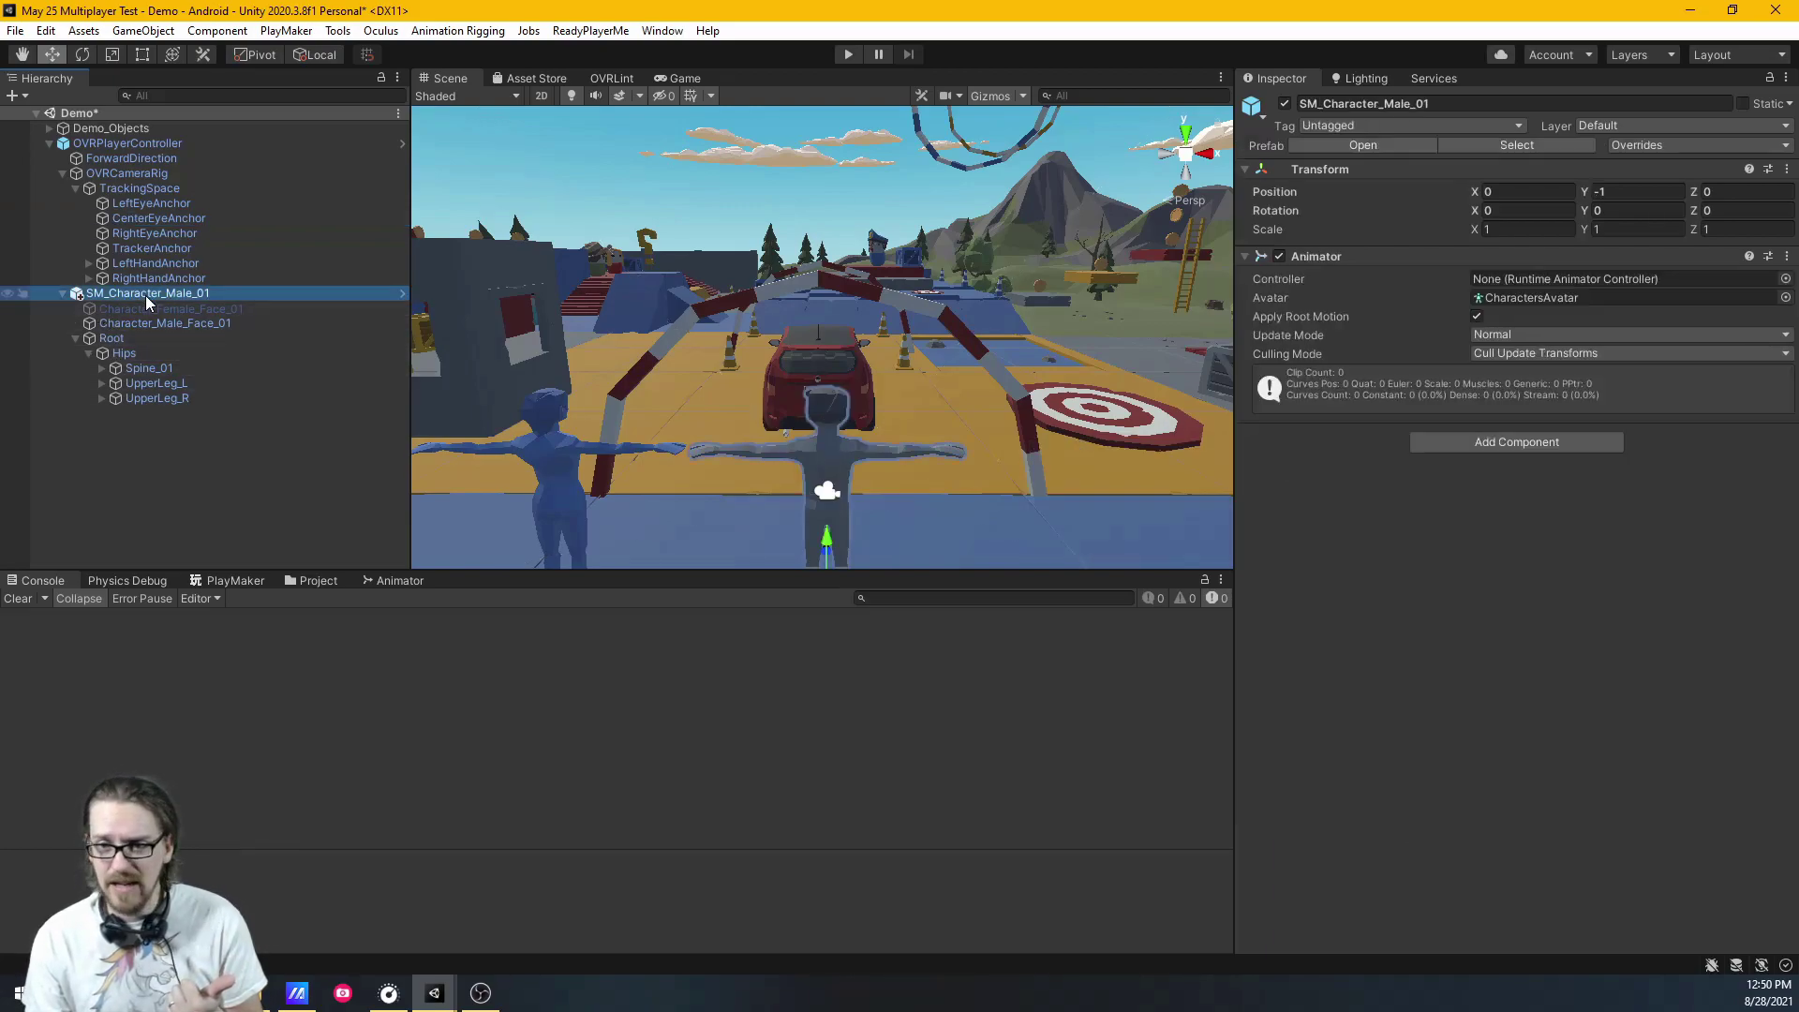
click(222, 323)
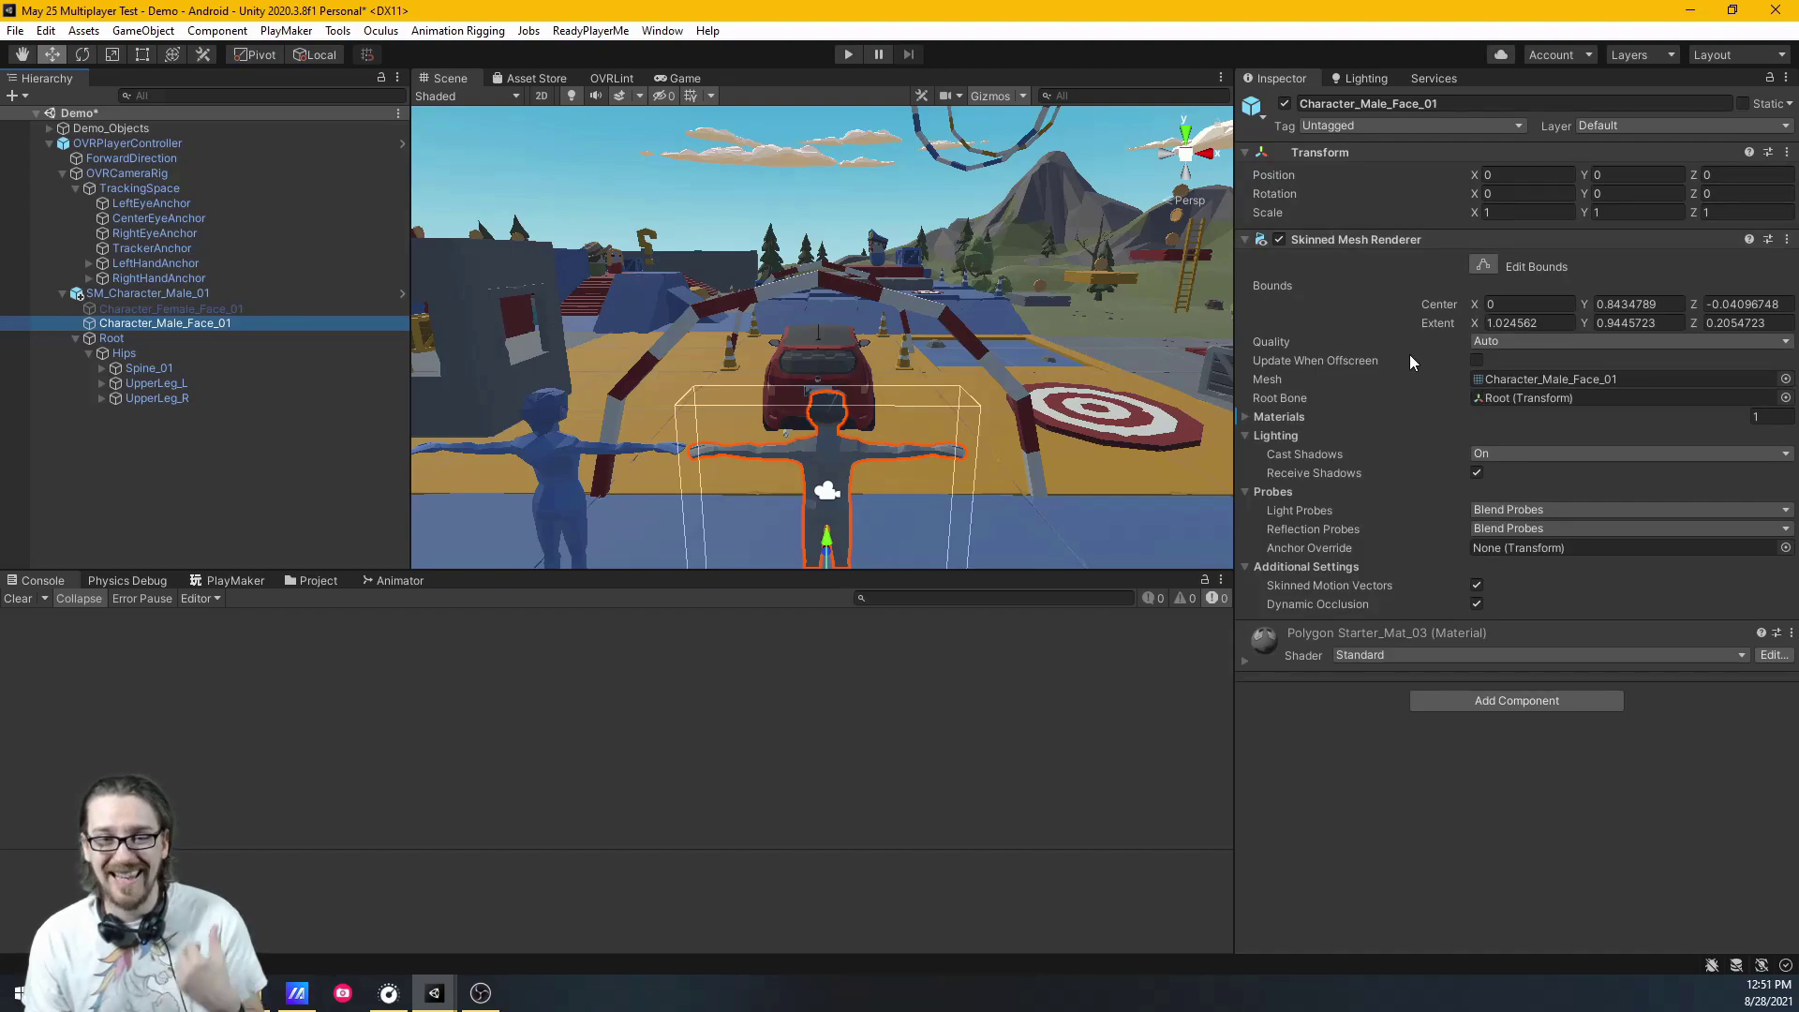
mouse_move(1411, 356)
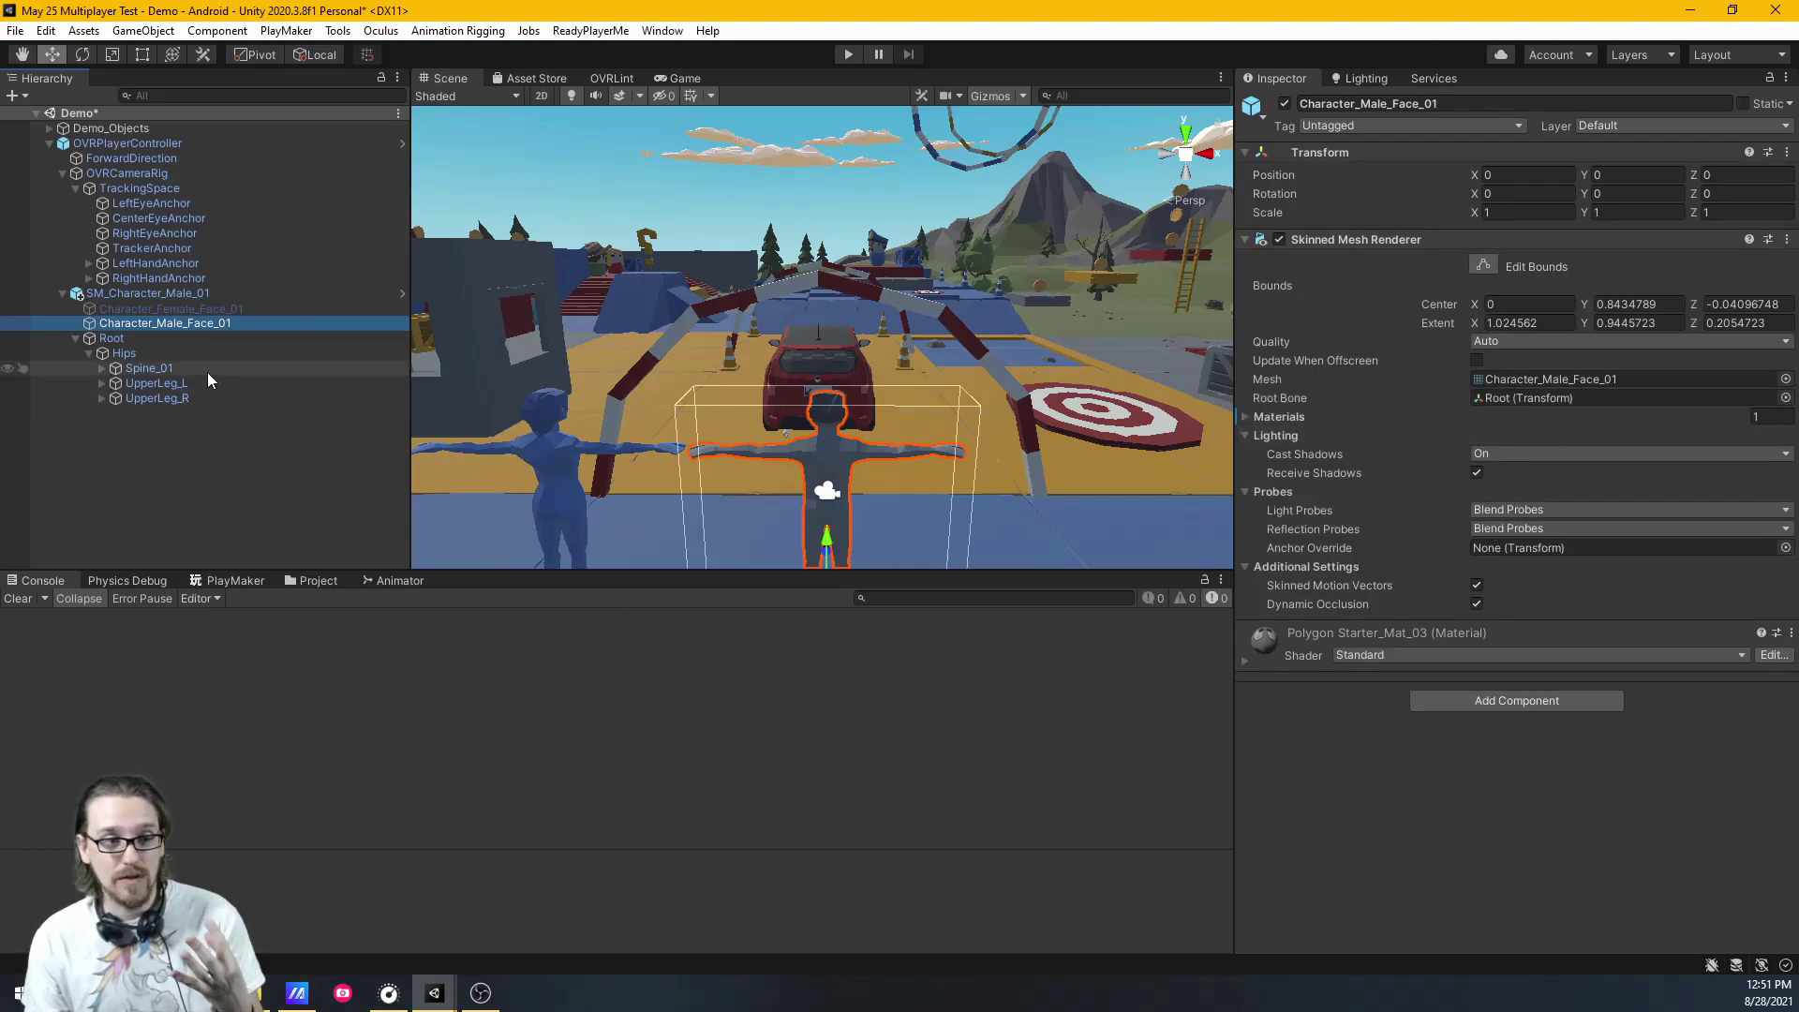
Expand Spine_01 through Neck and select the character's Head bone
click(101, 368)
click(115, 383)
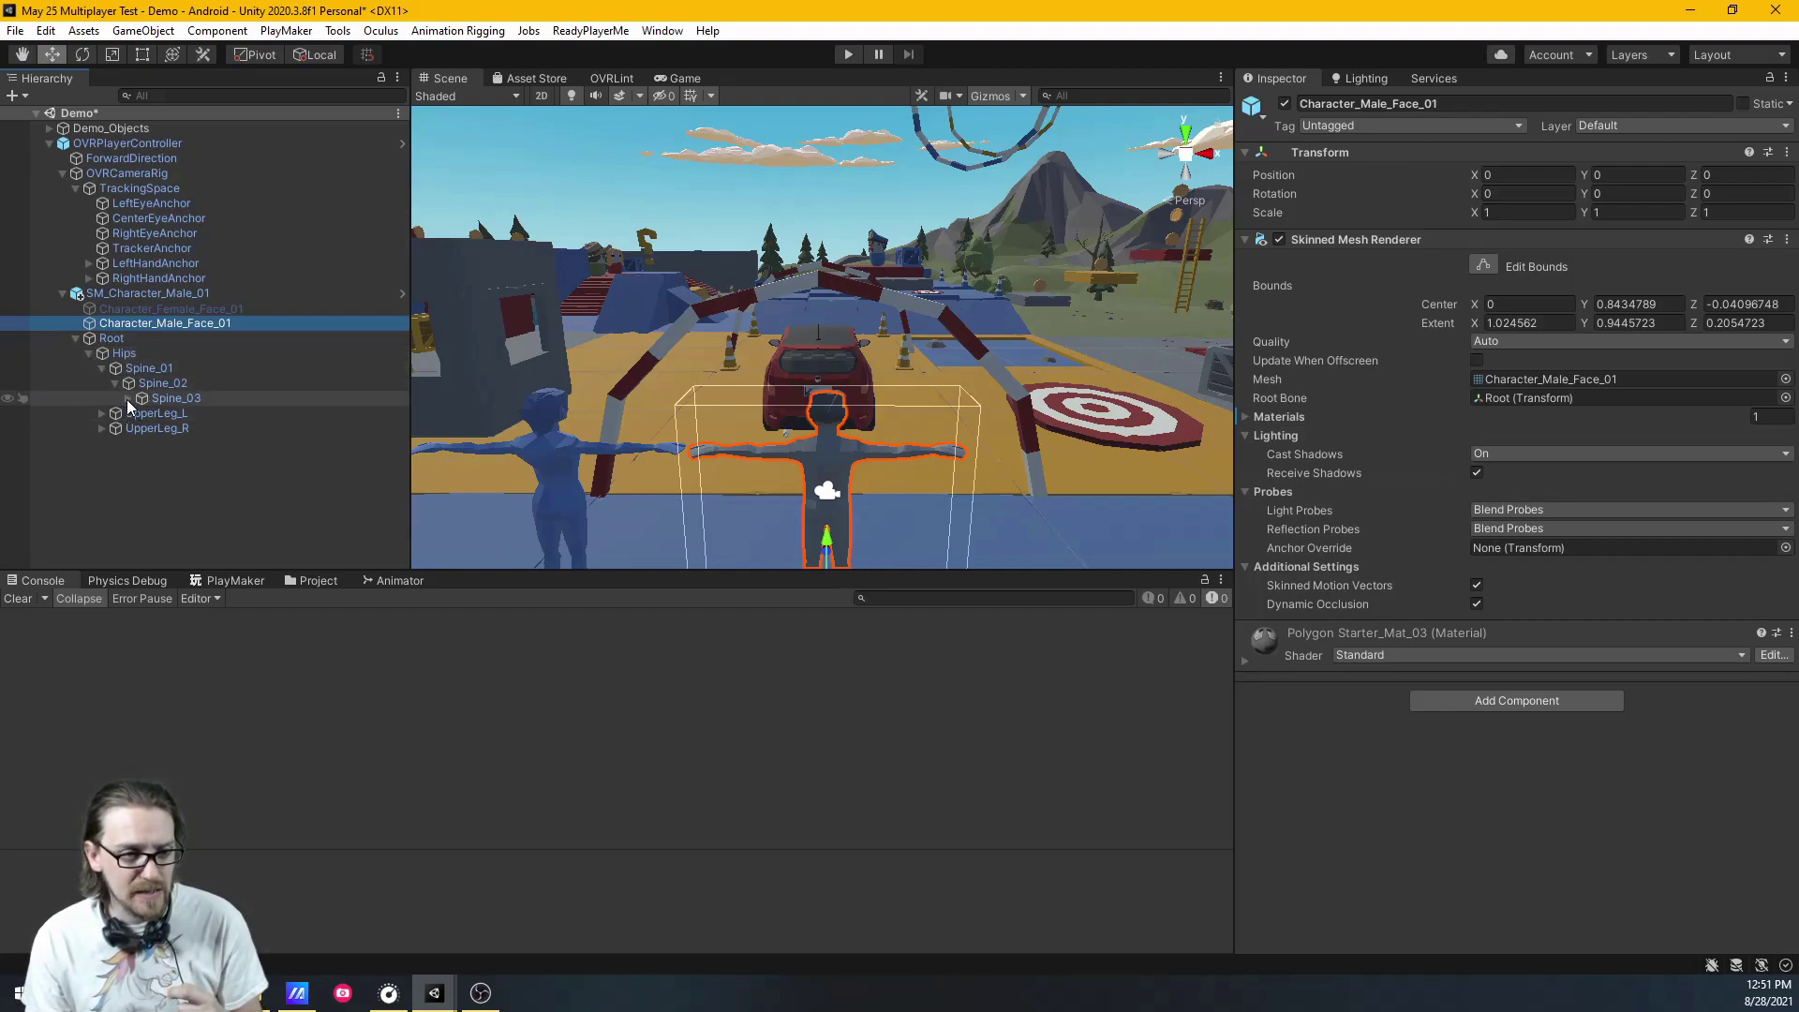
click(127, 399)
click(141, 443)
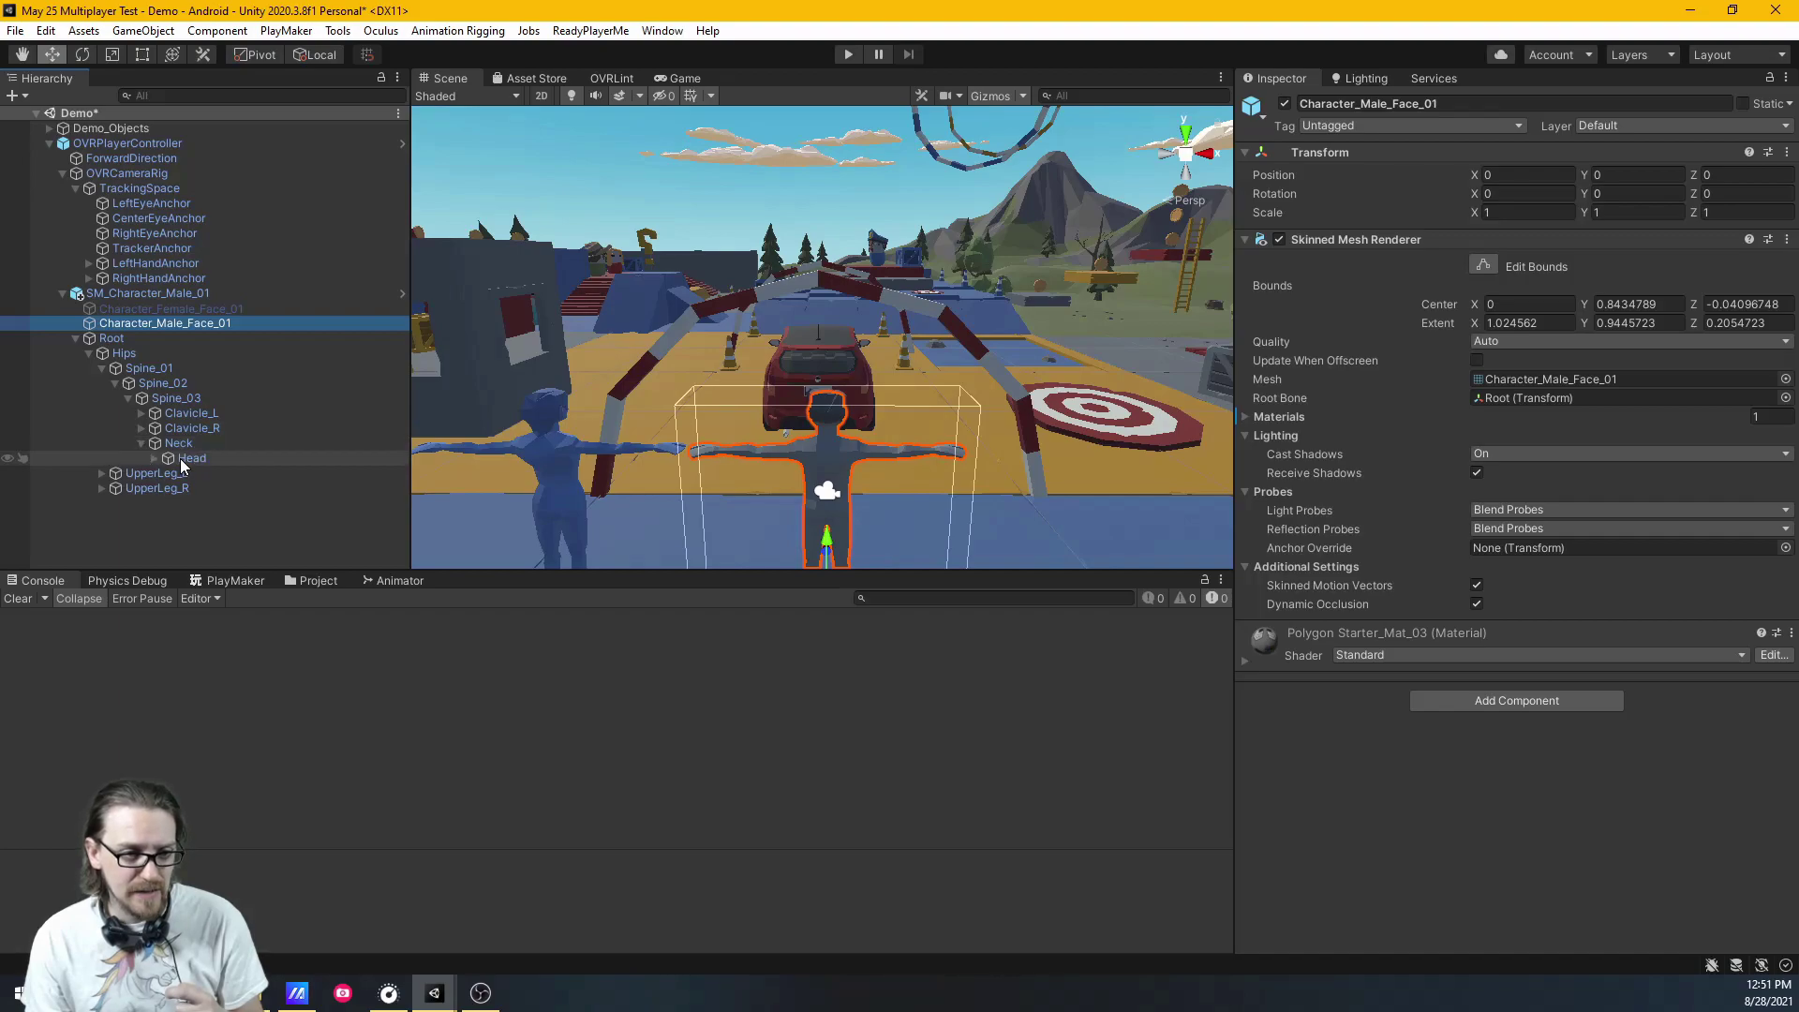
click(155, 458)
click(234, 457)
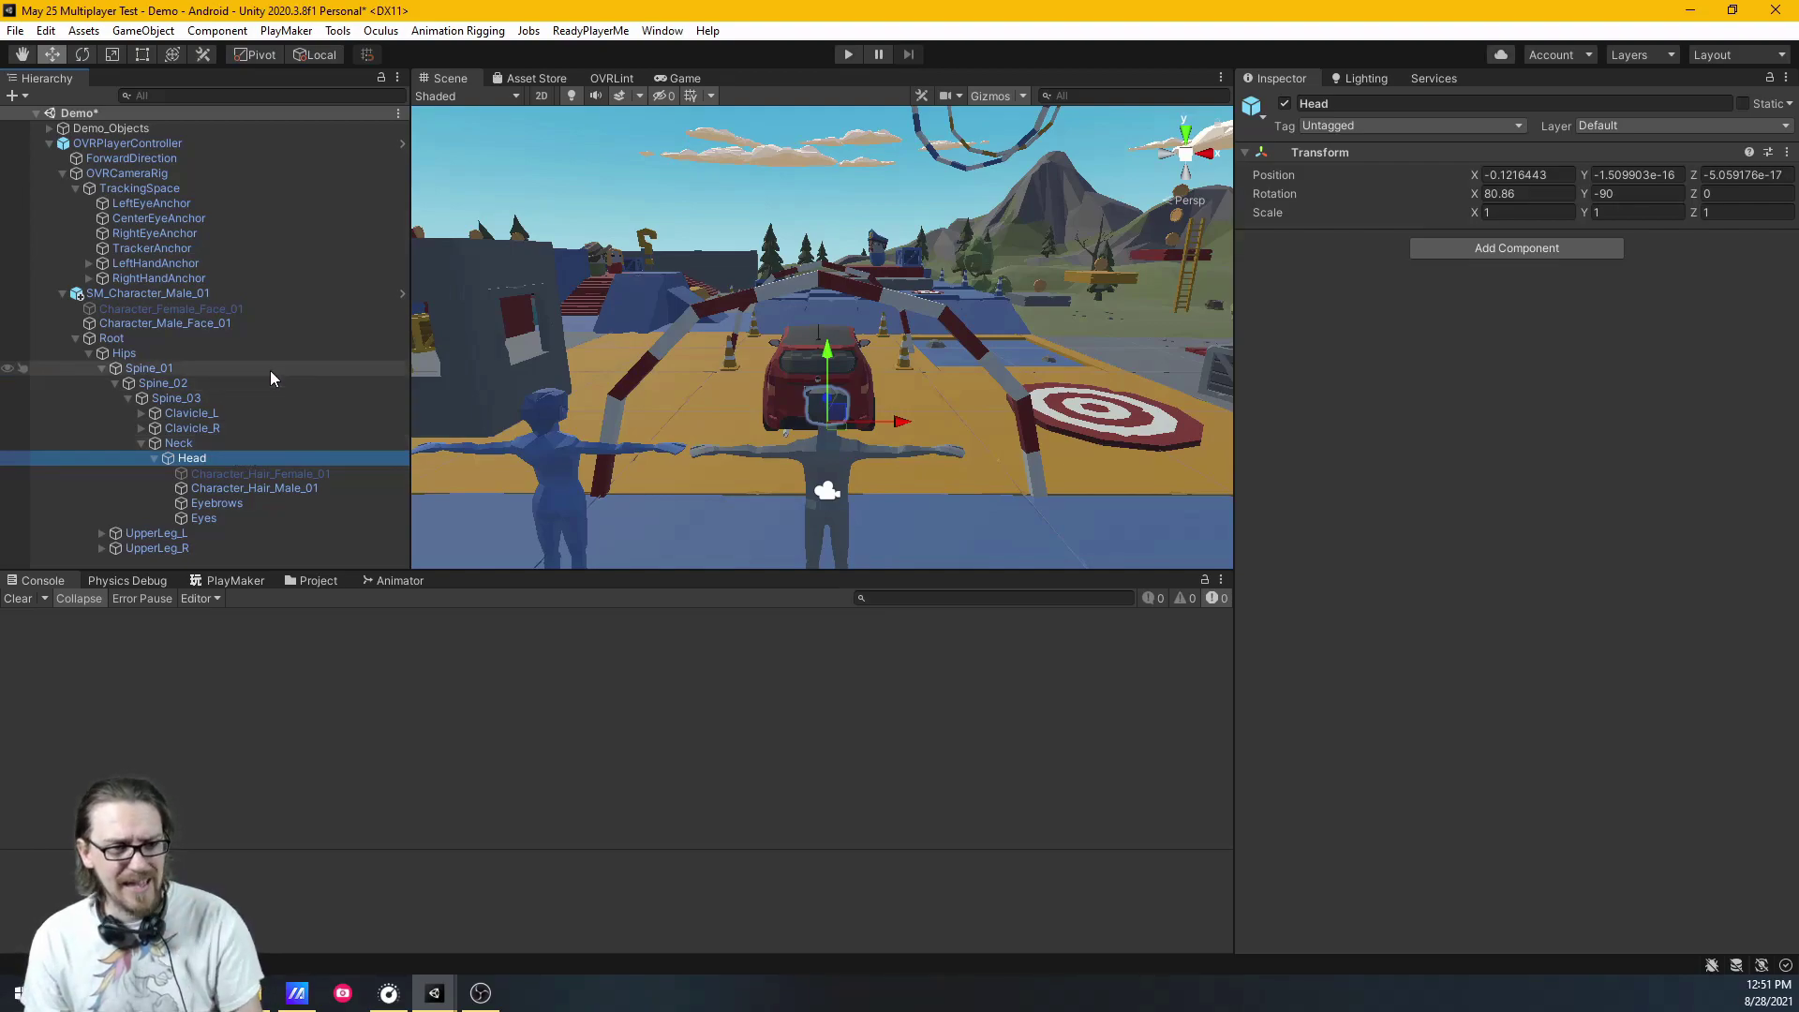
Set the Head bone's scale to 0, 0, 0
click(1489, 193)
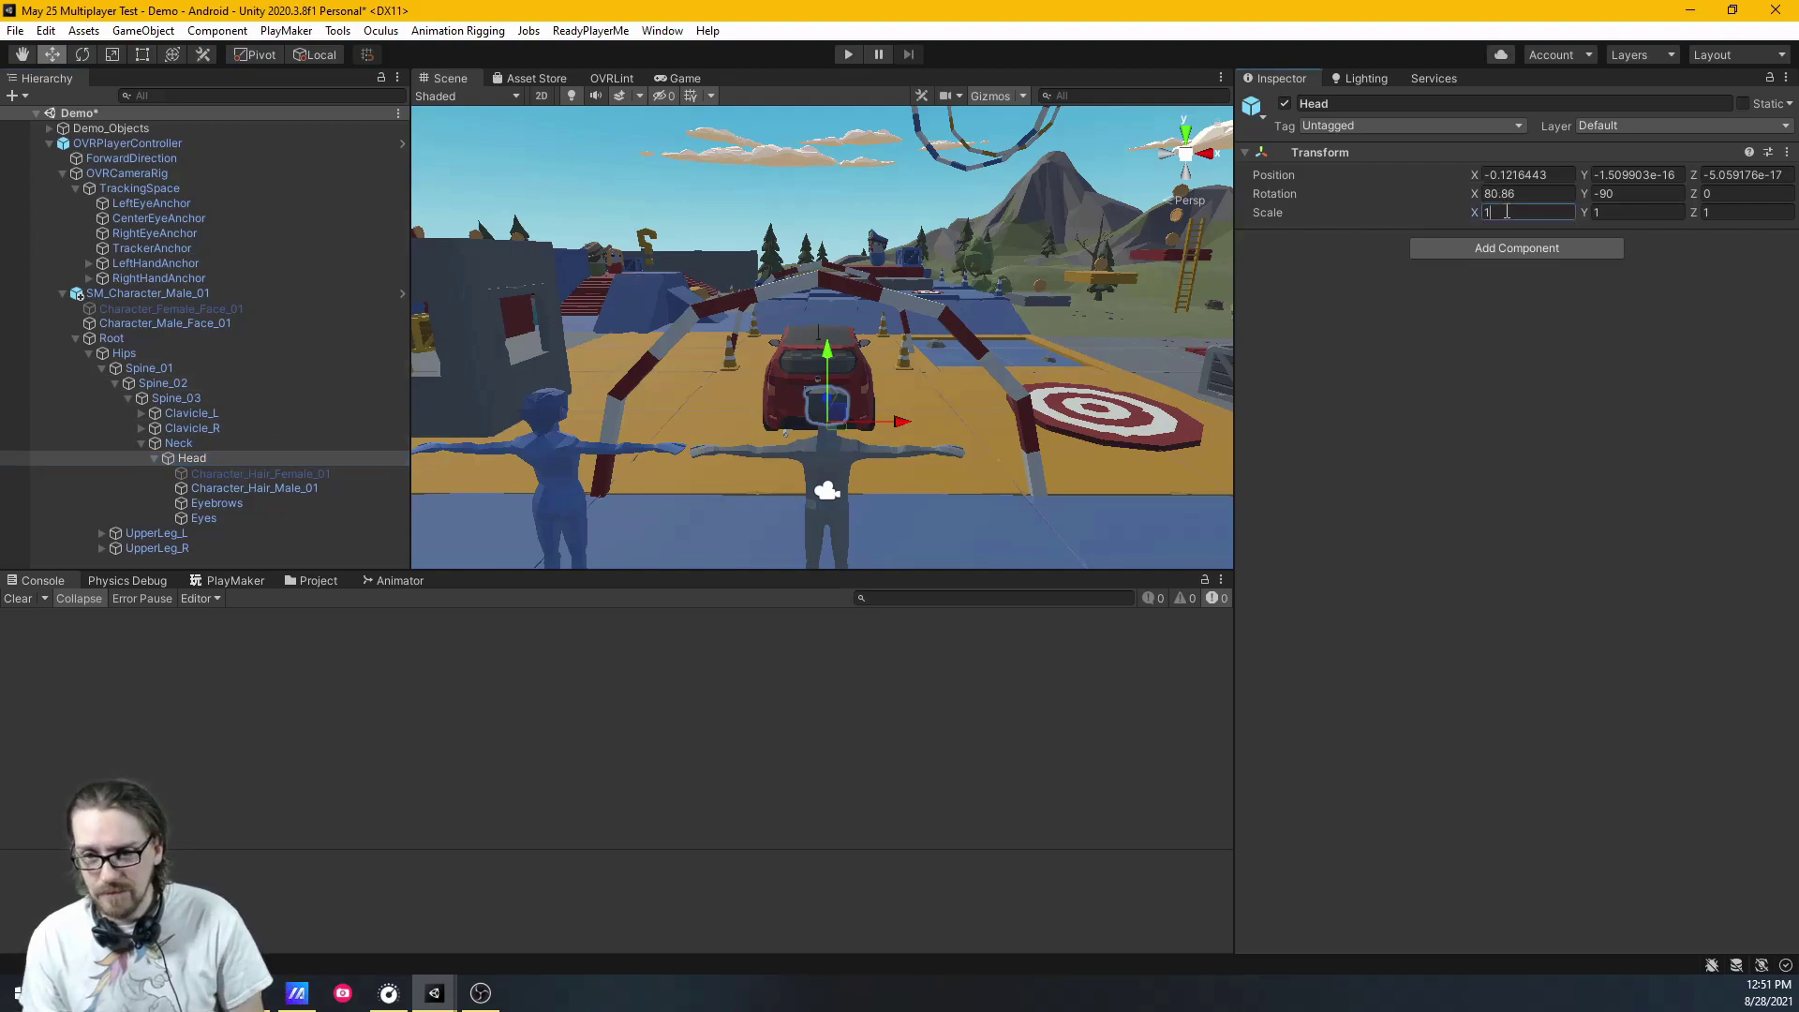
key(Tab)
text(0)
key(Tab)
text(0)
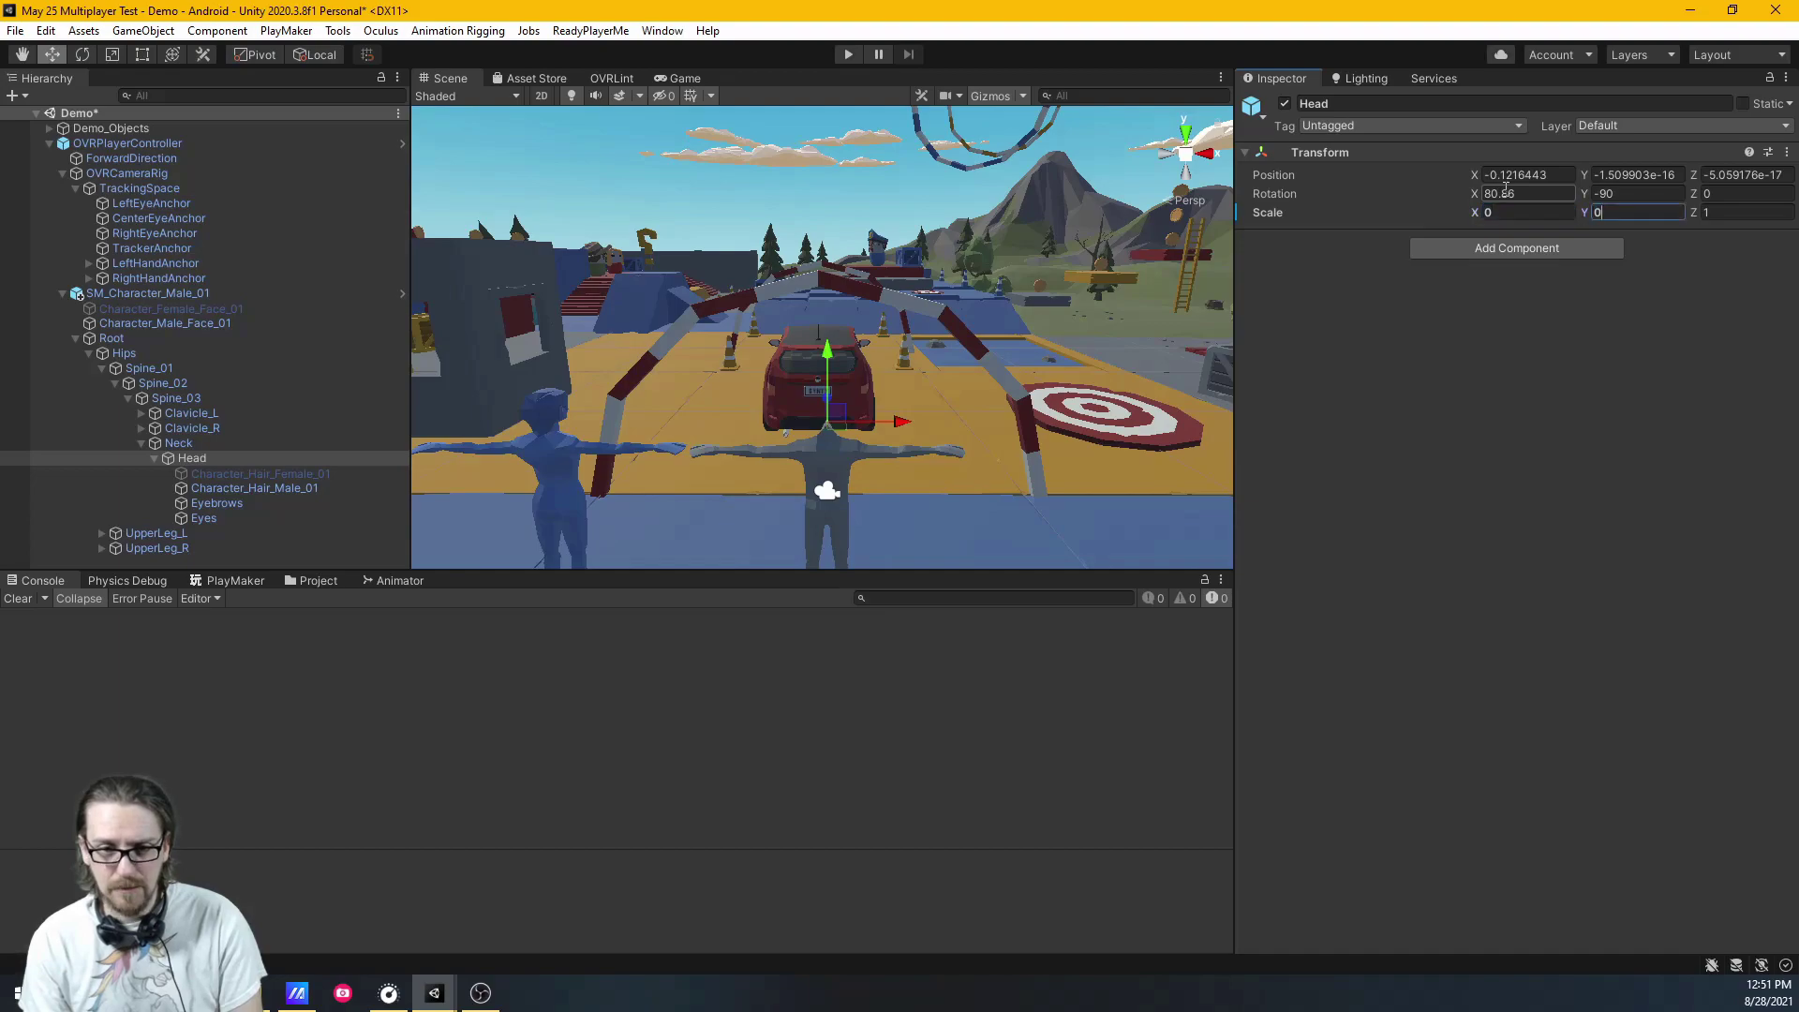
key(Tab)
text(0)
key(Return)
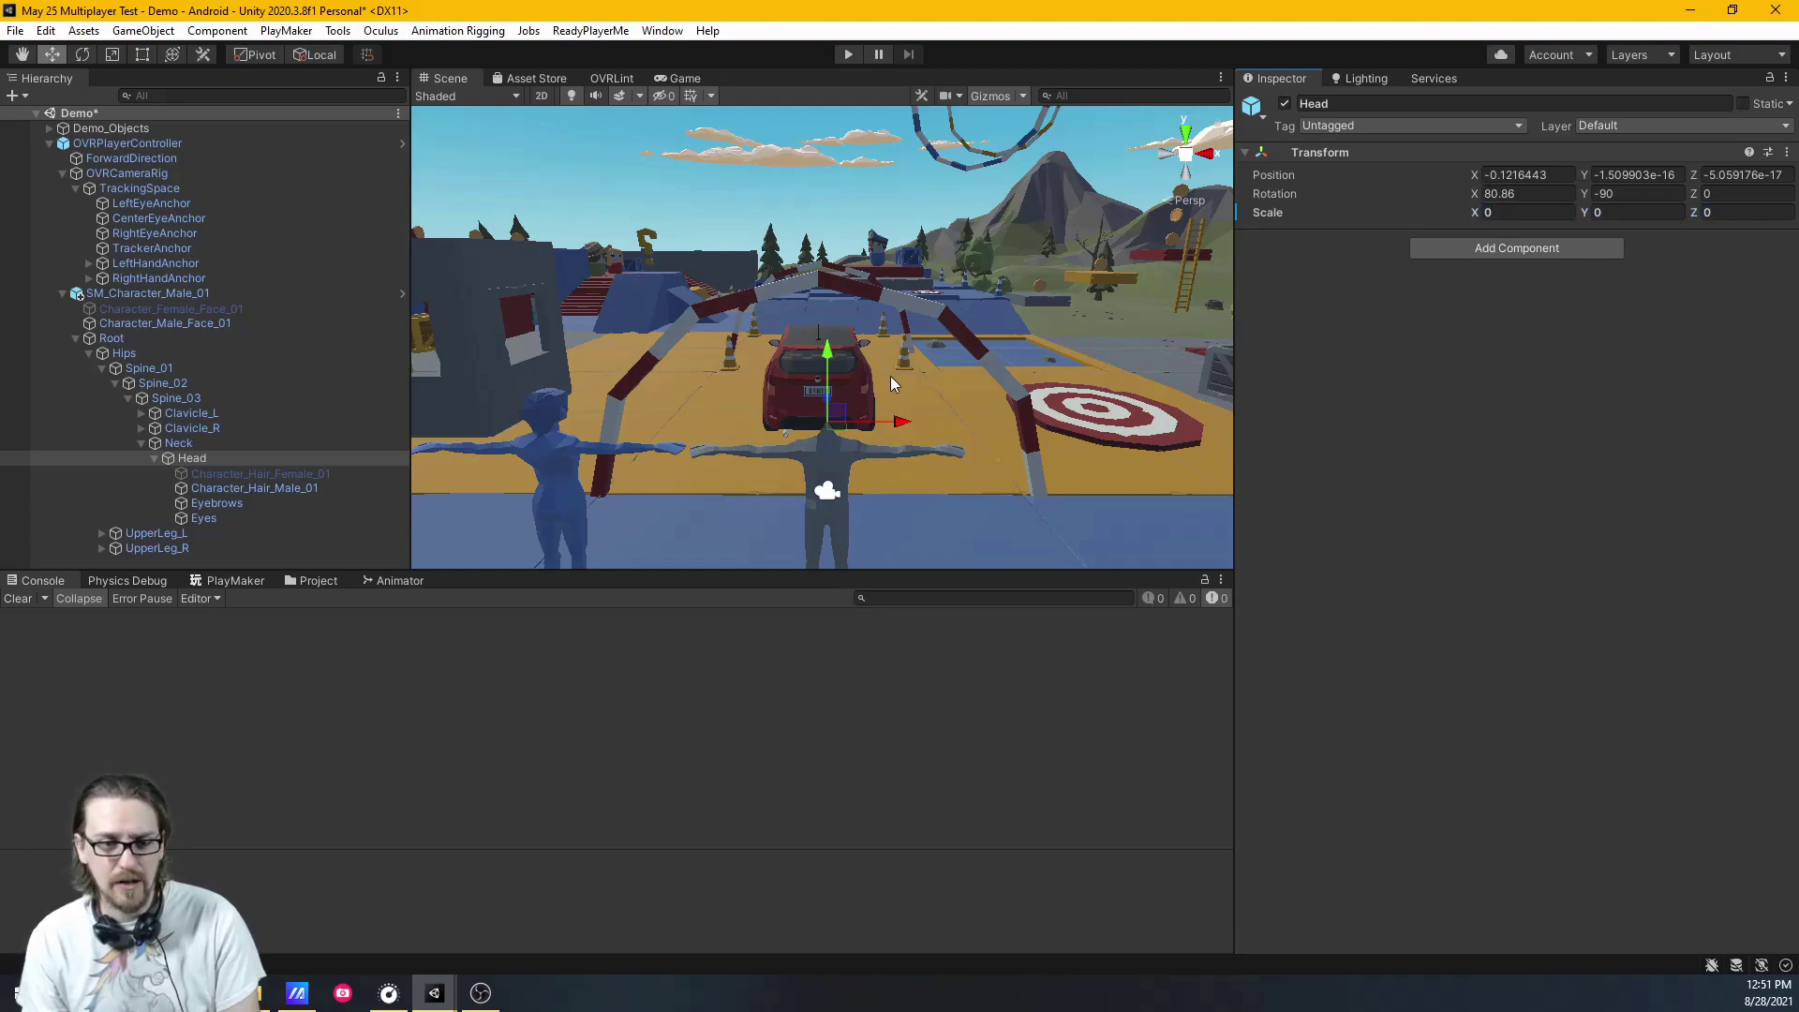
right_drag(890, 375, 1040, 330)
scroll(1025, 373, up, 3)
Set the Neck bone's scale to 0 too, then fly the view closer to the character
click(264, 446)
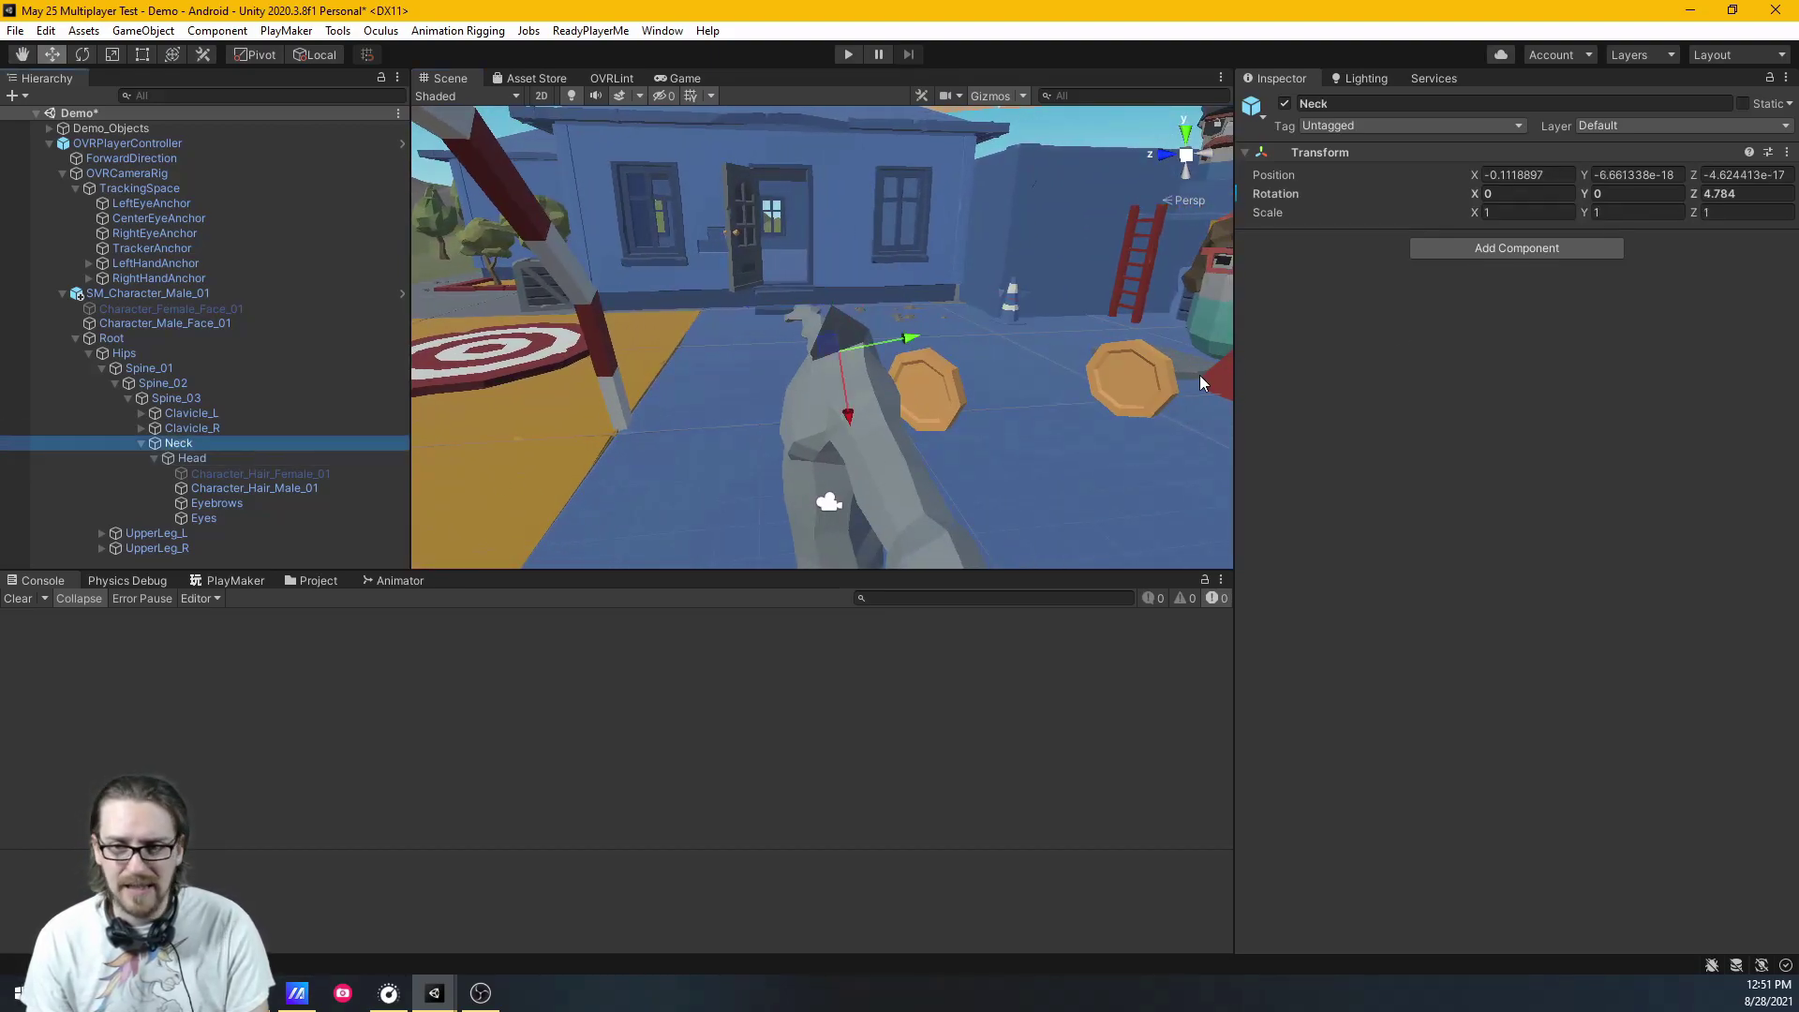
click(1528, 213)
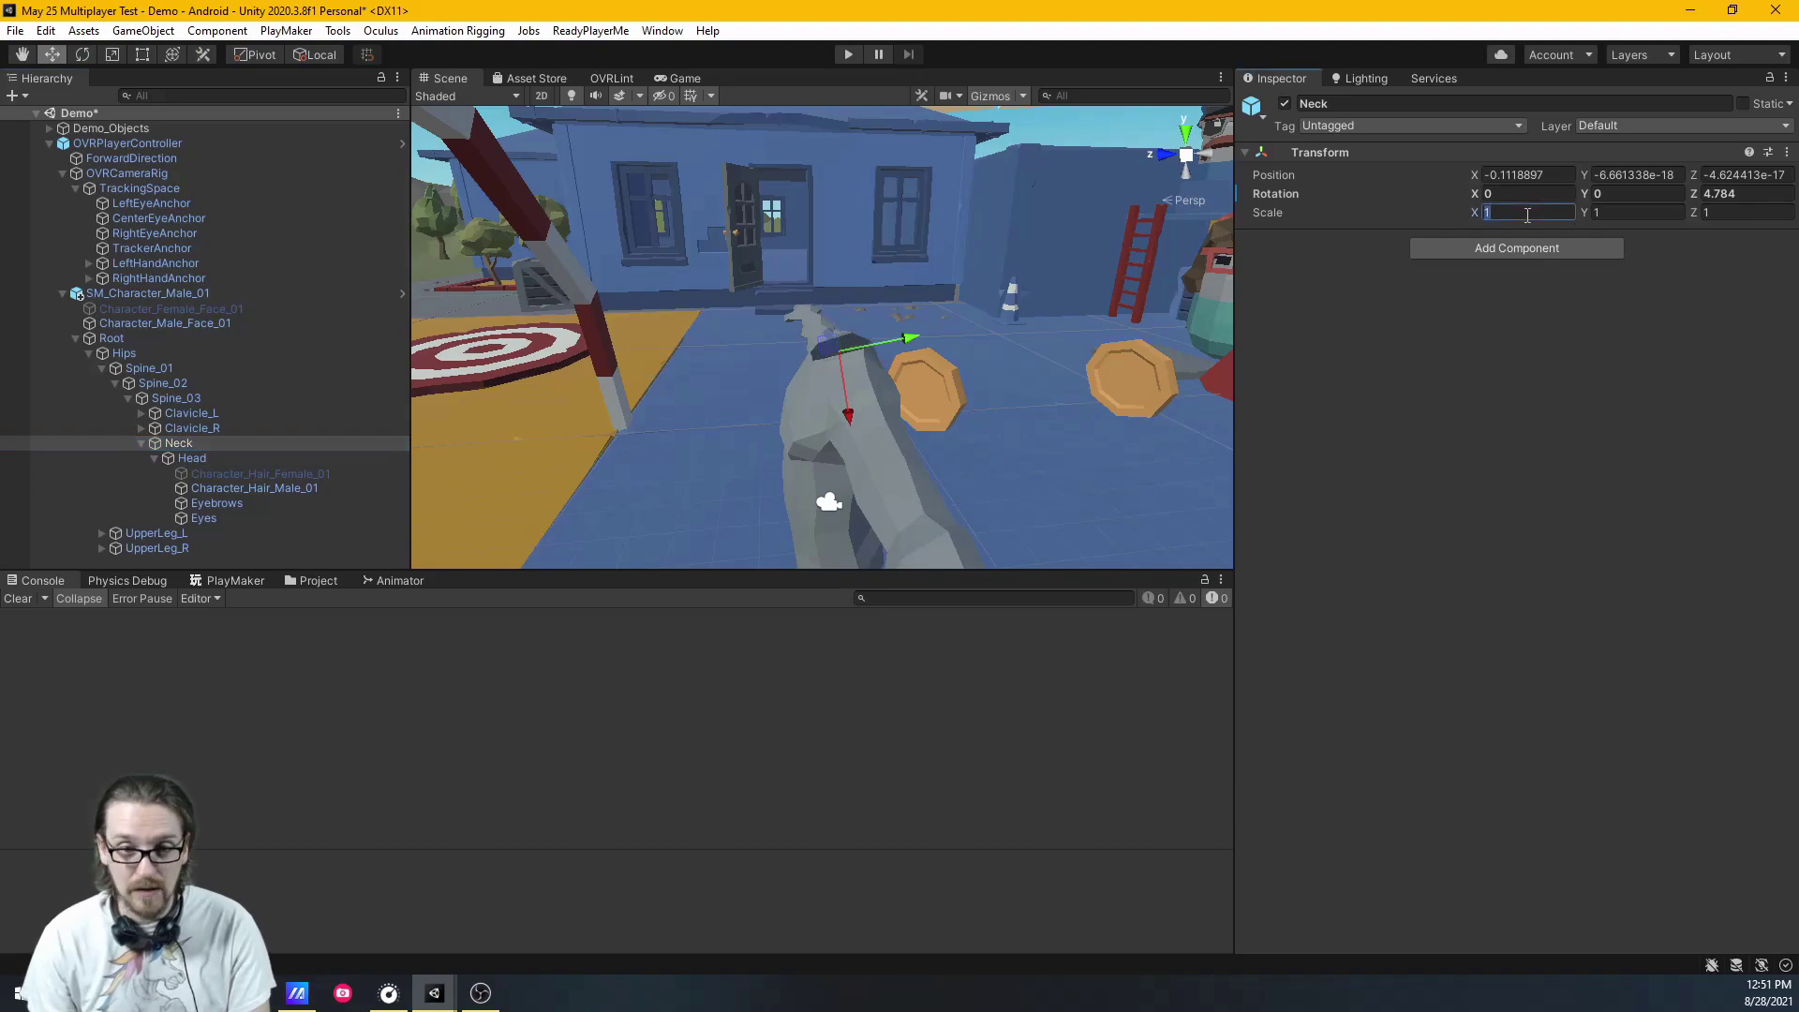
text(0)
key(Tab)
text(0)
key(Tab)
text(0)
click(1665, 550)
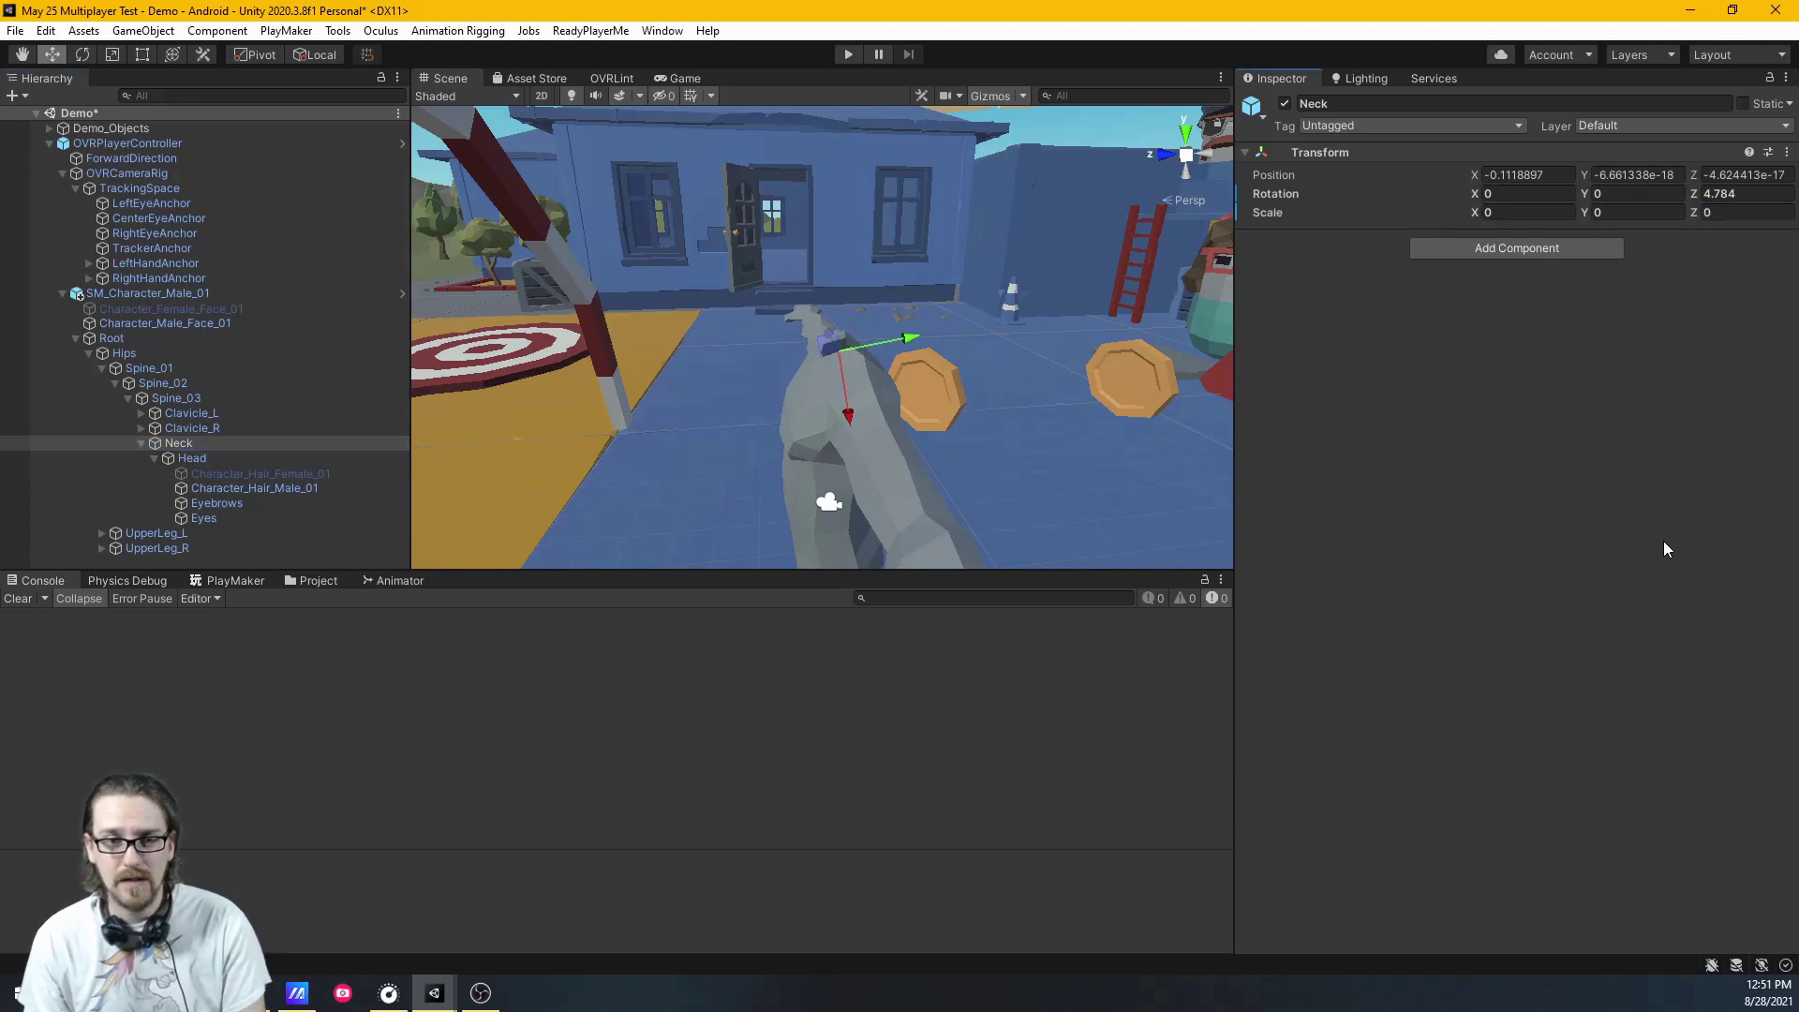
right_drag(1010, 384, 513, 382)
key(w)
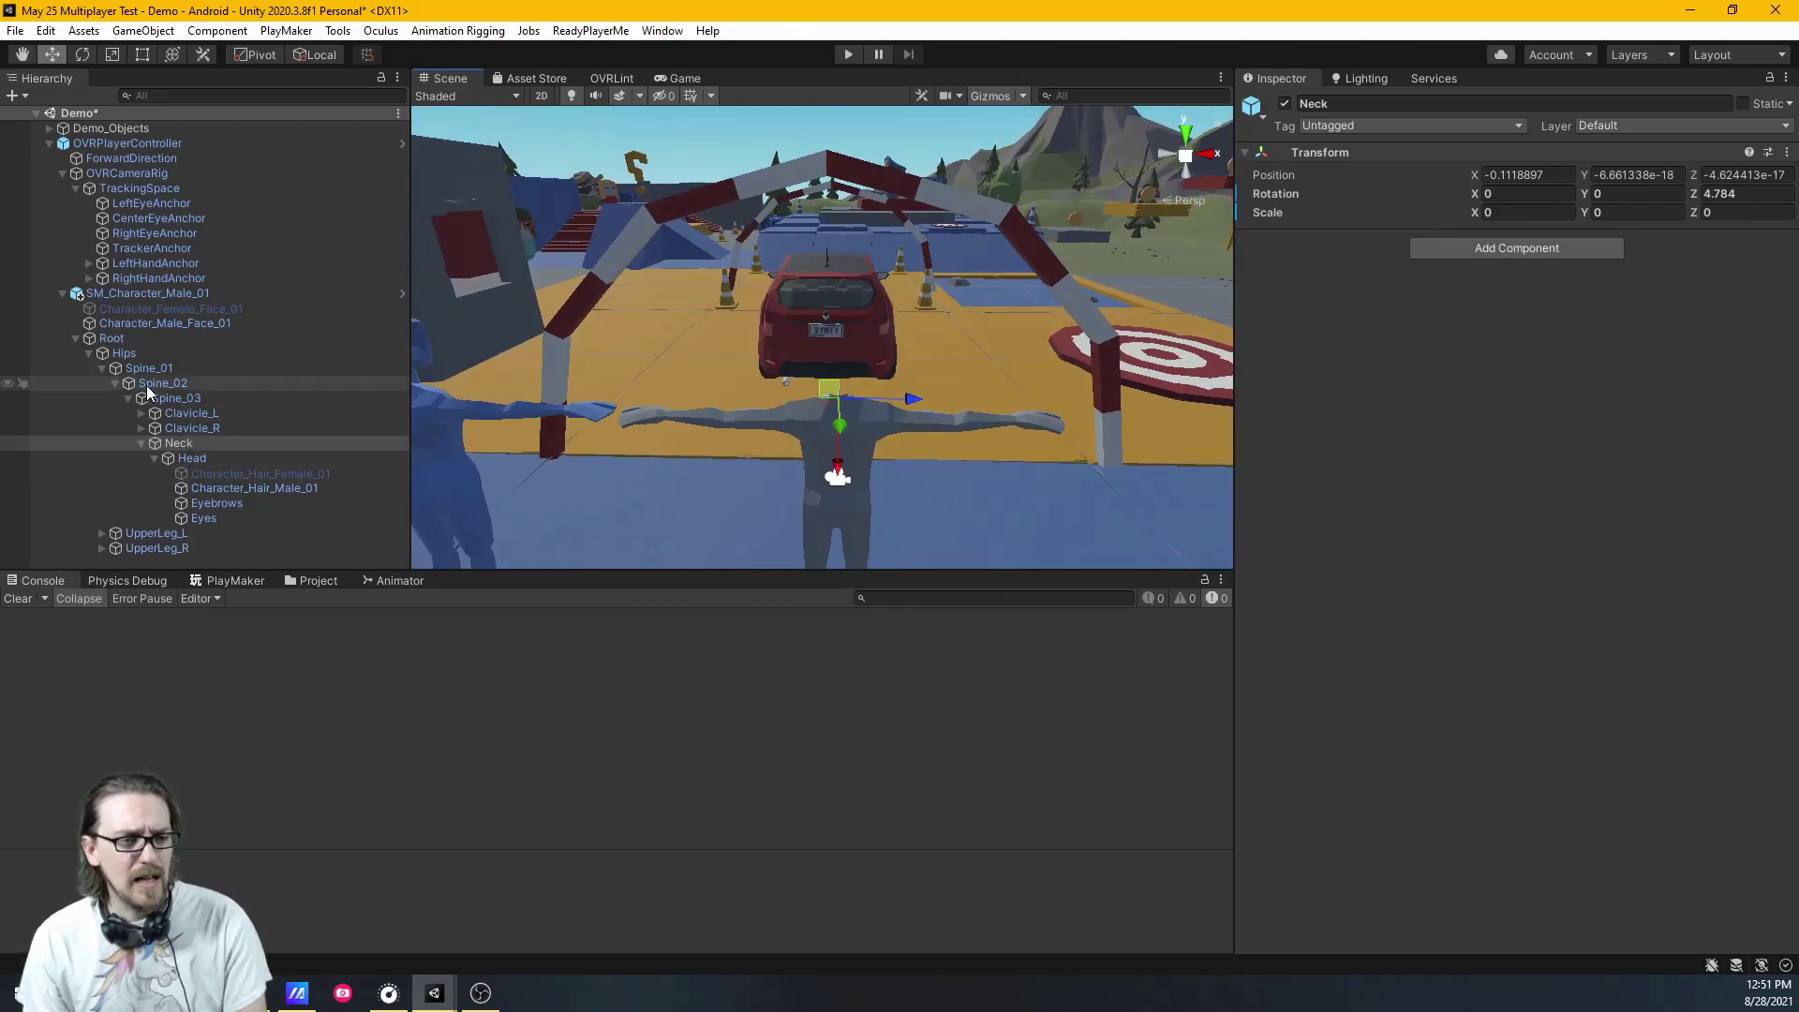
Inspect the OVRPlayerController and OVRCameraRig in the Demo_Objects group
click(111, 133)
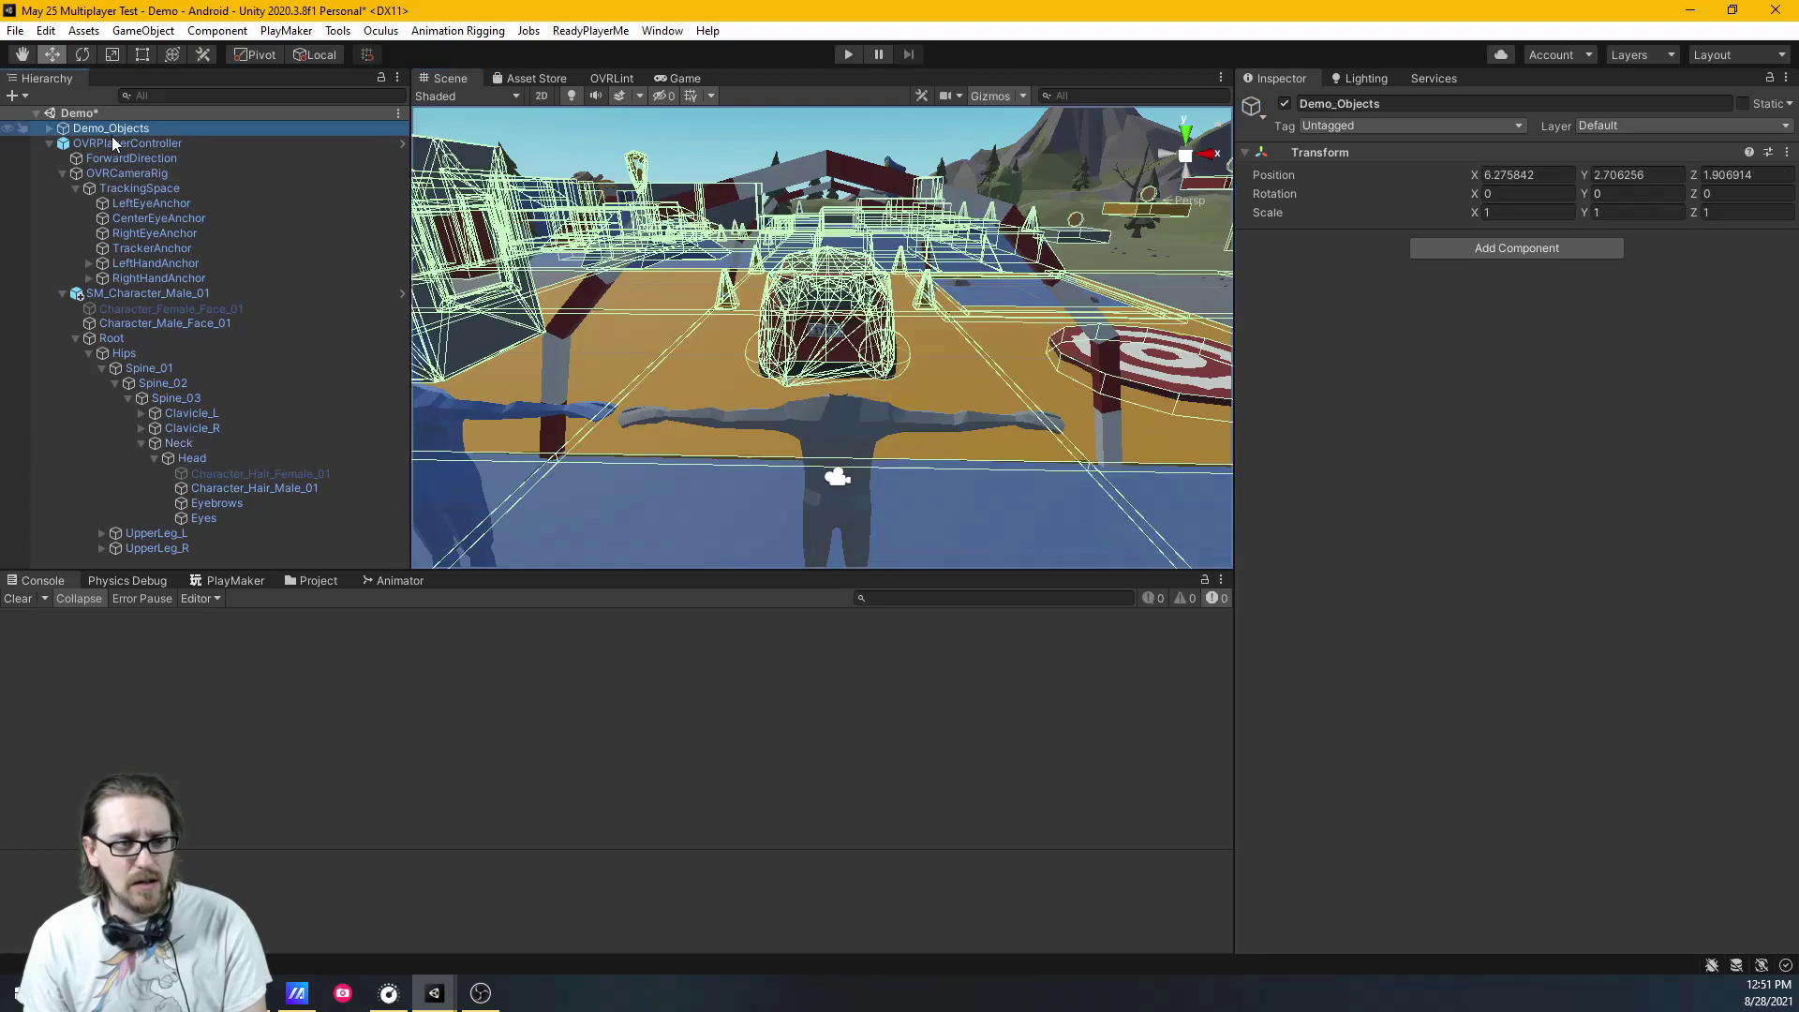
click(114, 143)
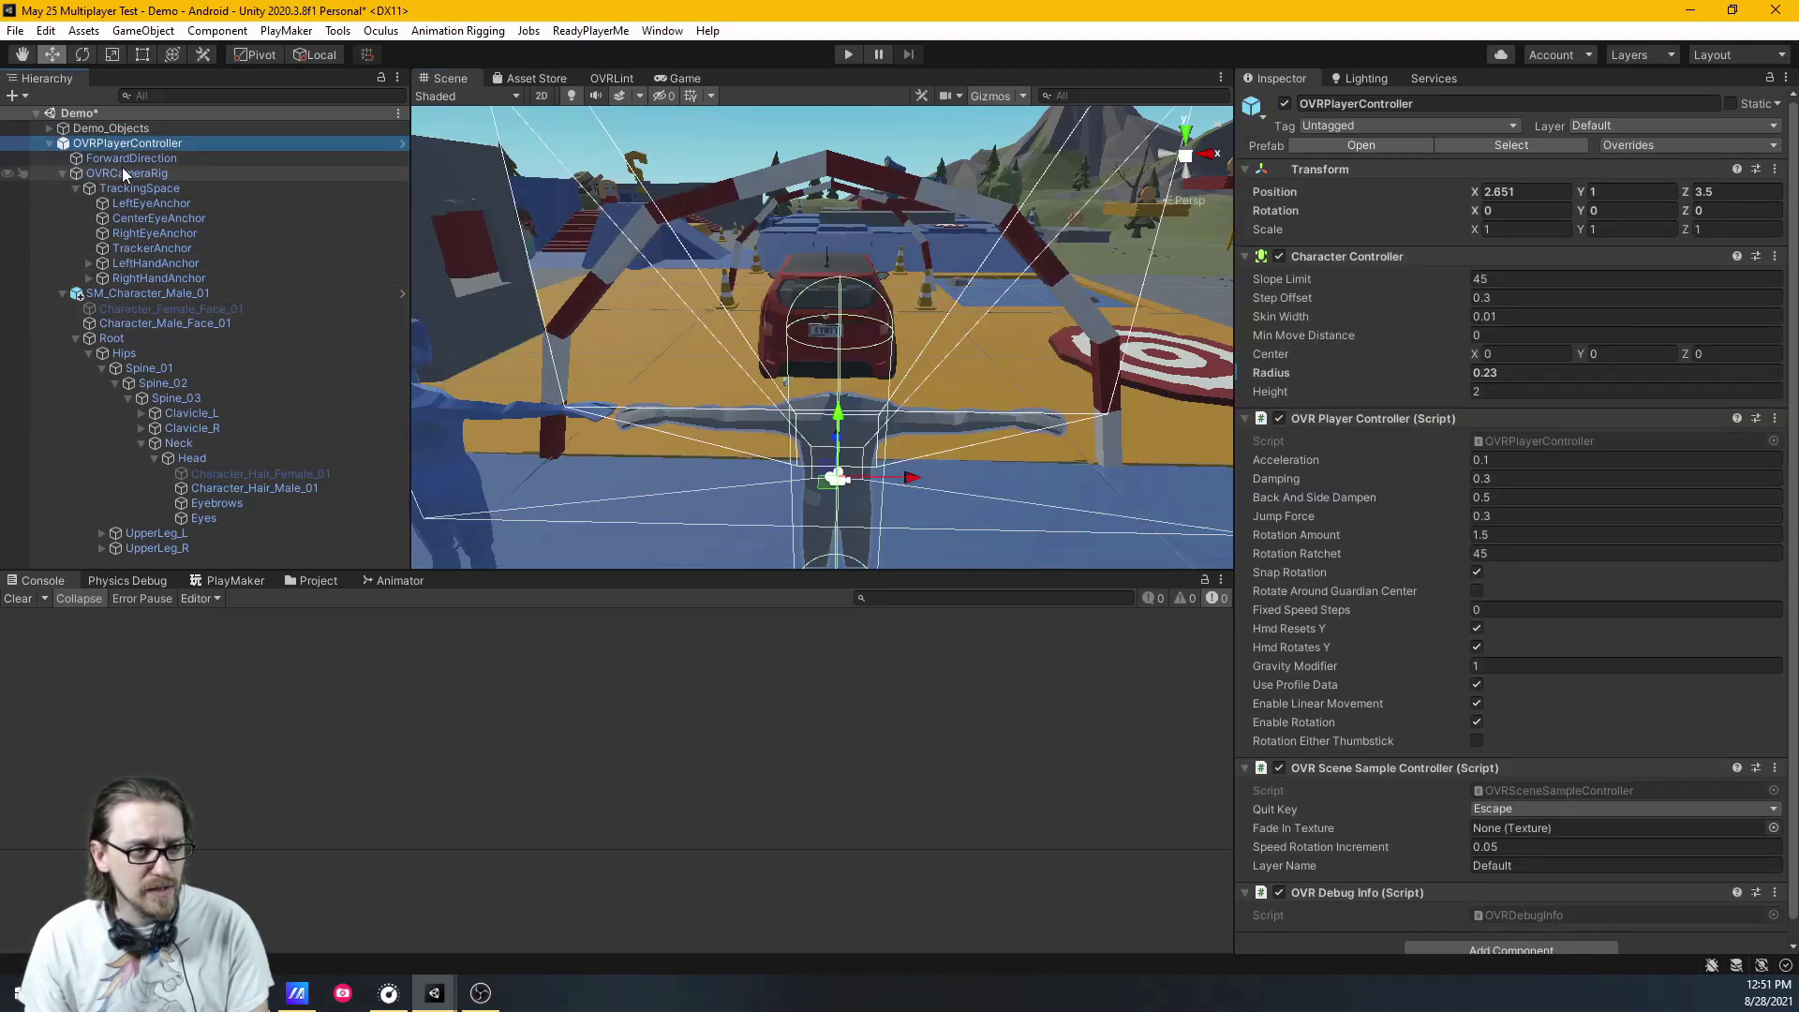
click(122, 173)
alt+drag(557, 409, 884, 219)
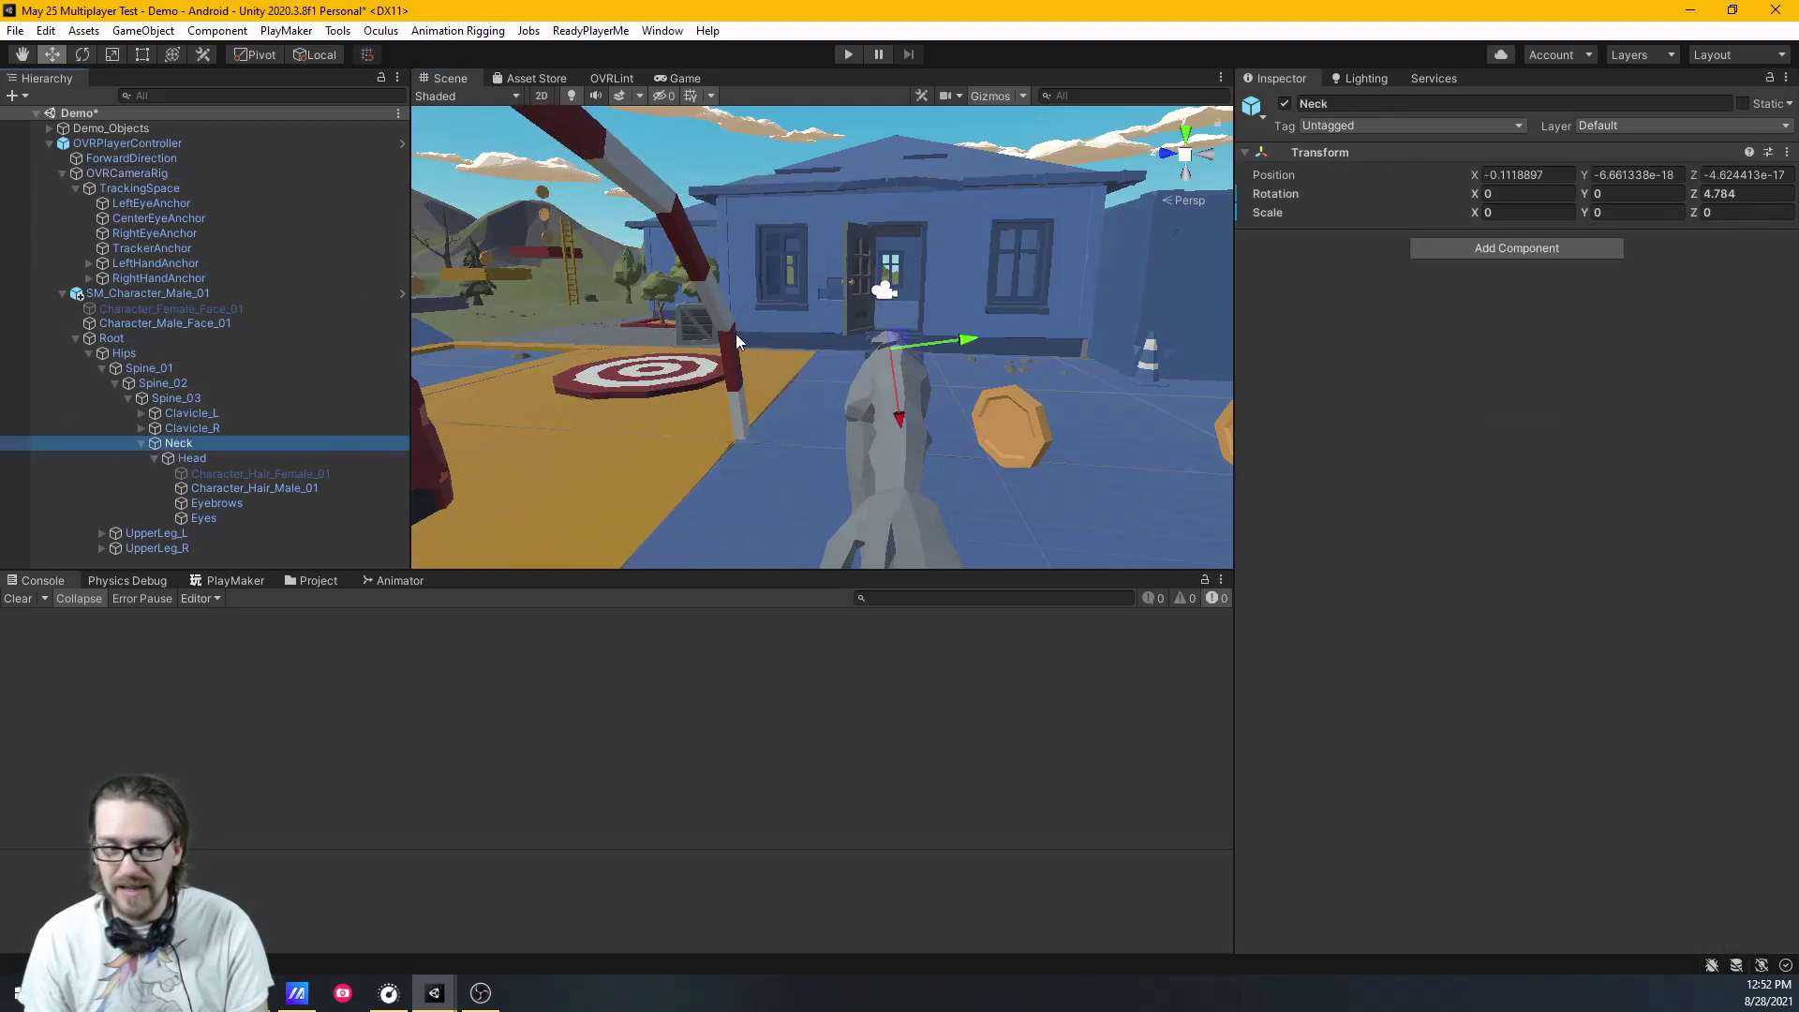
Set the Neck and Head bones' scale back to 1
ctrl+click(235, 457)
click(1520, 214)
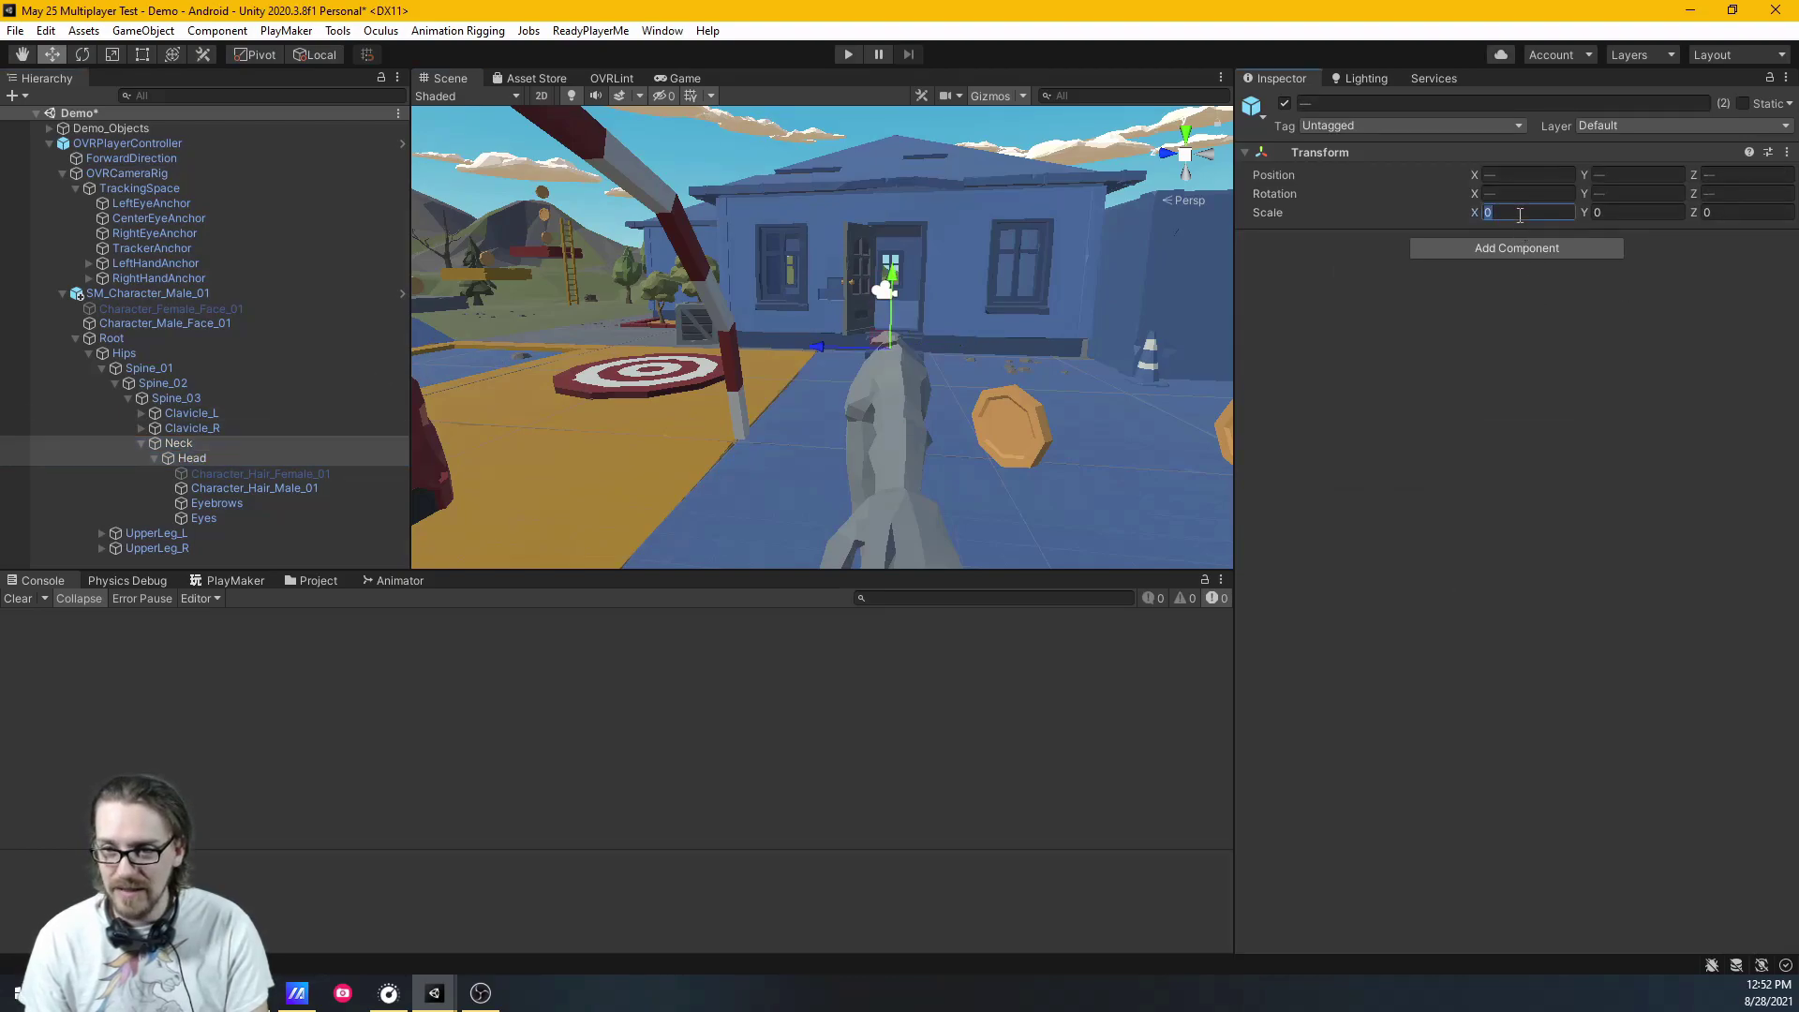
text(1)
key(Tab)
text(1)
key(Tab)
text(1)
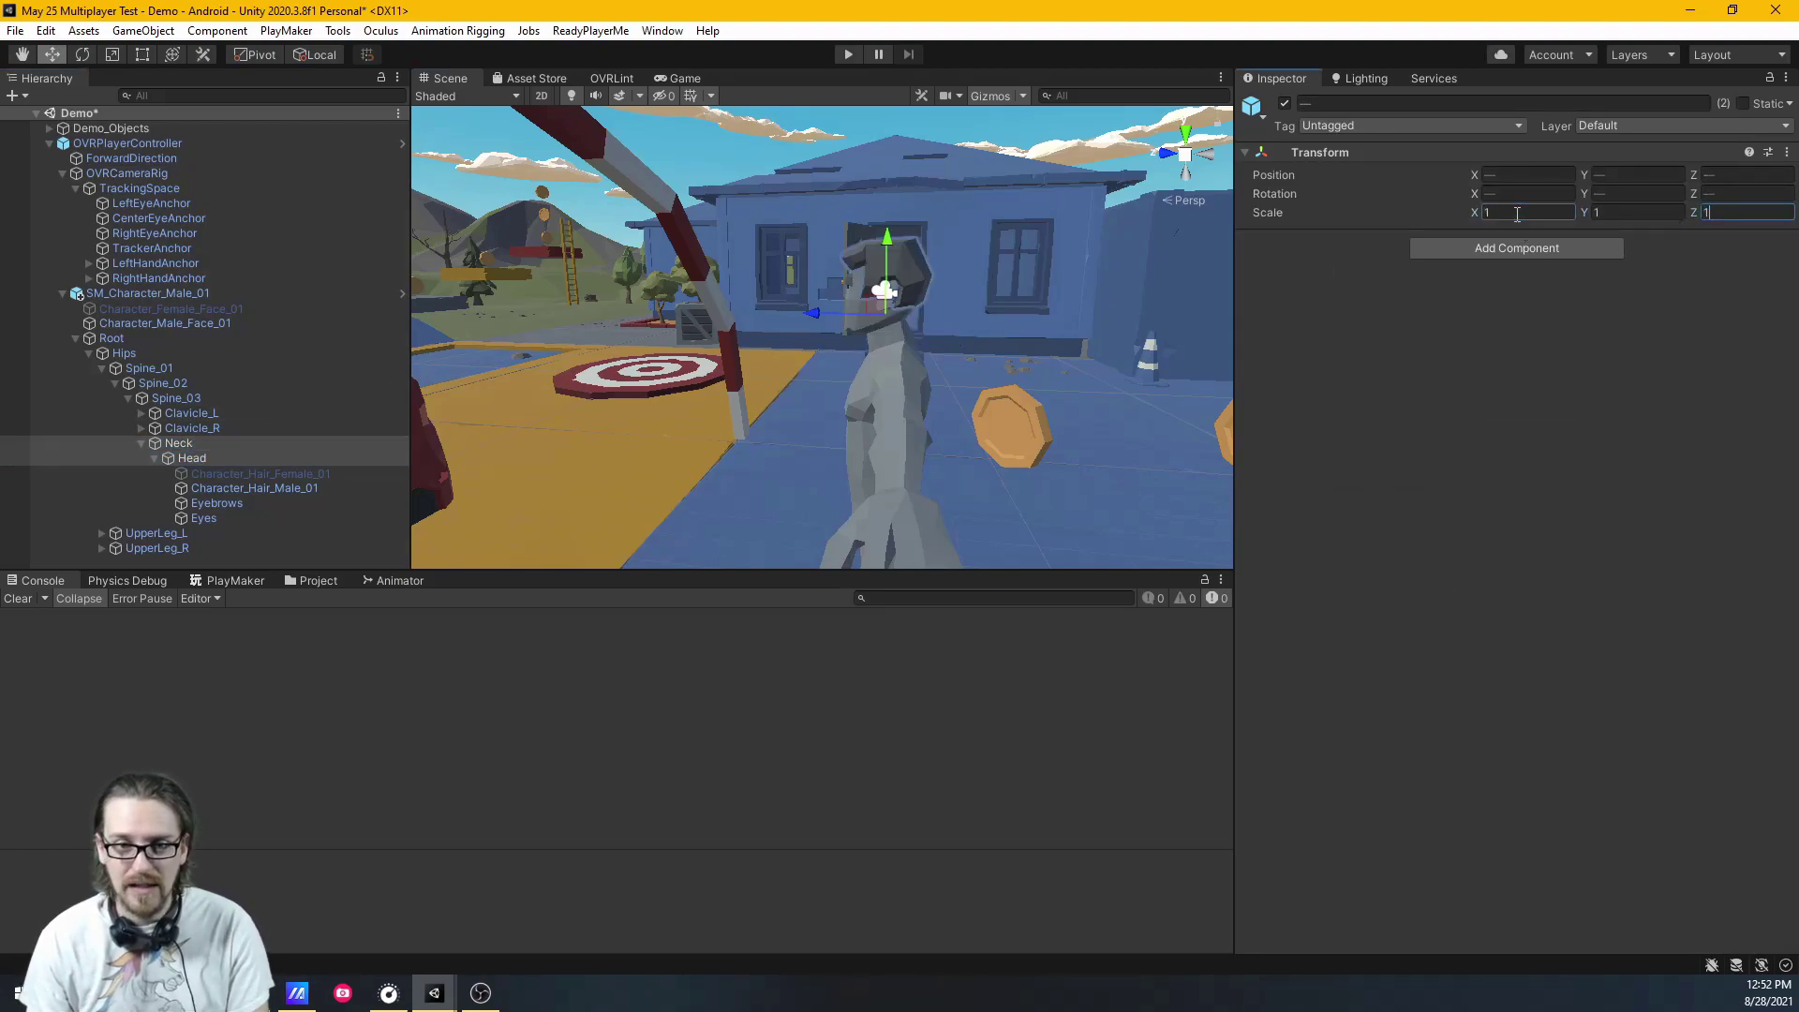
Raise the OVRCameraRig slightly and move CenterEyeAnchor to 0, 0.024, 0.081 inside the head
click(152, 173)
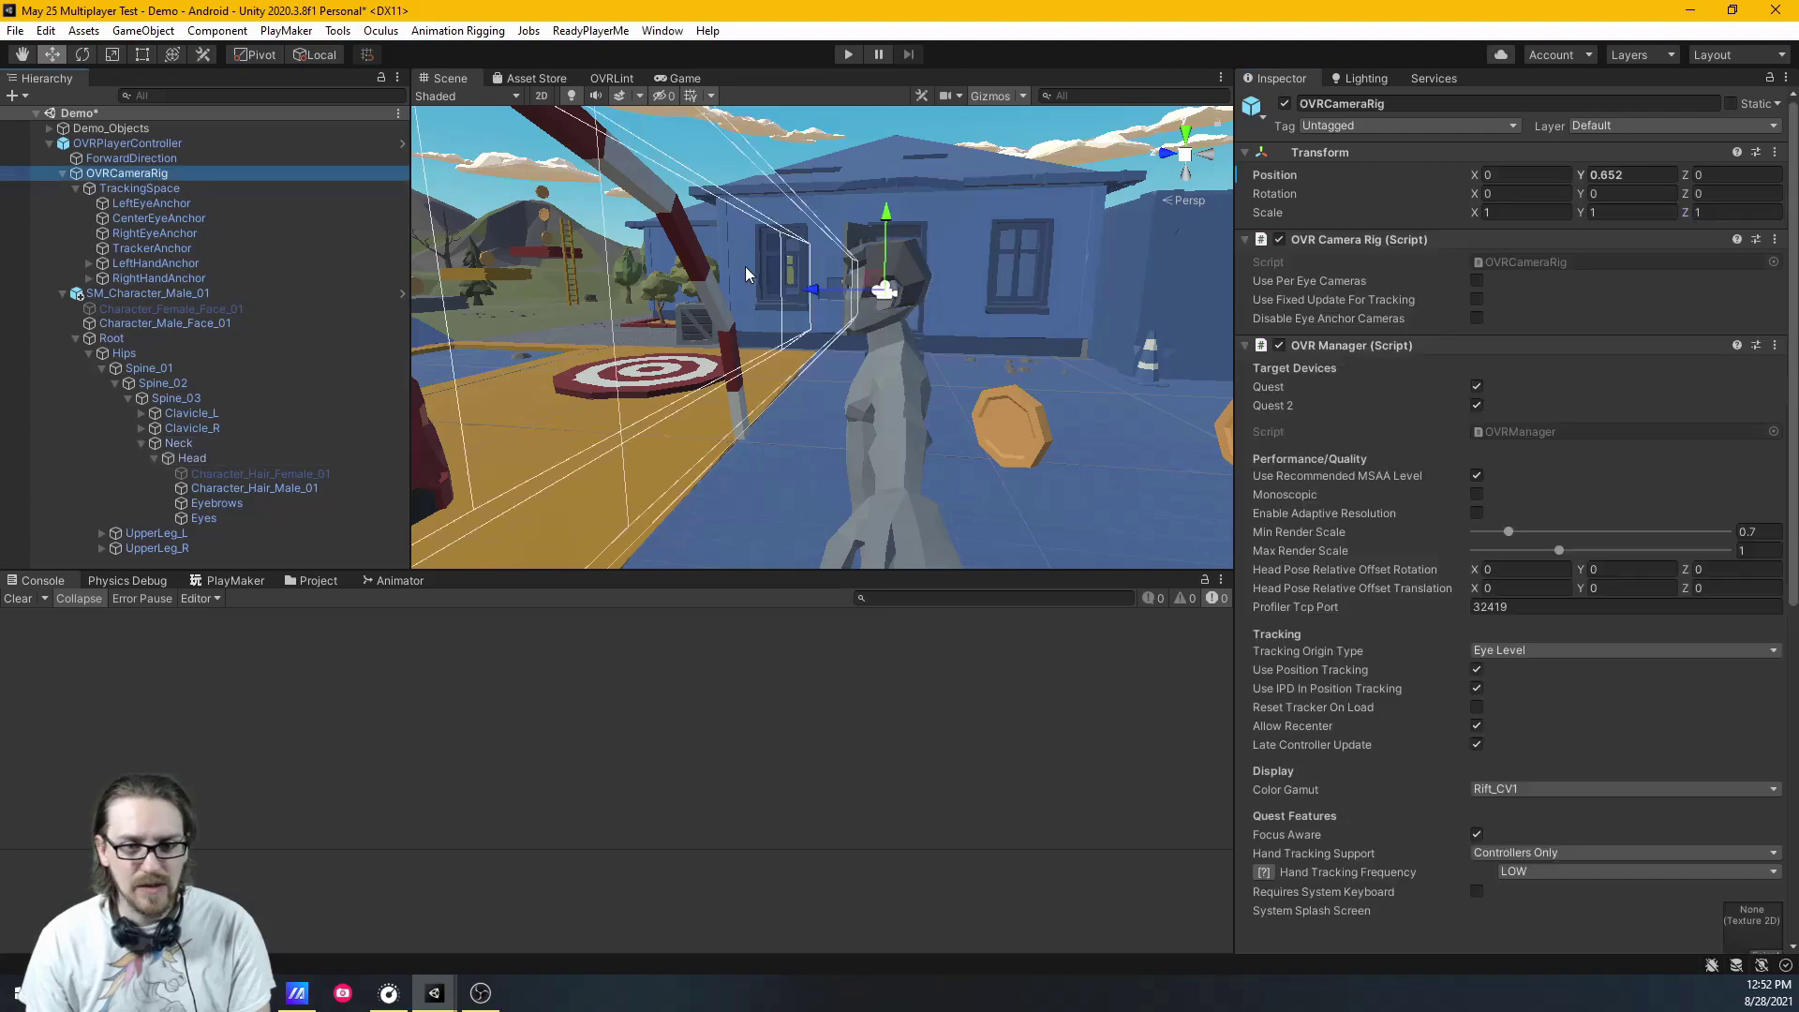
drag(890, 227, 888, 221)
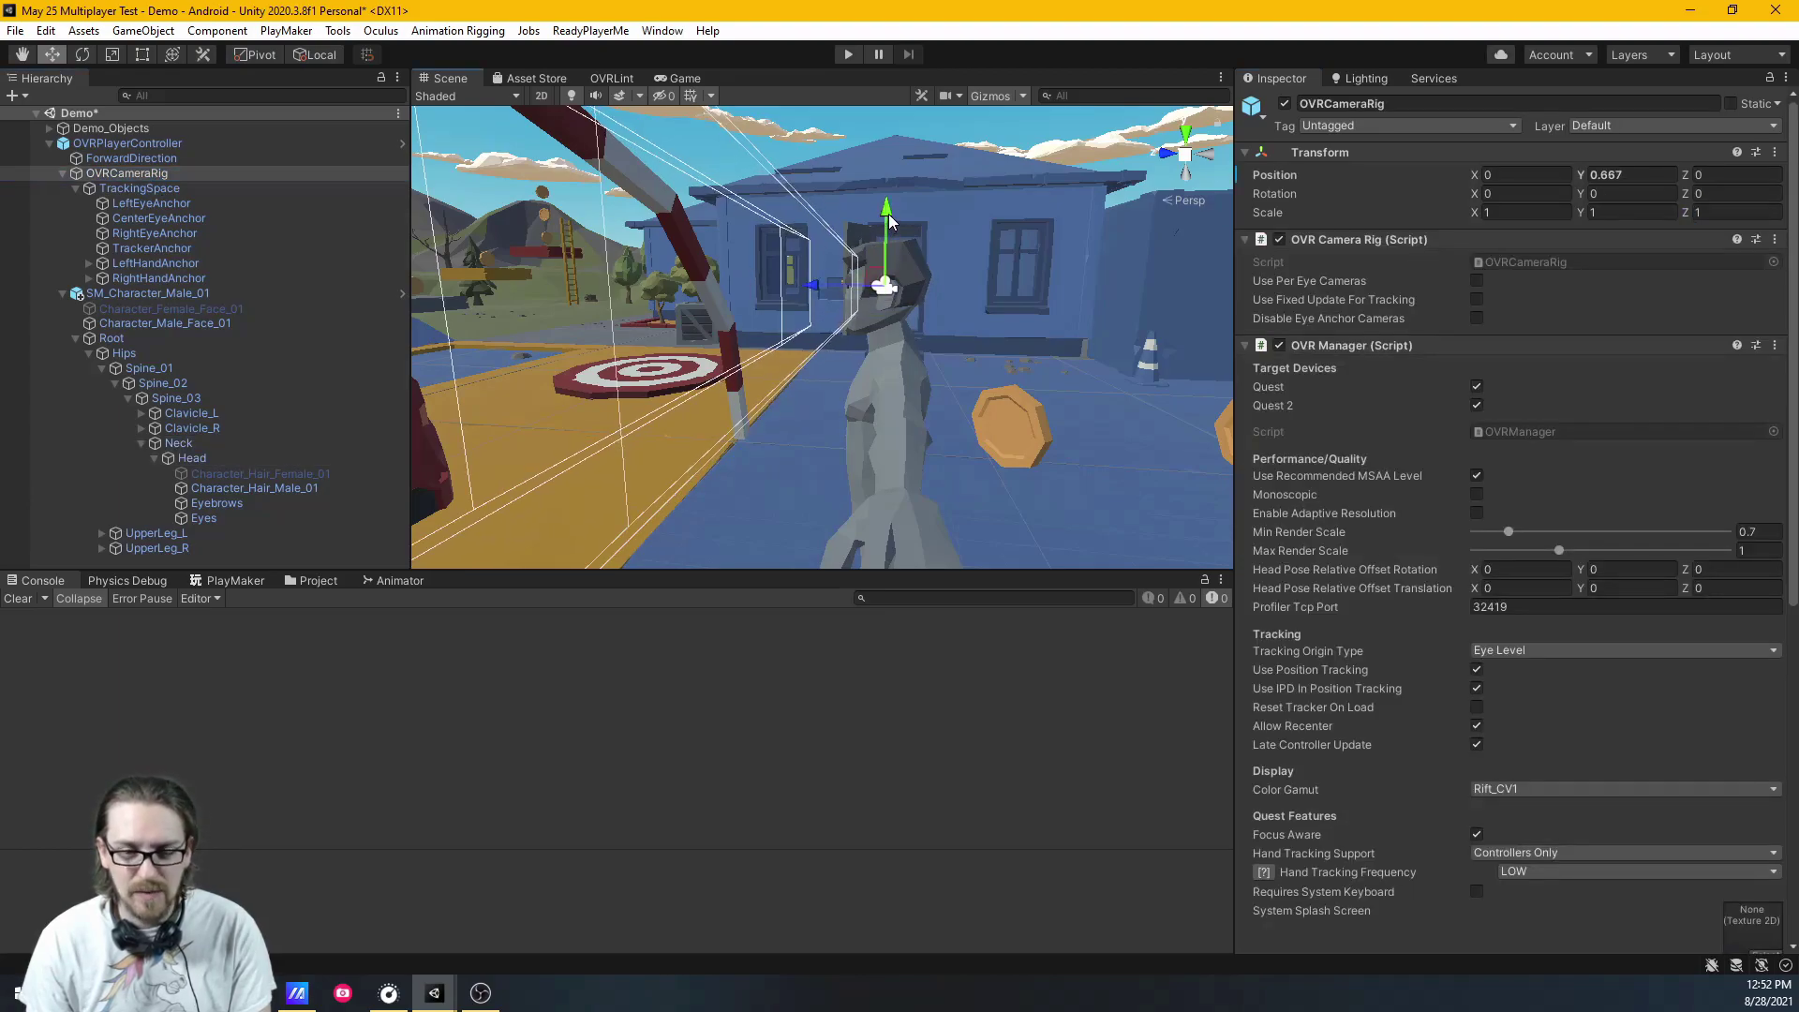
click(180, 223)
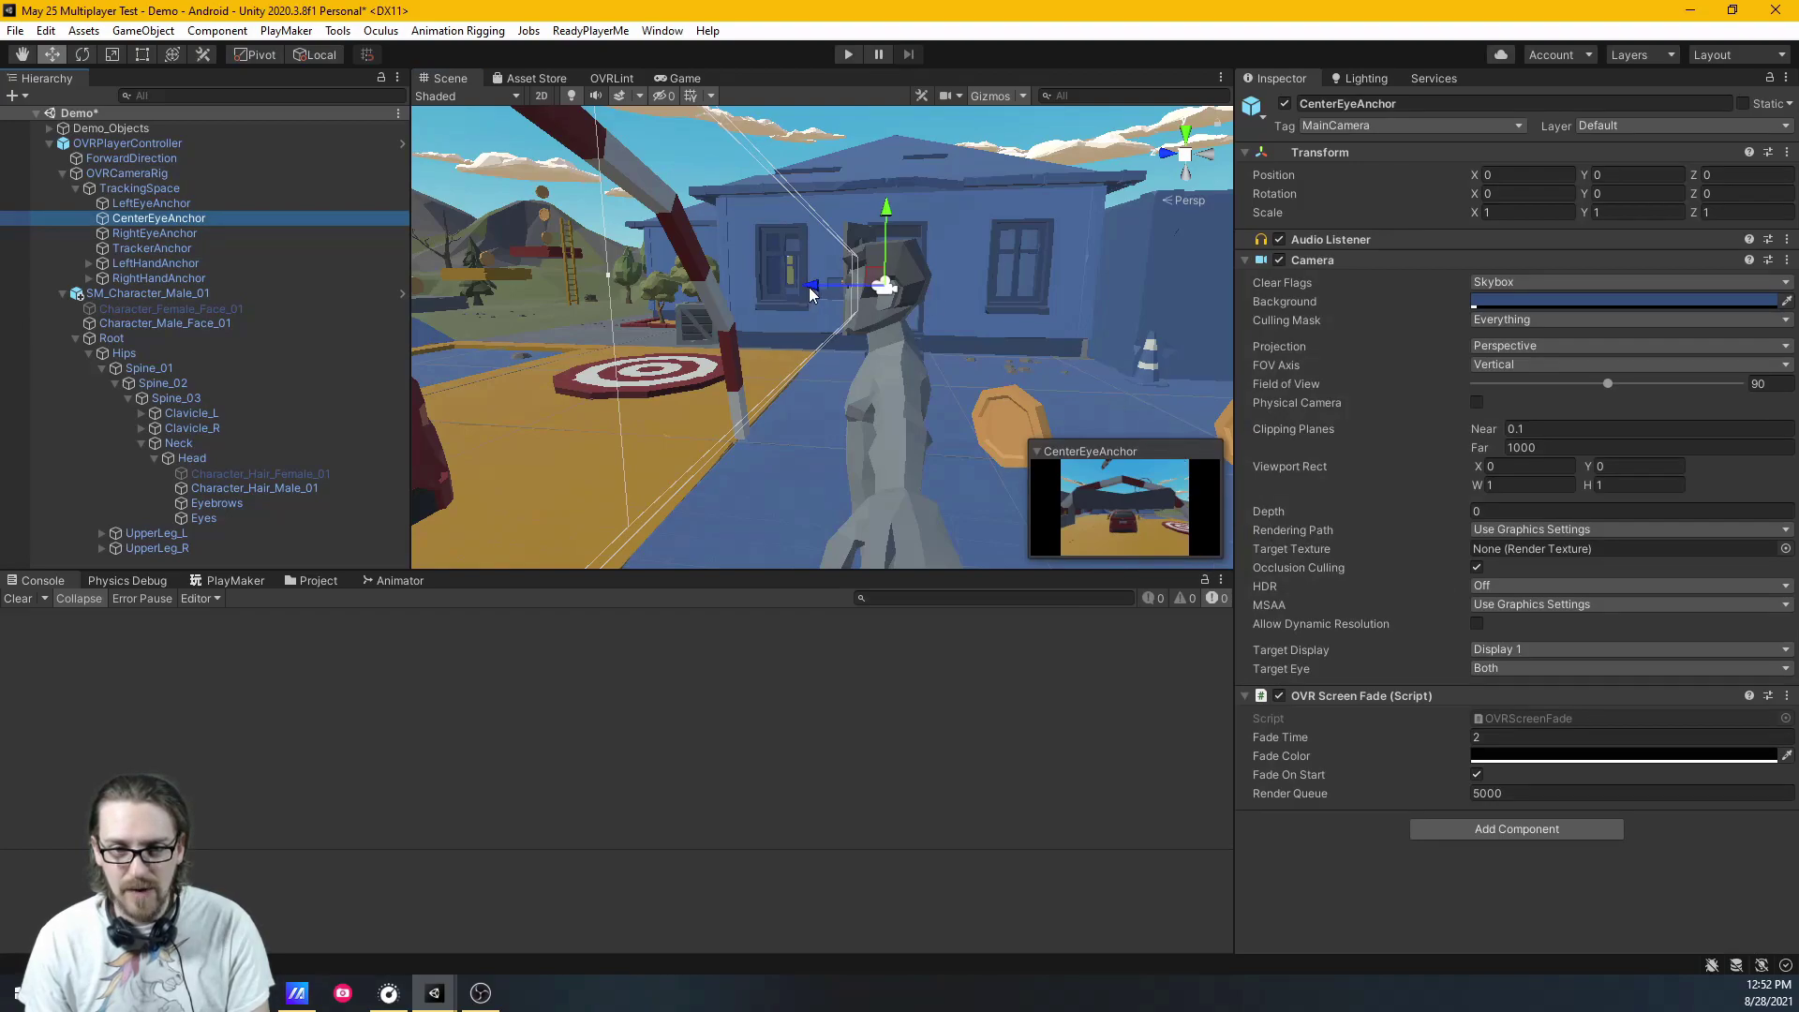
drag(811, 294, 881, 281)
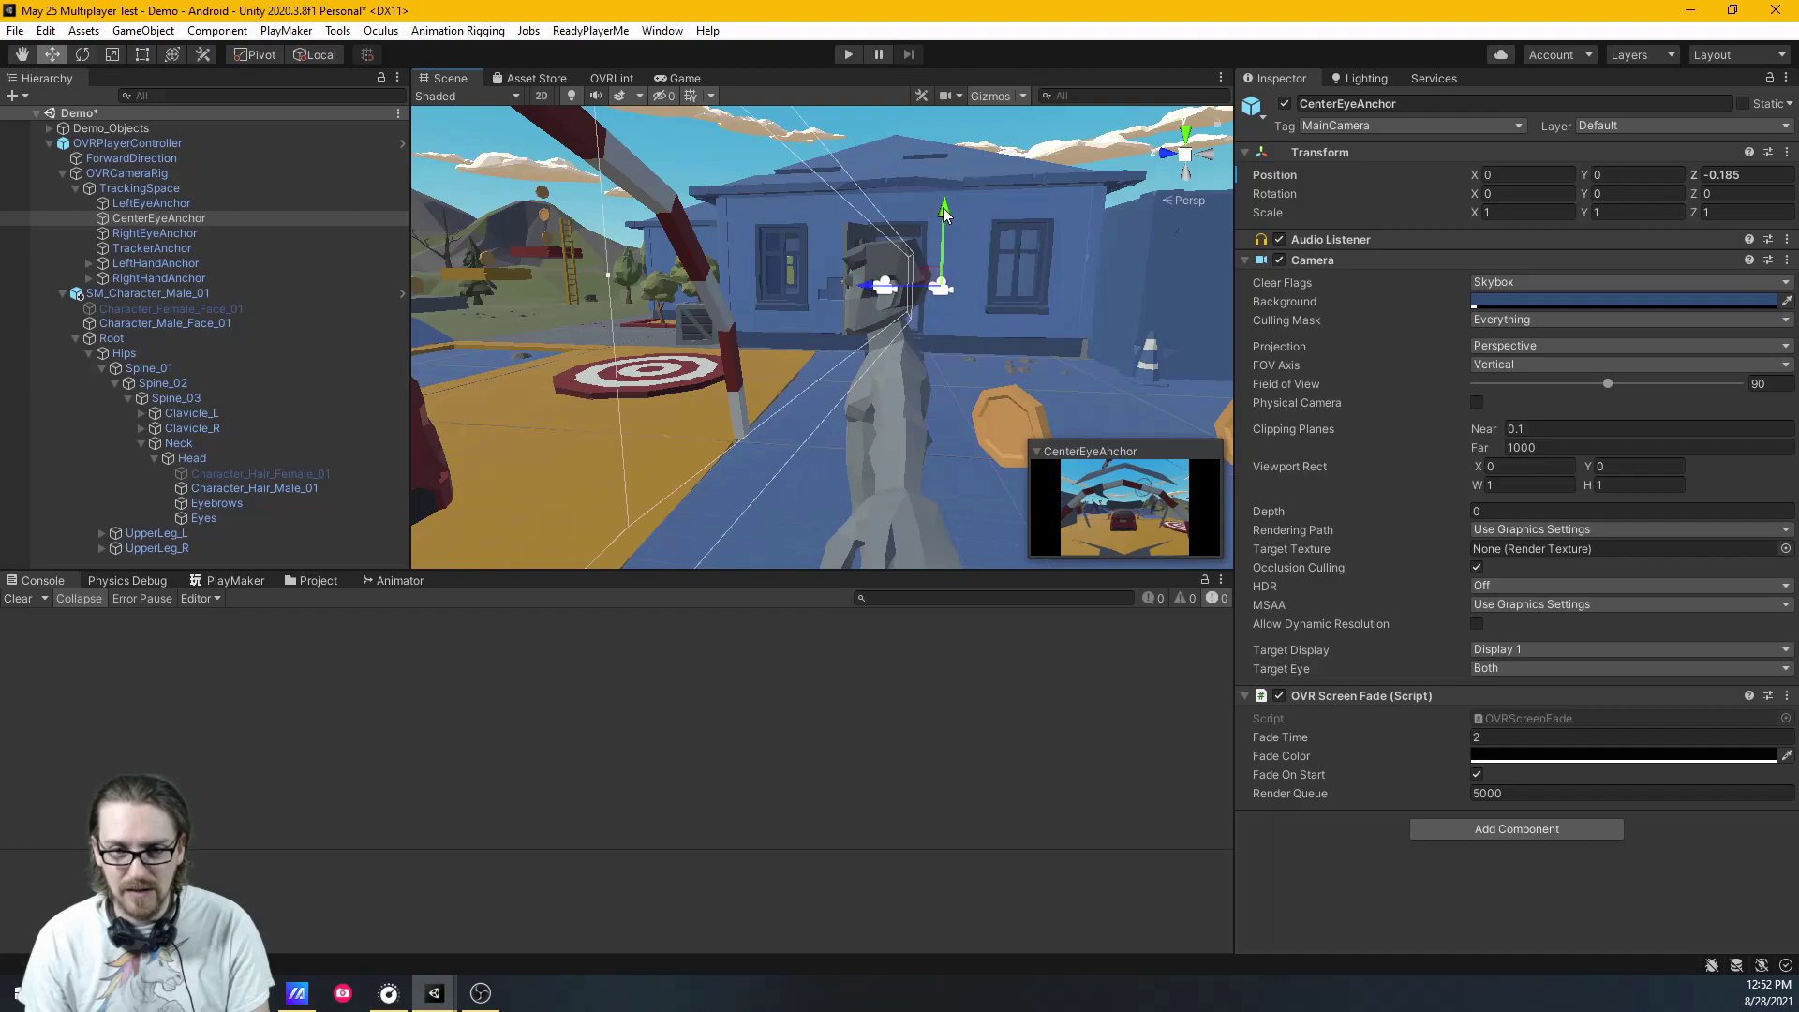
drag(945, 214, 946, 206)
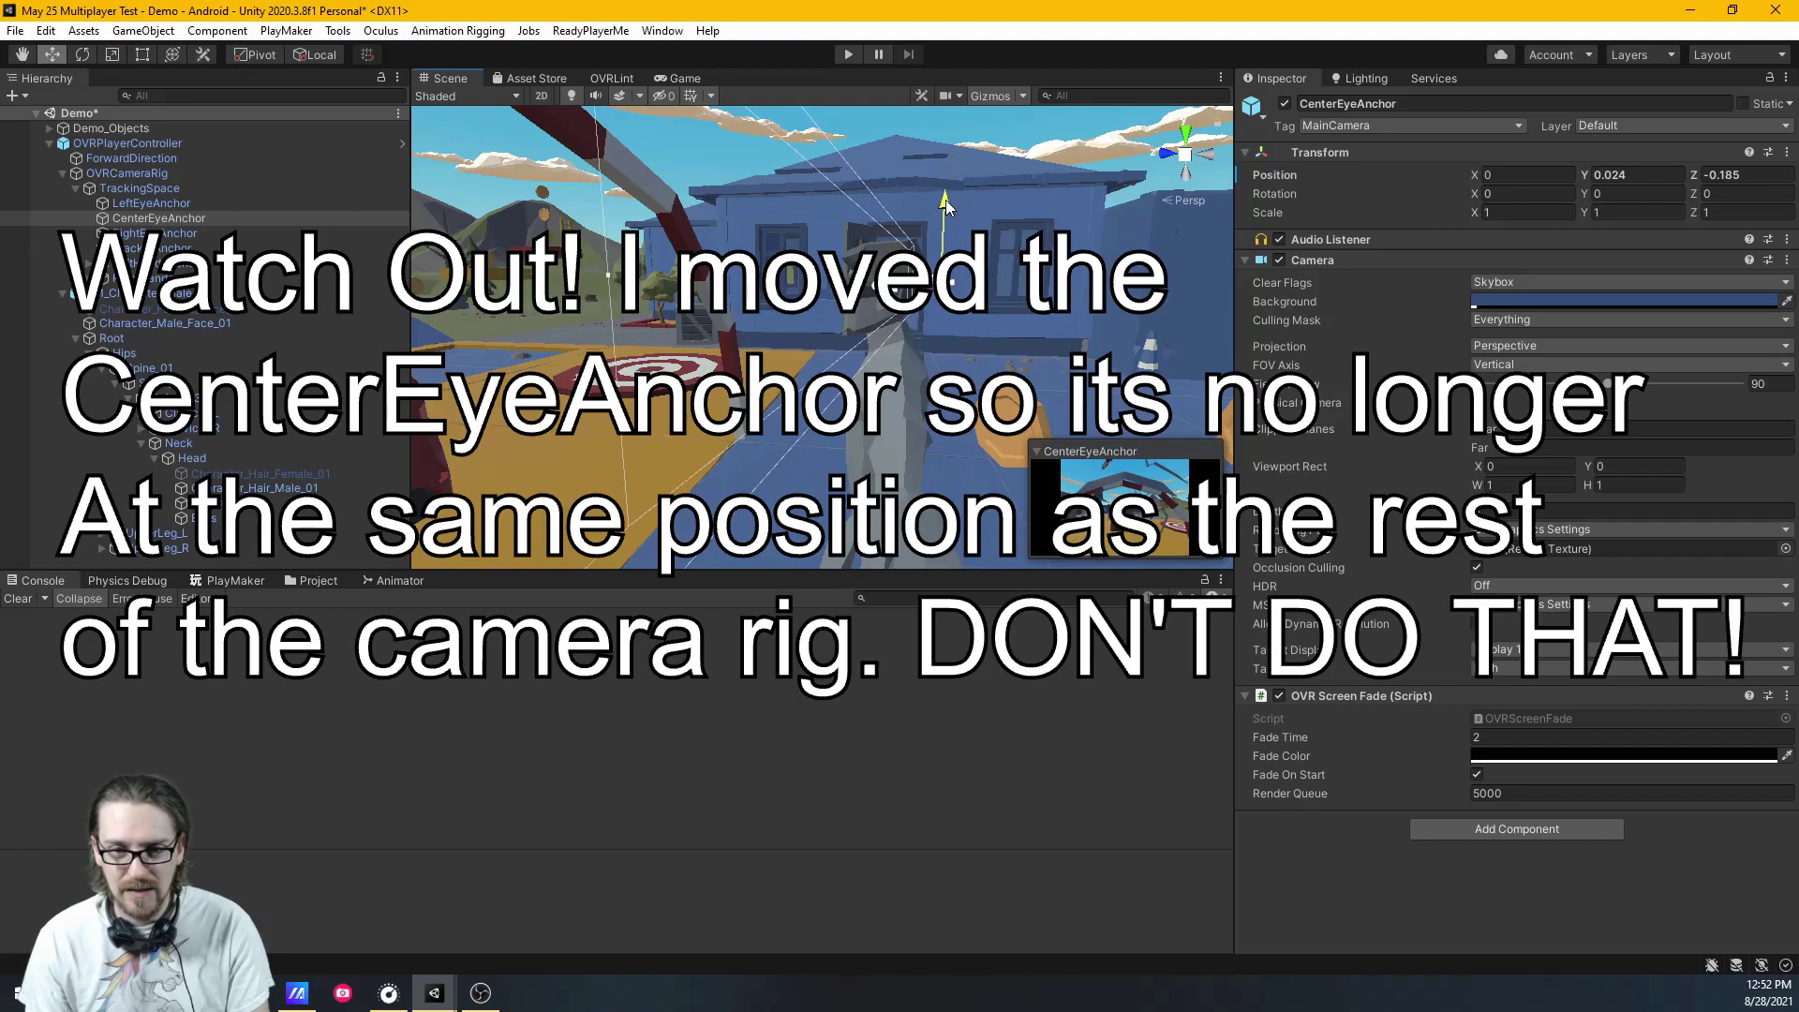
drag(870, 281, 796, 281)
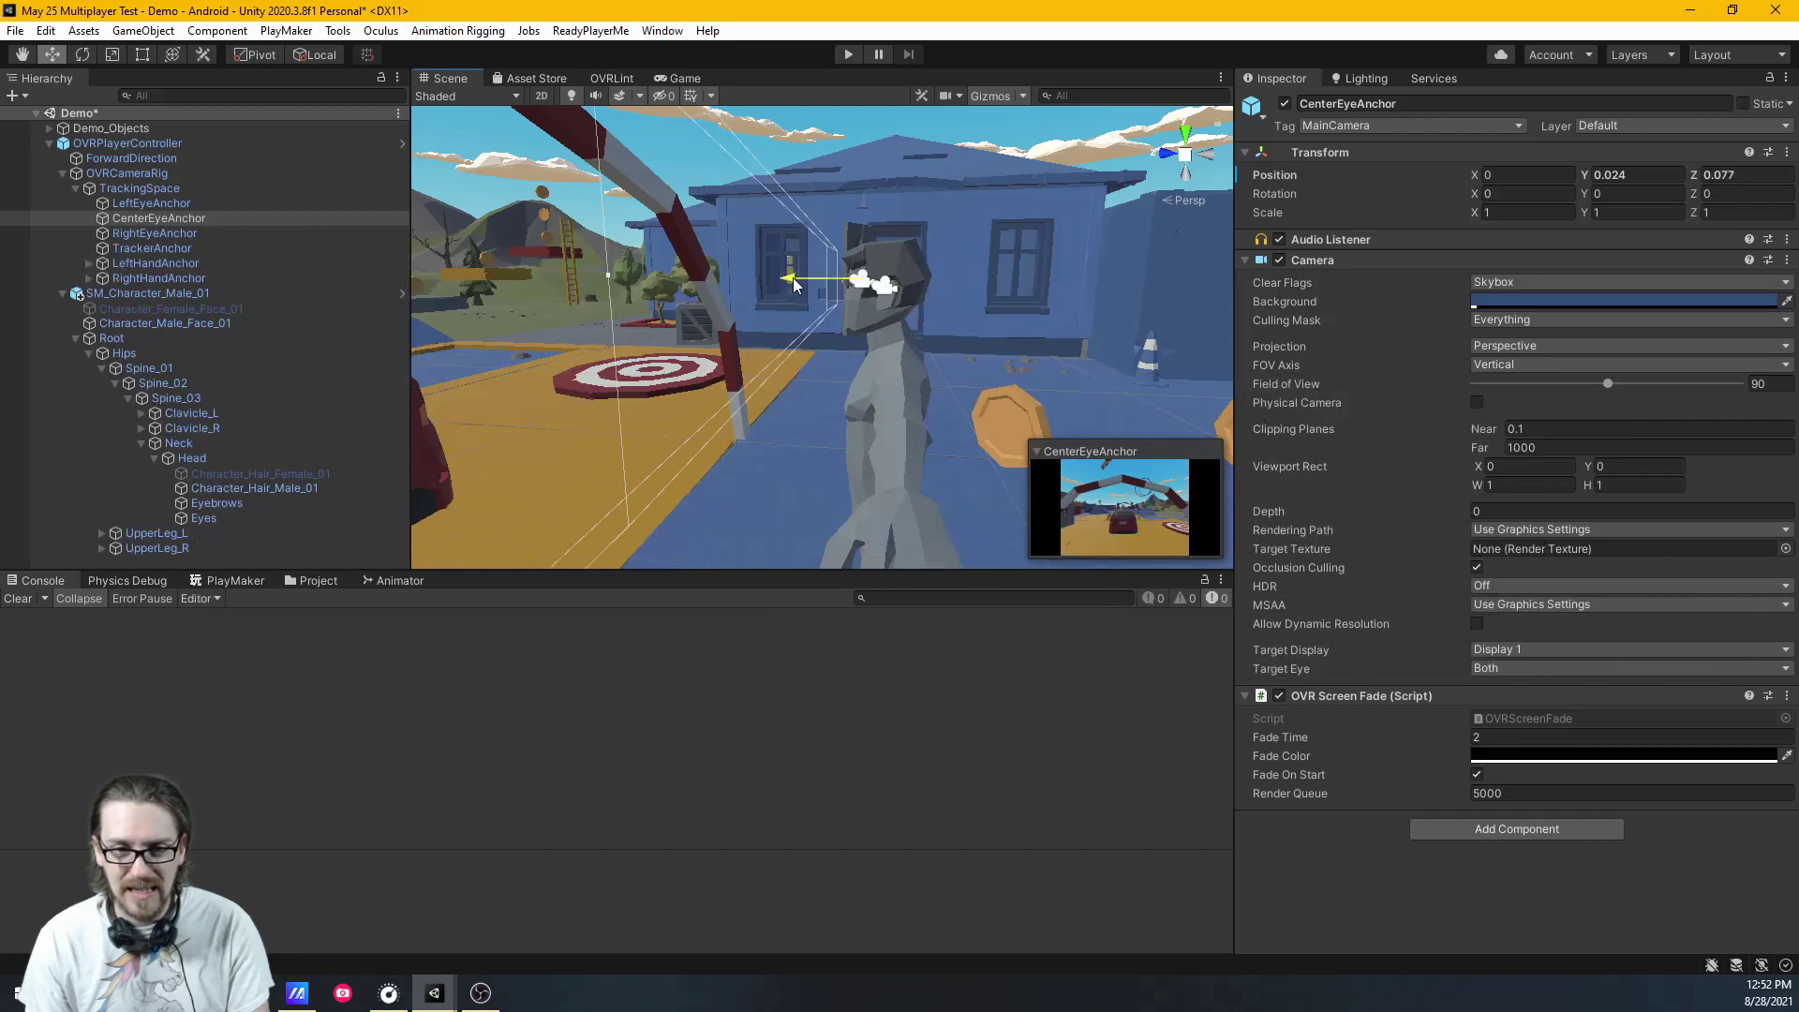
drag(793, 285, 844, 278)
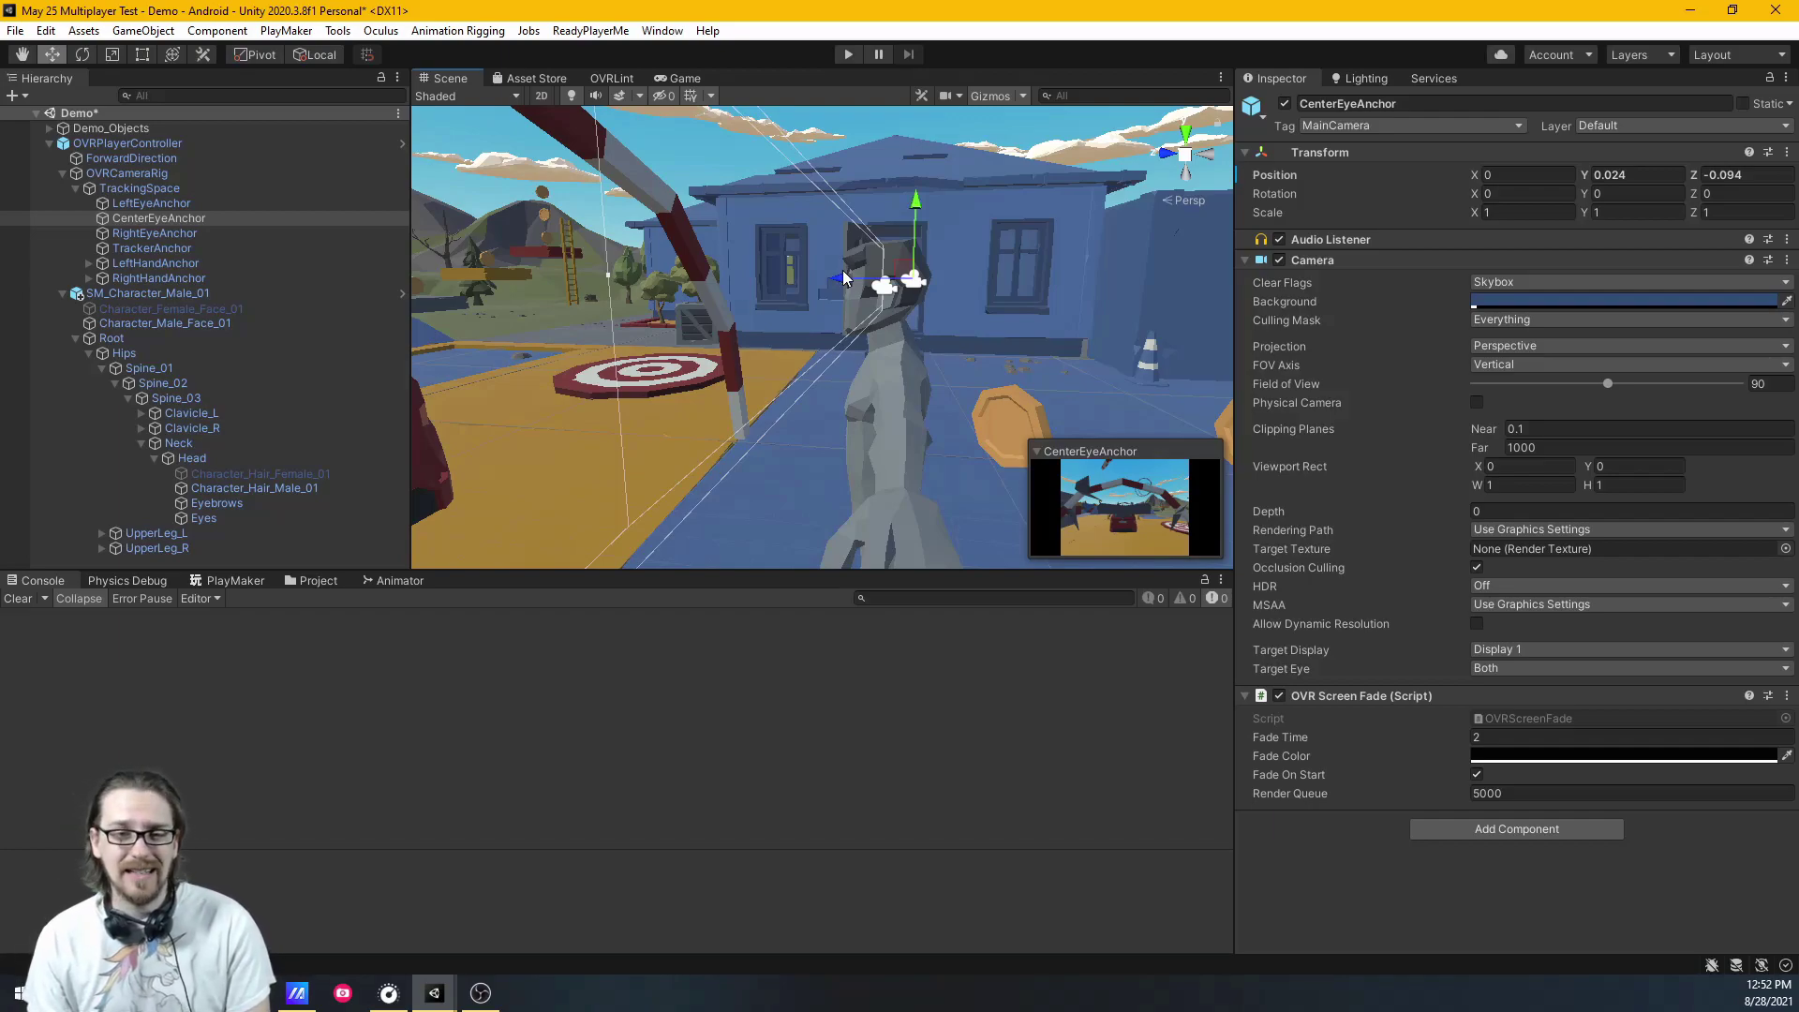
drag(840, 284, 793, 300)
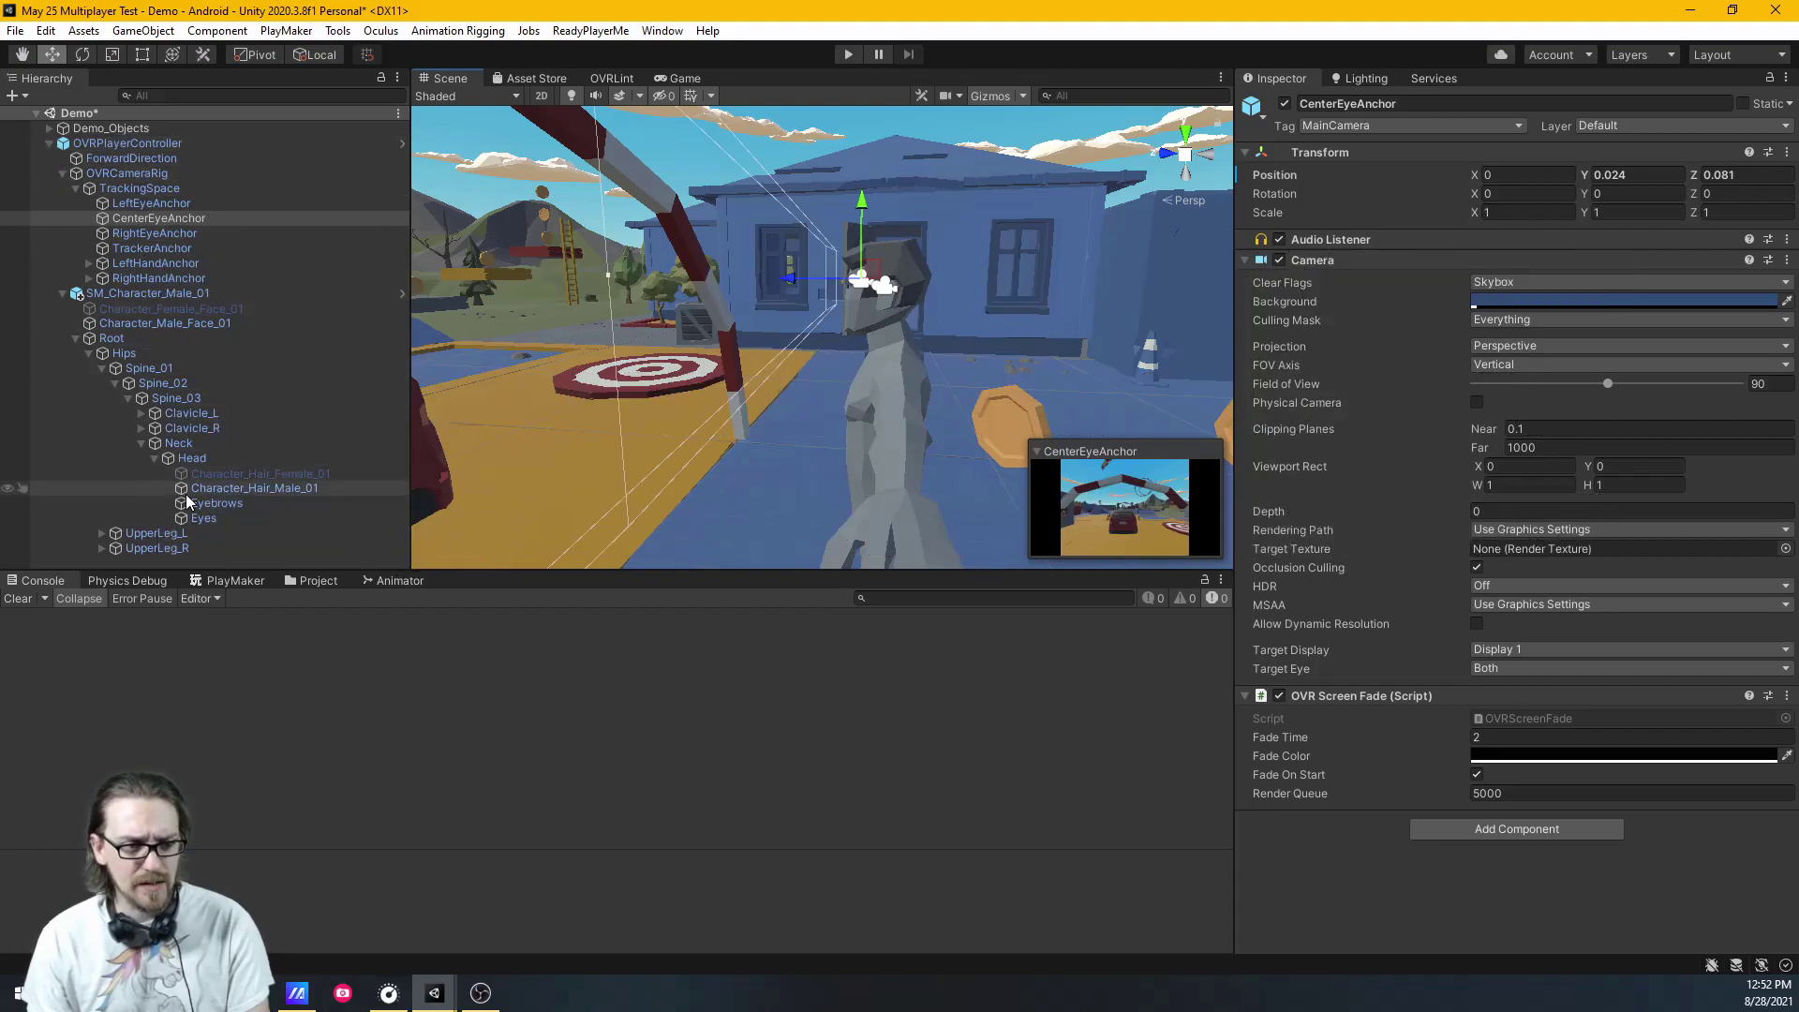
Set only the Neck bone's scale to 0, 0, 0, checking the Head's transform afterwards
click(212, 442)
ctrl+click(212, 457)
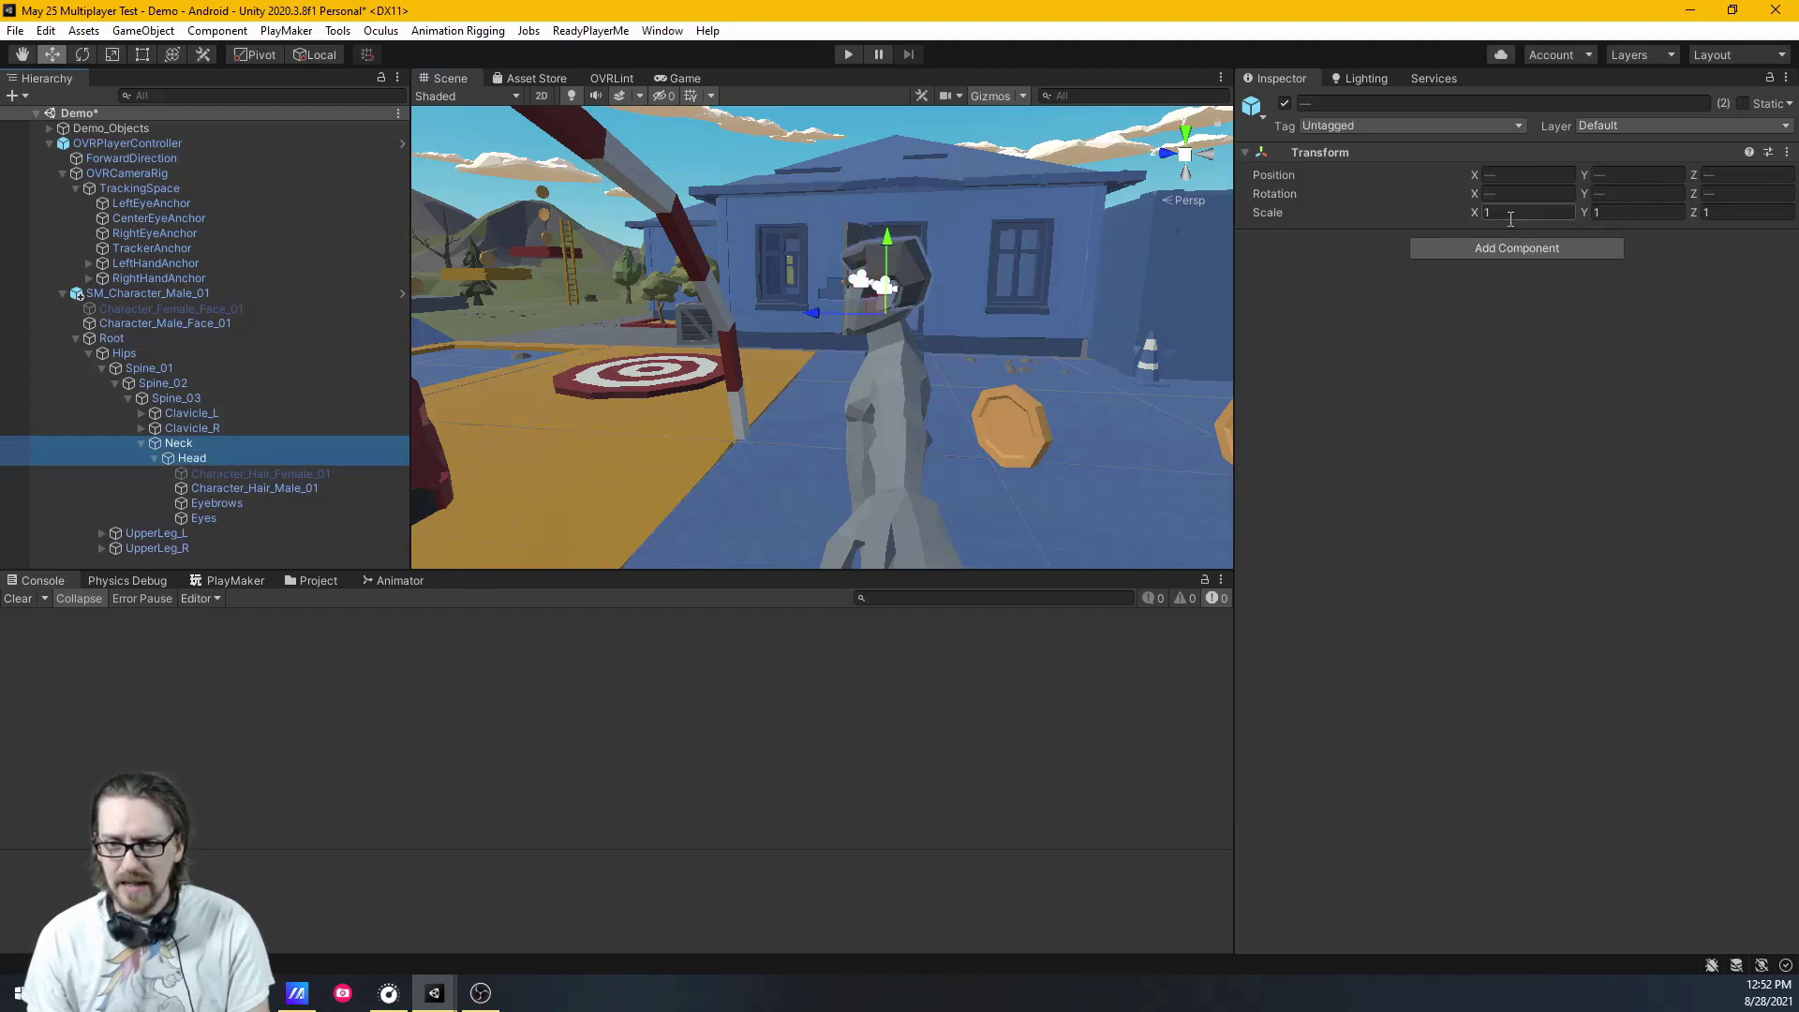
click(1507, 213)
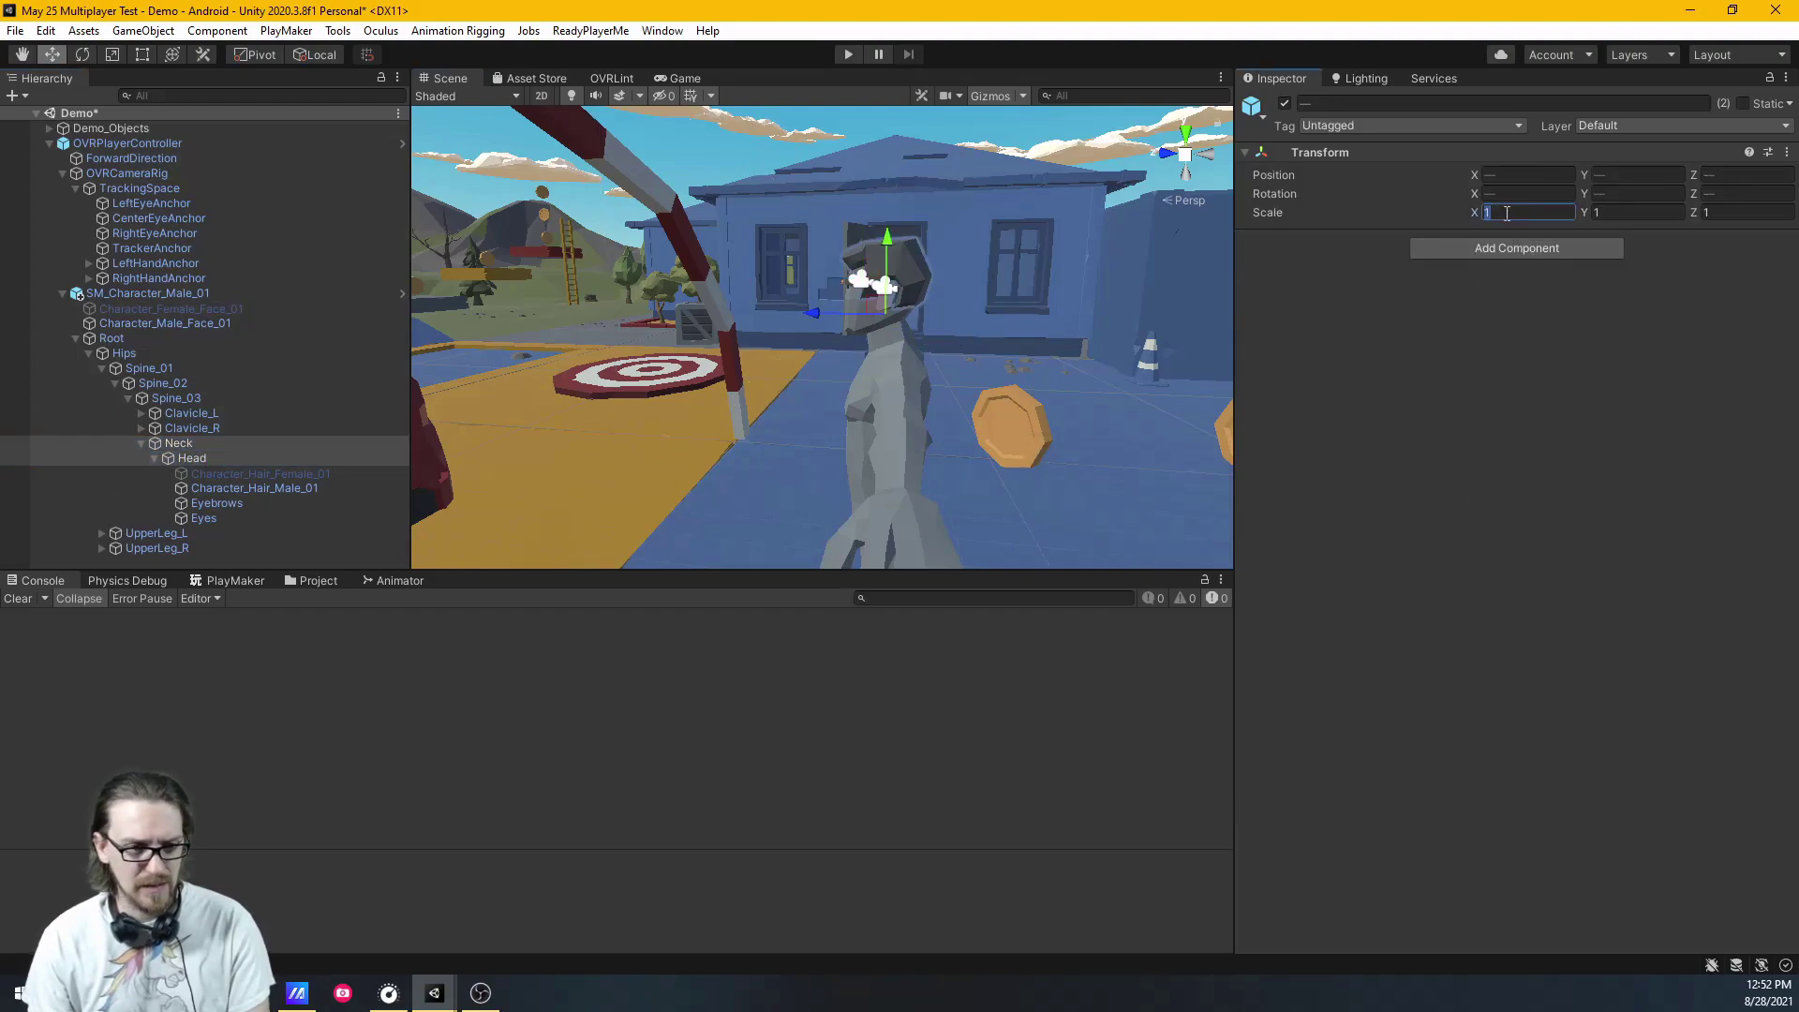
ctrl+click(190, 455)
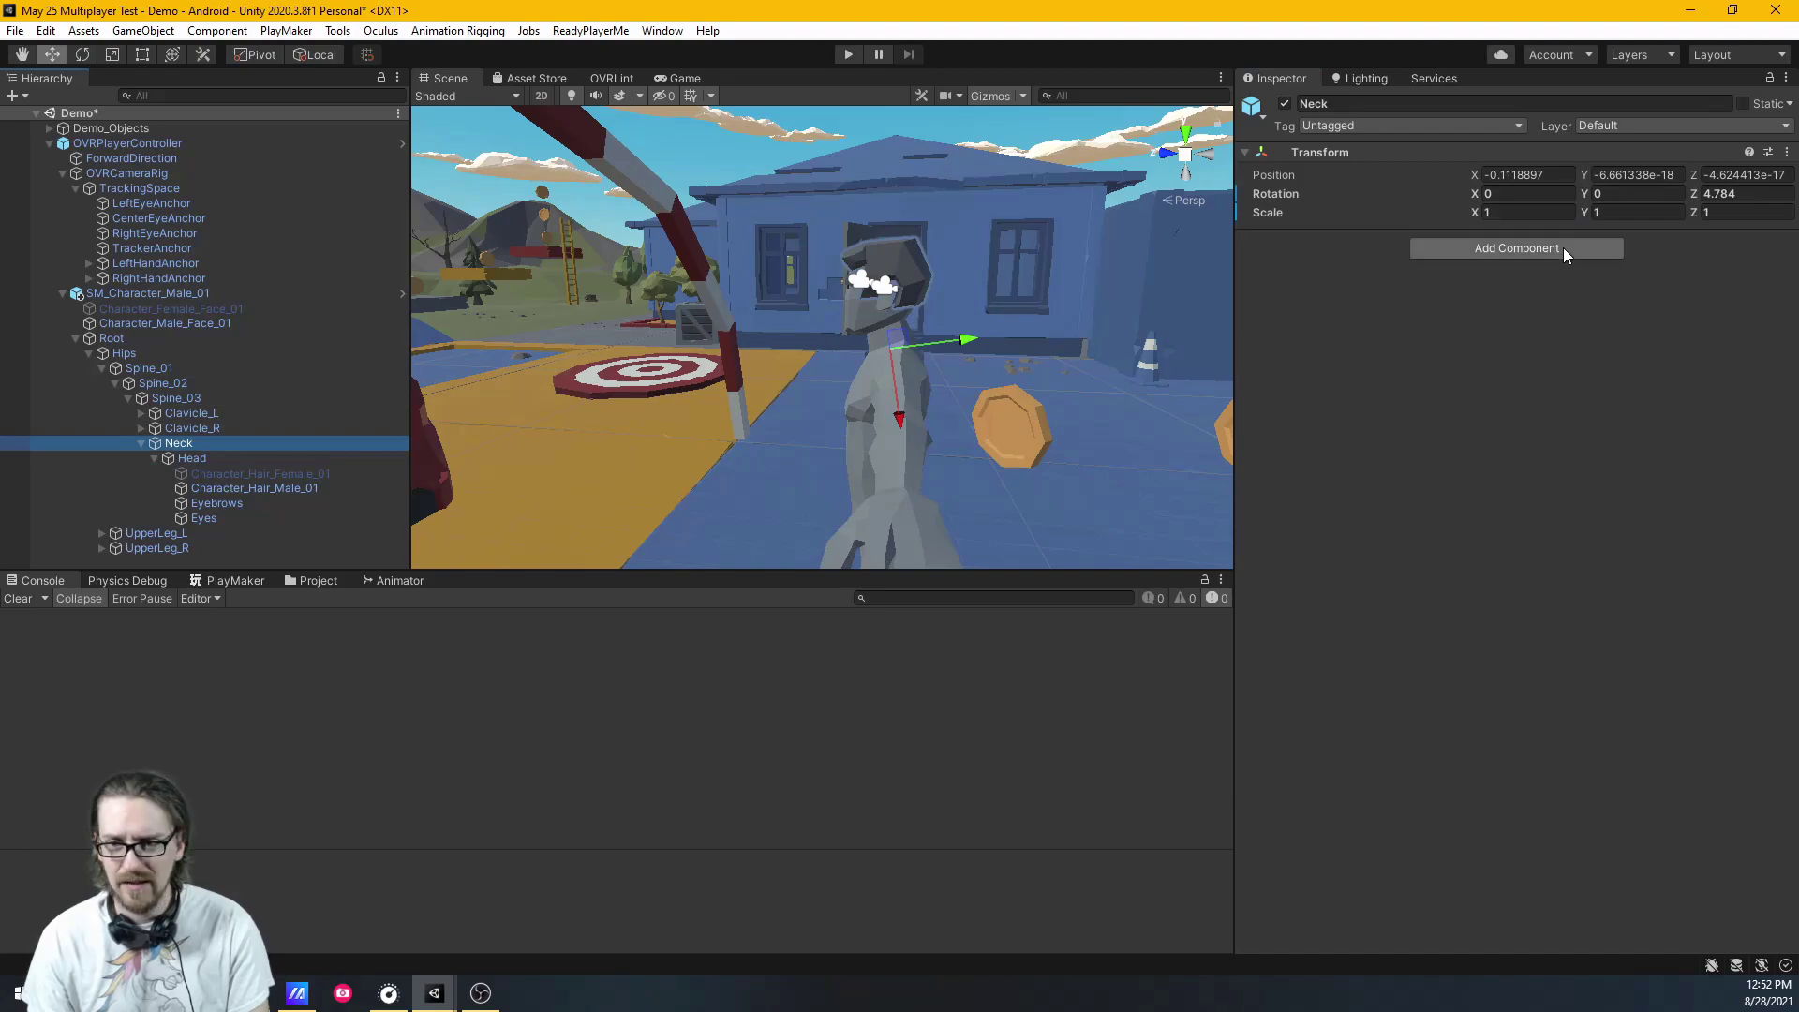
click(1527, 213)
text(0)
key(Tab)
text(0)
key(Tab)
text(0)
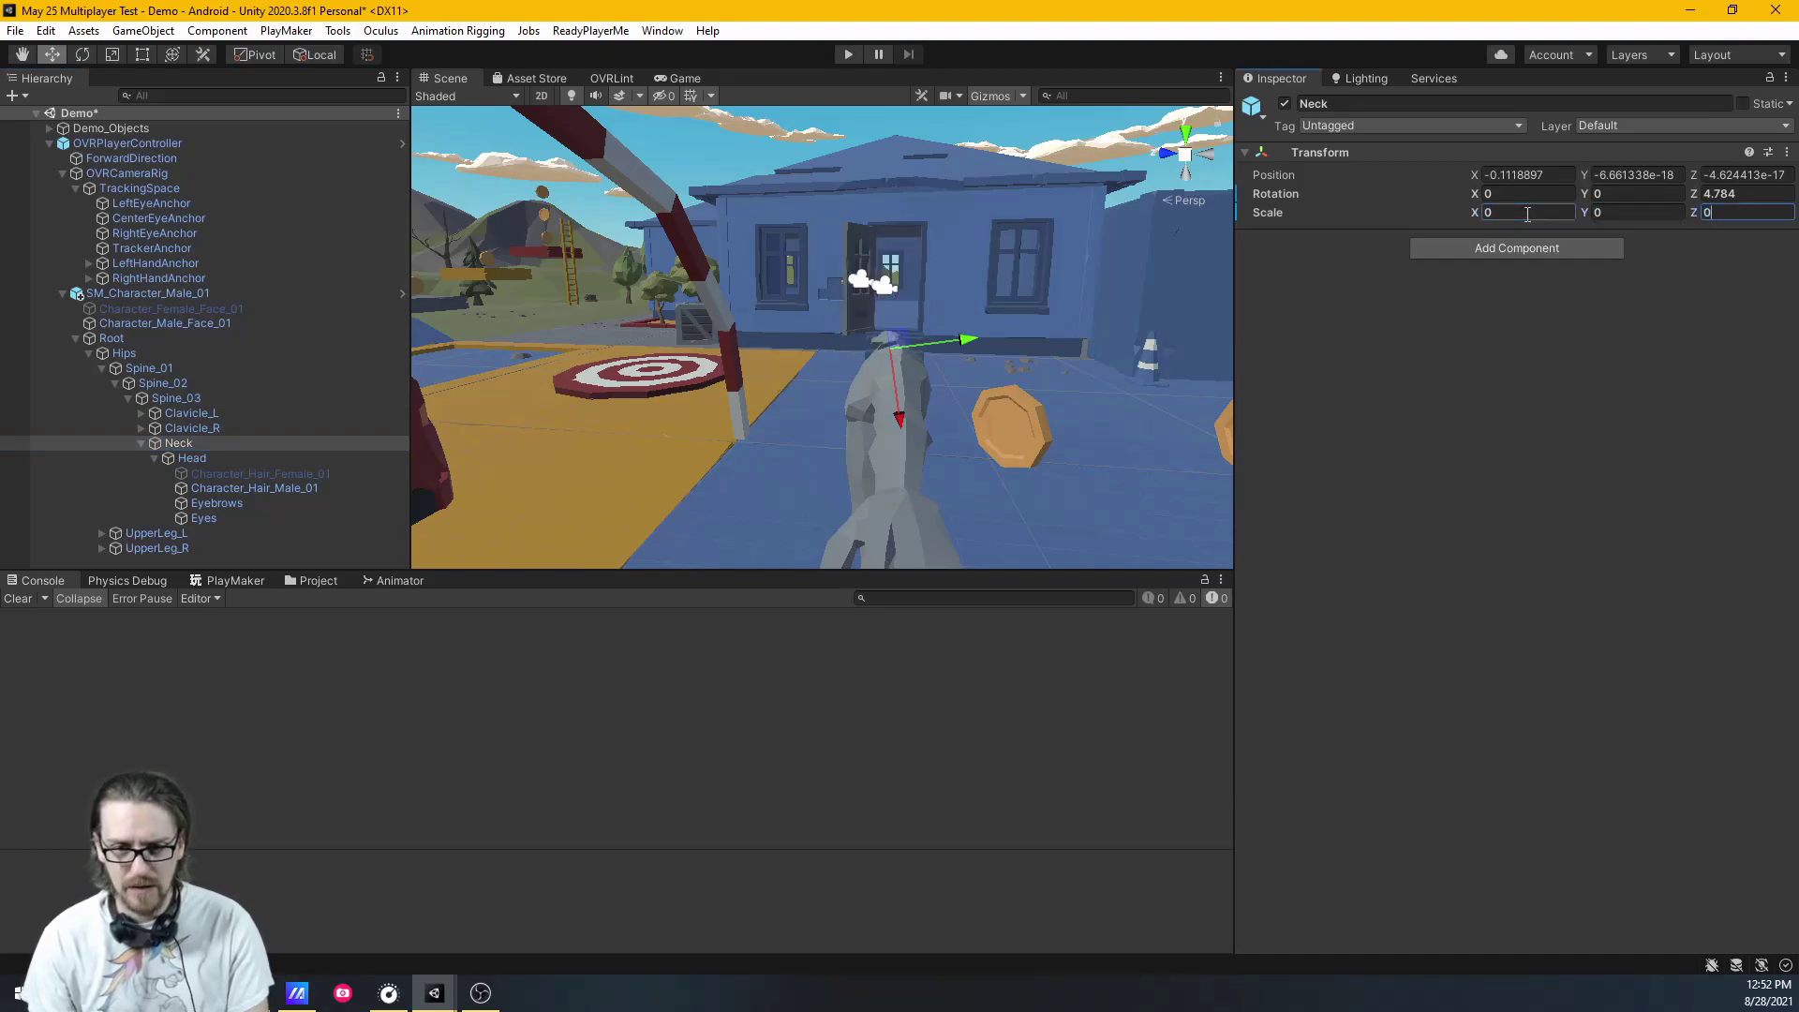
click(262, 457)
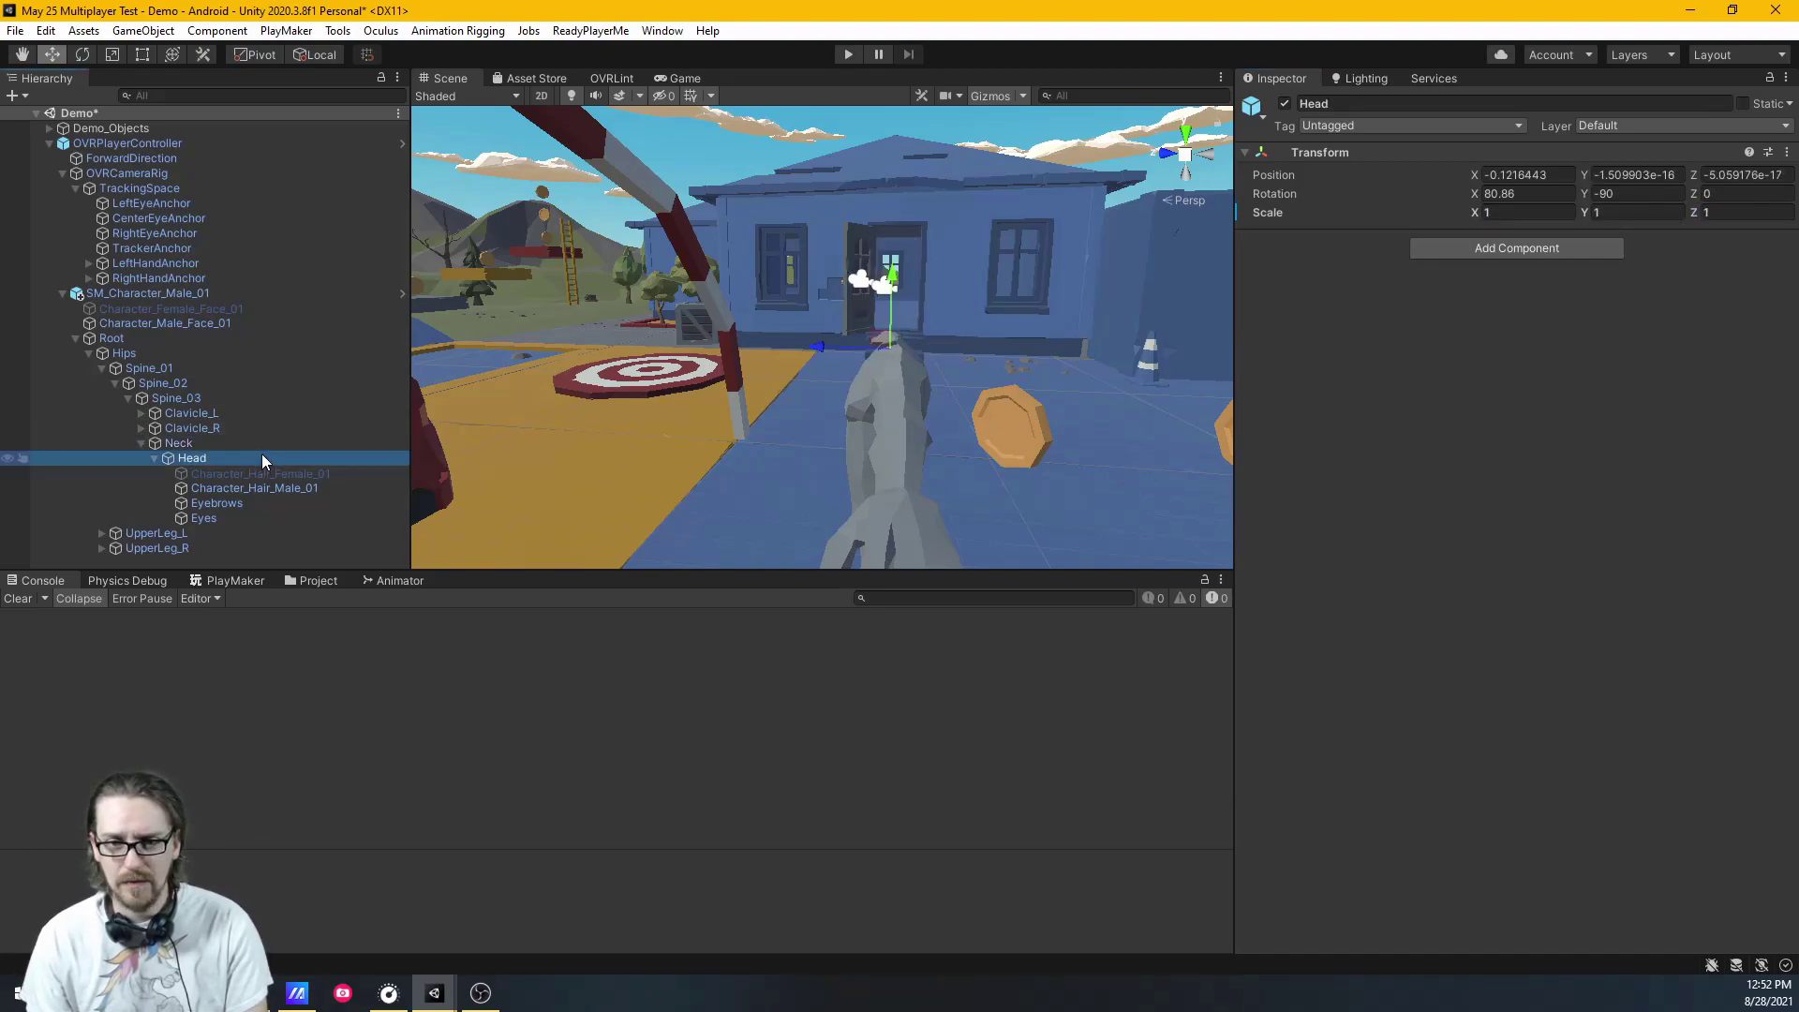
click(242, 442)
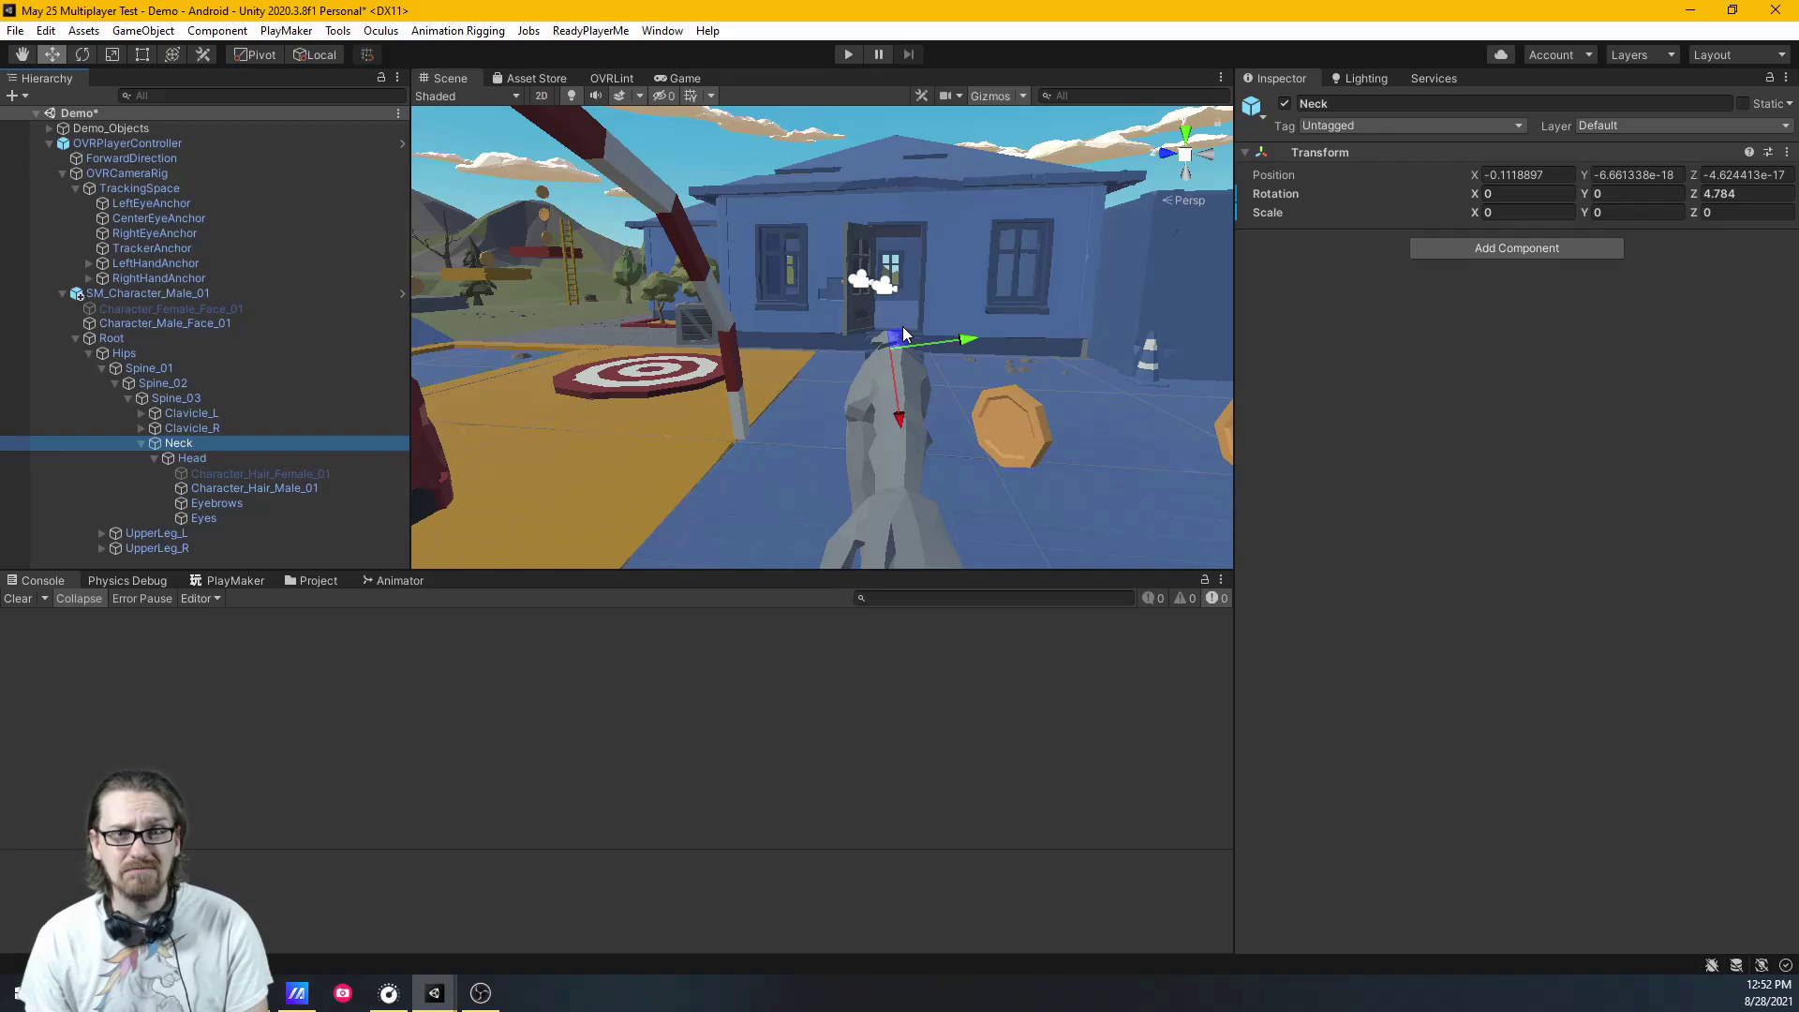
right_drag(901, 326, 1023, 418)
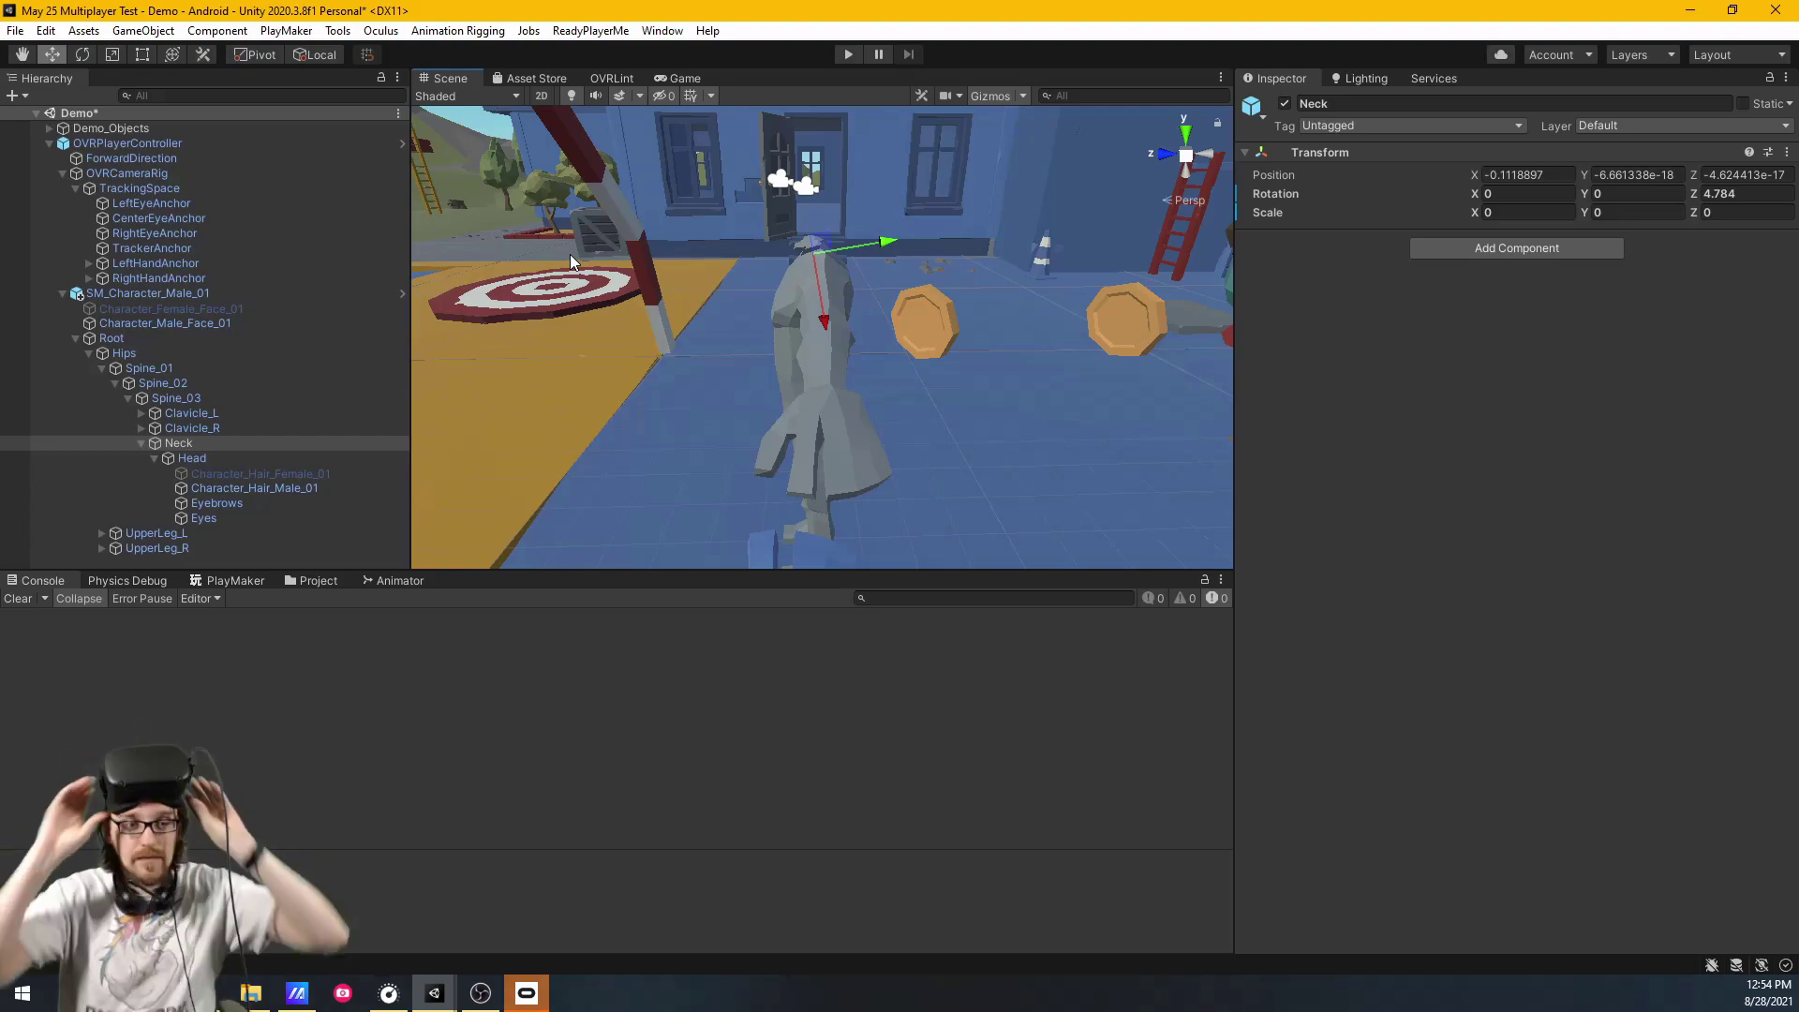
Enter Play mode to test the headless character in the Quest headset
click(849, 54)
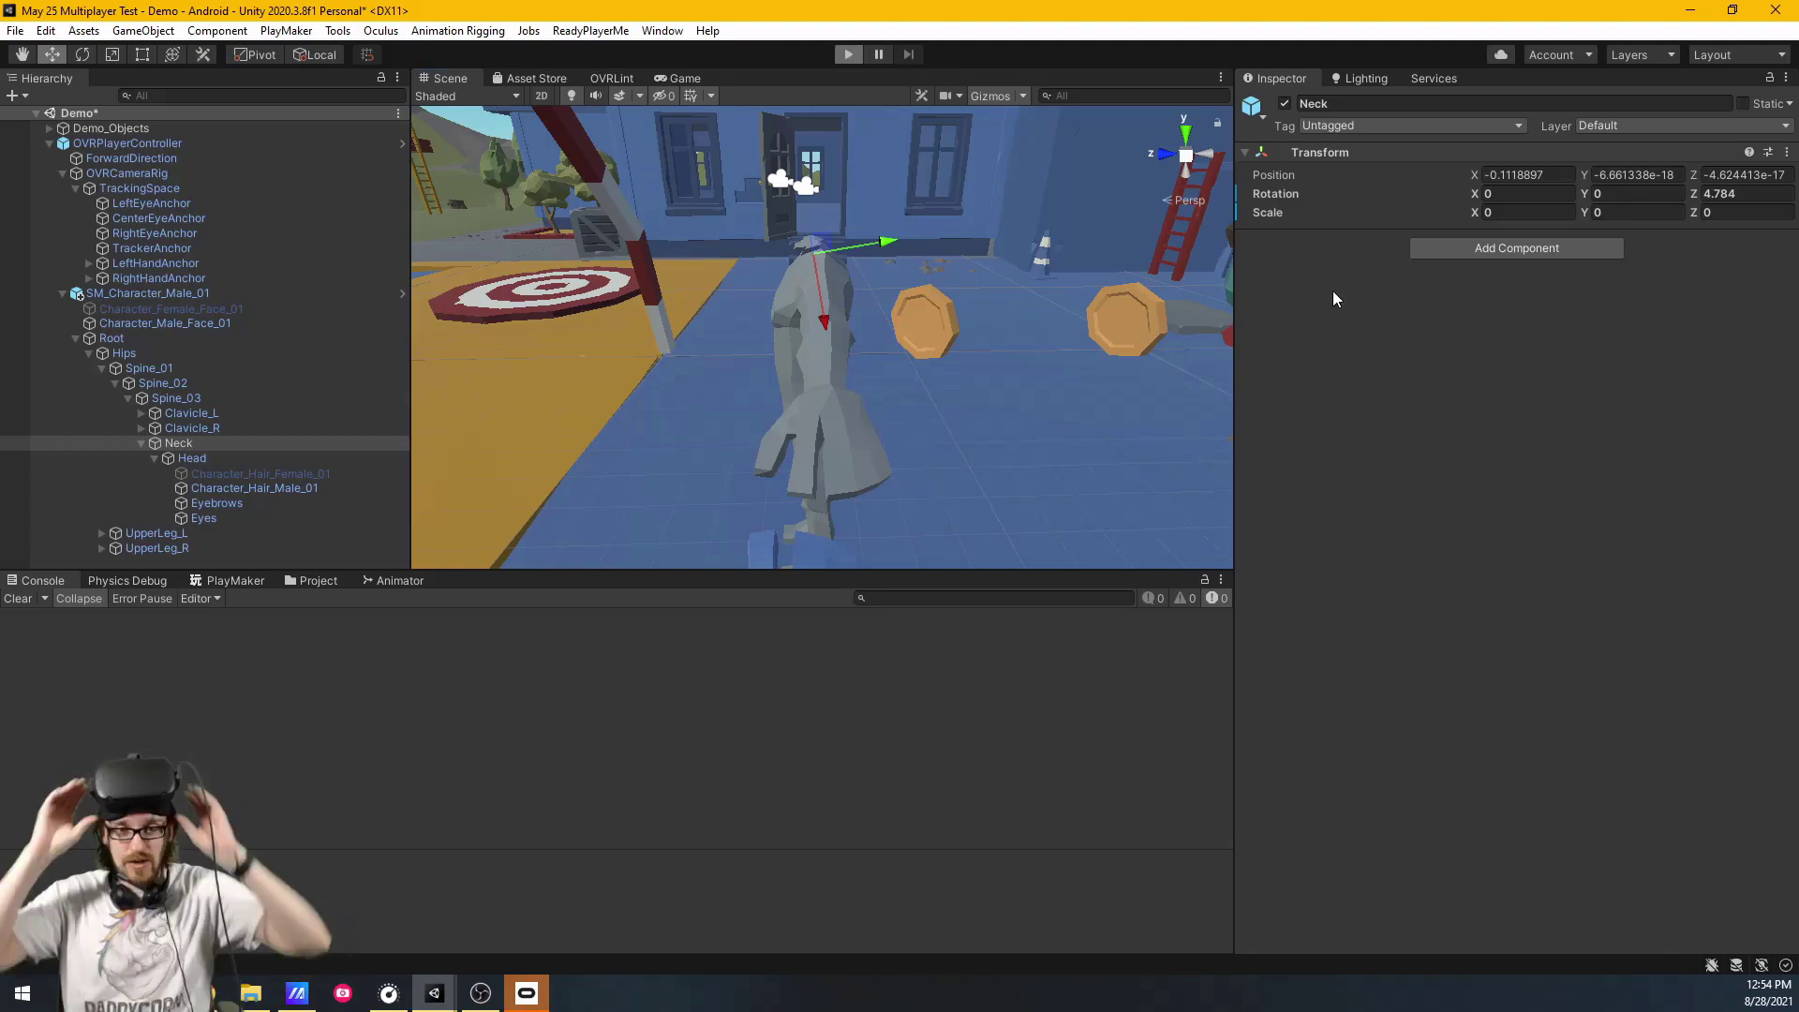